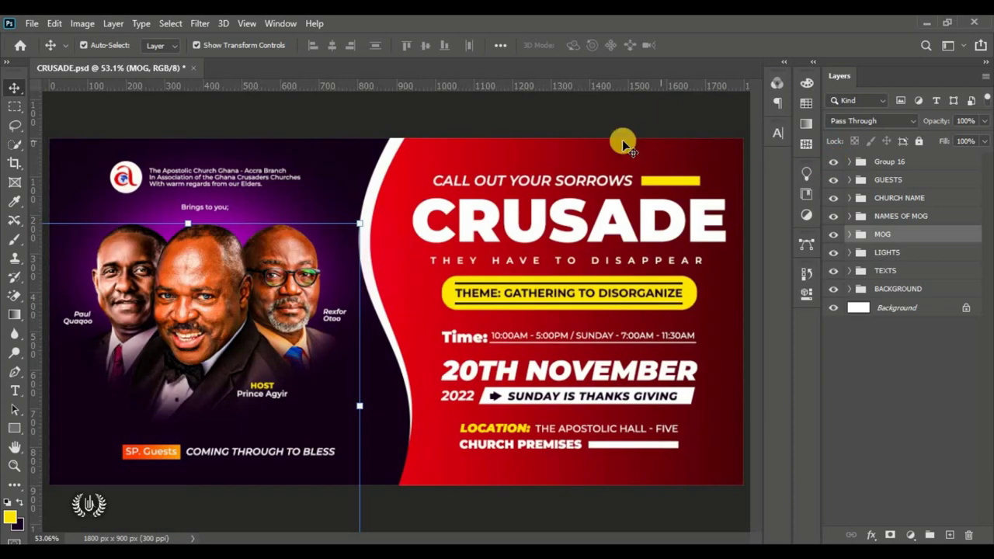
Clear the current selection of the portraits group and the four resource images
left_click(644, 128)
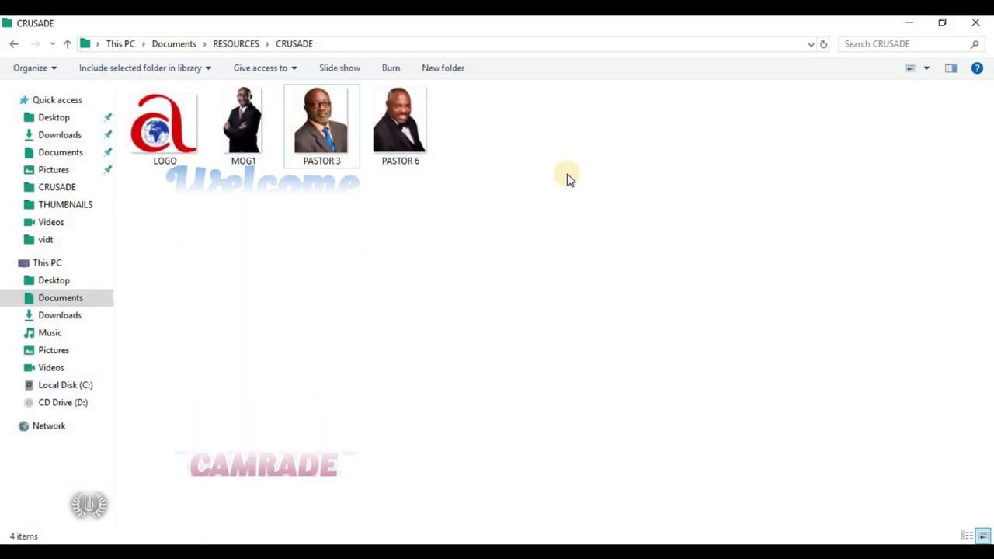
left_click_drag(566, 179, 133, 85)
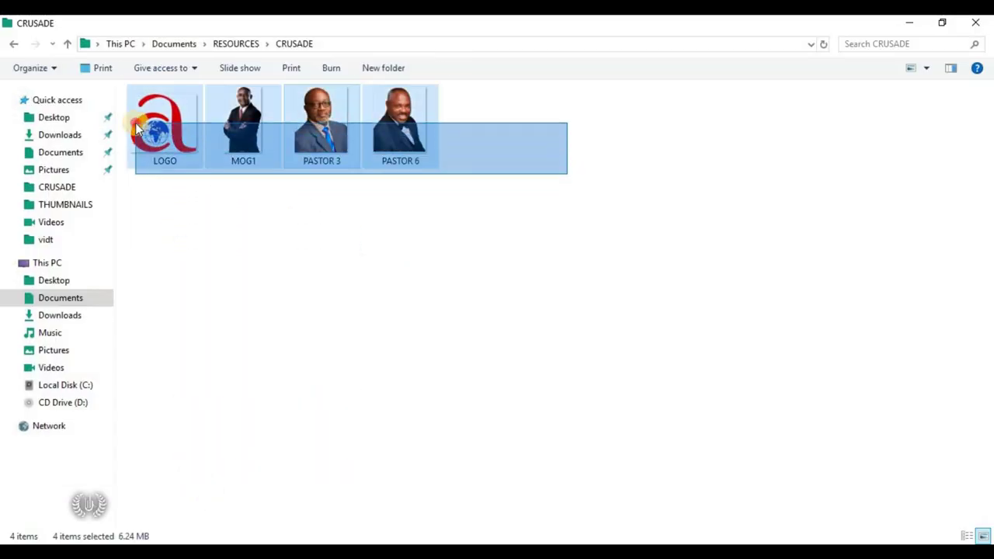
left_click(323, 323)
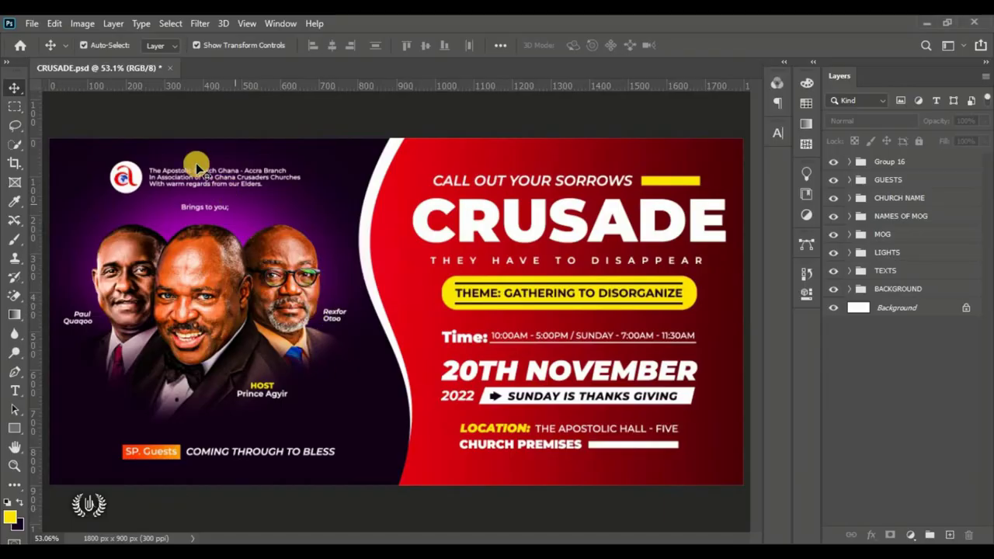
Create a new 6 × 3 inch landscape document at 300 ppi in RGB Color (1800 × 900 px)
left_click(33, 23)
left_click(137, 37)
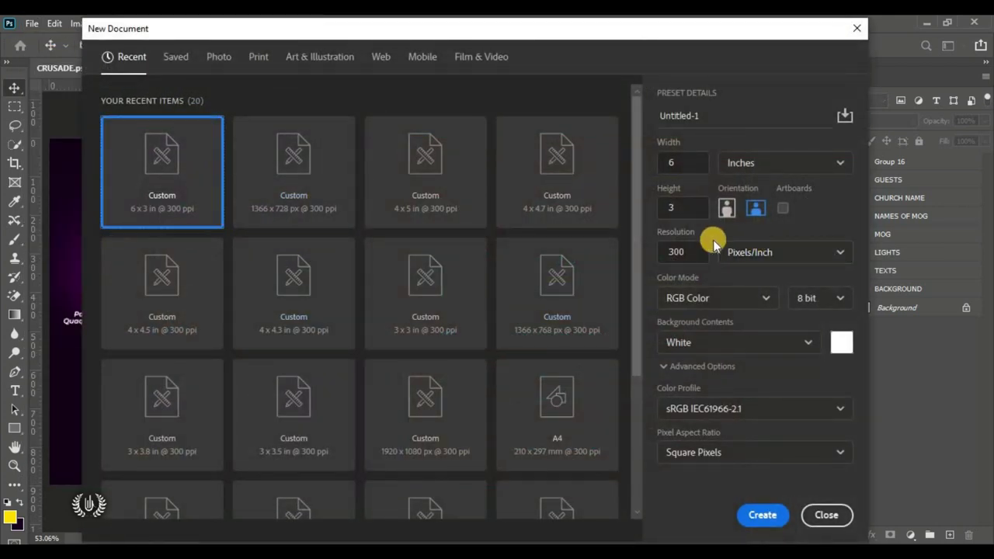
left_click(676, 163)
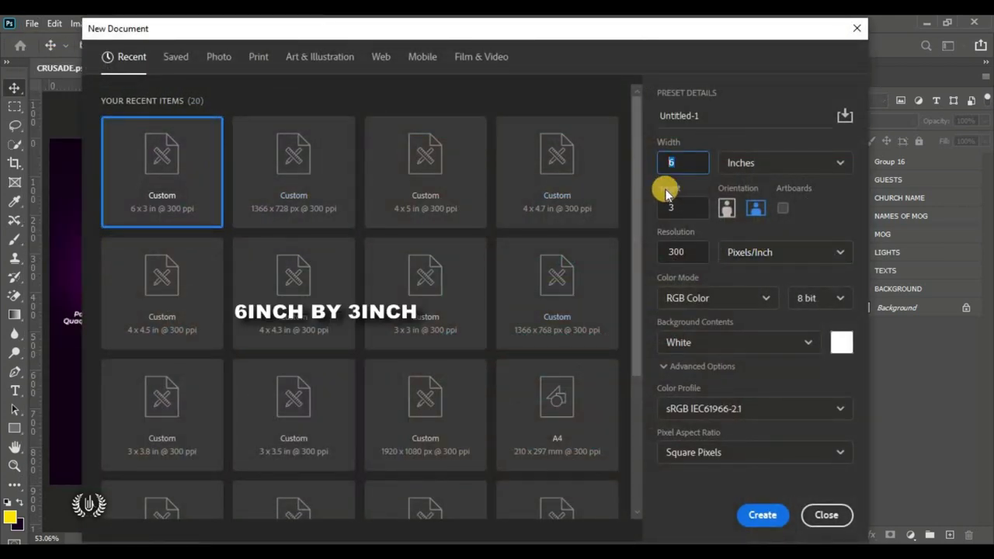
key("Tab")
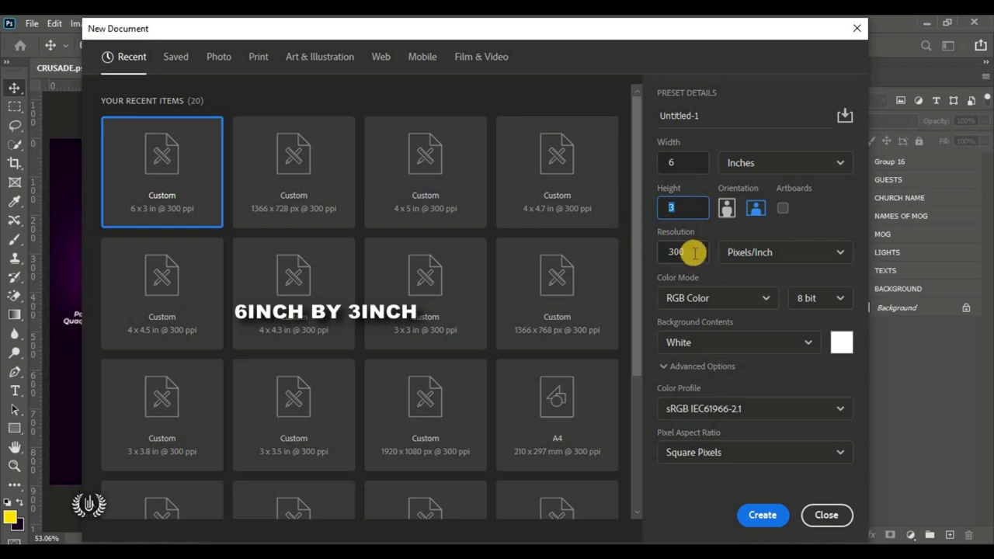
key("Tab")
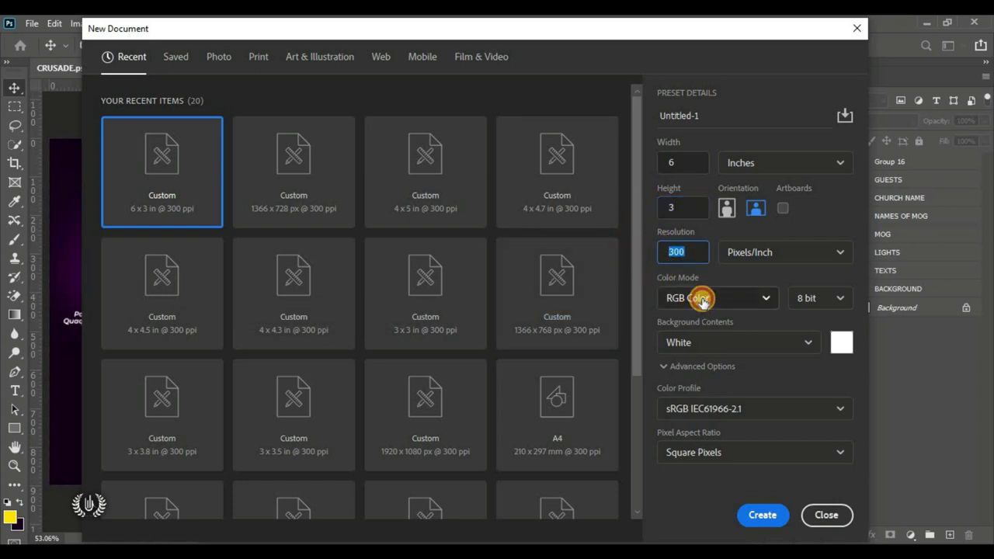
left_click(701, 299)
left_click(691, 377)
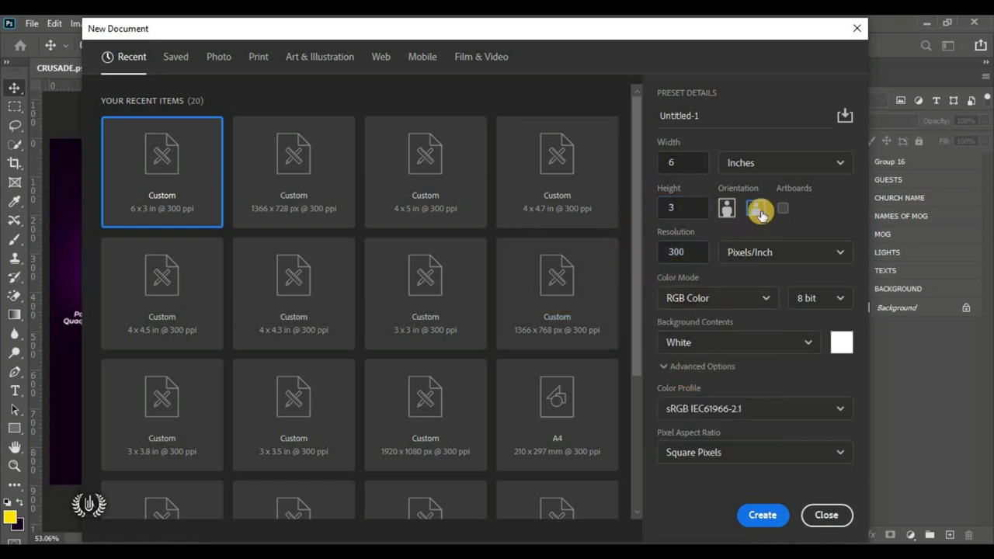
left_click(758, 211)
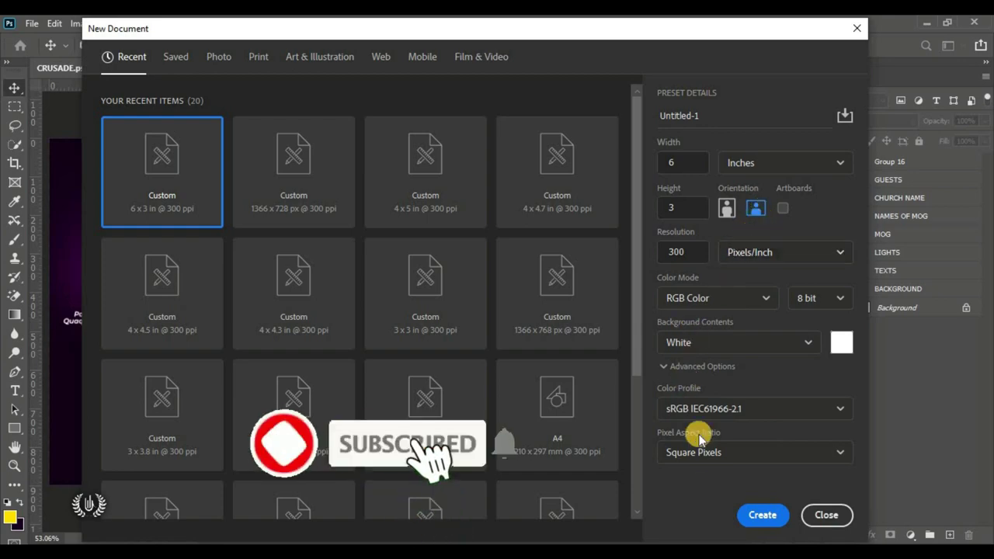
left_click(757, 515)
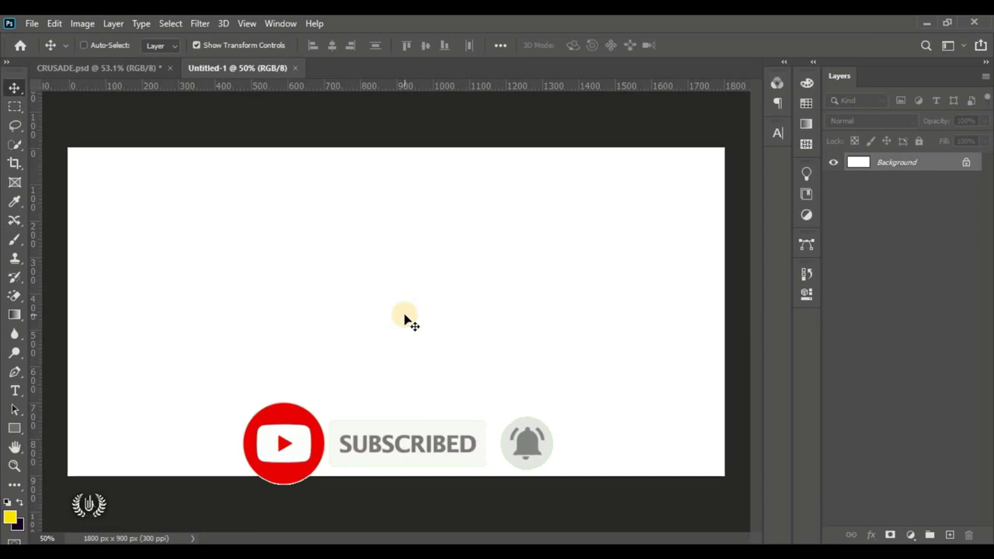
Fit the page in view and add a vertical guide at 50% (900 px)
key("ctrl+0")
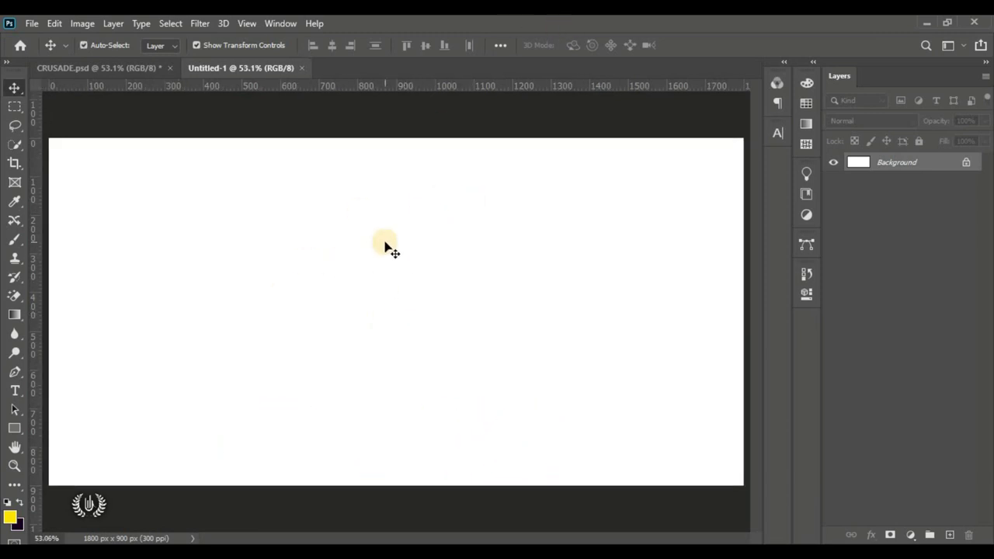
left_click(247, 24)
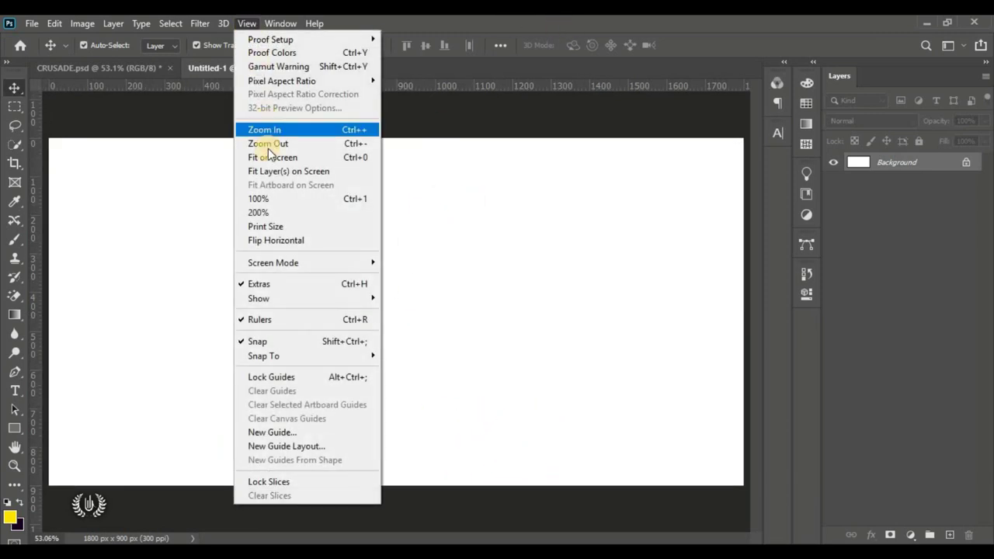
left_click(336, 438)
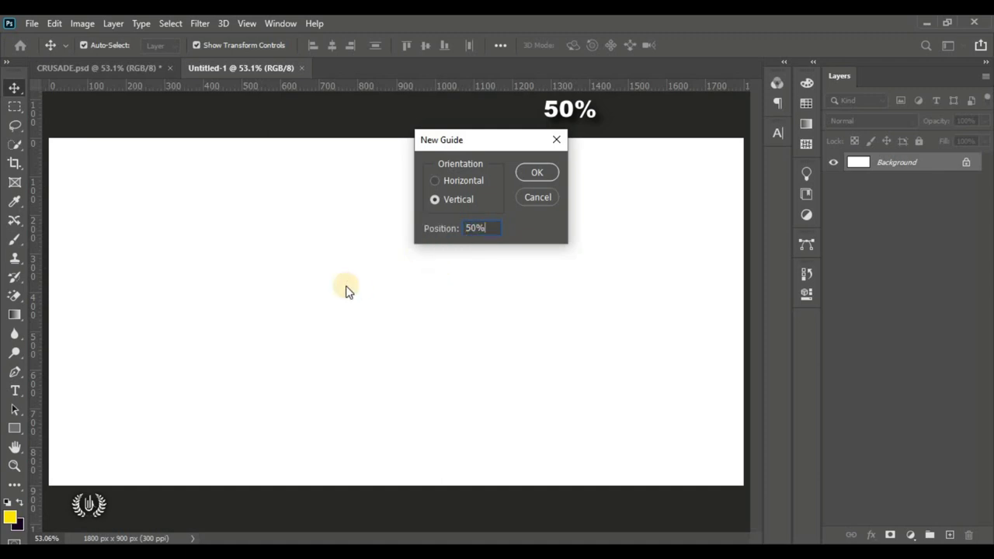
left_click(536, 172)
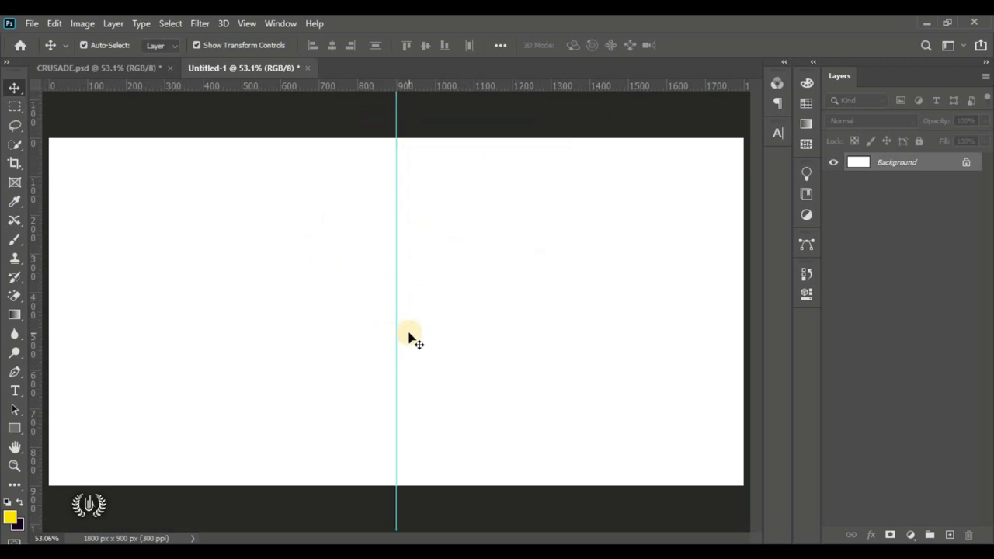
Draw a yellow rectangle from the centre guide's top to the canvas's bottom-left corner
left_click(14, 428)
right_click(17, 431)
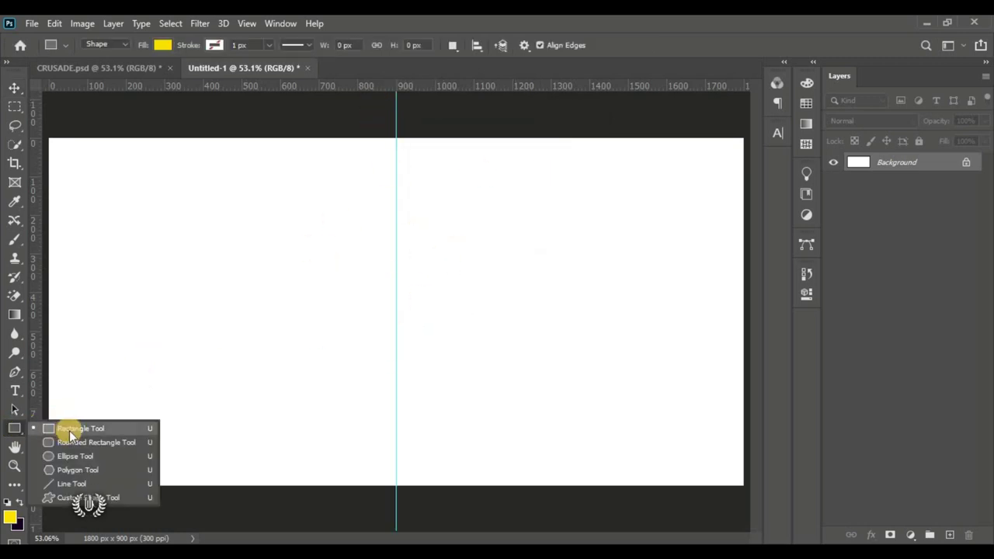
left_click(69, 430)
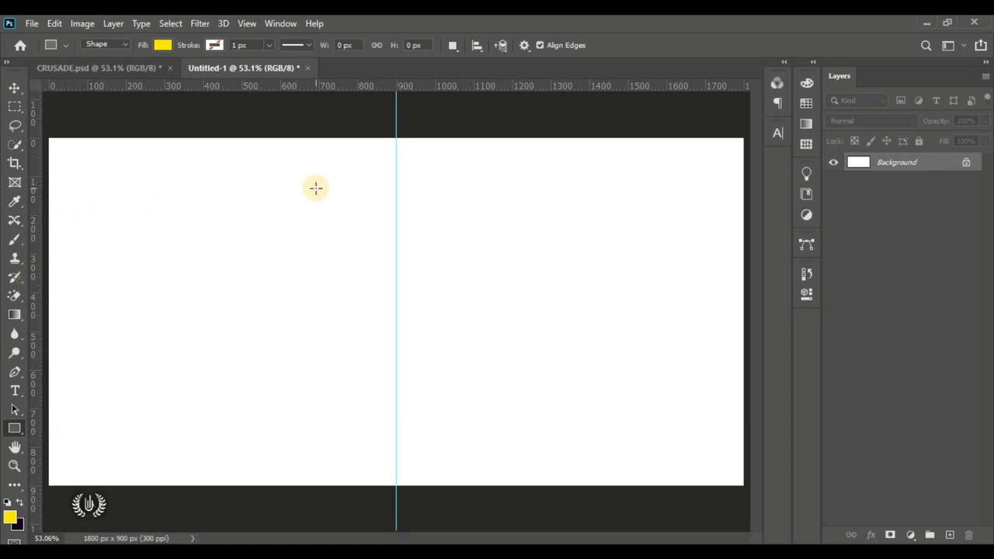
left_click_drag(395, 131, 40, 496)
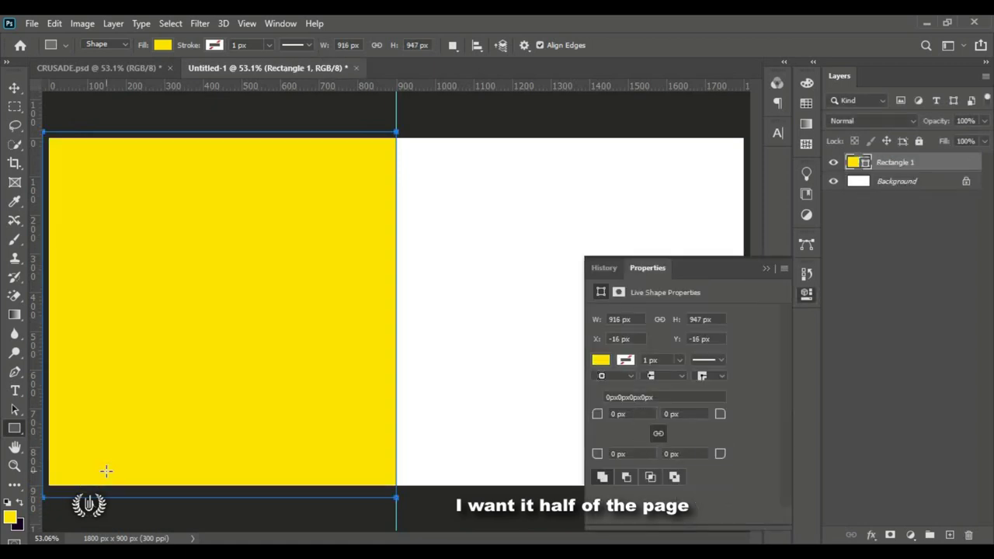
scroll(256, 369, "down", 1)
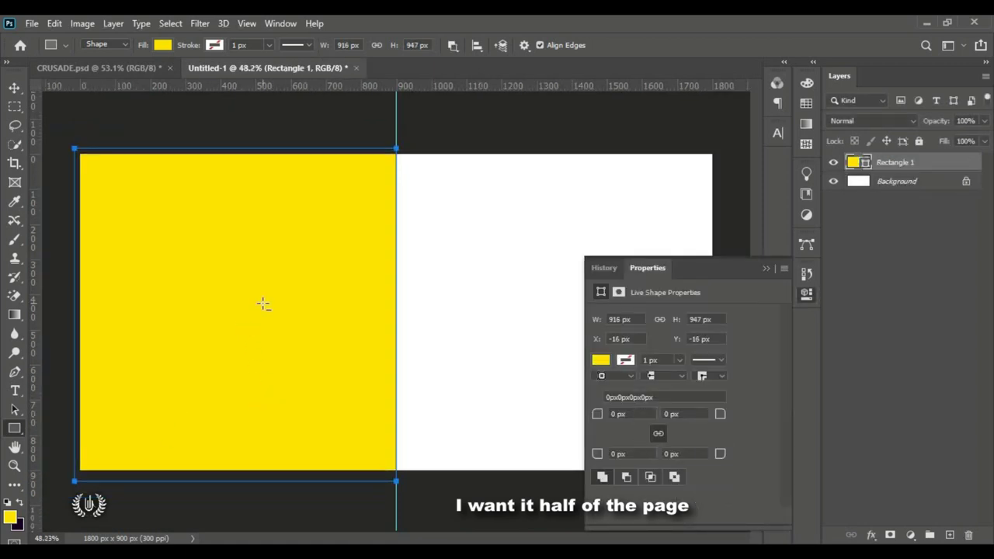
left_click(14, 88)
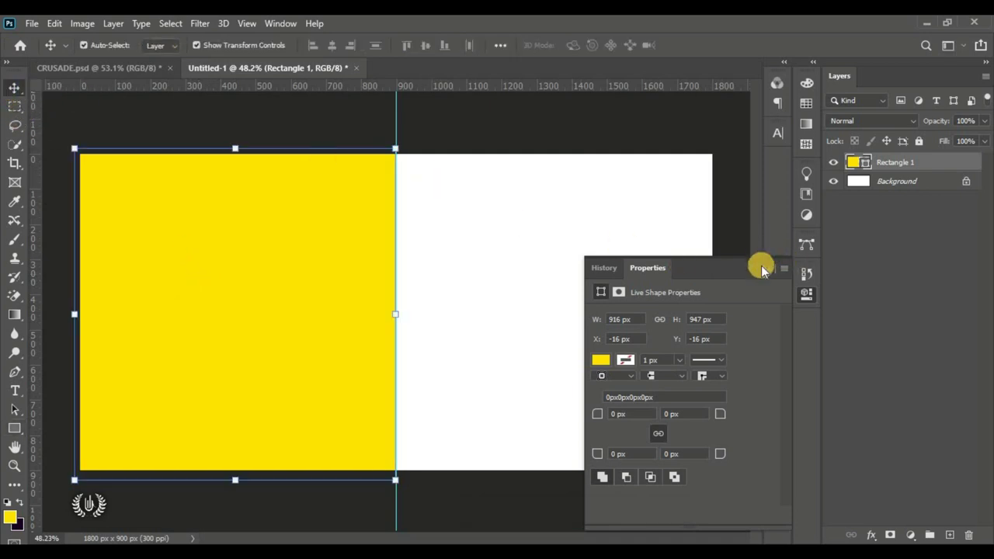
left_click(761, 268)
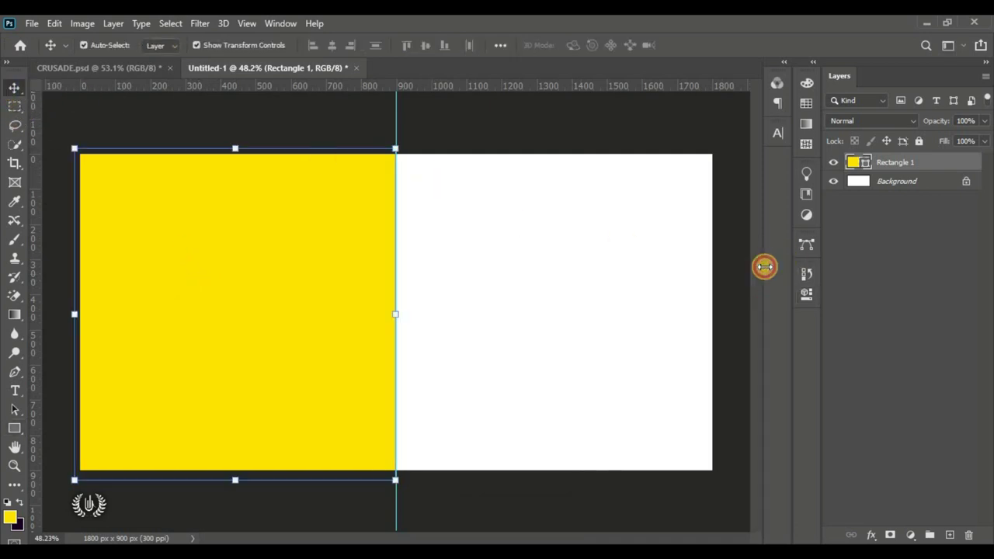
Change Rectangle 1's fill colour to dark purple 17001f
double_click(864, 165)
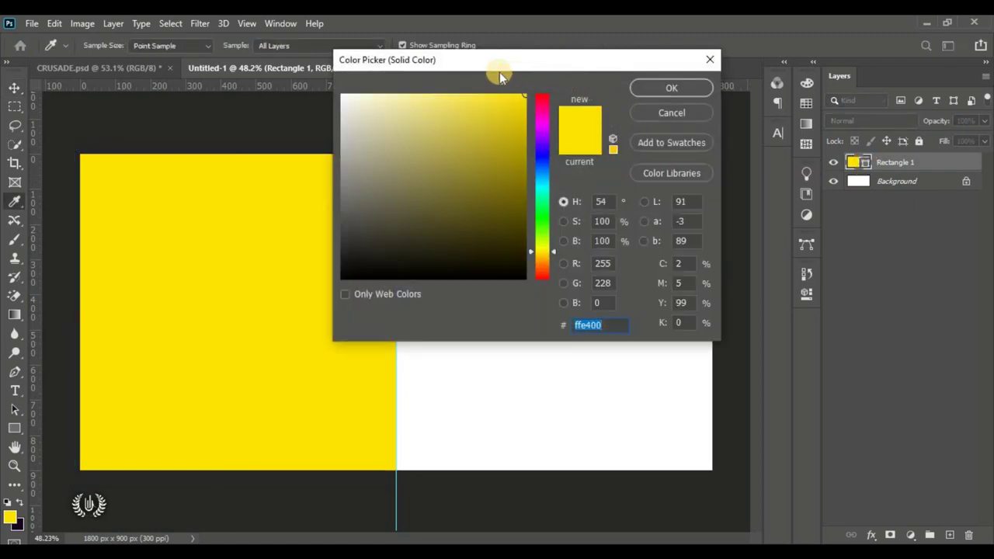
left_click_drag(499, 72, 525, 75)
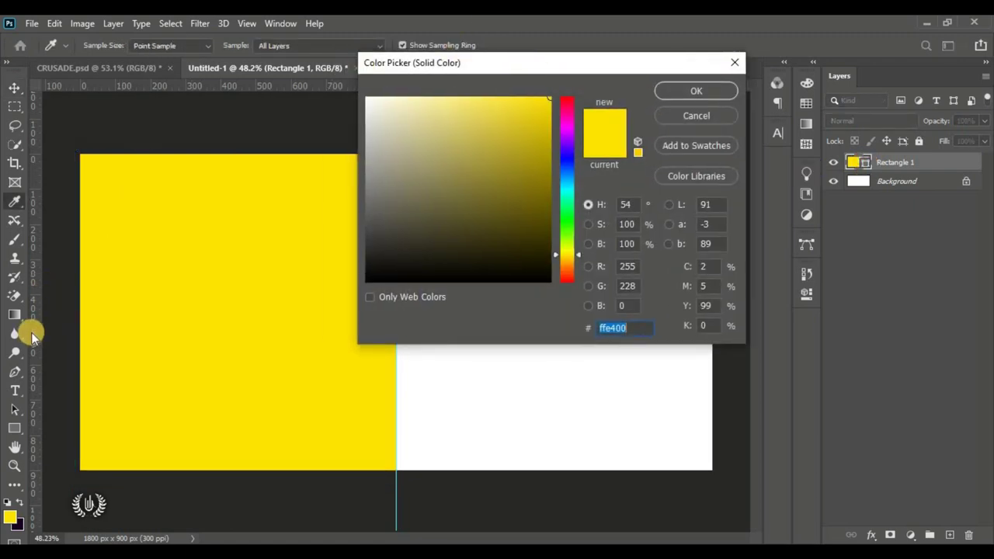
left_click(26, 528)
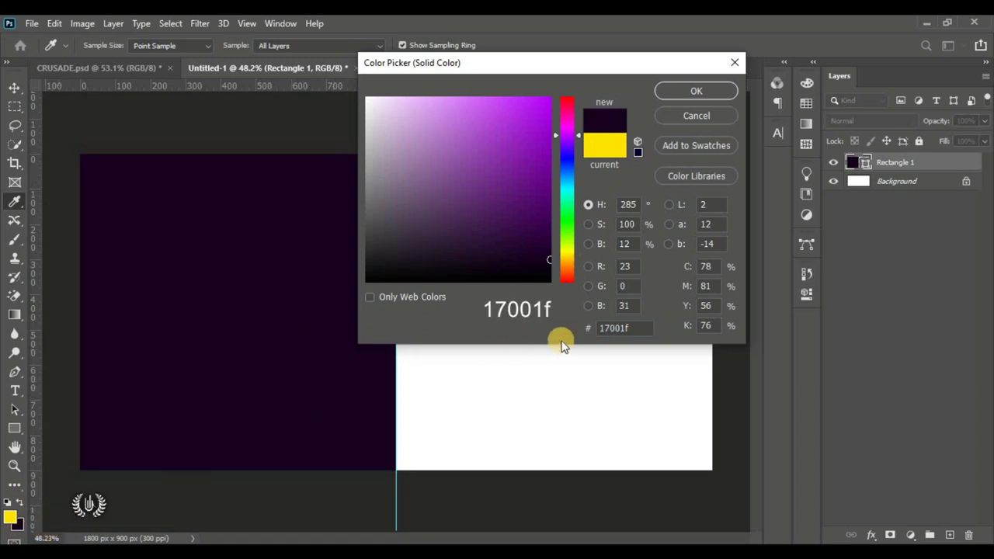
double_click(637, 328)
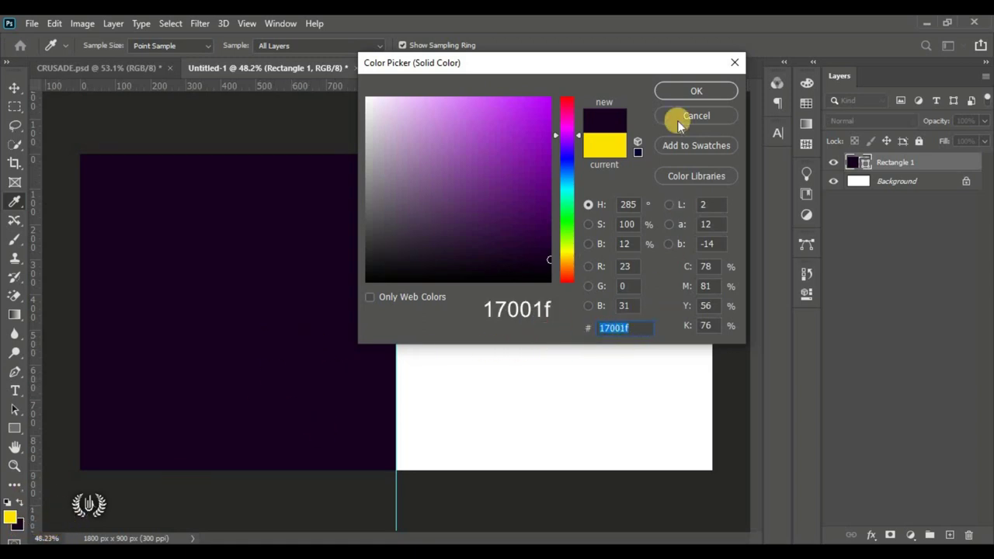
left_click(681, 90)
left_click(552, 138)
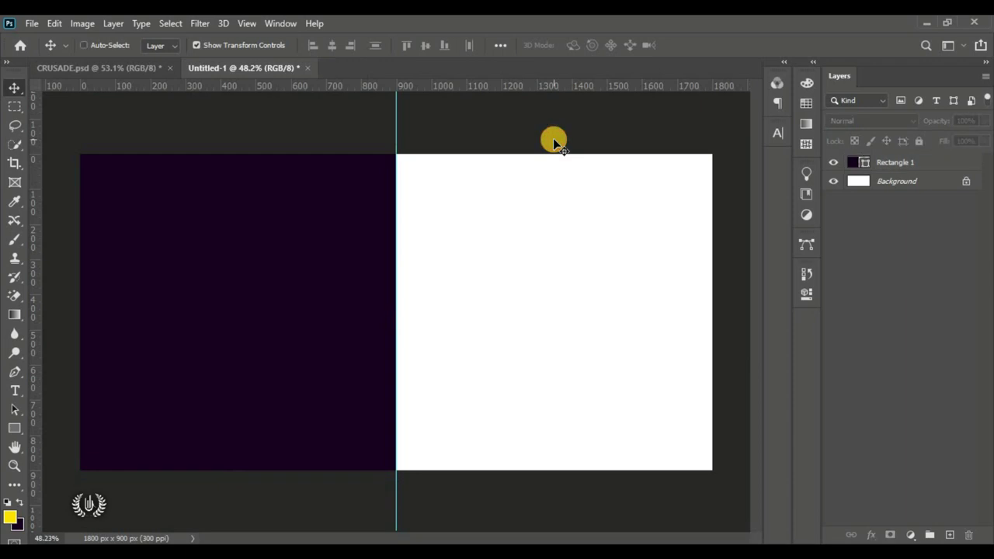
Remove the centre guide and put the dark rectangle into Warp transform mode
key("ctrl+0")
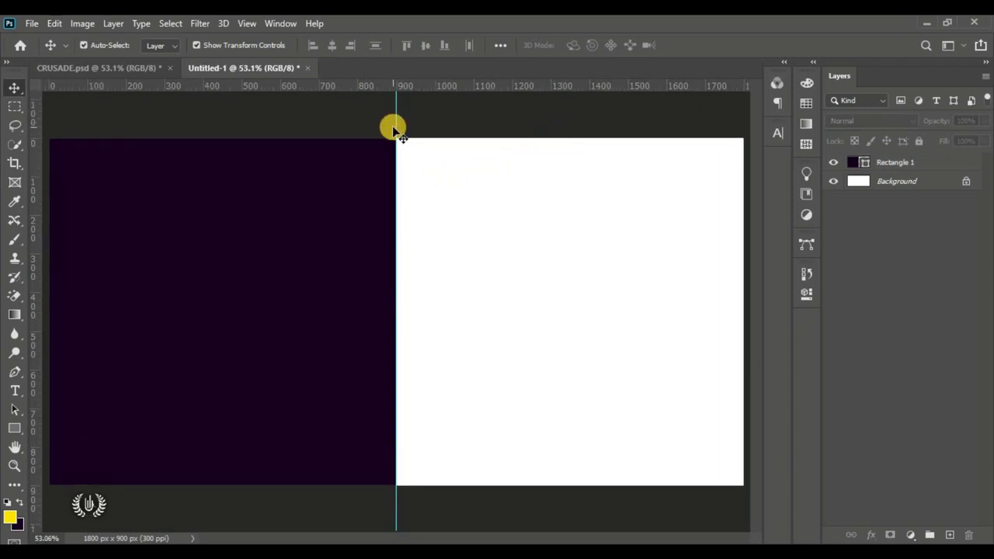
left_click_drag(397, 126, 31, 153)
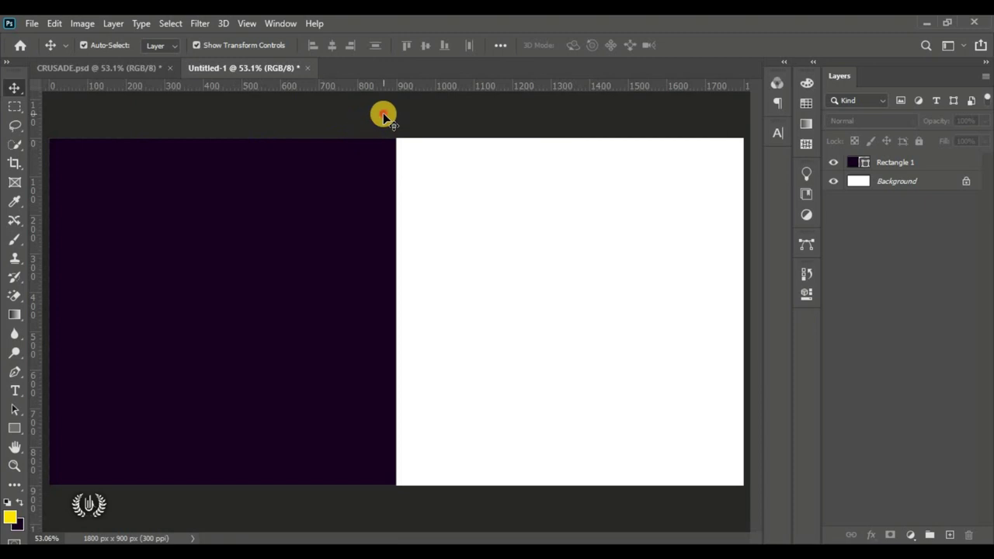
left_click(343, 243)
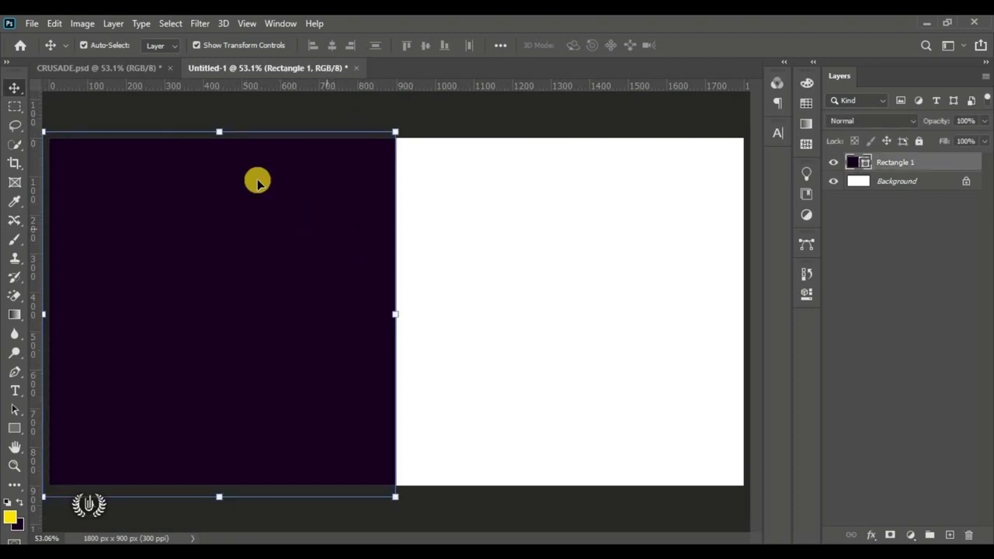
left_click(54, 26)
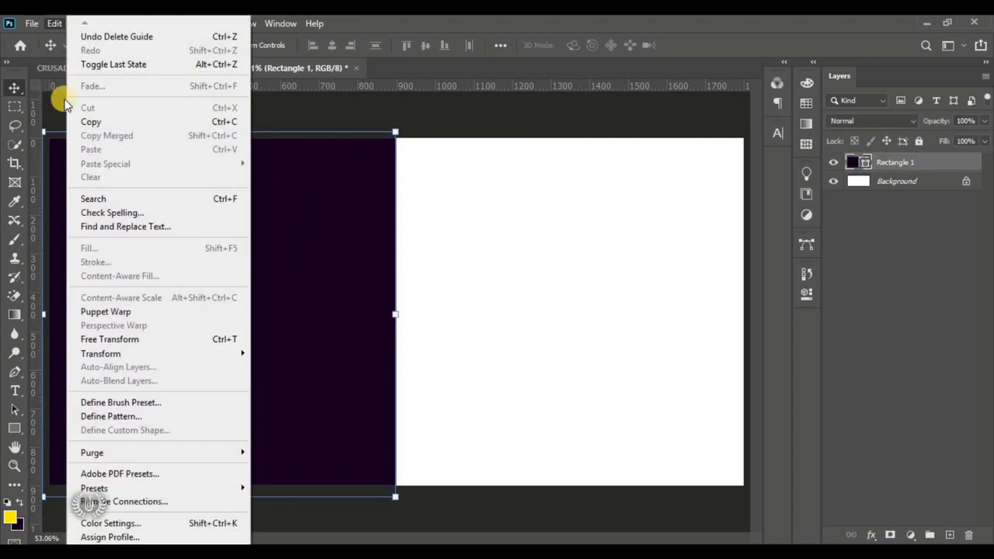
left_click(146, 340)
right_click(239, 244)
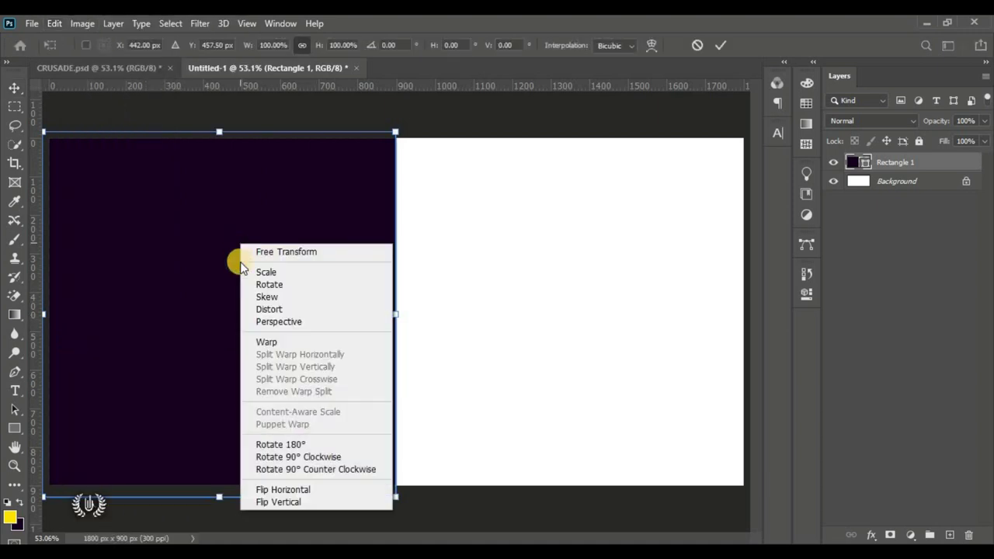
left_click(298, 342)
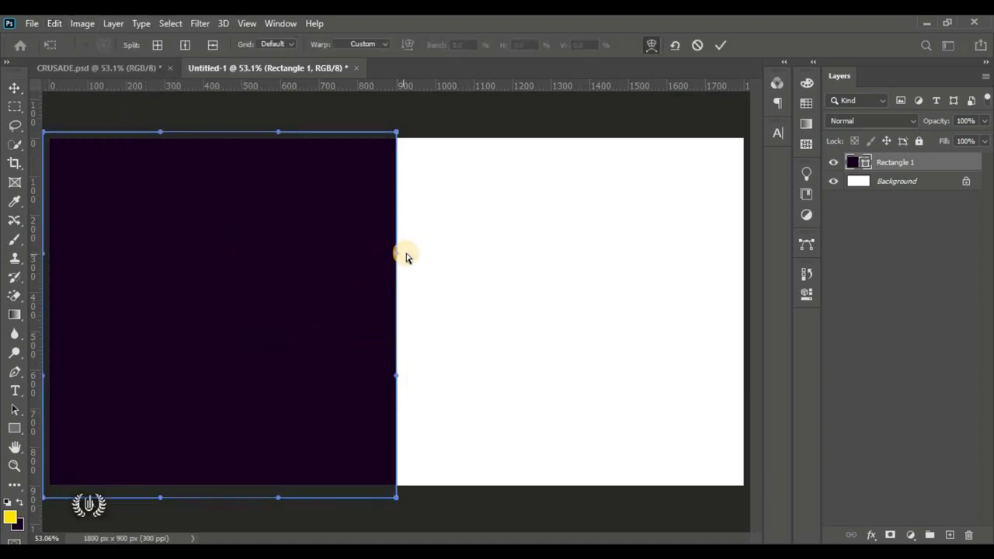
Drag the rectangle's right-edge warp handles into an S-shaped curve and commit the warp
left_click_drag(393, 254, 323, 256)
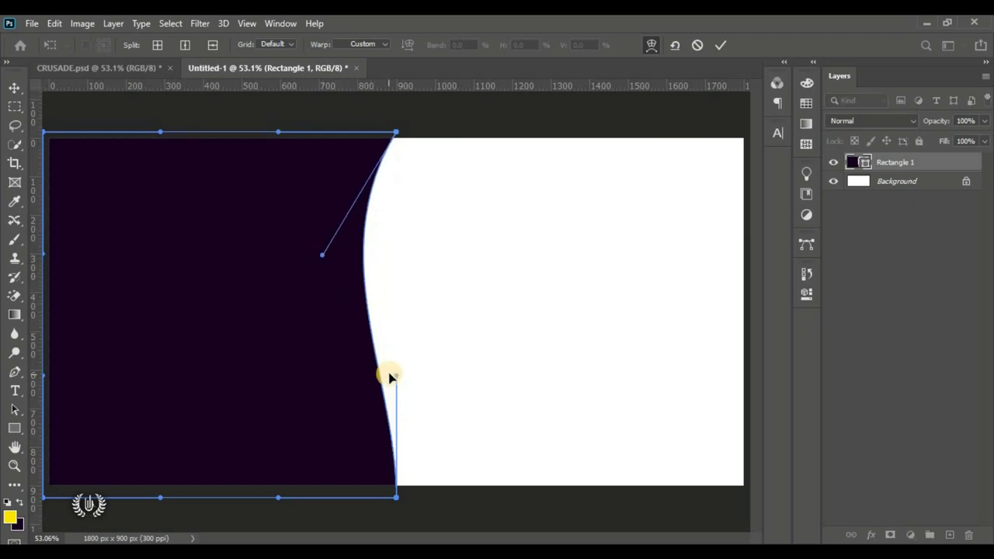
left_click_drag(397, 379, 455, 323)
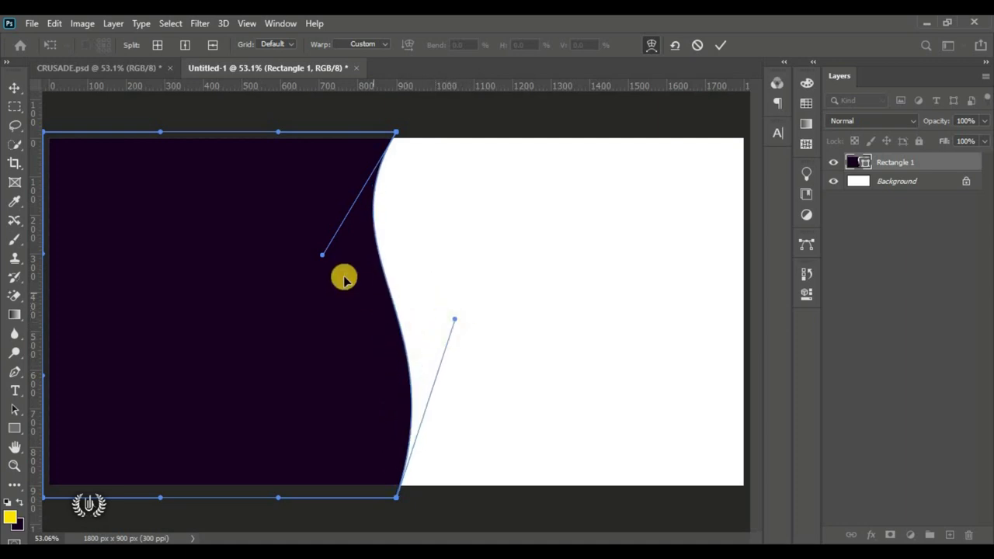
left_click_drag(320, 260, 288, 290)
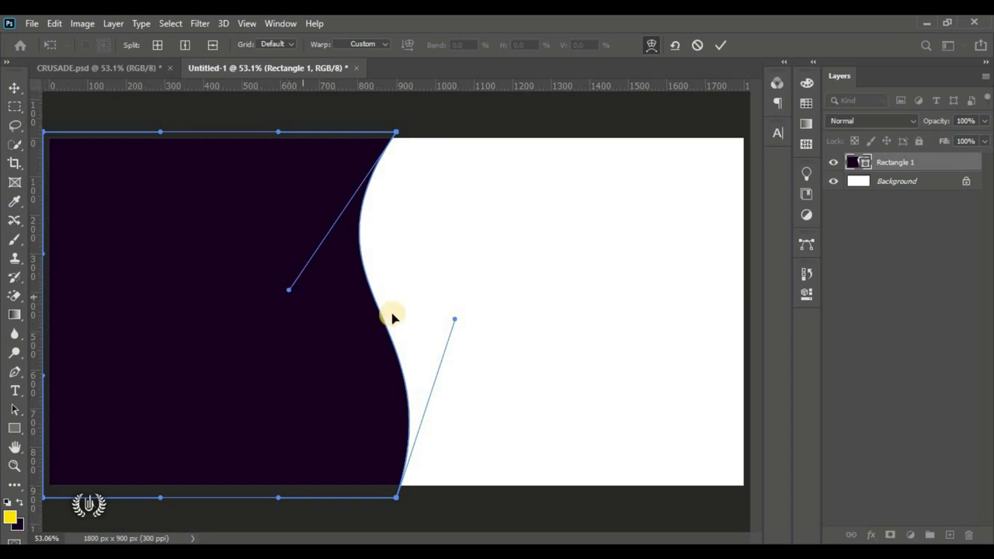
left_click(719, 45)
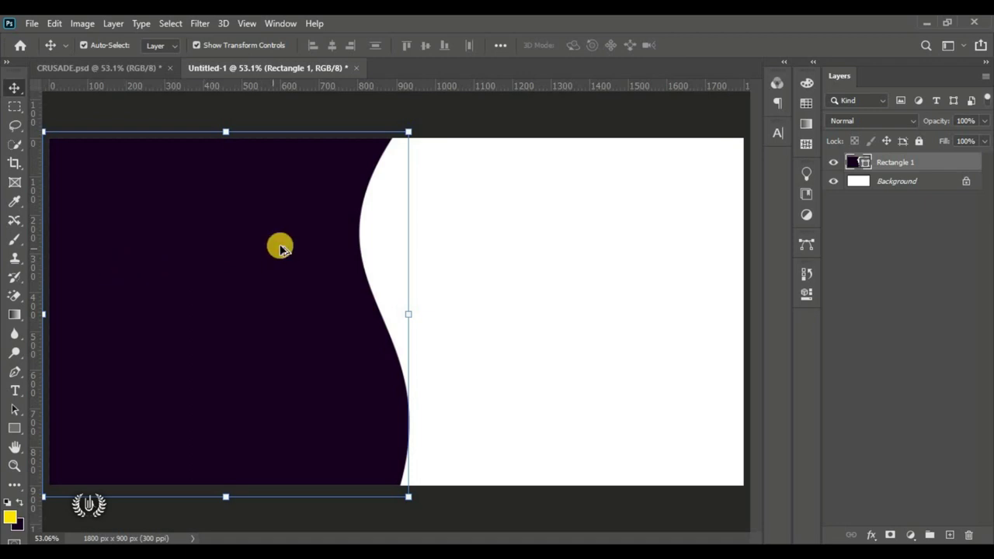
Nudge the wavy shape slightly right, then select the Background layer
scroll(280, 247, "down", 1)
left_click_drag(203, 260, 208, 266)
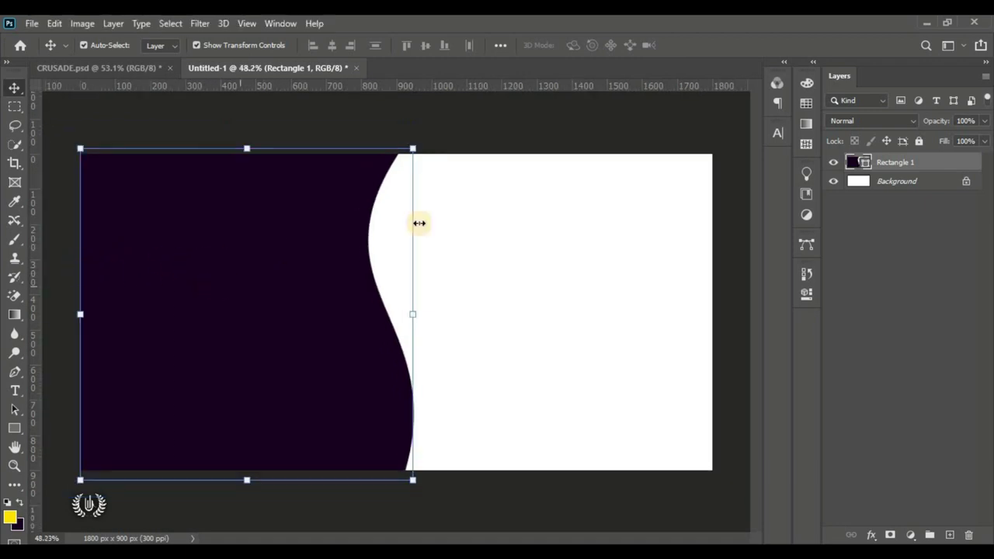
left_click(539, 118)
scroll(540, 118, "up", 1)
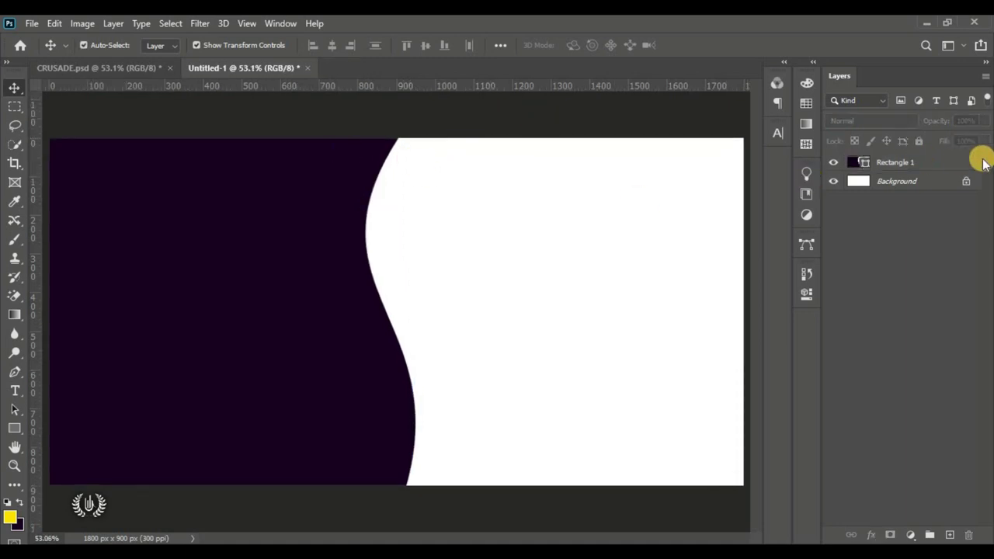
left_click(913, 185)
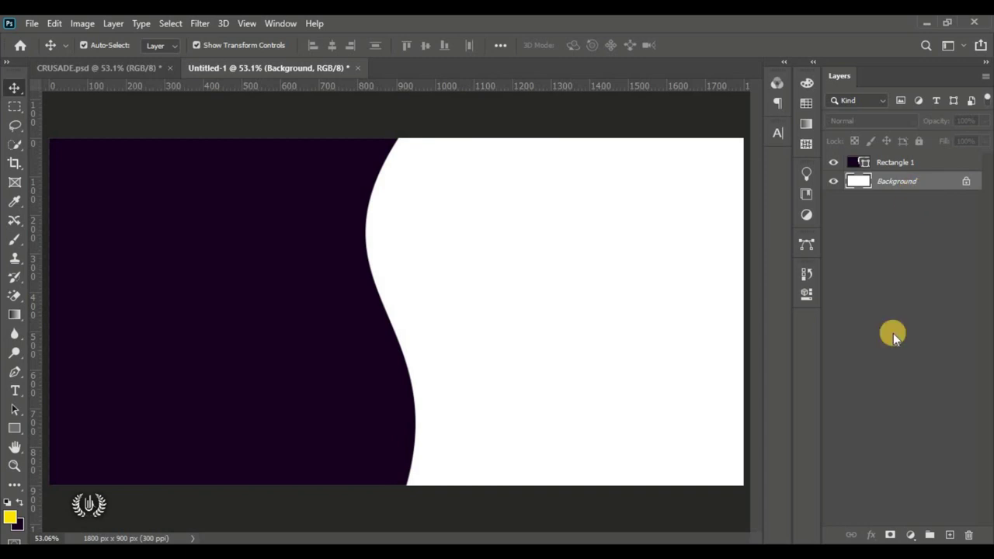
Add a Gradient Fill layer with Linear style at angle 0
left_click(910, 535)
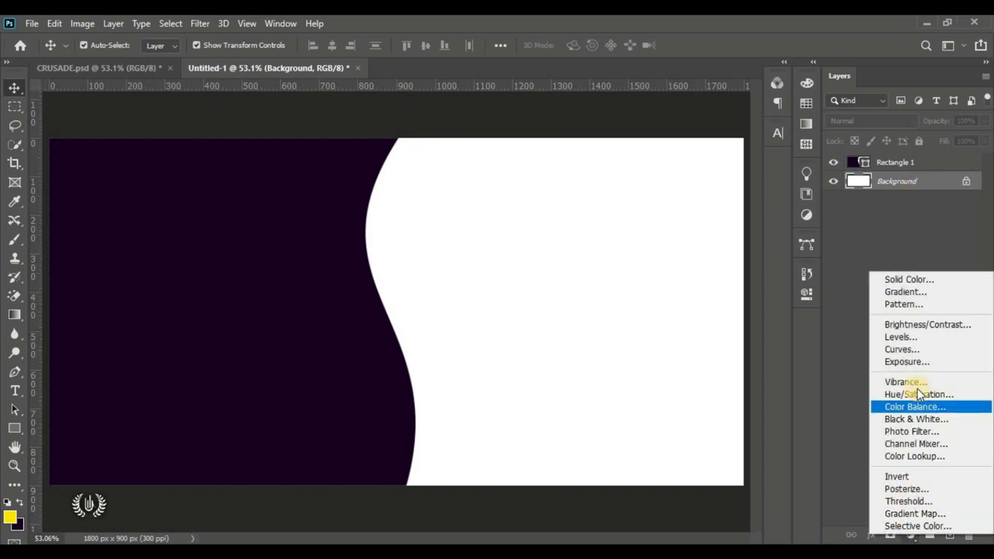
left_click(906, 291)
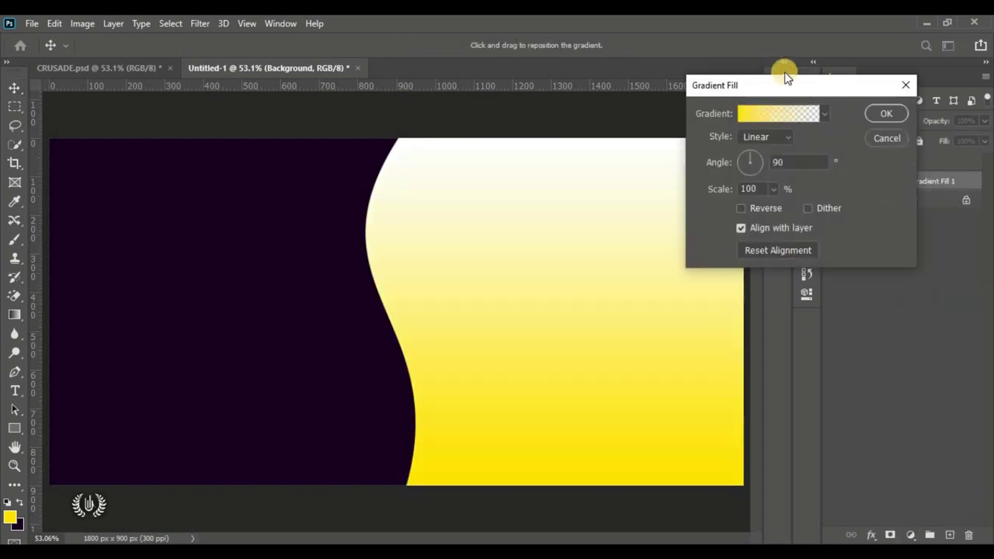
left_click_drag(792, 84, 189, 83)
left_click(171, 135)
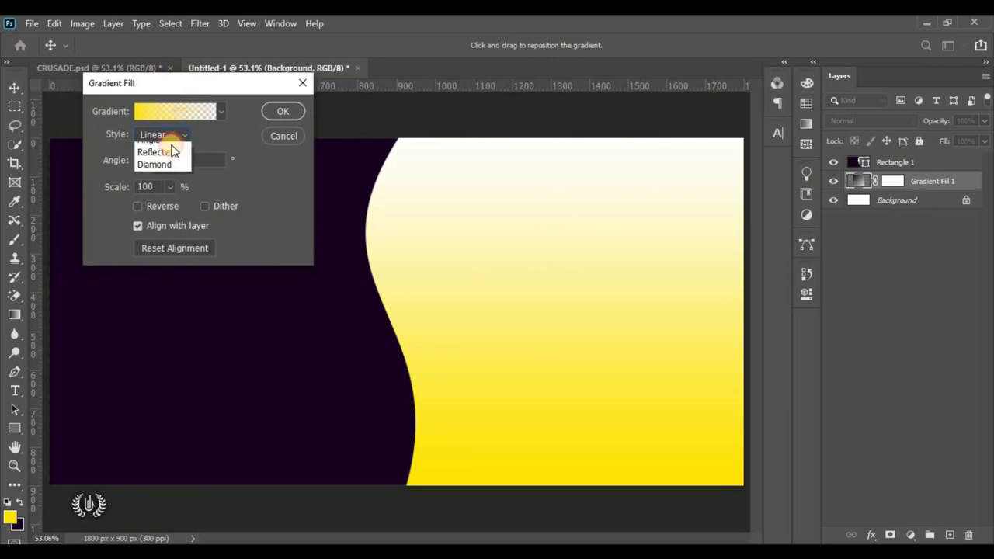
left_click(164, 154)
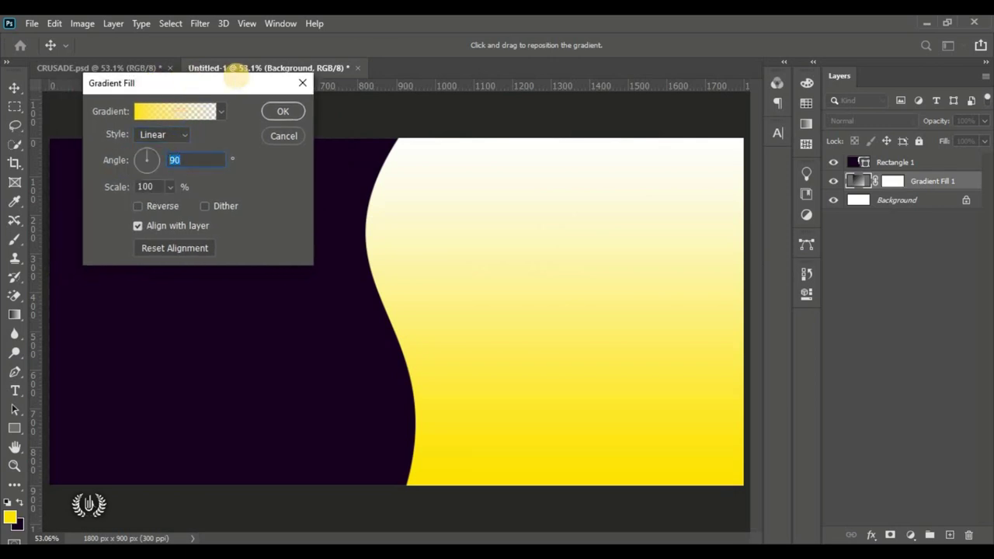
type("0")
left_click_drag(208, 80, 193, 66)
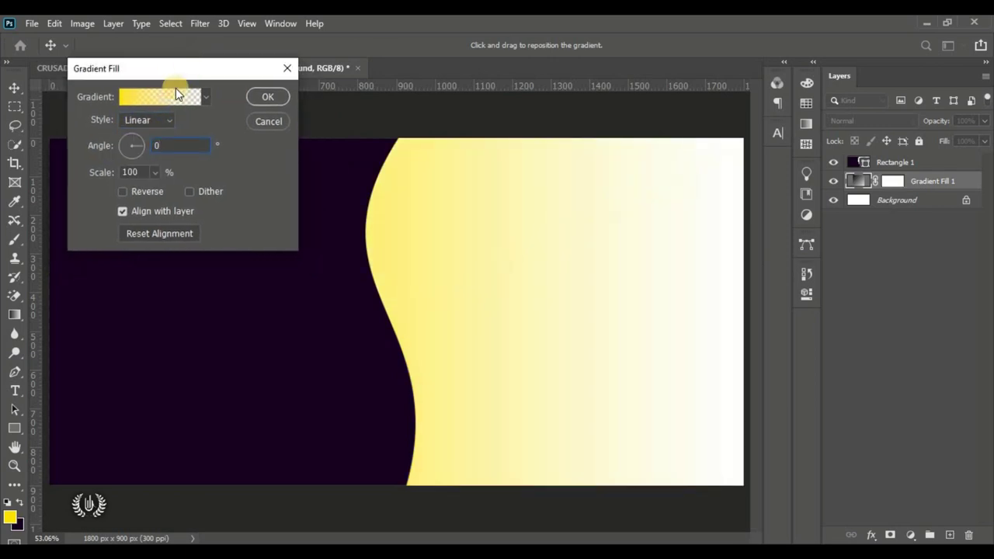
In the Gradient Editor, remove the transparent fade and make the right stop near-black red
left_click(168, 100)
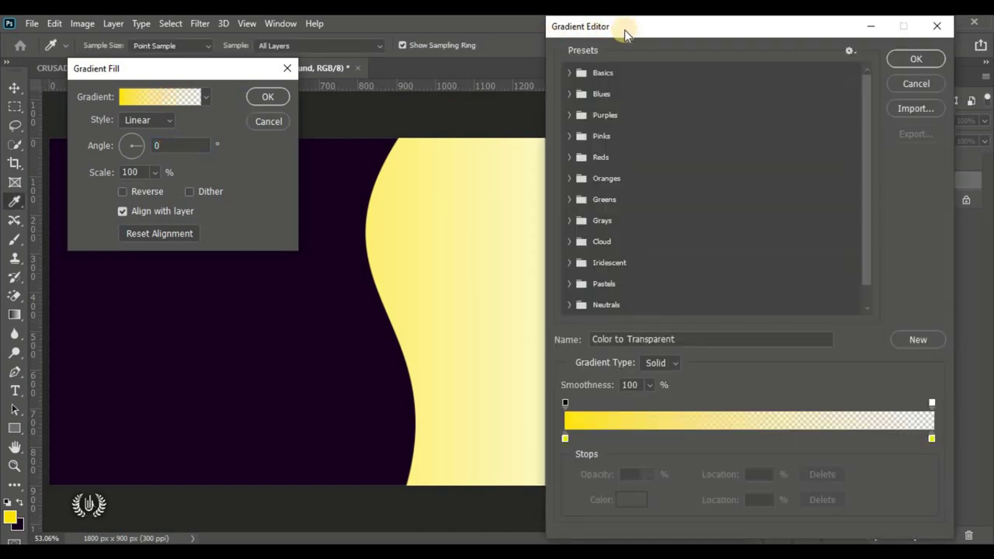
left_click_drag(624, 30, 684, 30)
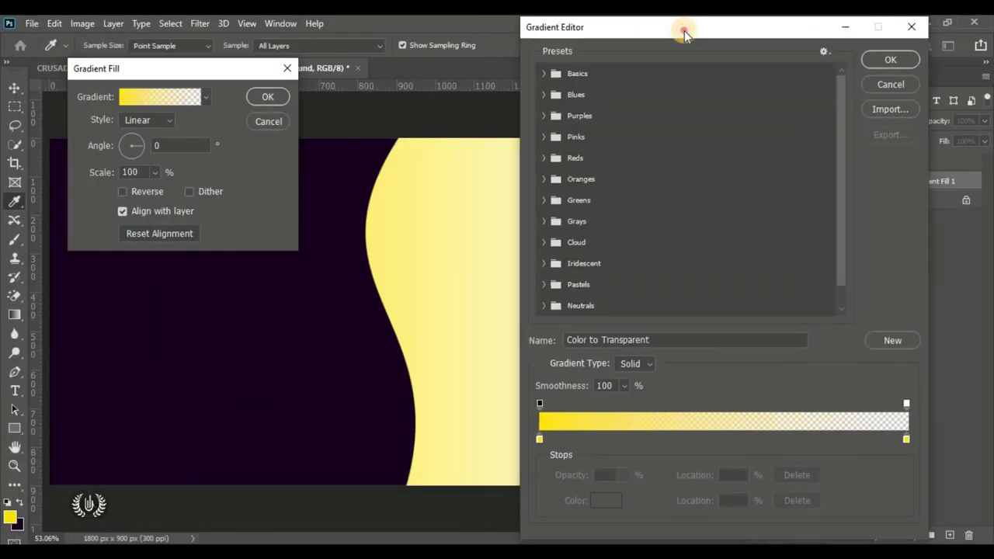
left_click_drag(905, 404, 920, 285)
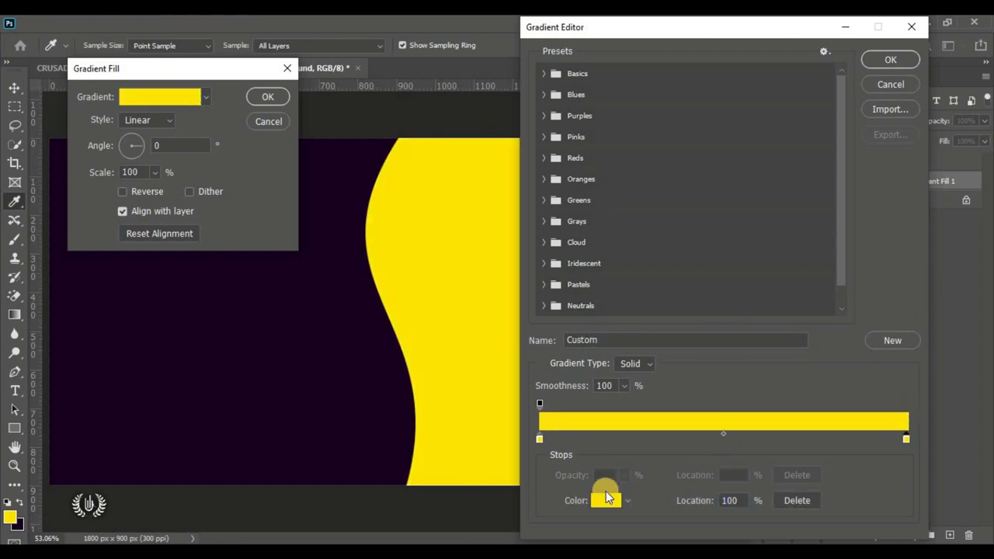
left_click(605, 499)
left_click_drag(409, 64, 643, 62)
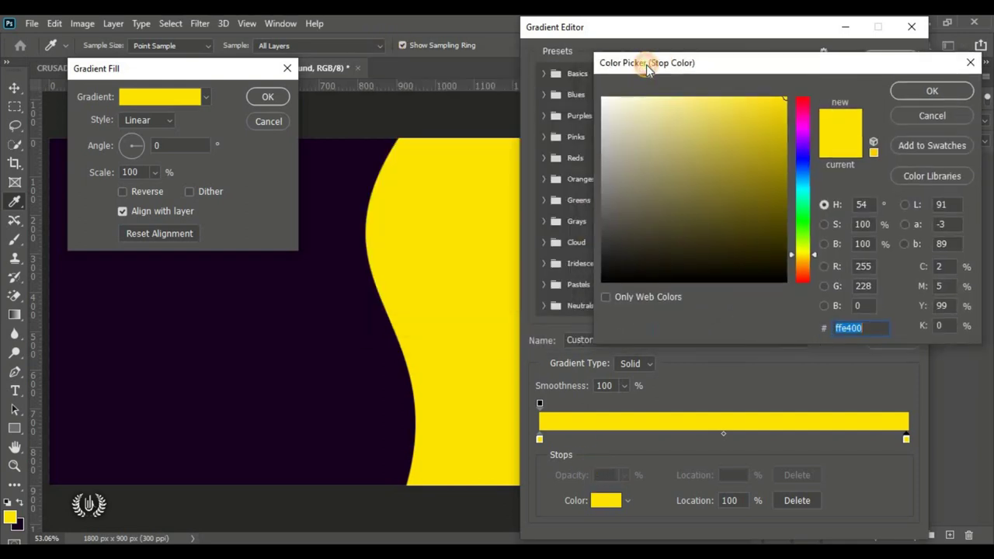
left_click(804, 106)
left_click_drag(782, 250, 798, 243)
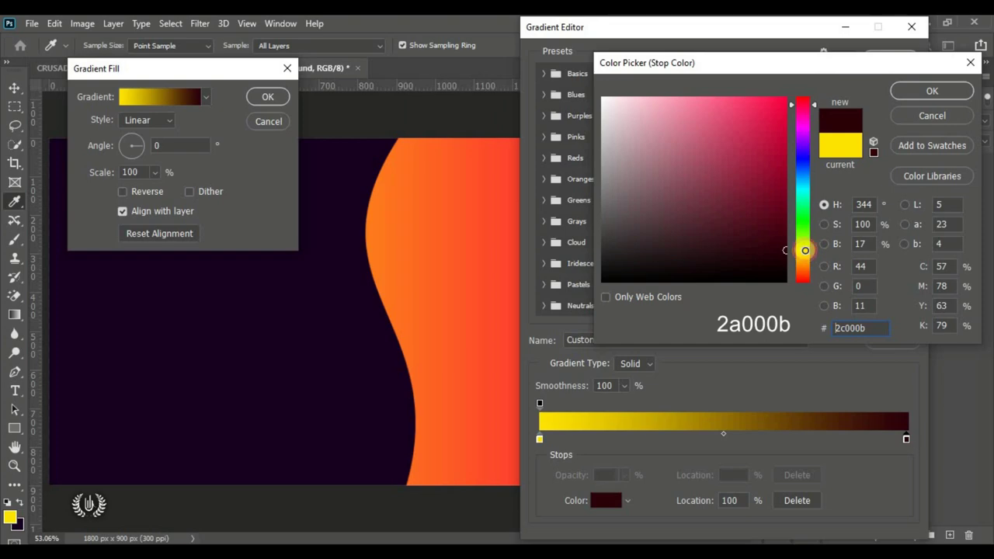
left_click(911, 92)
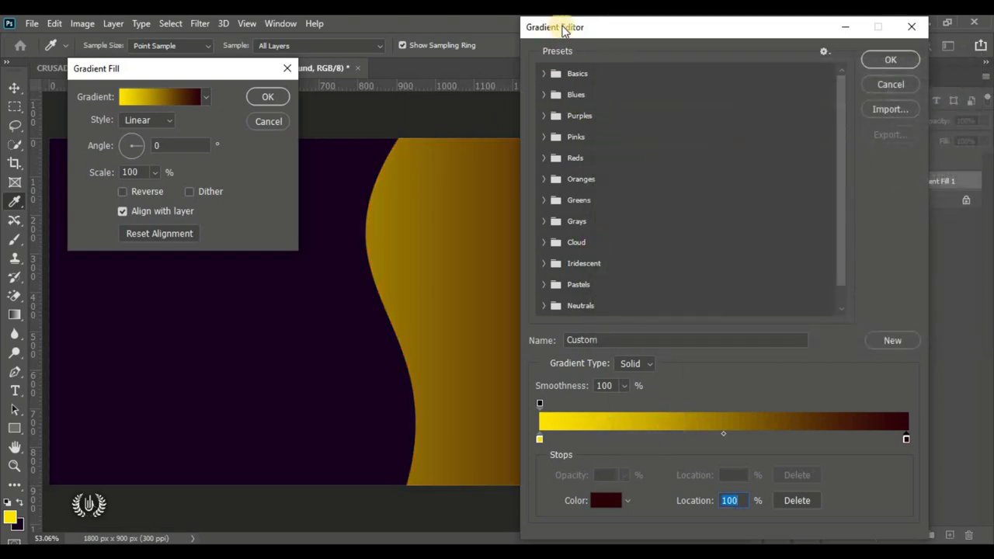
Set the gradient's left stop to crimson ff0048 and accept the edited gradient
left_click_drag(555, 27, 586, 28)
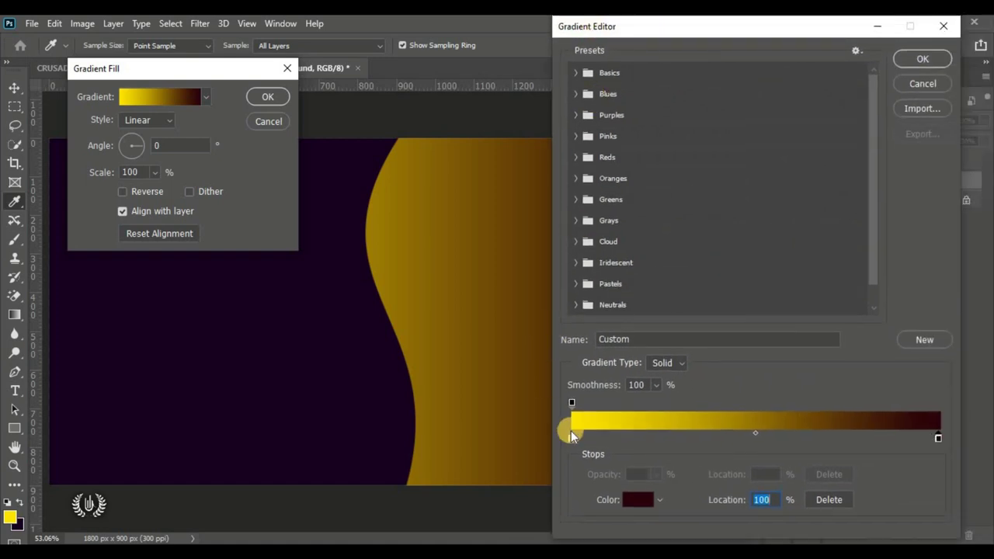
left_click(635, 499)
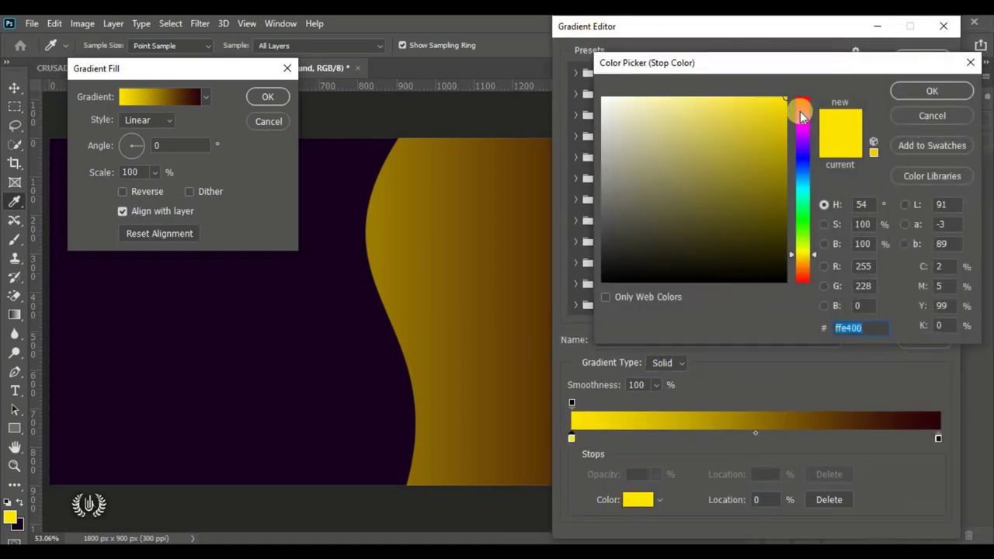
left_click(802, 107)
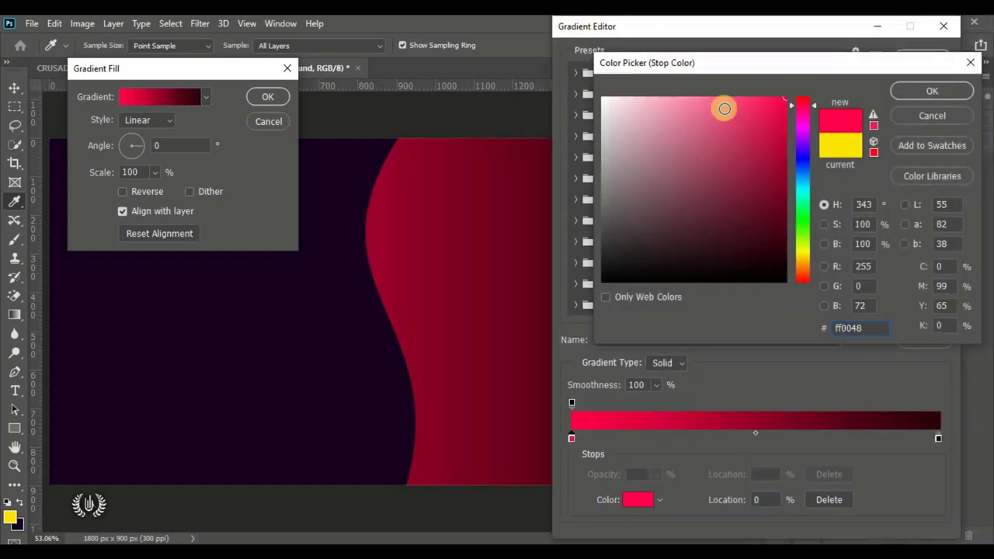
double_click(861, 328)
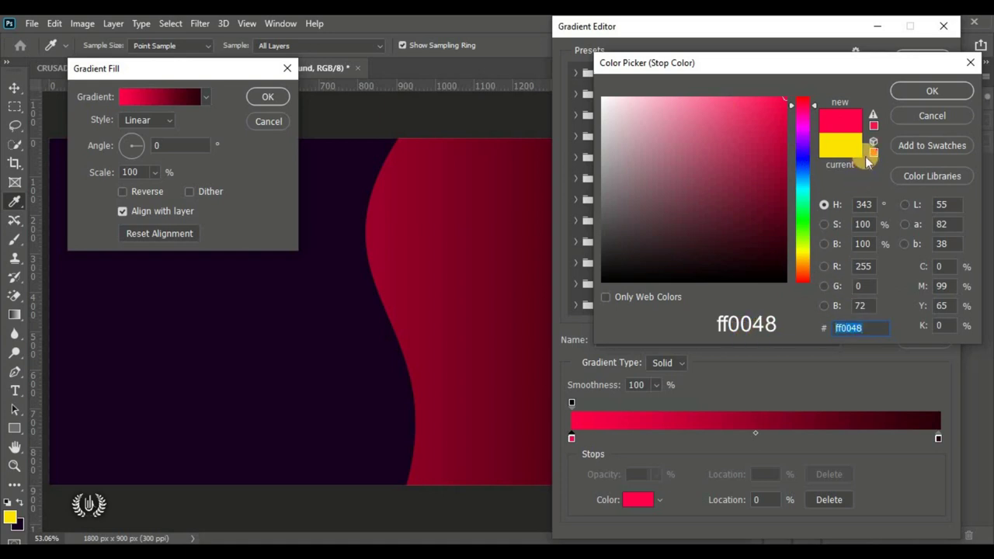
left_click(920, 92)
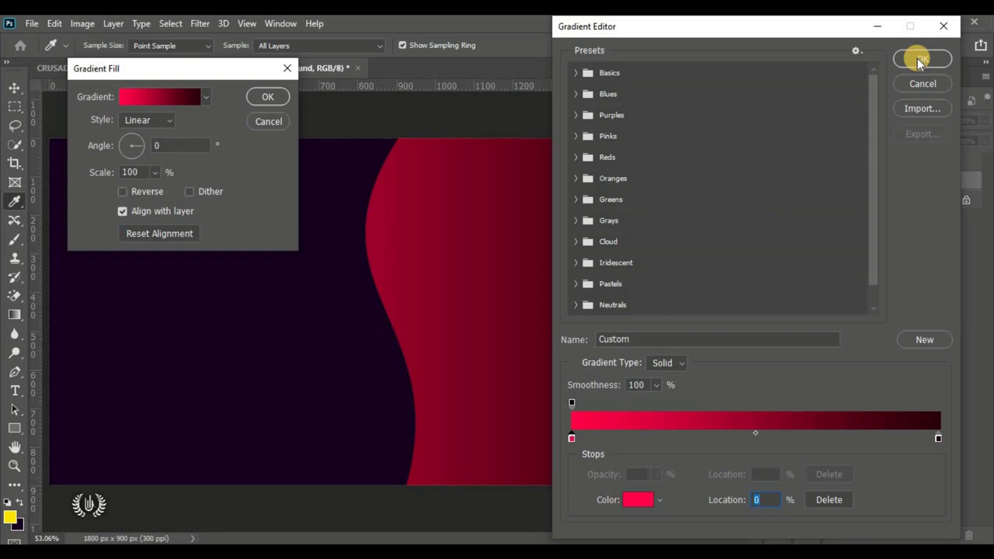
left_click(917, 58)
left_click_drag(171, 66, 846, 76)
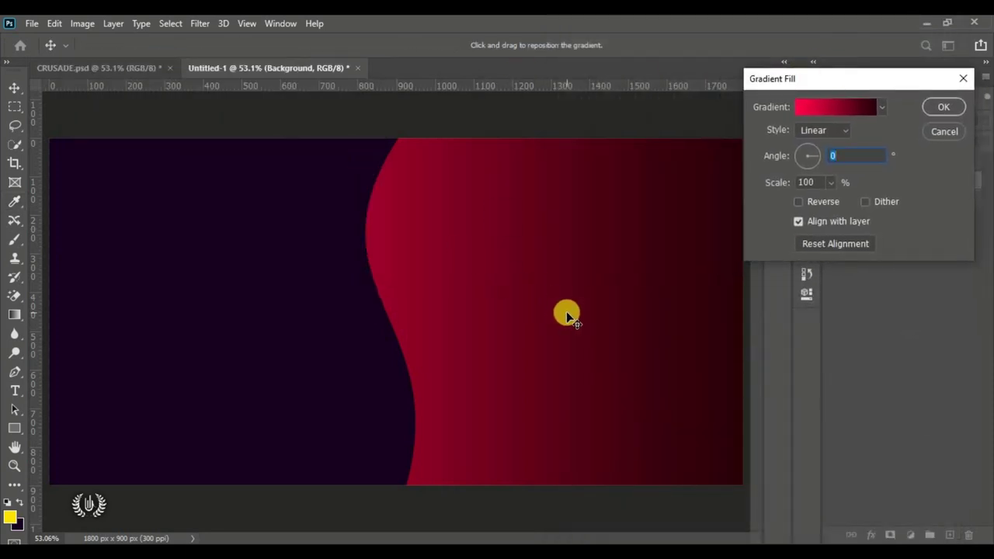
Drag the gradient slightly left on the canvas and confirm the Gradient Fill 1 layer
left_click_drag(559, 292, 619, 300)
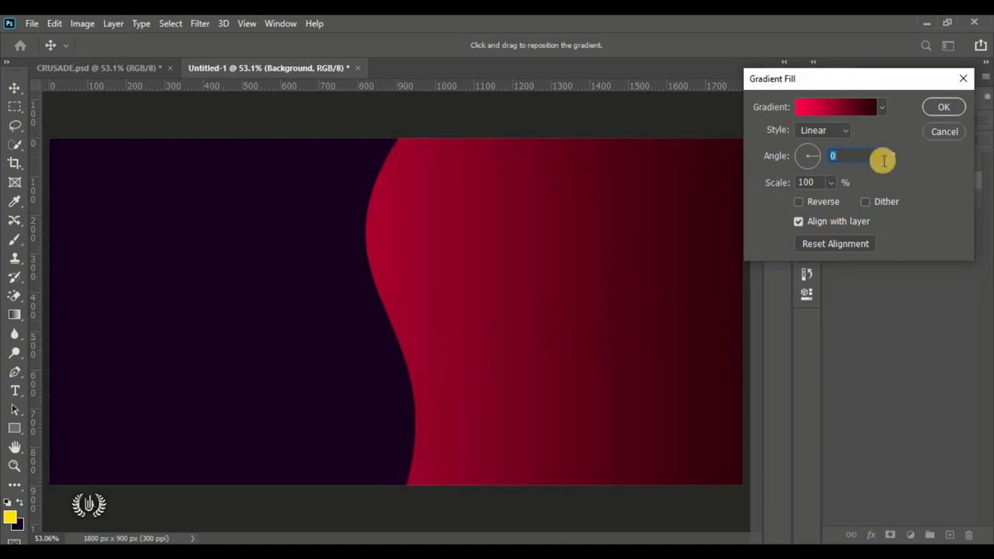
left_click(939, 108)
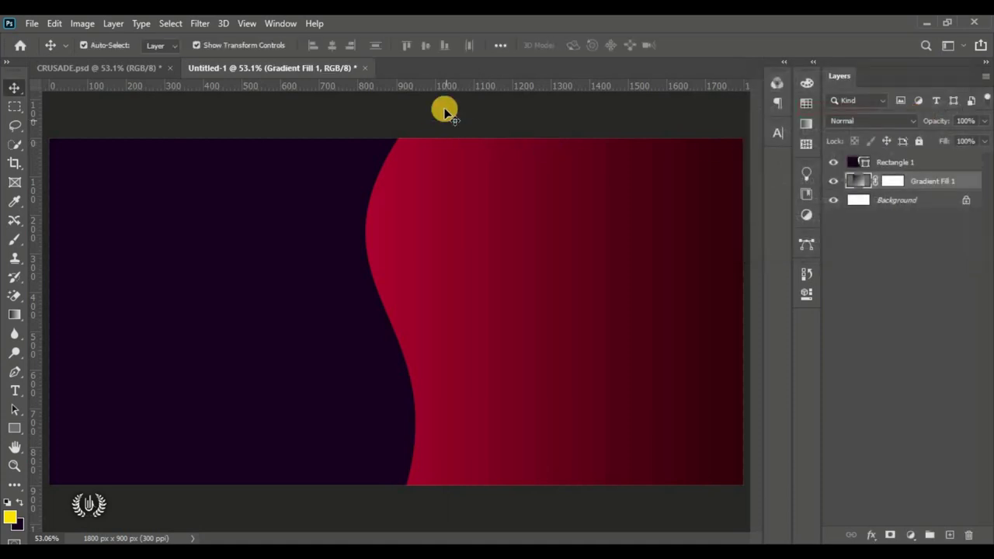
Duplicate Rectangle 1 and give the copy a green colour label
left_click(311, 207)
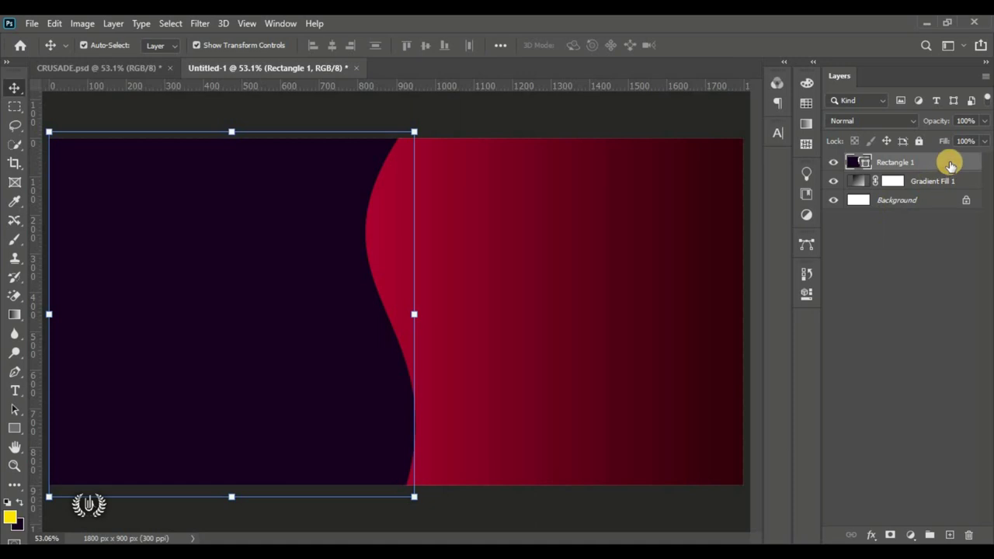
left_click_drag(948, 161, 948, 534)
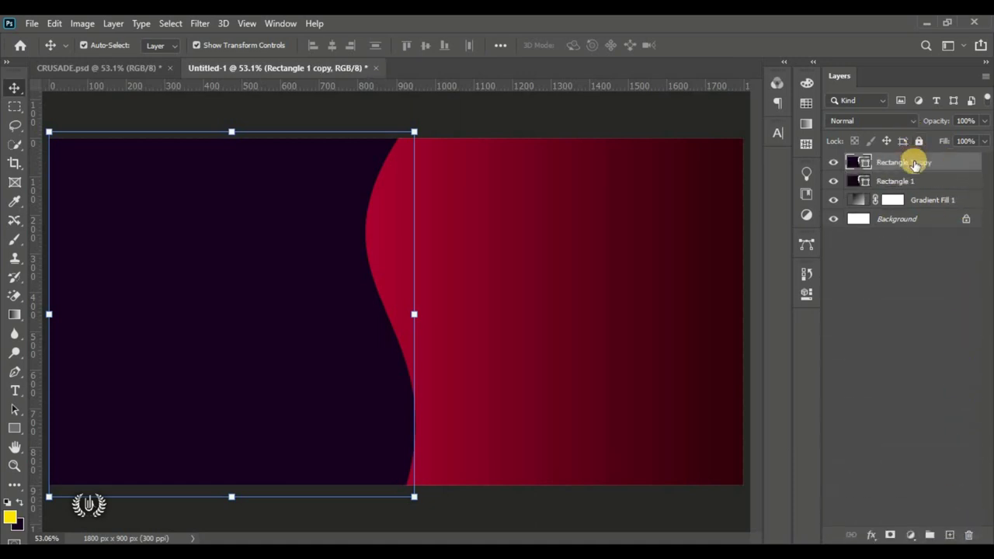
right_click(951, 164)
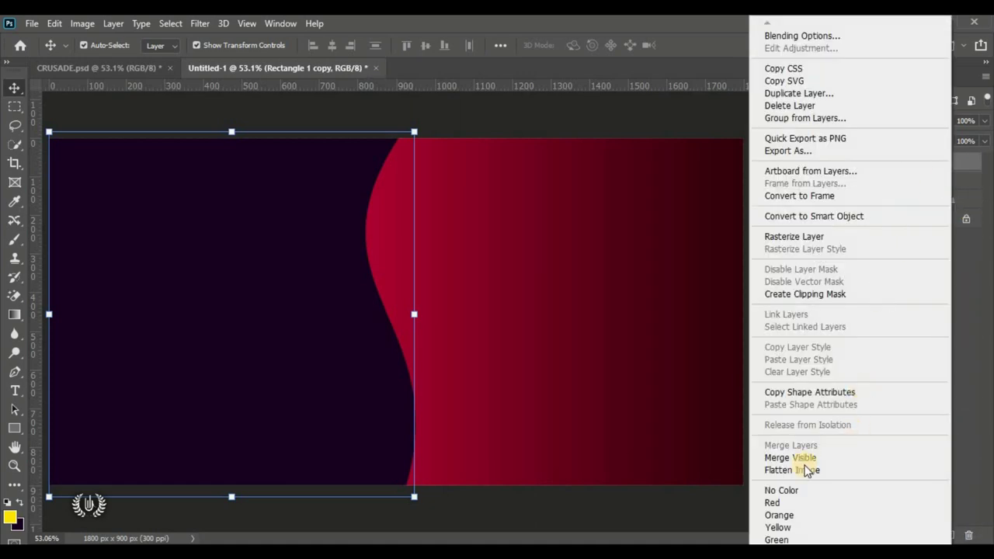
left_click(797, 491)
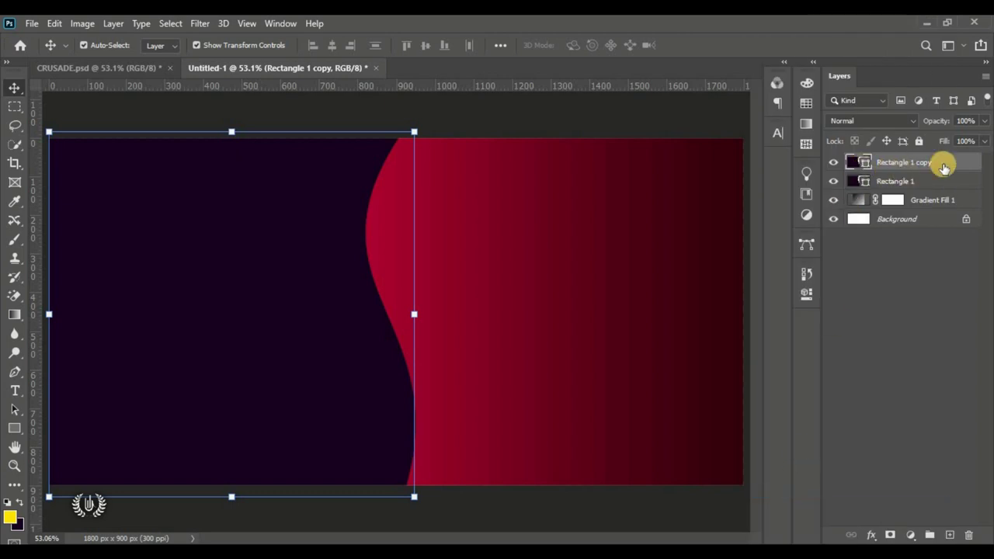
right_click(943, 169)
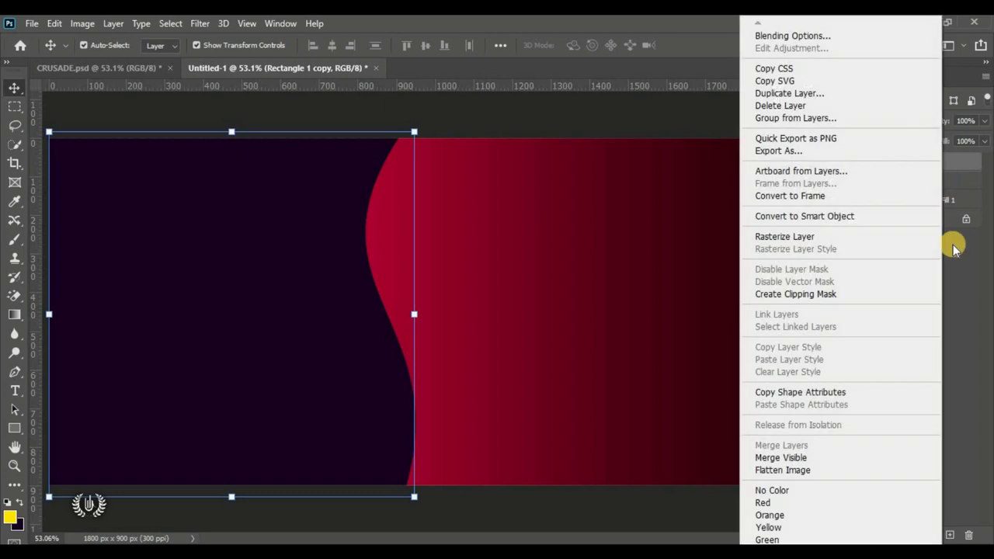
left_click(786, 539)
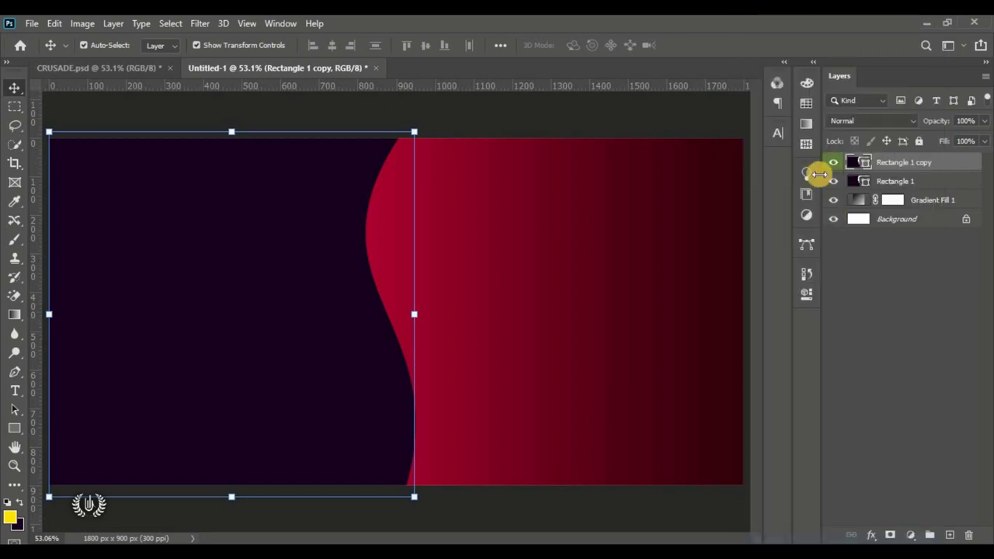
left_click(835, 164)
left_click(834, 163)
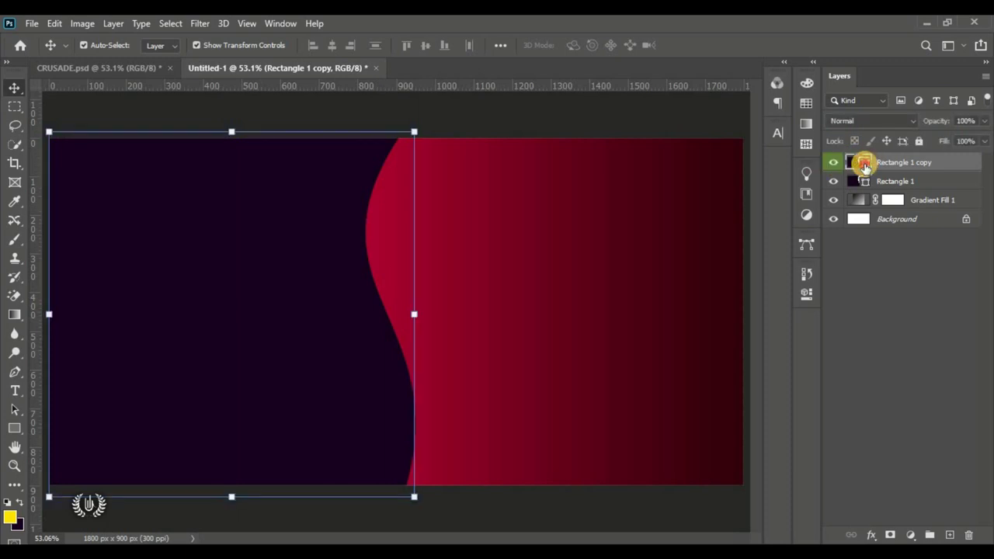
Fill the copy with white ffffff, shift it right, and move it below Rectangle 1
double_click(864, 165)
type("ffffff")
left_click(939, 89)
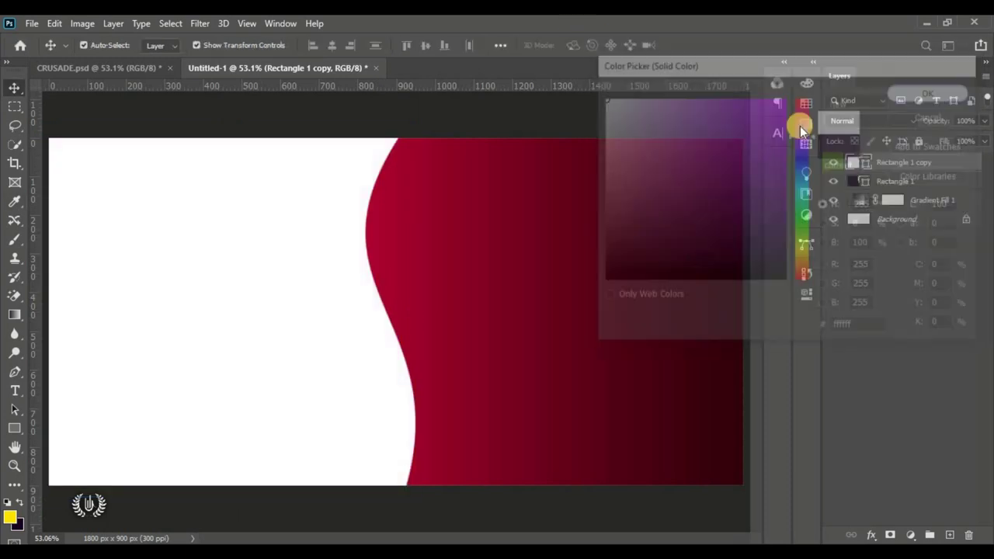
left_click_drag(286, 228, 387, 285)
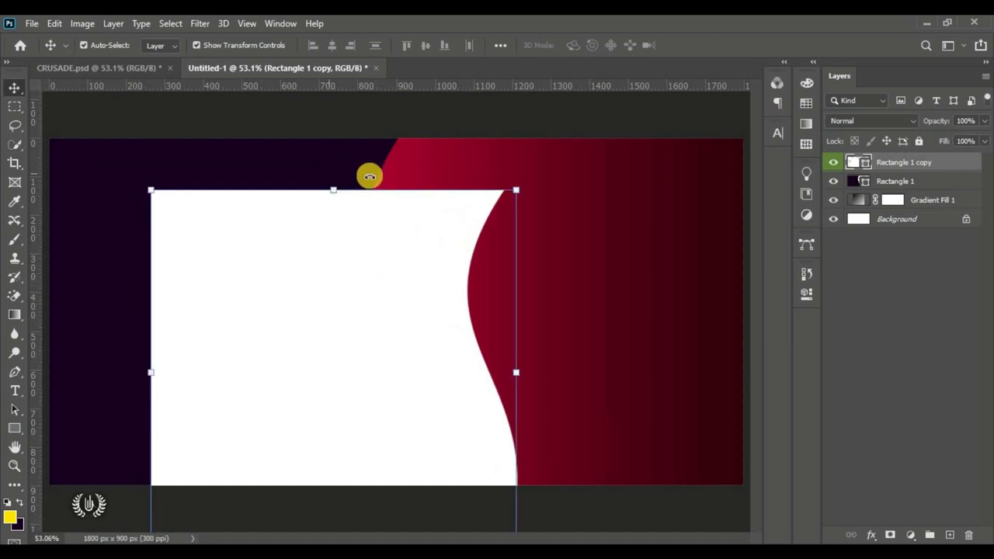
left_click(835, 181)
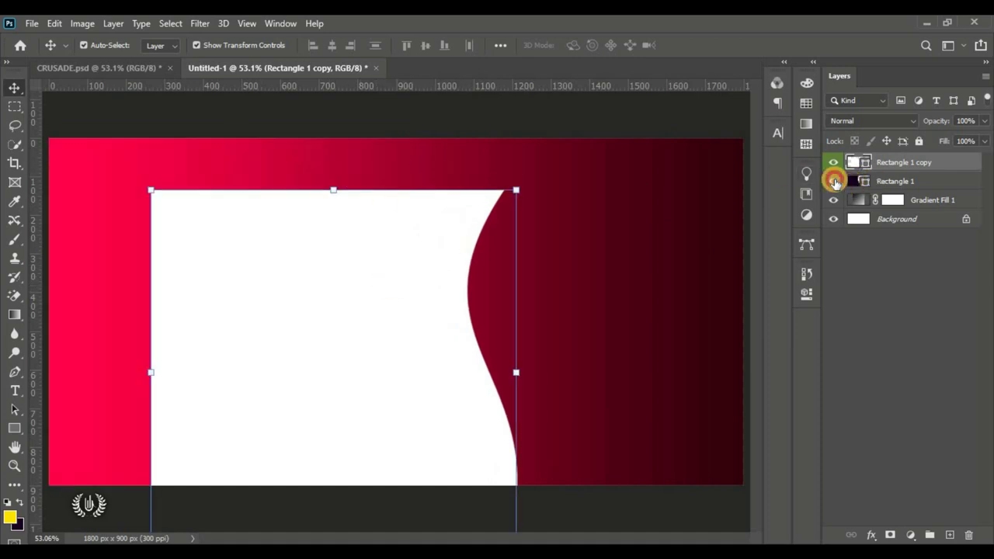
left_click(834, 181)
key("ctrl+z")
key("ctrl+z")
key("ctrl+z")
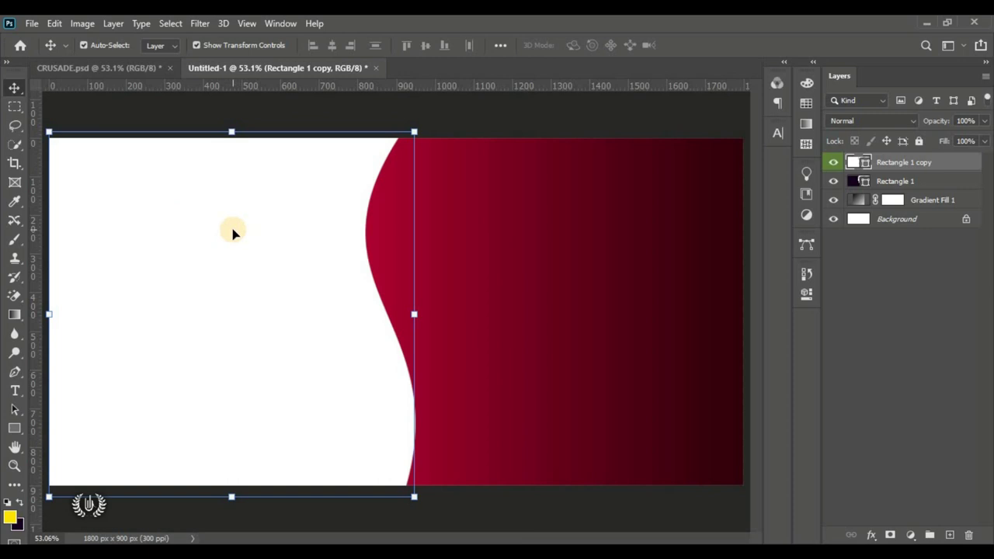
left_click_drag(233, 233, 250, 234)
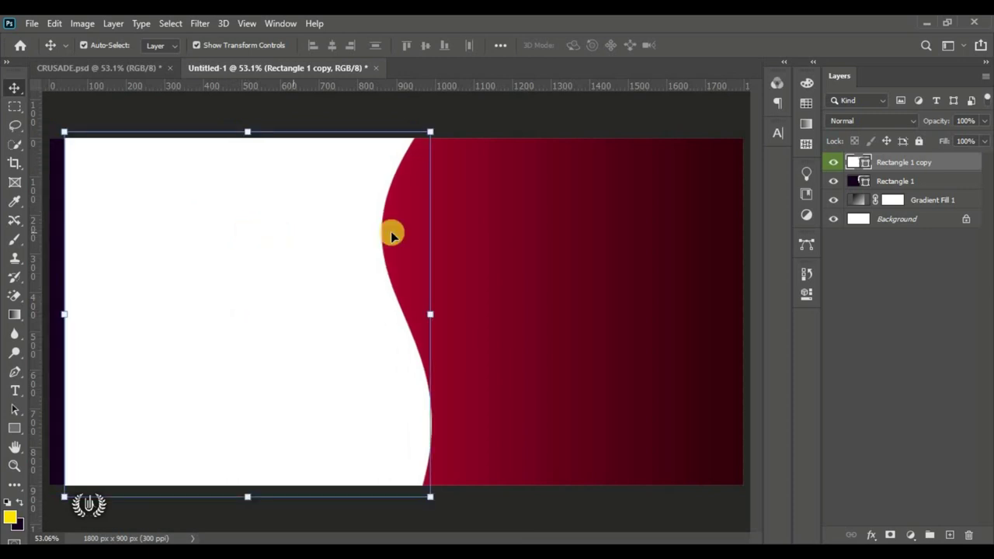
mouse_move(922, 176)
left_mouse_down()
mouse_move(929, 186)
mouse_move(920, 193)
left_mouse_up()
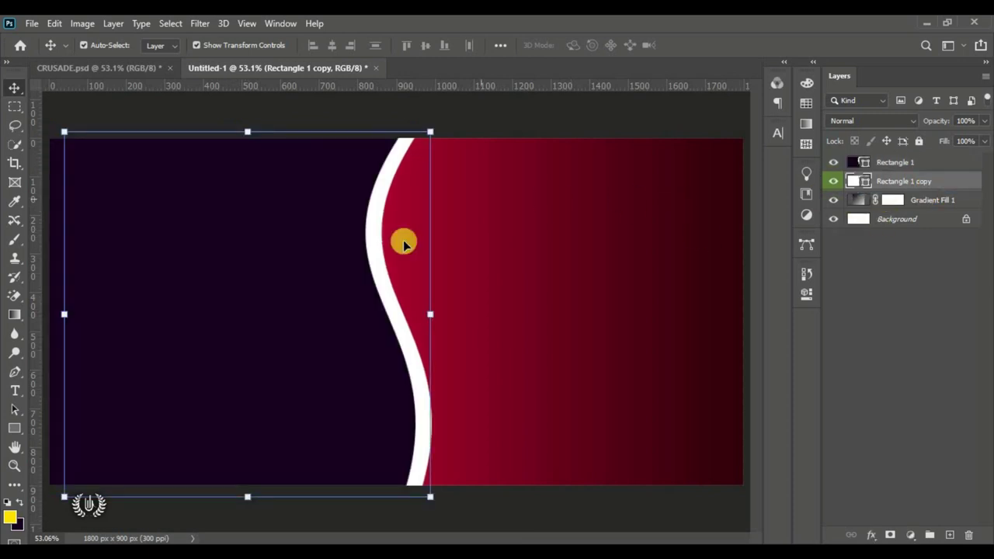
Free-transform the white wave copy, rotating it about 3.6° clockwise, and commit
left_click(54, 23)
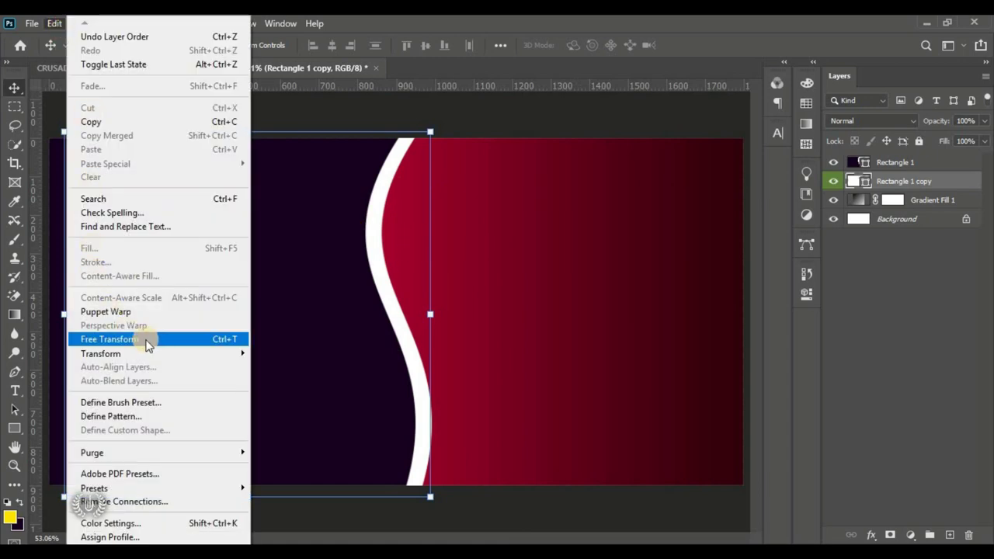
left_click(153, 339)
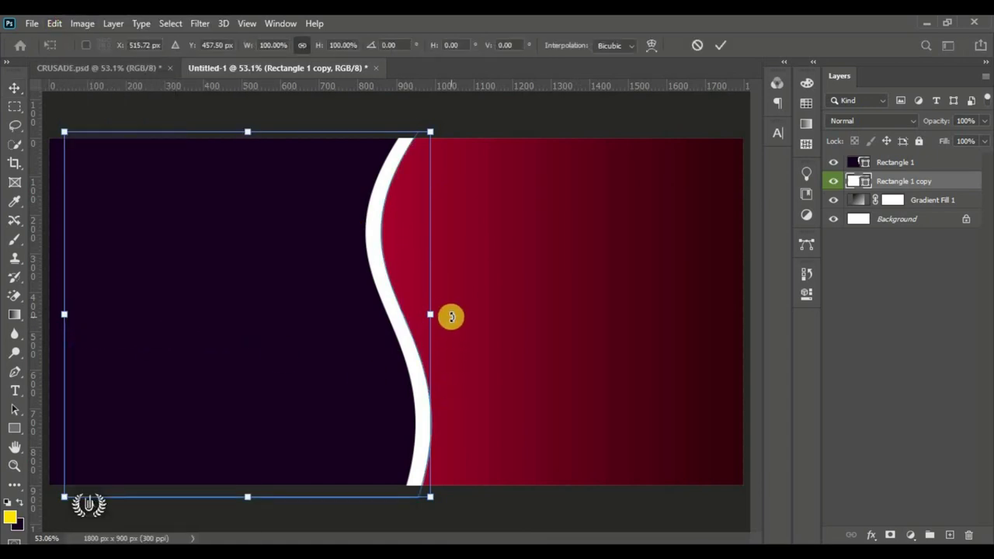
left_click_drag(451, 316, 449, 330)
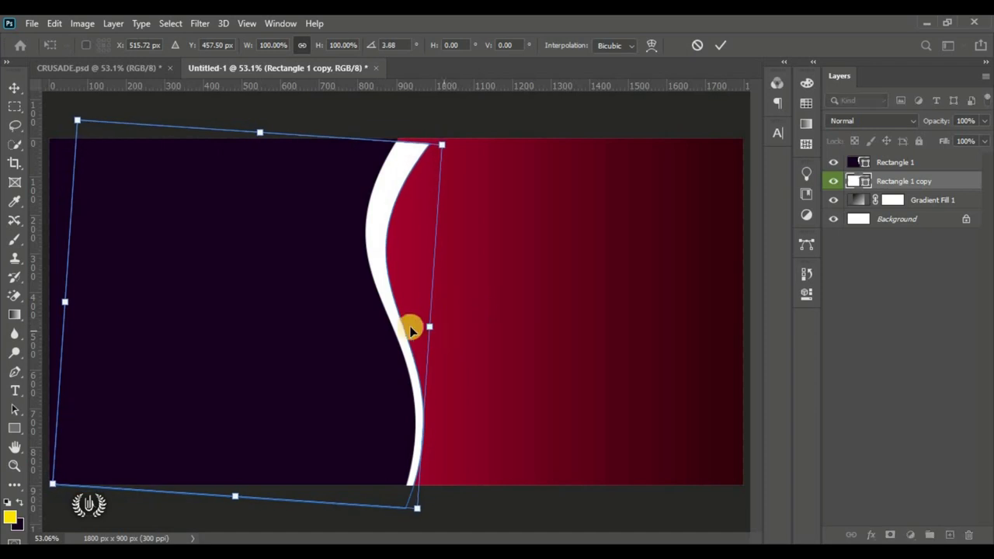
left_click_drag(394, 350, 390, 335)
scroll(427, 389, "up", 2)
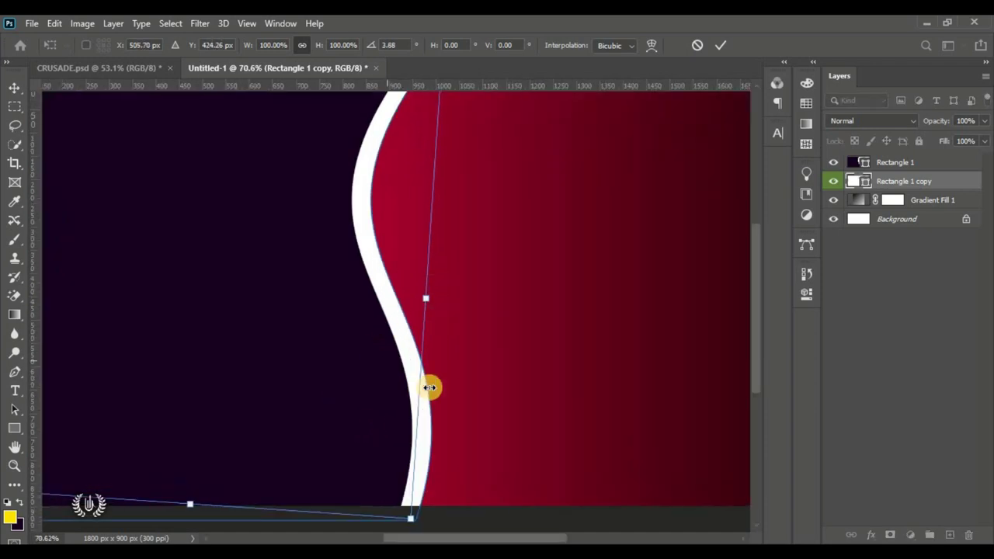
mouse_move(755, 336)
left_mouse_down()
mouse_move(753, 311)
mouse_move(750, 326)
left_mouse_up()
scroll(701, 319, "down", 2)
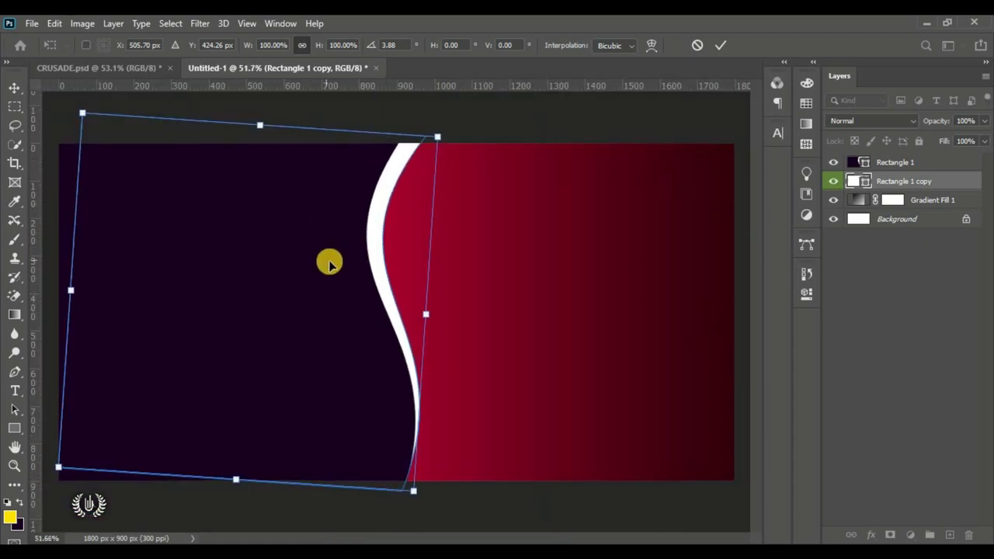
left_click_drag(466, 322, 442, 324)
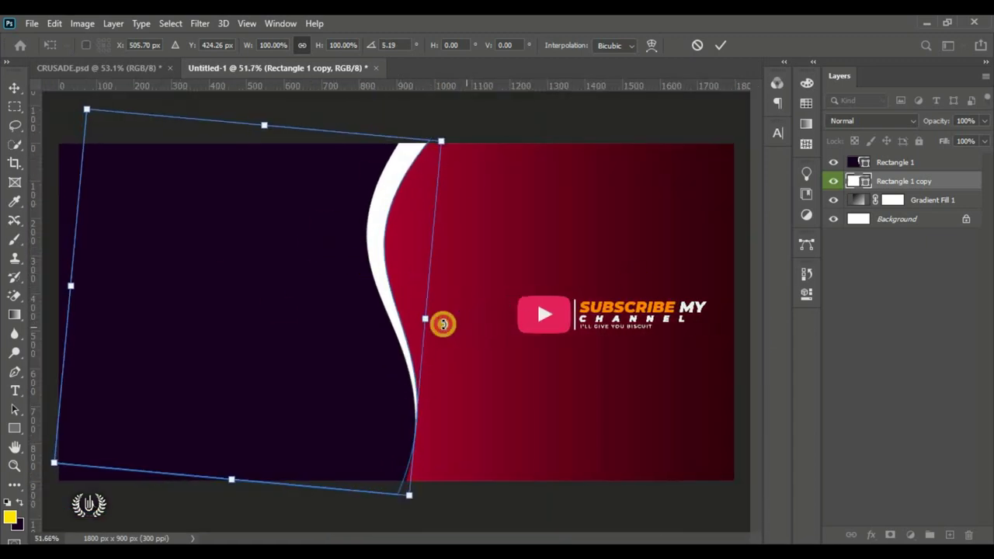
left_click_drag(376, 290, 371, 287)
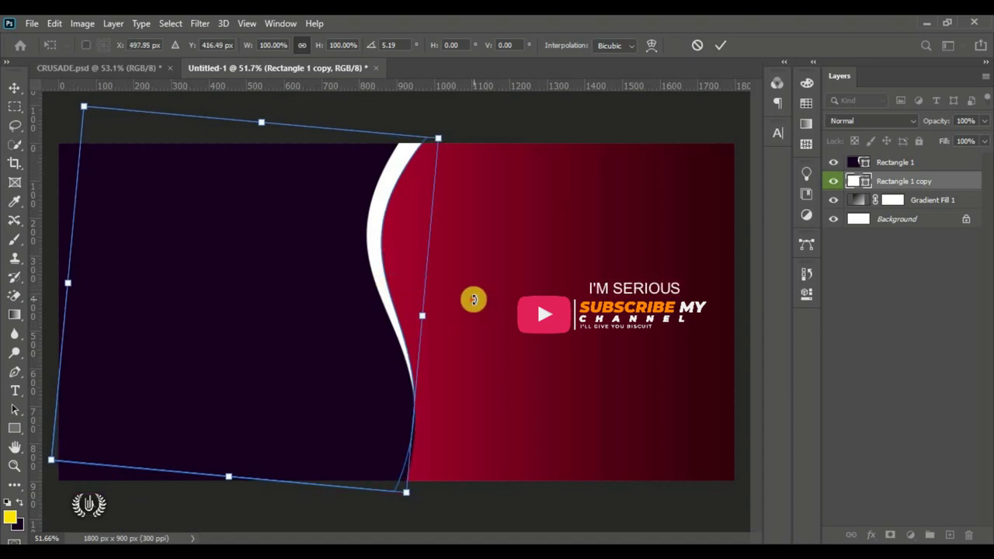
left_click_drag(472, 297, 474, 293)
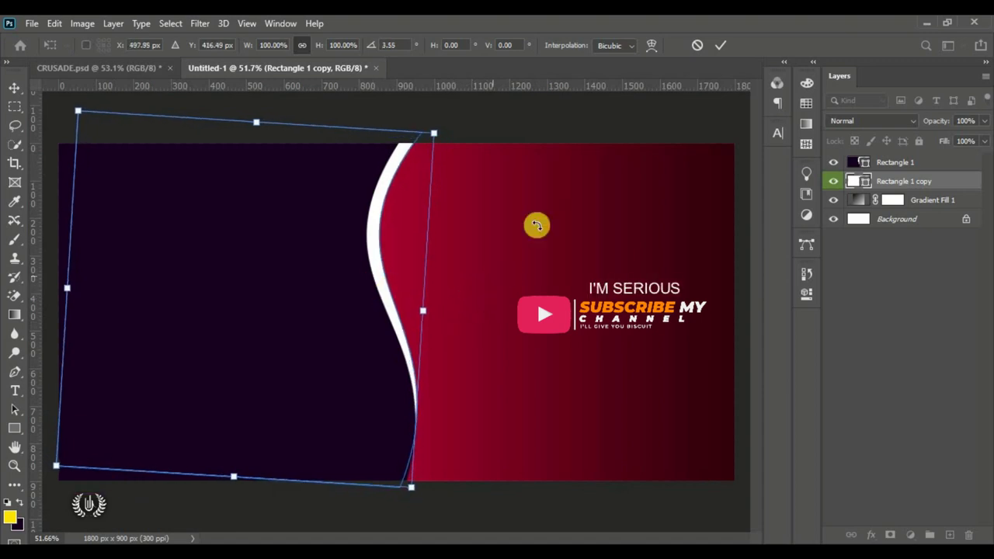
key("Return")
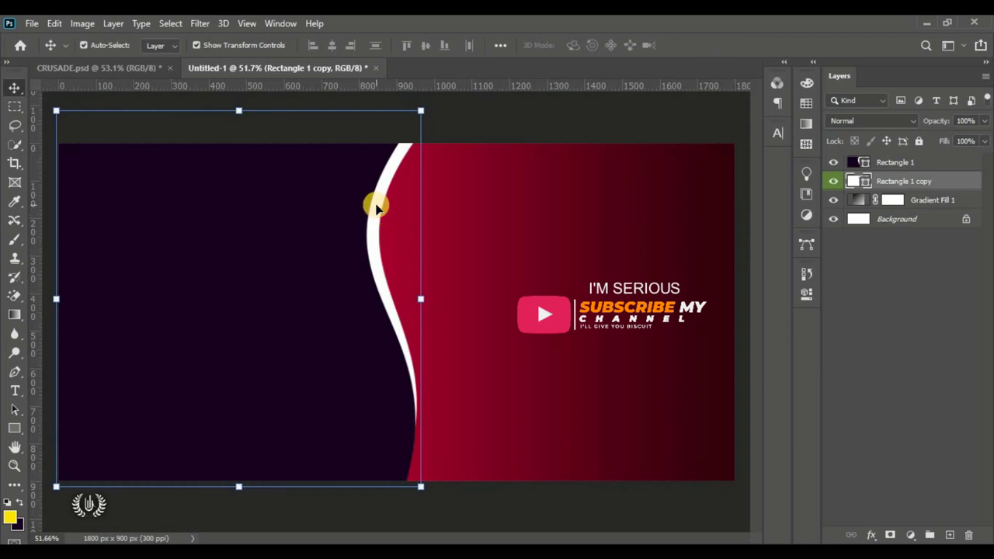
Nudge the white wave copy a few pixels left and down, then deselect it
key("Left")
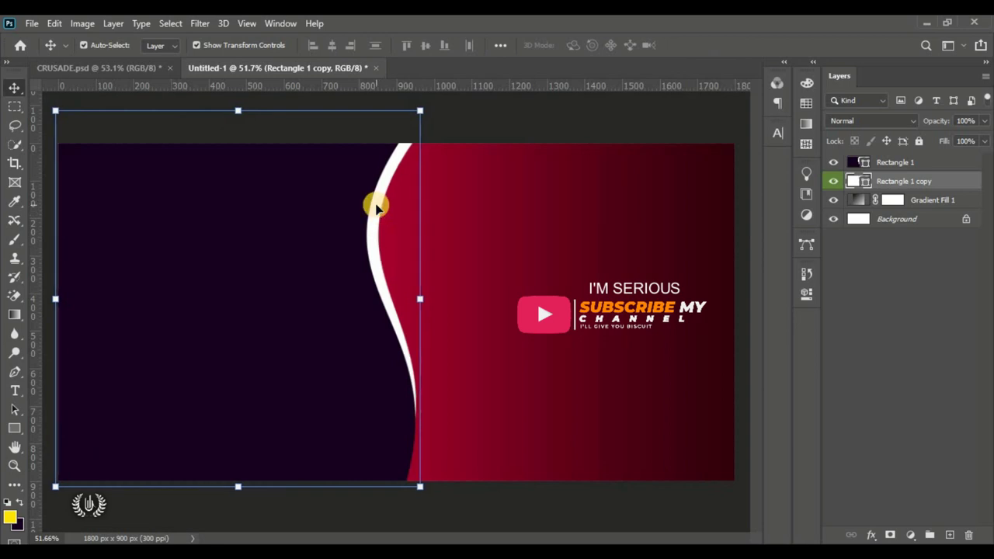
key("Left")
key("Down")
key("Down")
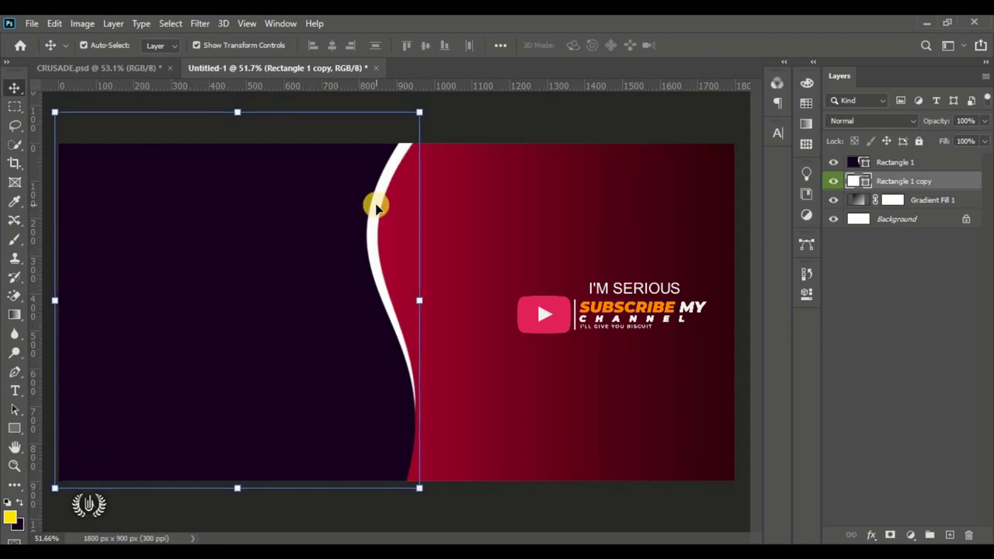
key("Right")
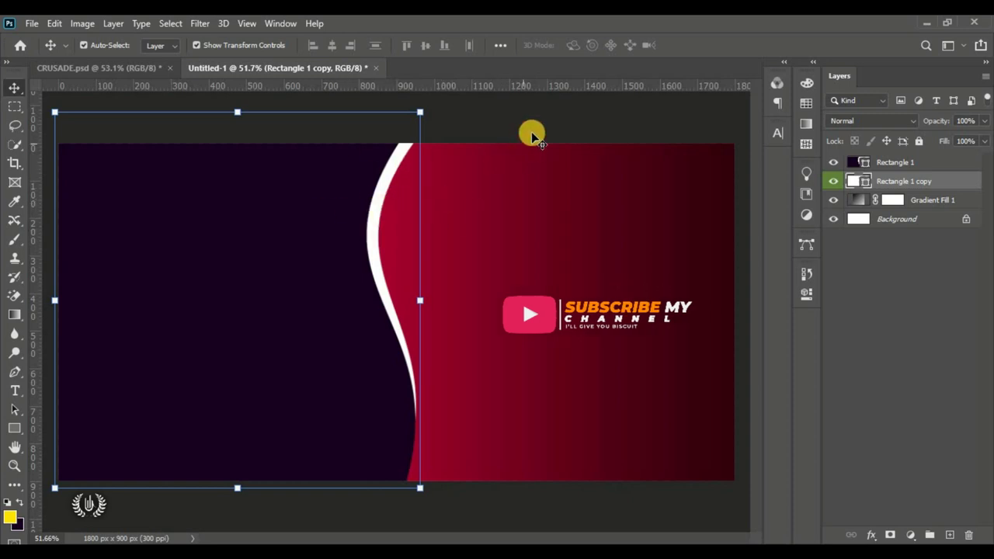
left_click(534, 133)
key("ctrl")
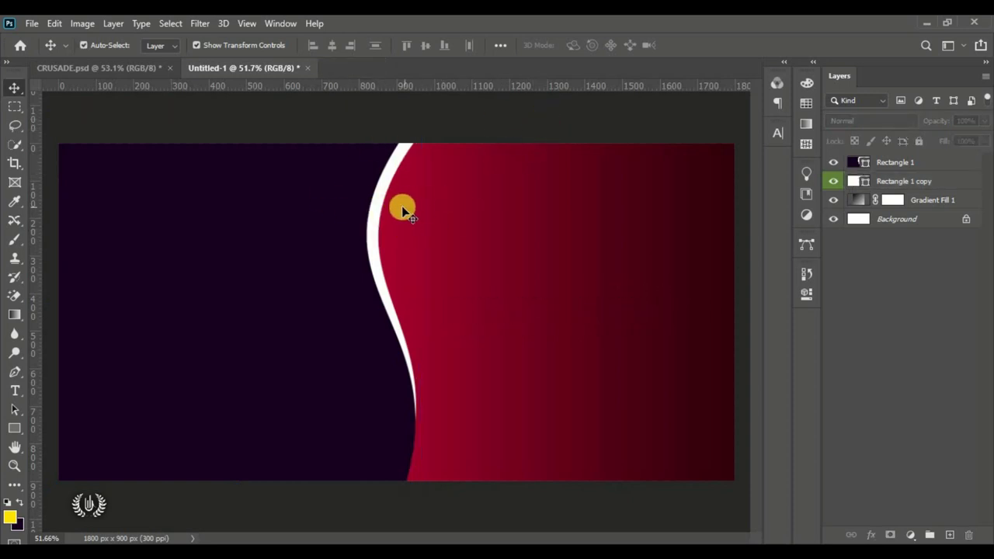
Toggle Rectangle 1 and its white copy on and off to check the layered background
left_click(866, 164)
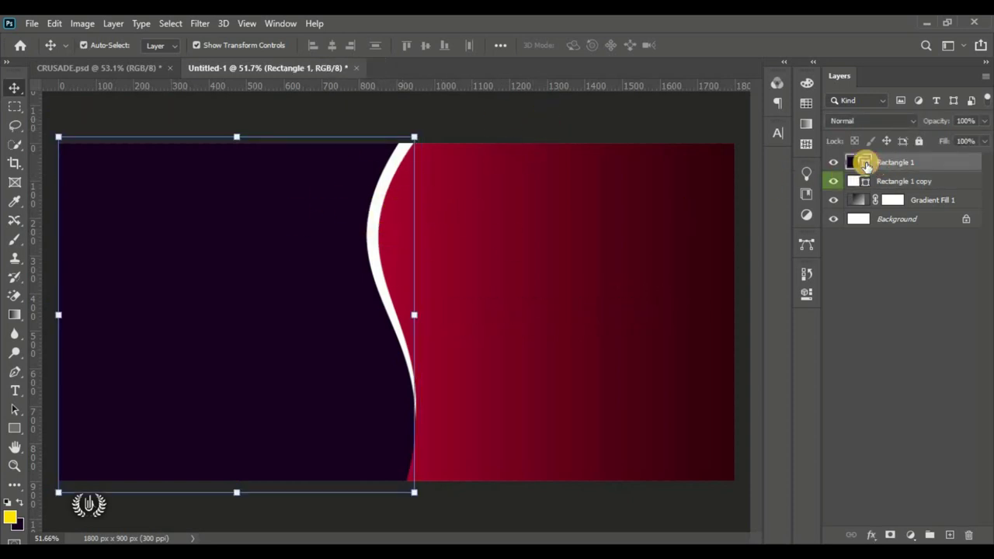
left_click(830, 162)
left_click(832, 163)
left_click(832, 182)
left_click(832, 182)
left_click(646, 124)
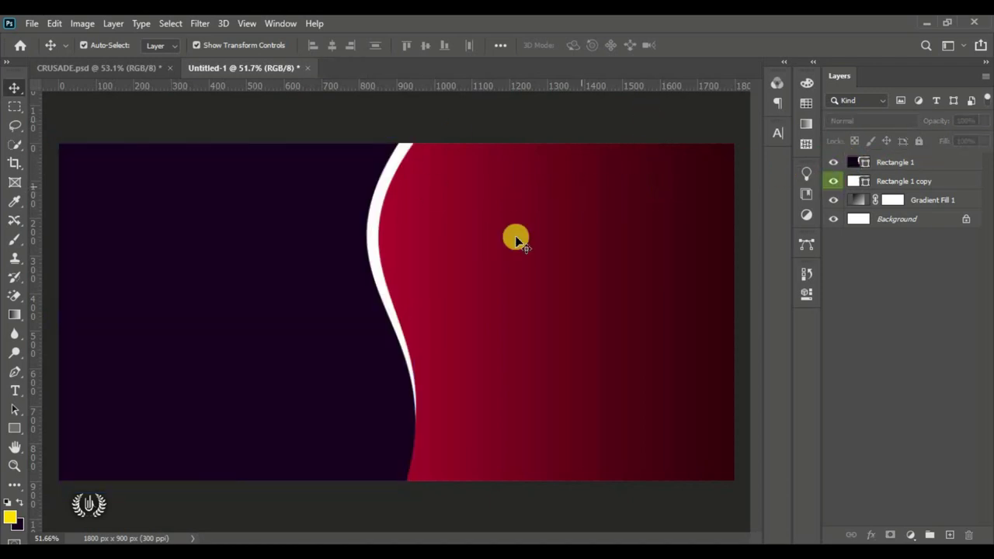
Group Rectangle 1, its white copy and Gradient Fill 1 into a group named 'Background'
left_click(910, 166)
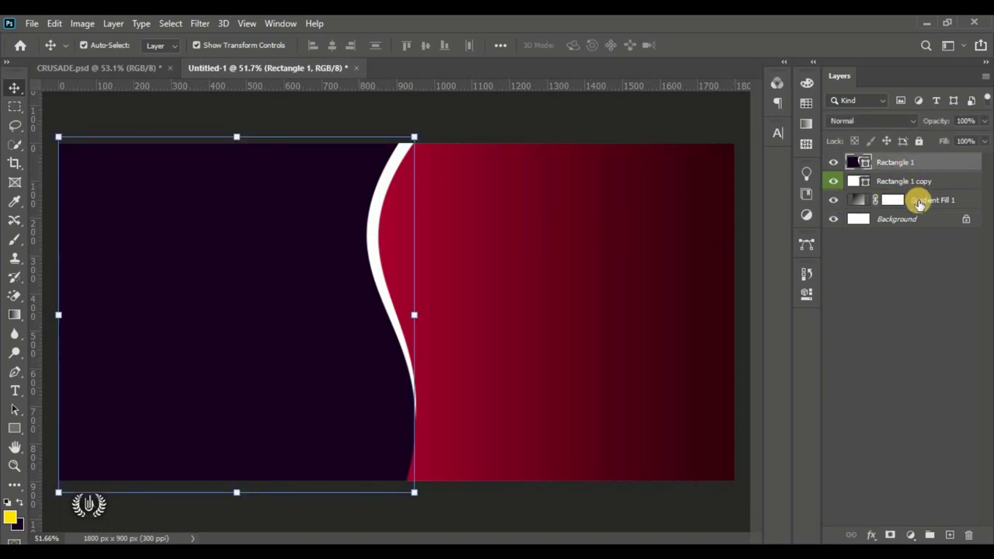
left_click(918, 202, "shift")
left_click(929, 535)
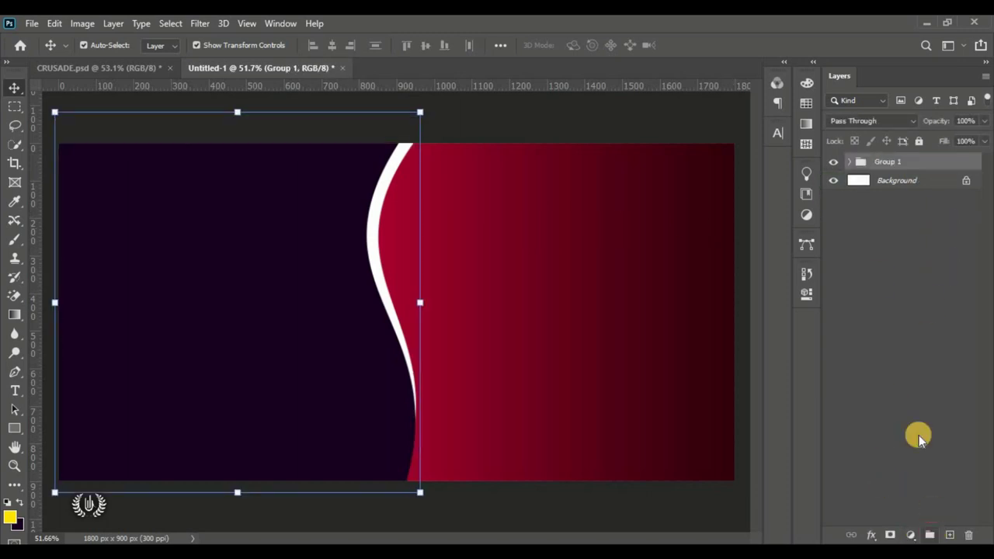
type("Backgr")
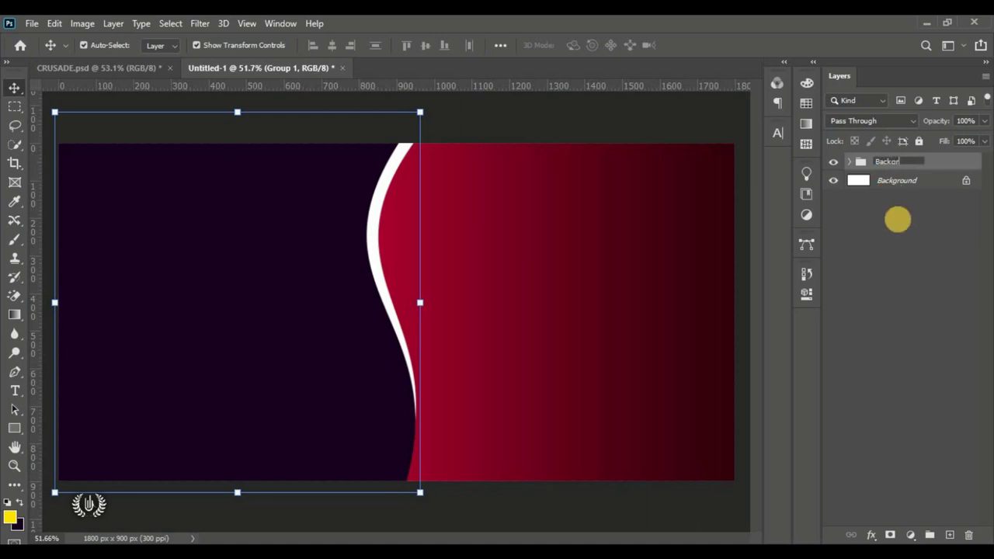
type("ound")
key("Return")
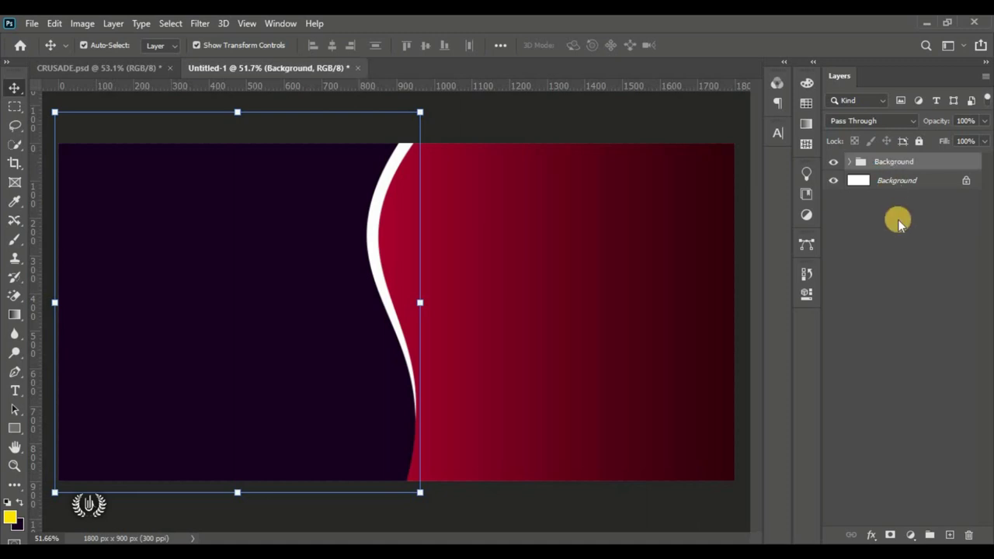
left_click(390, 97)
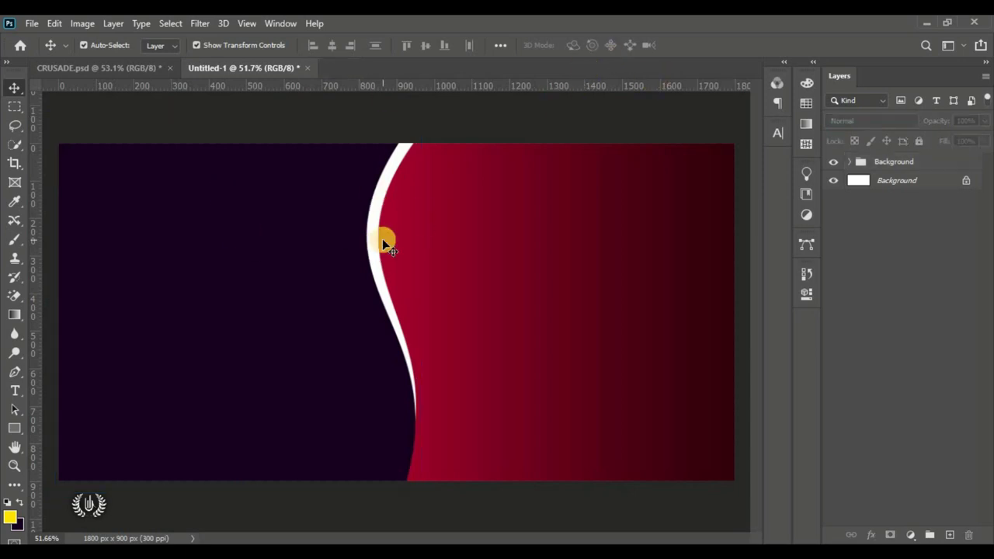
Place PASTOR 6 as an embedded image and flip it horizontally
left_click(33, 21)
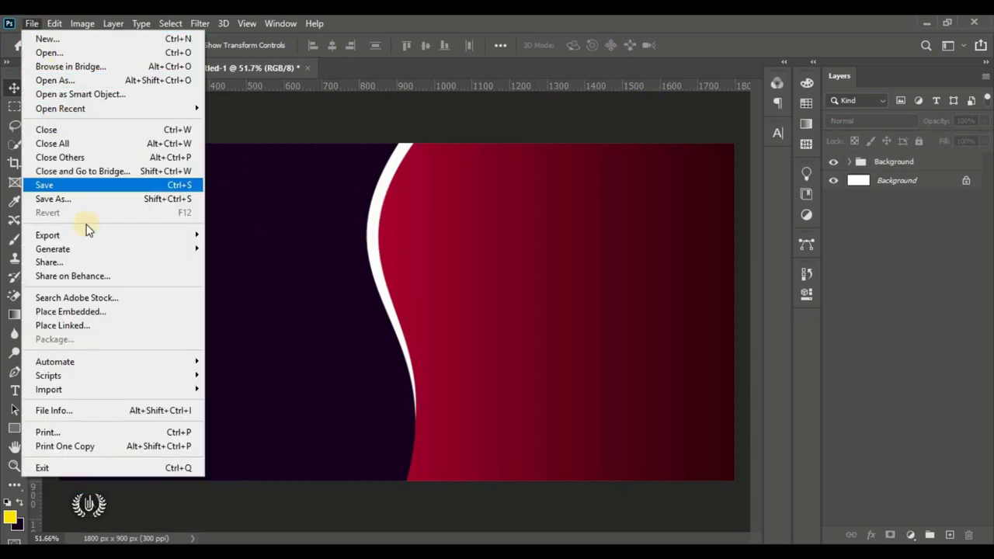
left_click(119, 312)
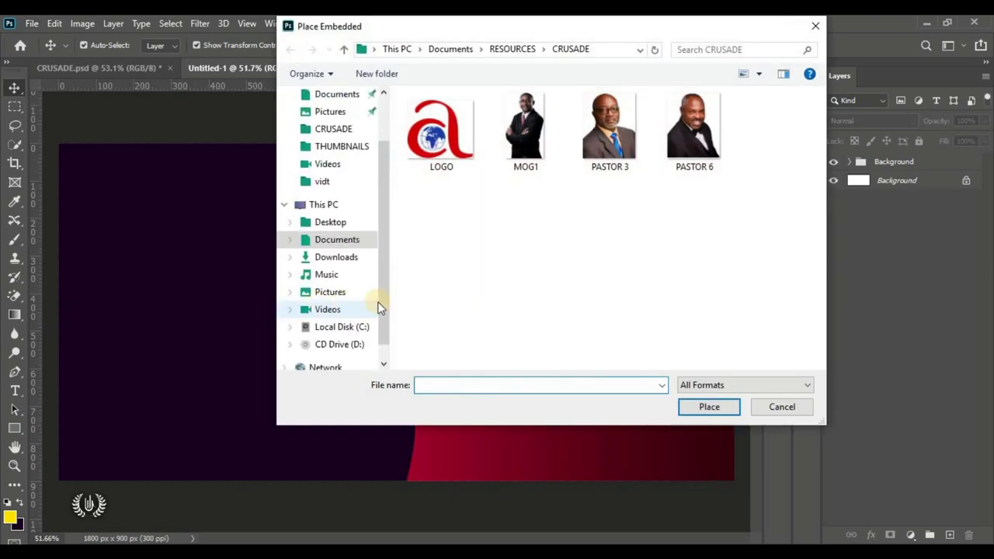
left_click(695, 147)
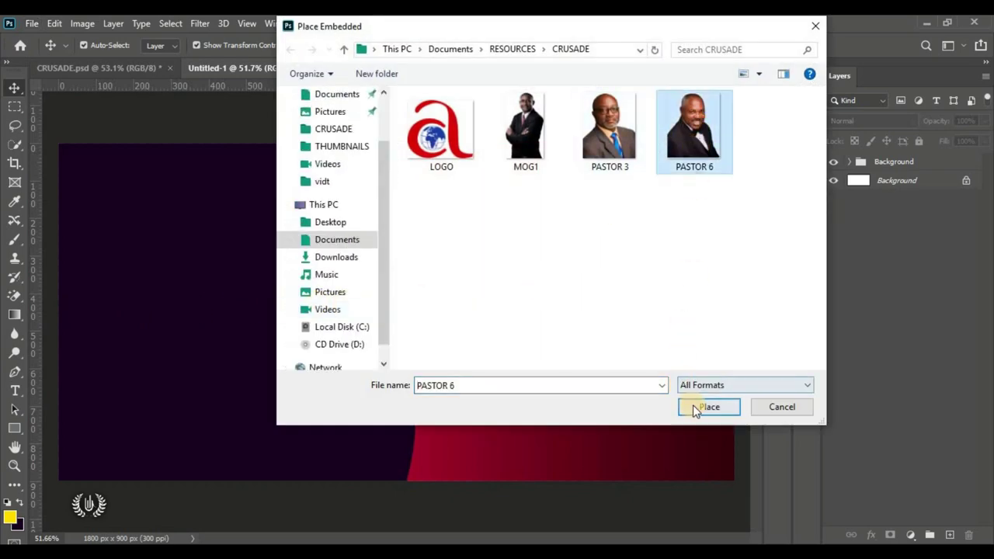
left_click(708, 406)
left_click_drag(389, 315, 268, 313)
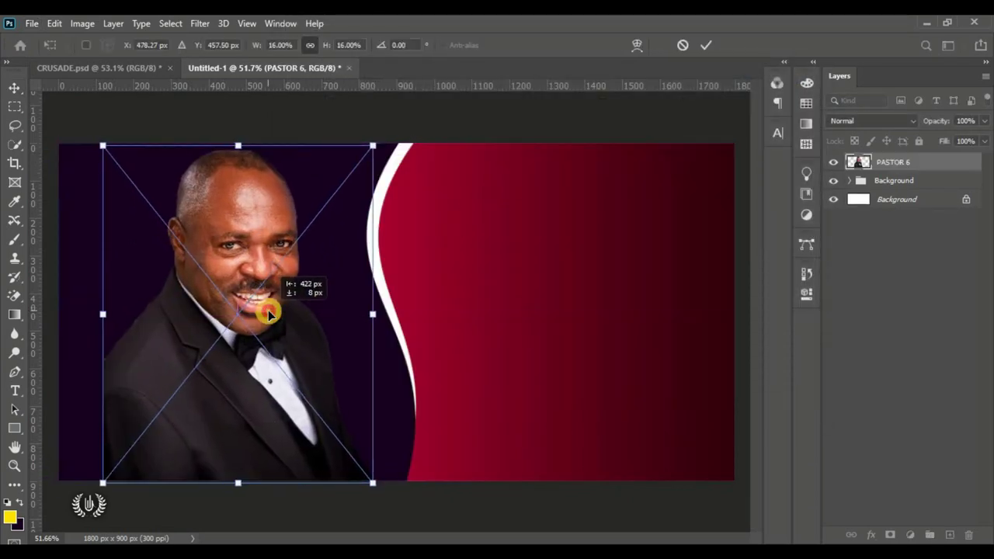
right_click(268, 313)
left_click(351, 281)
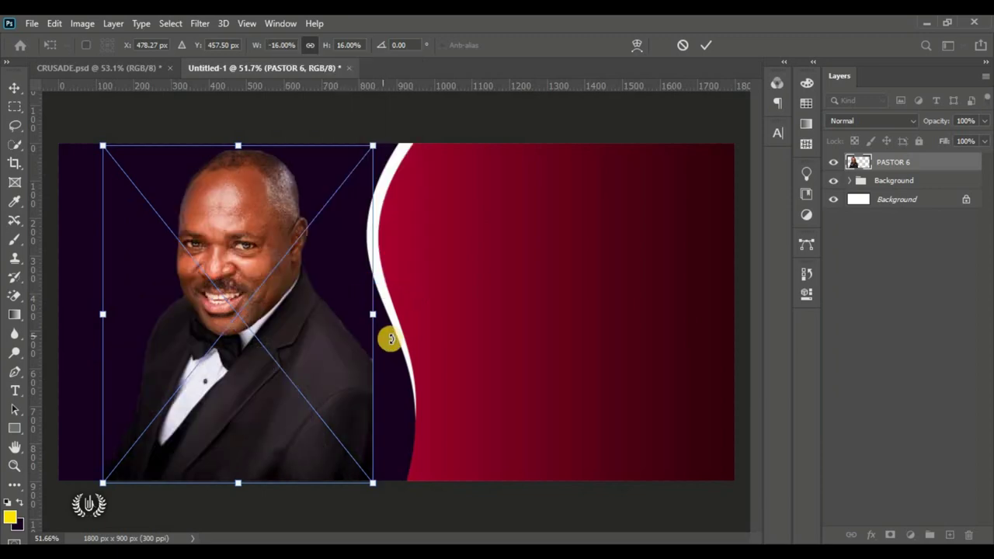
Shrink PASTOR 6 onto the dark left side and add a layer mask to it
left_click_drag(372, 313, 277, 311)
left_click(703, 43)
left_click_drag(174, 308, 216, 284)
left_click(885, 535)
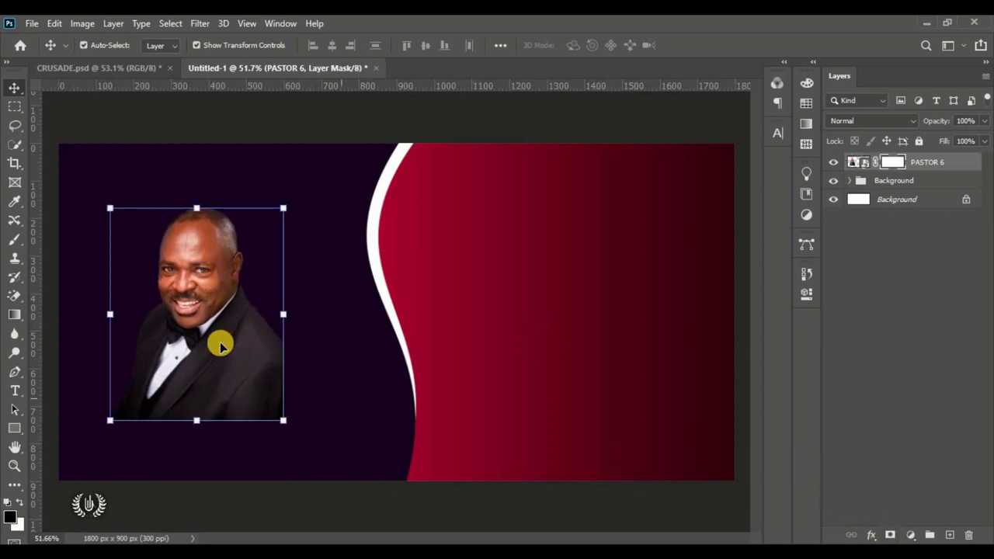
Set up a 300 px soft round Brush with black as the foreground colour
left_click(14, 238)
left_click(77, 235)
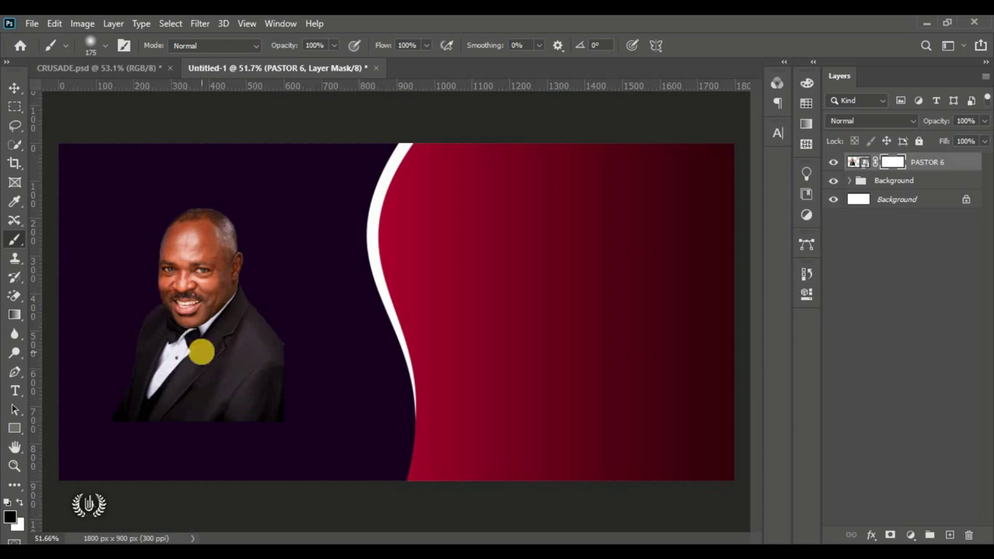
left_click(106, 49)
left_click_drag(142, 93, 147, 92)
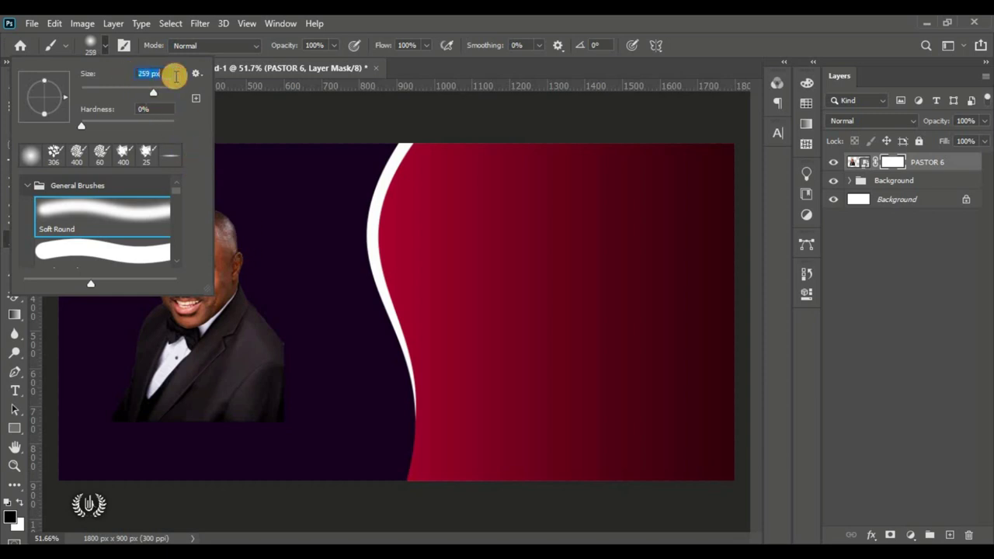
left_click_drag(171, 76, 92, 74)
type("300")
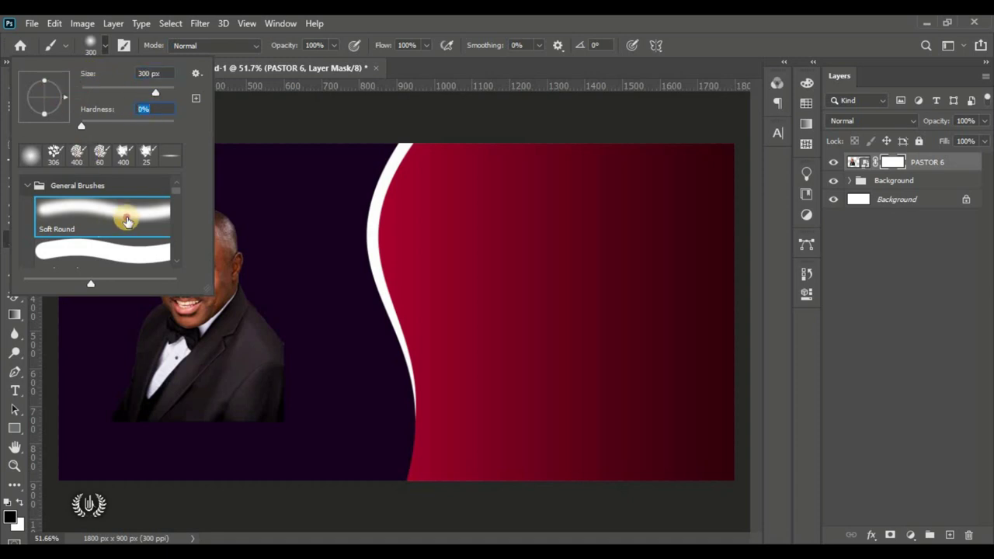
left_click(105, 49)
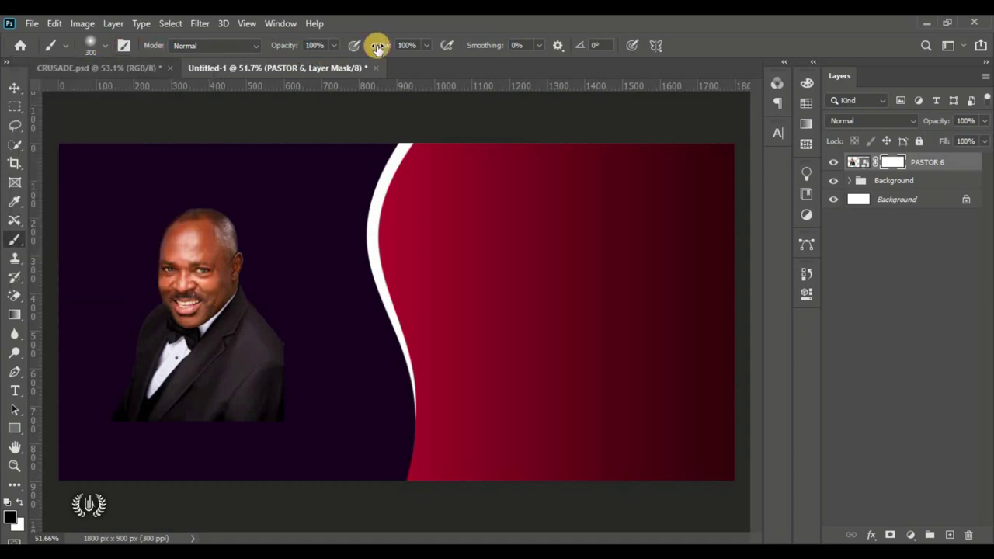
left_click(10, 518)
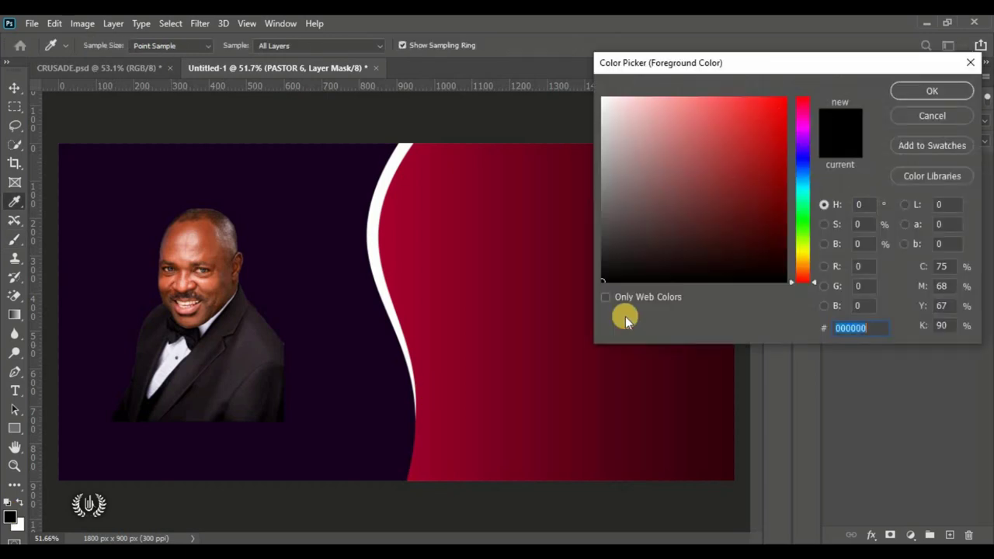
left_click(932, 92)
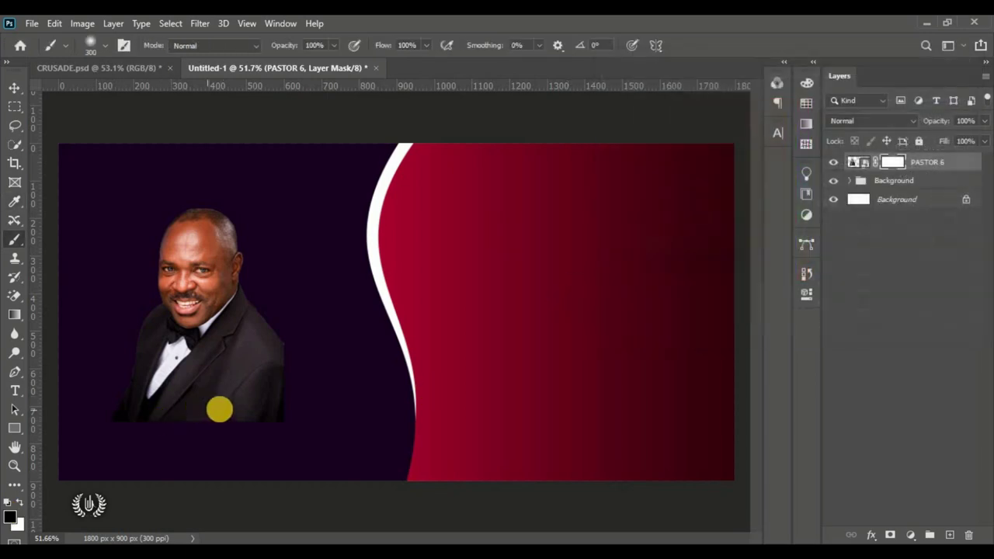
Paint black on the PASTOR 6 mask to fade the lower suit into the background
mouse_move(269, 396)
left_mouse_down()
mouse_move(208, 412)
mouse_move(95, 386)
mouse_move(215, 408)
mouse_move(291, 360)
mouse_move(181, 424)
left_mouse_up()
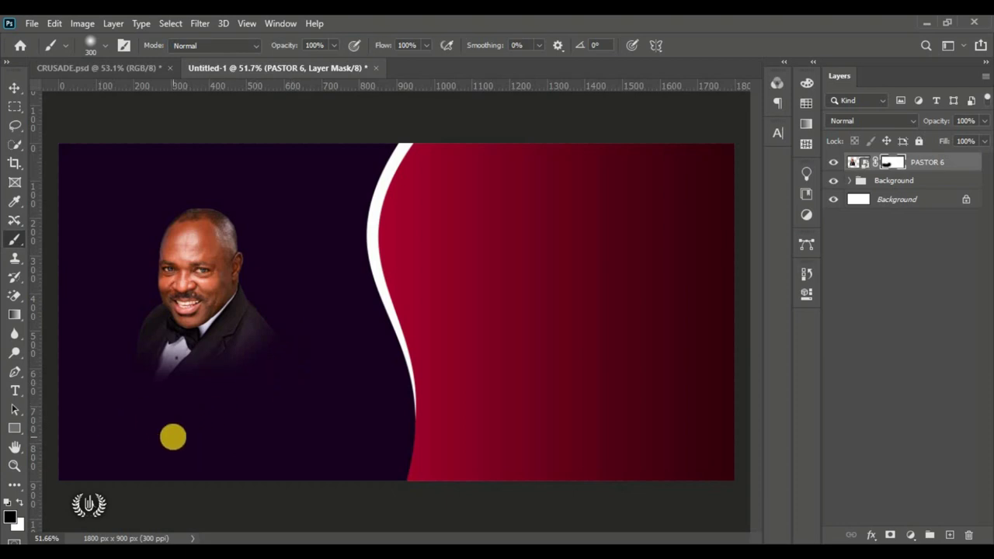
mouse_move(129, 394)
left_mouse_down()
mouse_move(247, 409)
mouse_move(295, 371)
left_mouse_up()
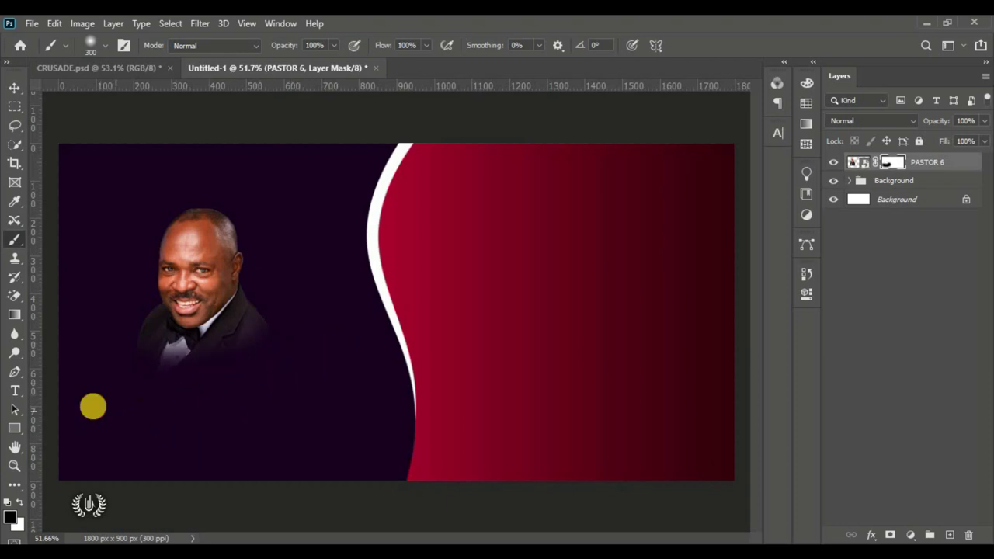
left_click(15, 87)
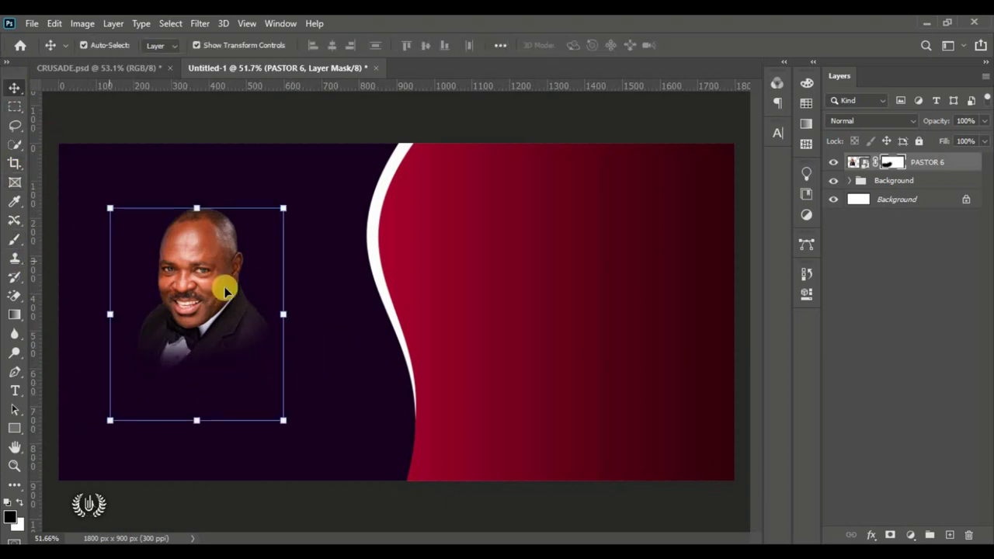
Place MOG1 at the left edge, move its layer below PASTOR 6, and add a layer mask
left_click(32, 24)
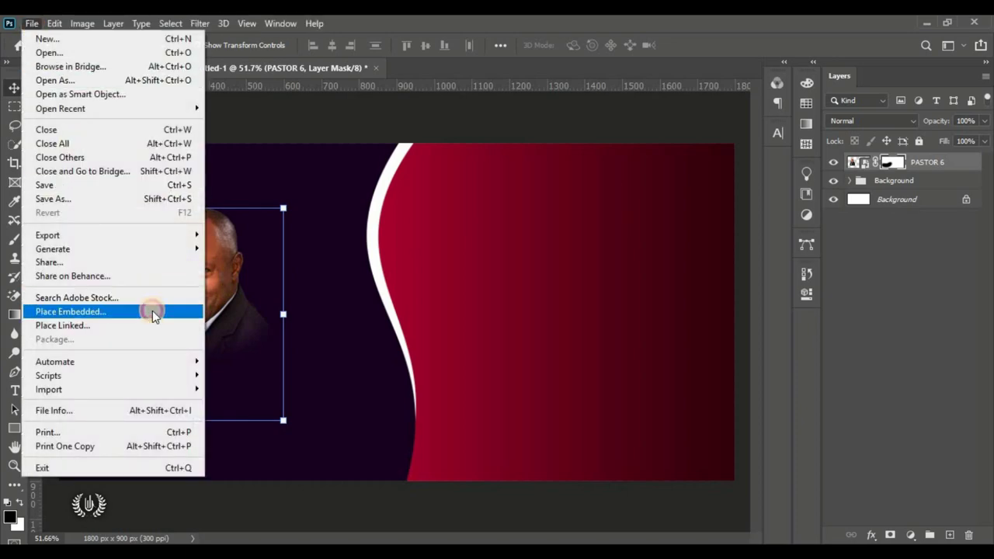
left_click(152, 311)
left_click(526, 125)
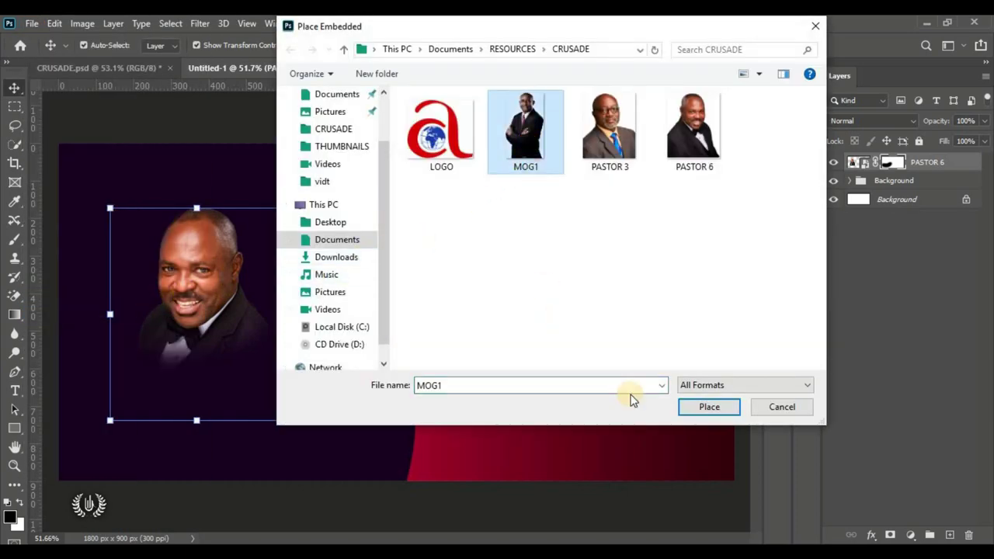
left_click(709, 407)
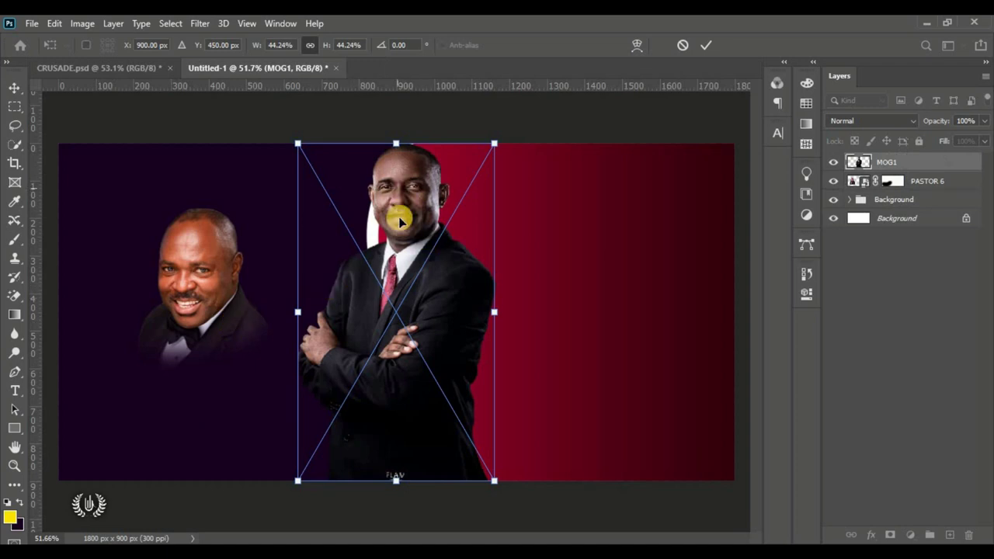
left_click_drag(446, 256, 189, 310)
left_click(705, 44)
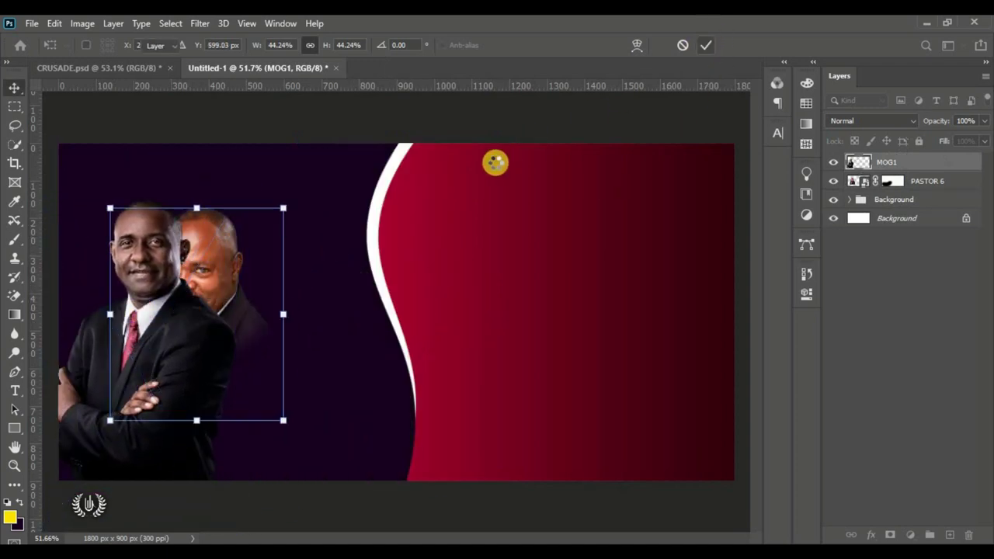
left_click_drag(932, 161, 918, 190)
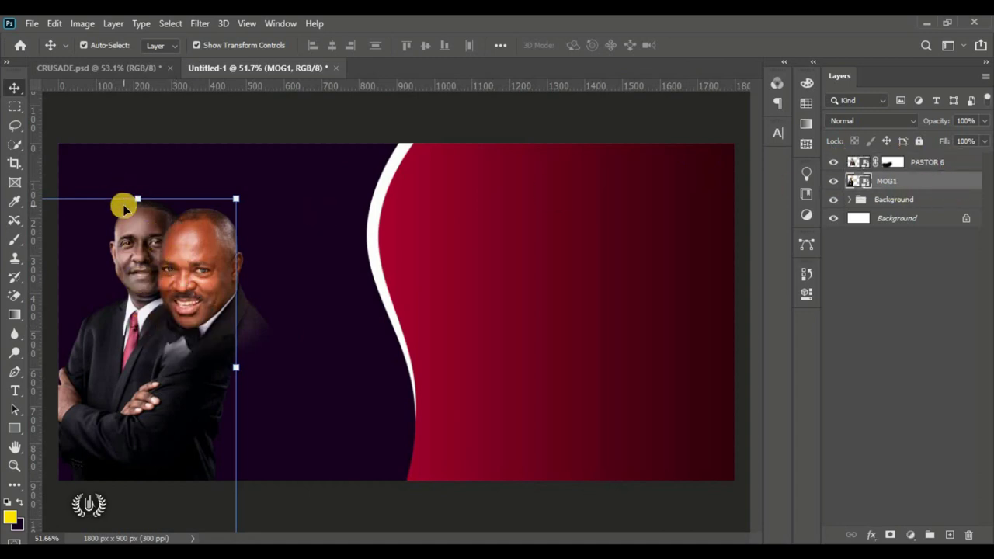
left_click(889, 536)
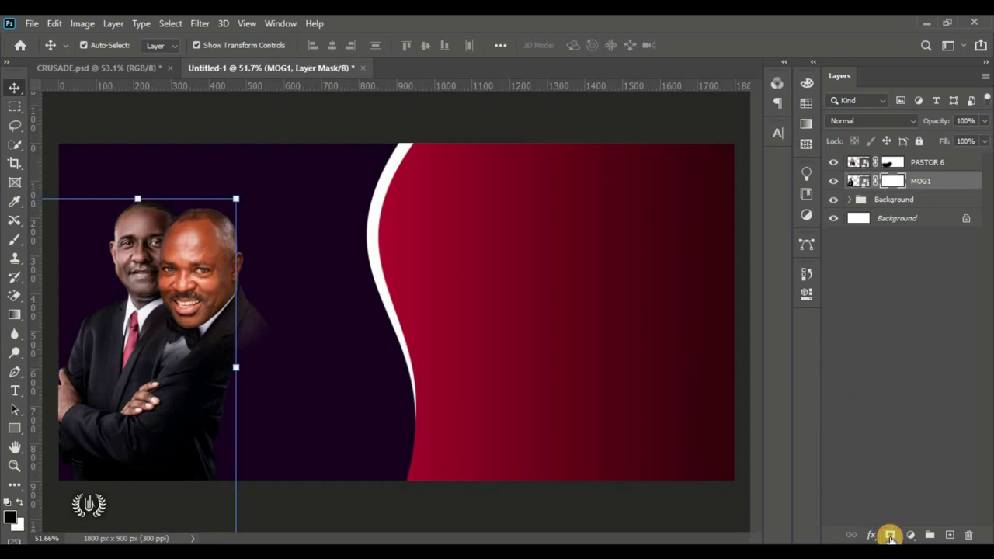
Paint black on MOG1's mask to fade its lower body and arms
left_click(26, 241)
left_click(78, 238)
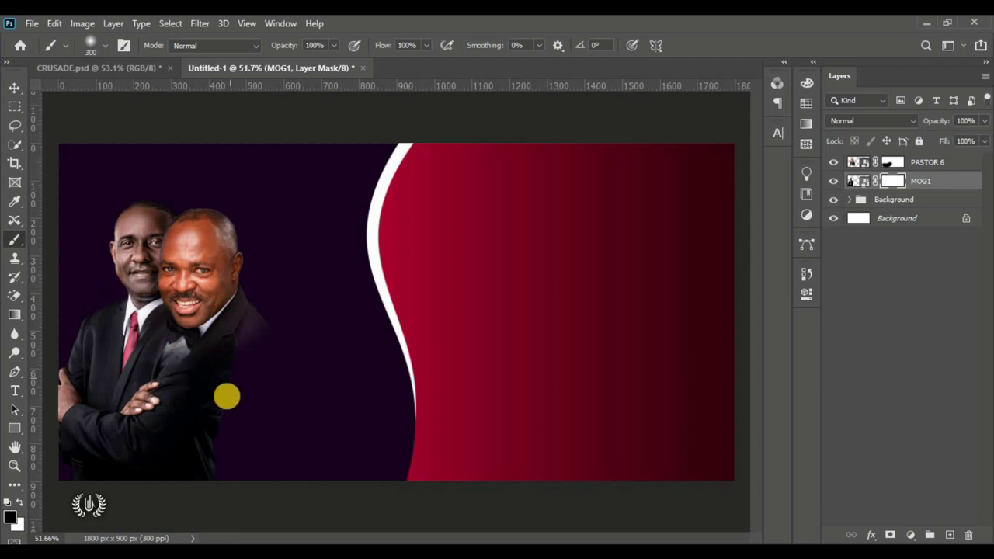
mouse_move(89, 466)
left_mouse_down()
mouse_move(113, 433)
mouse_move(24, 406)
mouse_move(281, 373)
mouse_move(243, 330)
mouse_move(231, 366)
mouse_move(80, 361)
mouse_move(51, 313)
mouse_move(295, 377)
mouse_move(277, 359)
mouse_move(83, 344)
left_mouse_up()
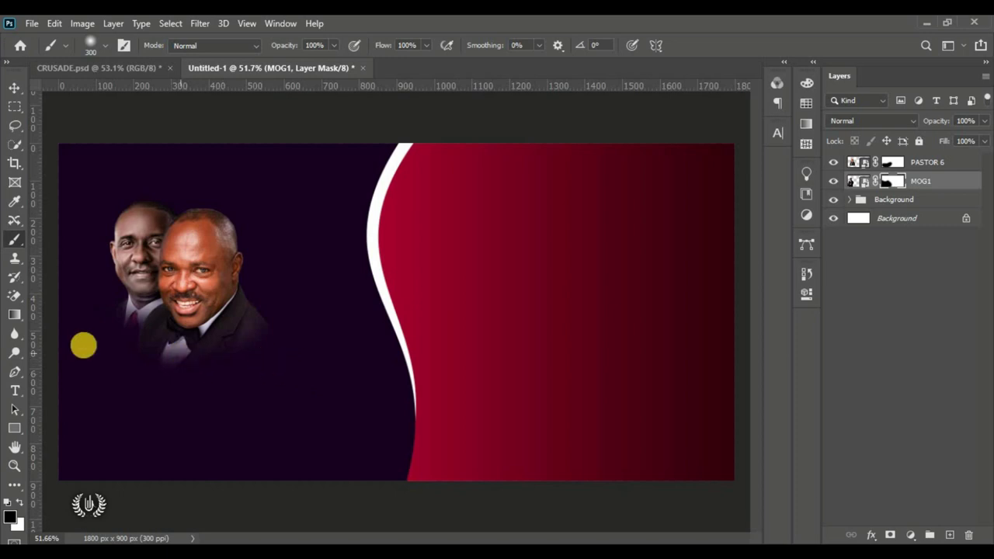
left_click(17, 87)
Free Transform MOG1 to shrink it slightly and move it up, then select PASTOR 6
key("ctrl+2")
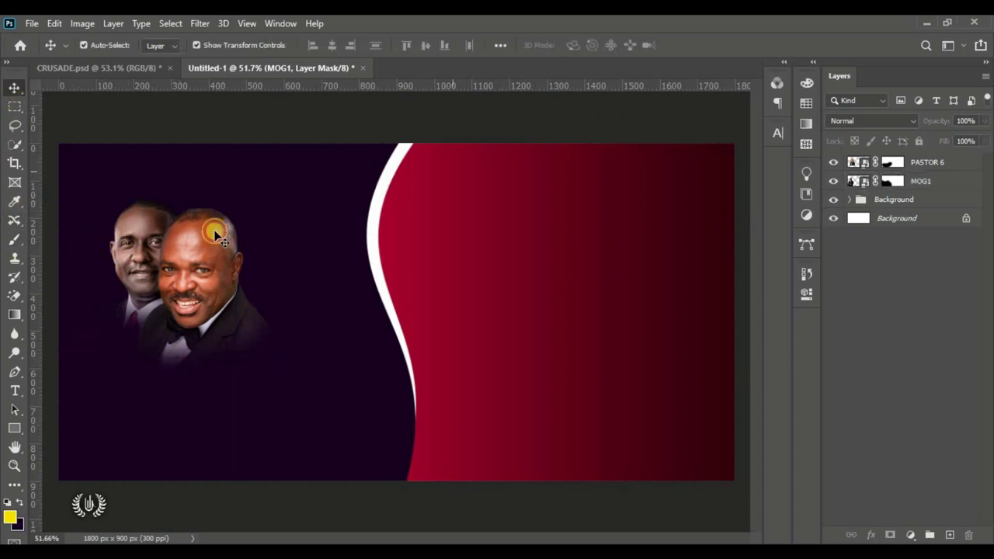
left_click(51, 23)
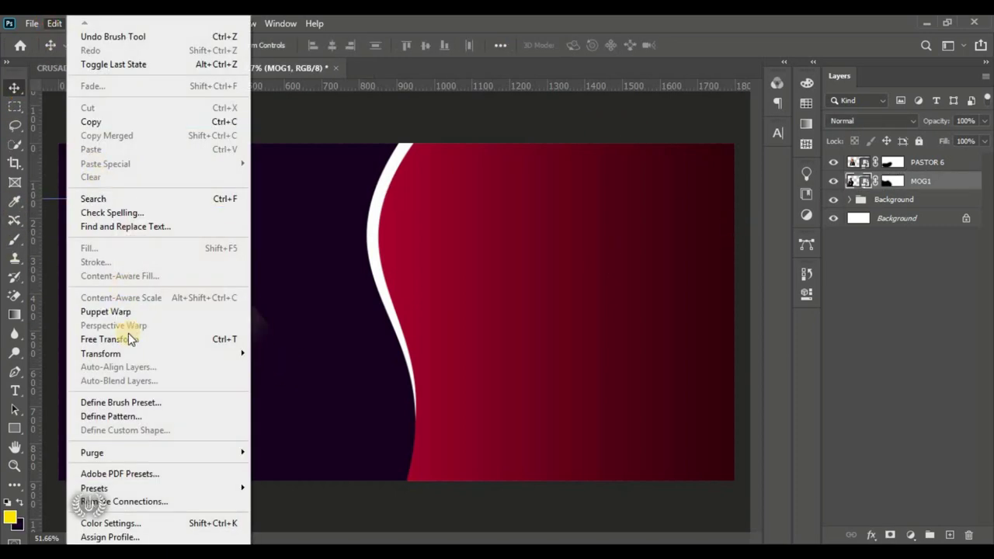
left_click(128, 337)
left_click_drag(140, 195, 145, 250)
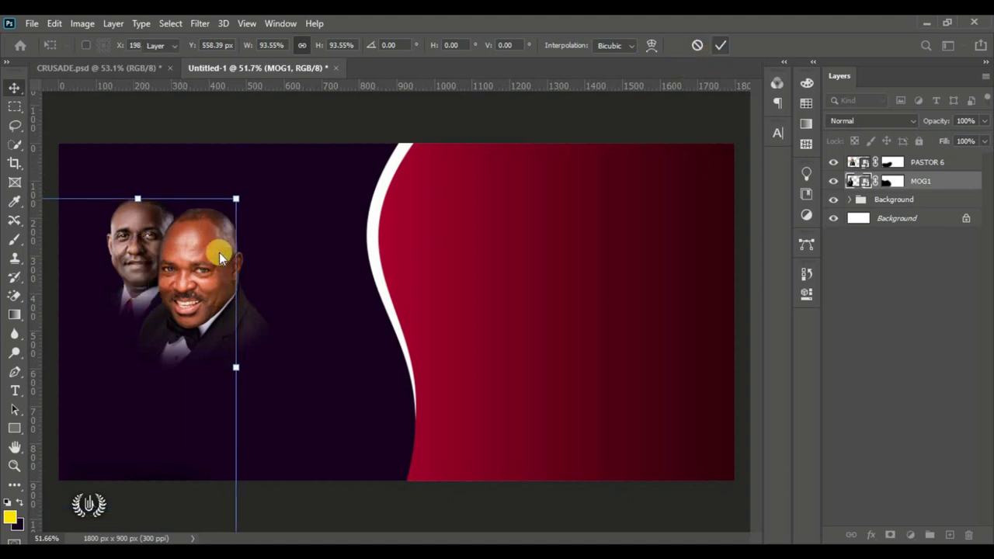
double_click(160, 290)
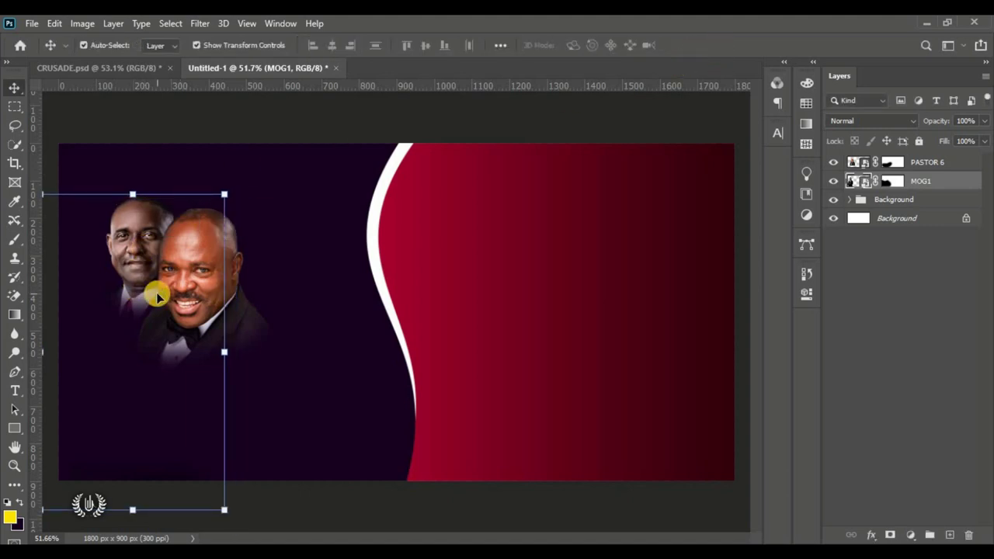
left_click(944, 162)
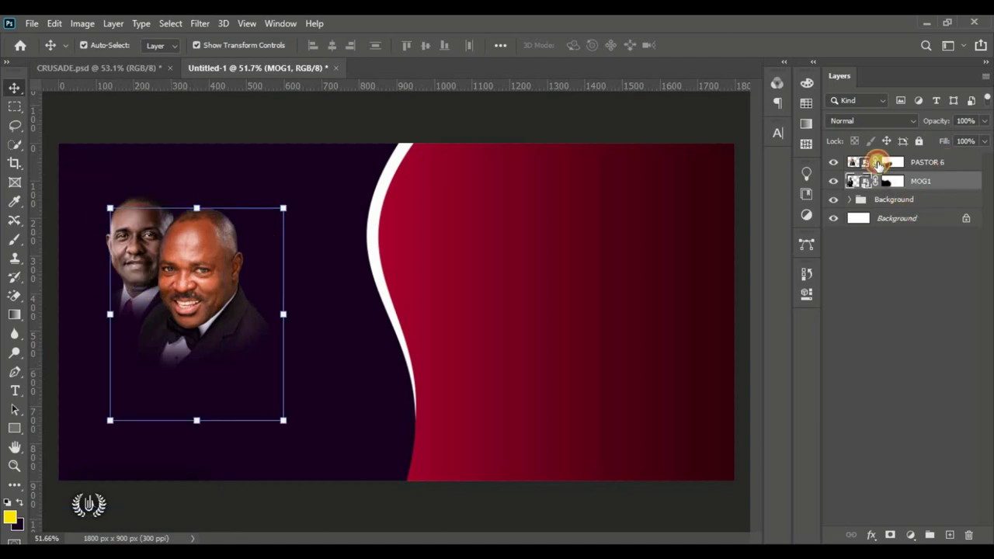
Place the PASTOR 3 image into the flyer as an embedded layer
left_click(32, 23)
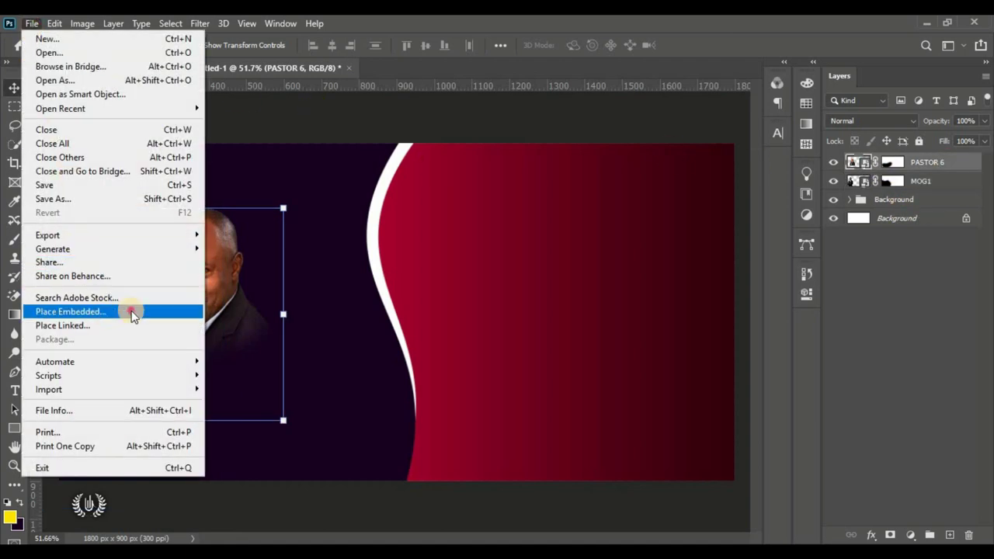
left_click(132, 309)
left_click(610, 143)
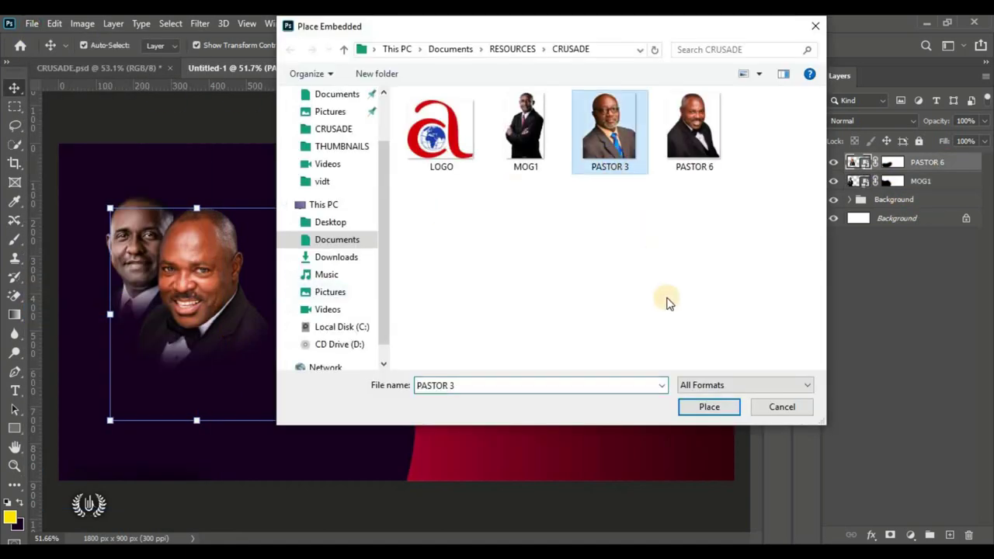
left_click(707, 409)
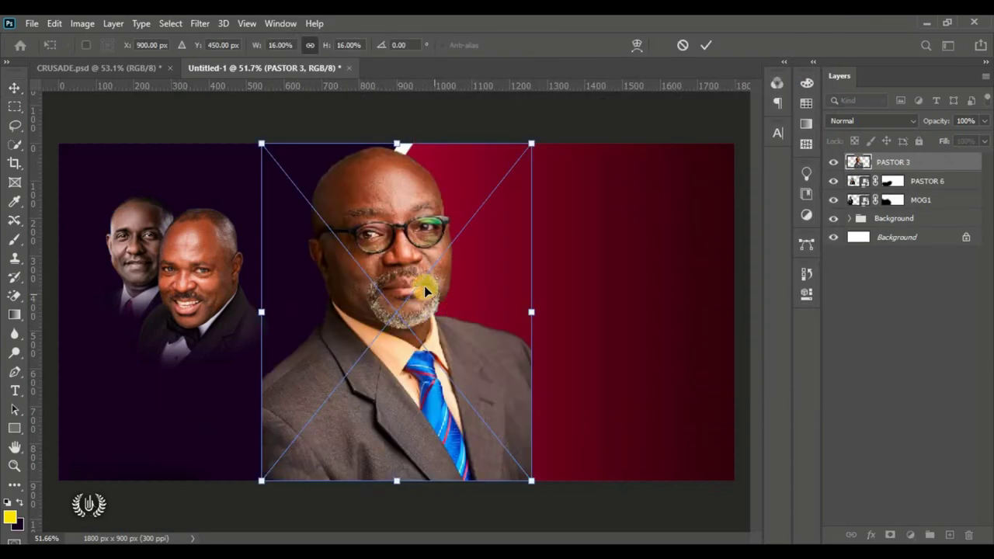
Shrink PASTOR 3 to about 8.41%, tilt it beside the centre pastor, and layer it below PASTOR 6
left_click_drag(531, 311, 421, 295)
left_click_drag(349, 321, 288, 304)
left_click_drag(358, 294, 304, 282)
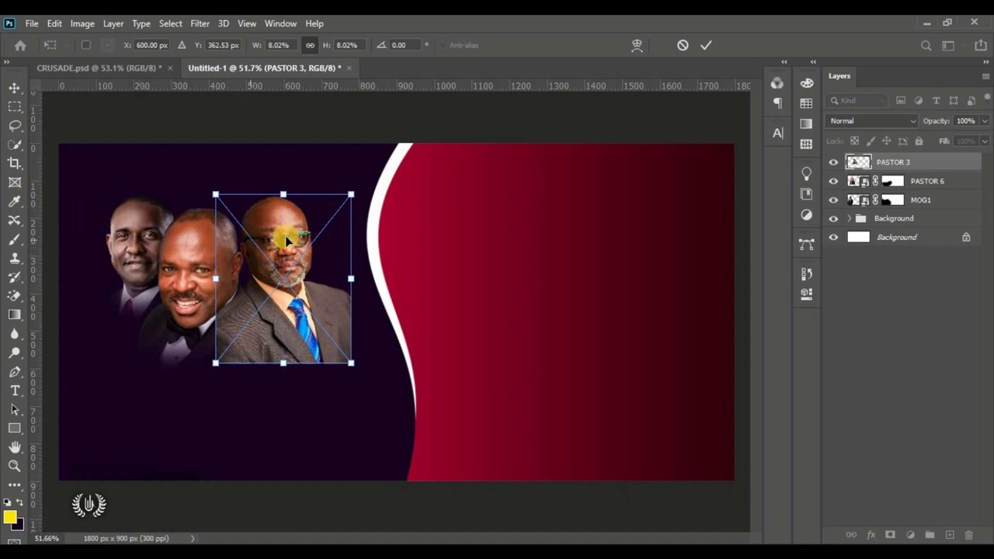
left_click_drag(351, 363, 359, 393)
left_click_drag(291, 301, 294, 302)
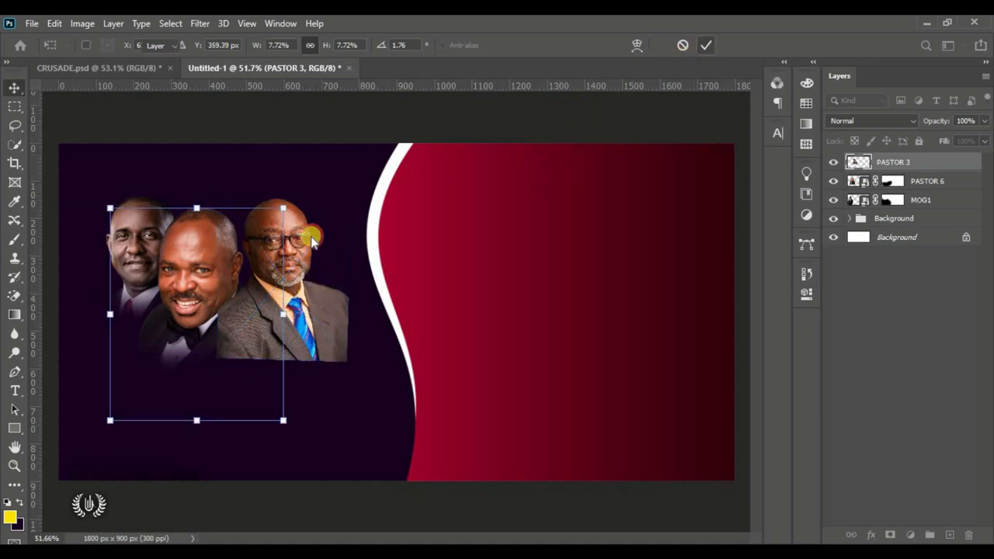
key("Return")
left_click_drag(916, 161, 930, 197)
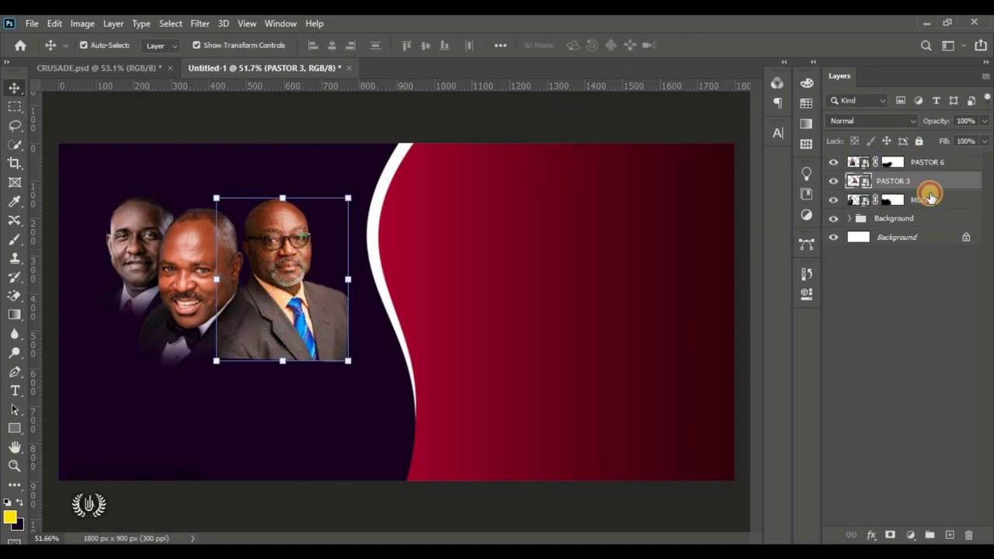
Add a layer mask to PASTOR 3 and paint out its lower suit and shoulder
left_click(837, 162)
left_click(837, 162)
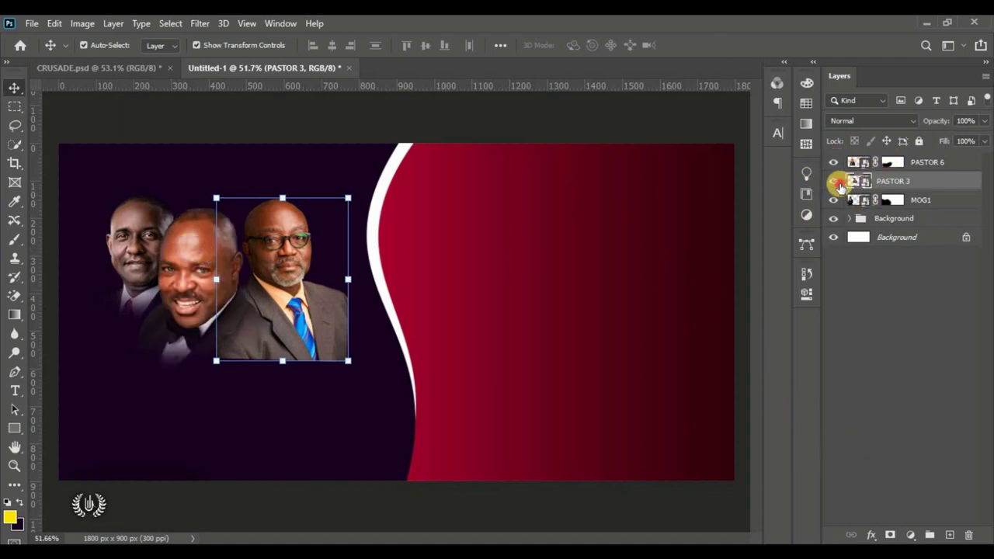
left_click(837, 183)
left_click(837, 183)
left_click(887, 536)
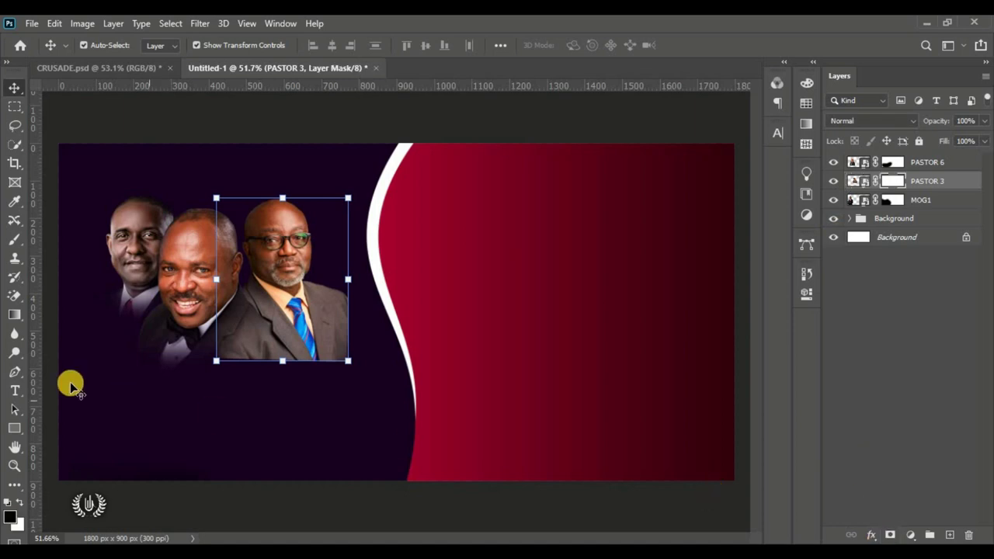
left_click_drag(15, 239, 64, 240)
mouse_move(370, 314)
left_mouse_down()
mouse_move(289, 364)
mouse_move(193, 335)
mouse_move(178, 298)
mouse_move(236, 366)
mouse_move(369, 360)
mouse_move(377, 282)
mouse_move(342, 350)
mouse_move(208, 312)
mouse_move(209, 342)
left_mouse_up()
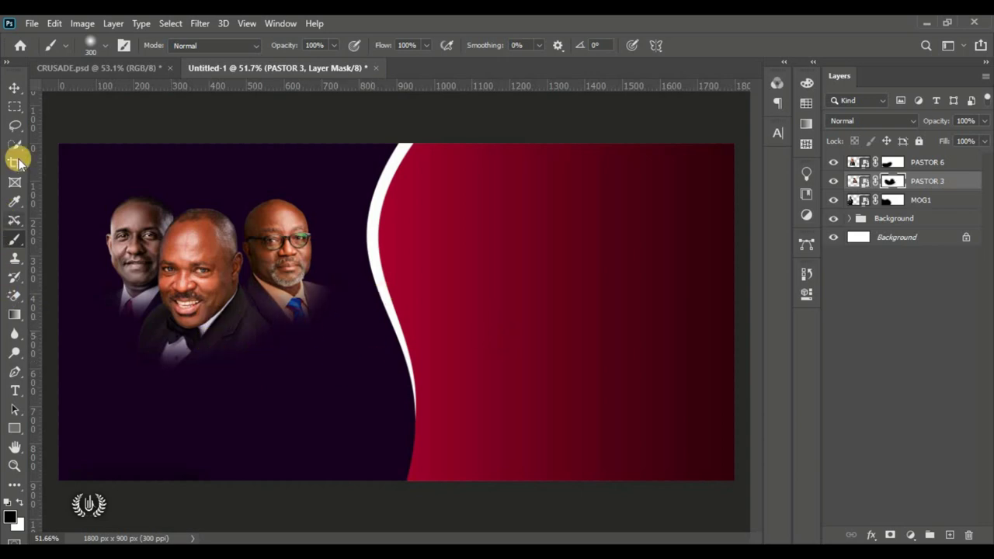
Move PASTOR 3 about 50 px left, closer to the centre pastor
left_click(15, 87)
left_click_drag(272, 248, 259, 246)
left_click_drag(258, 249, 259, 248)
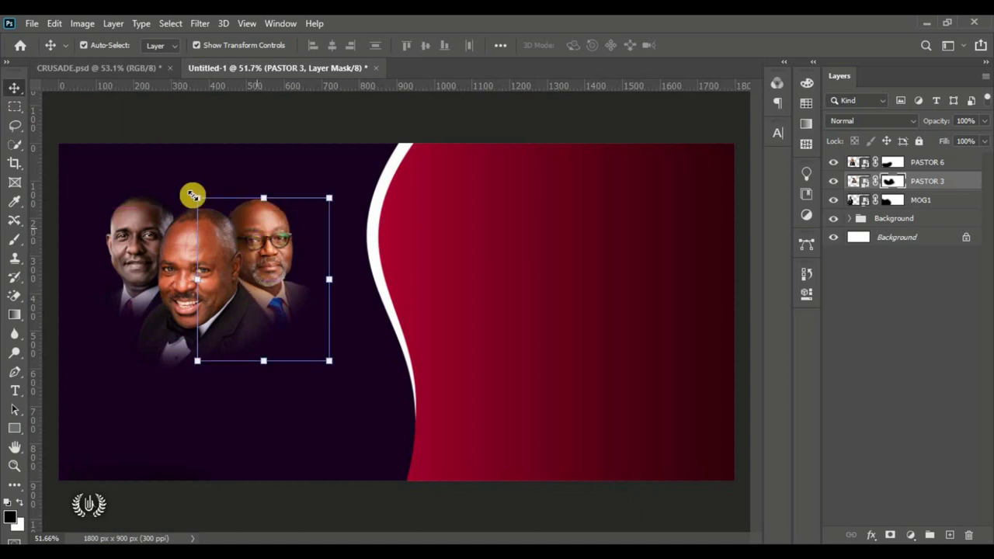
Select PASTOR 6 on the canvas, then add PASTOR 3 and MOG1 to the selection in Layers
left_click(368, 111)
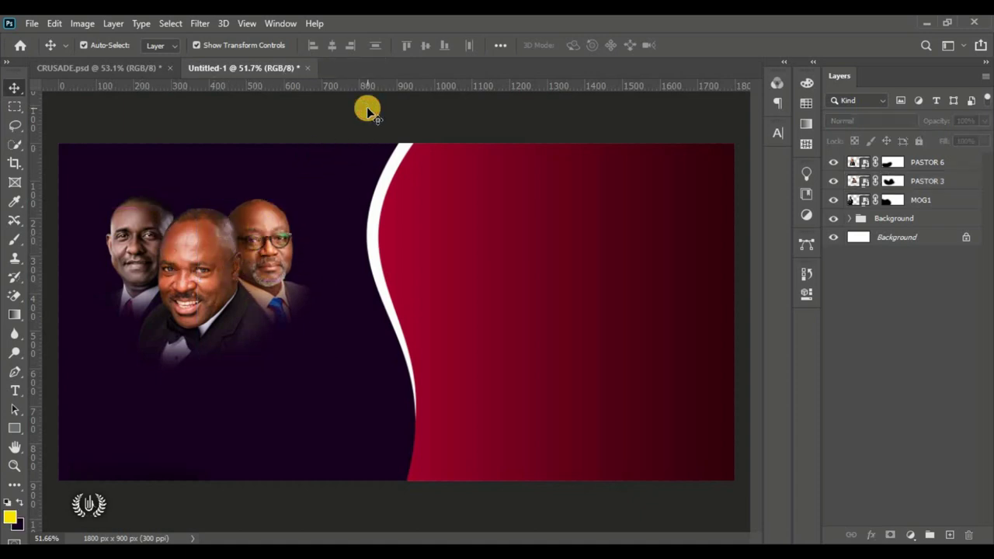
left_click(218, 250)
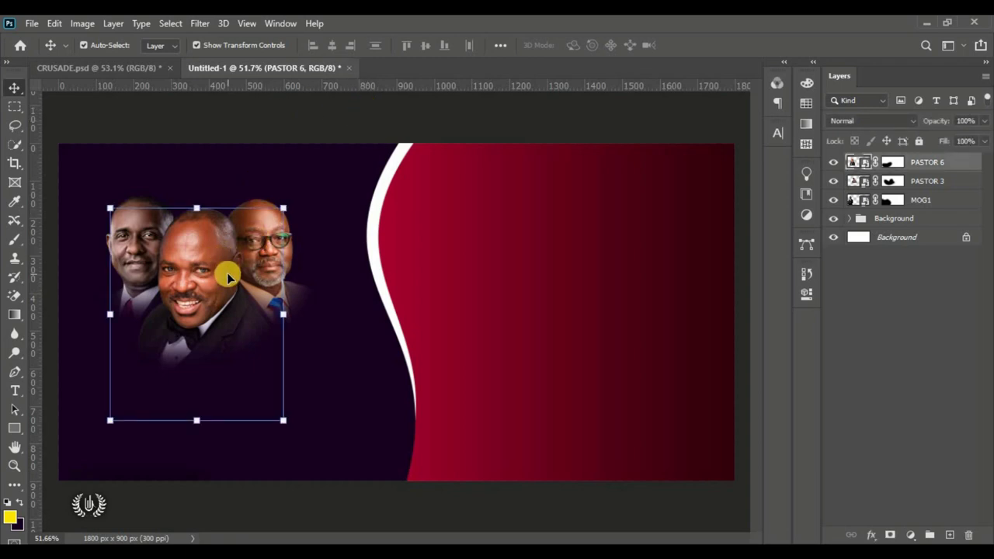
left_click(924, 200, "shift")
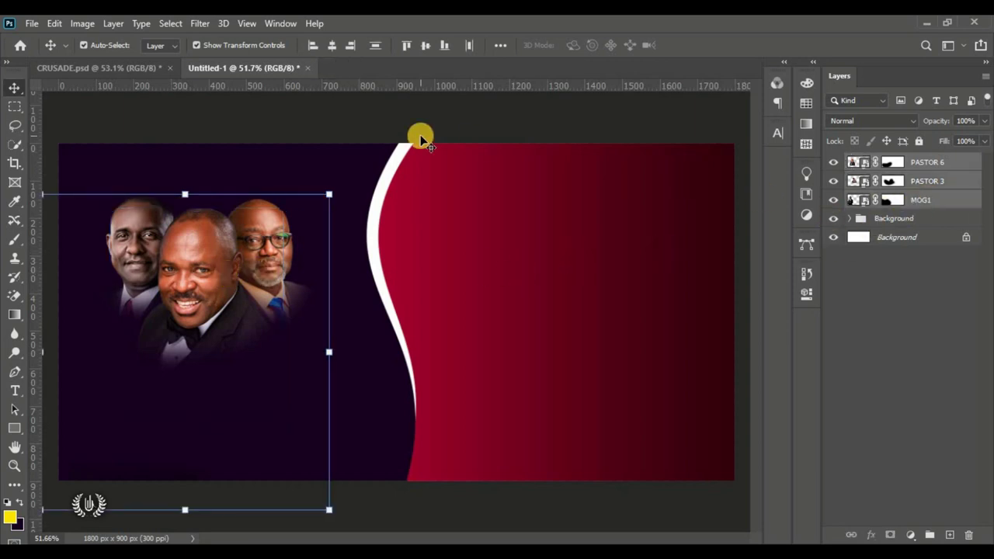
Free Transform the three portraits to 117.56% and lower them slightly as a group
left_click(65, 24)
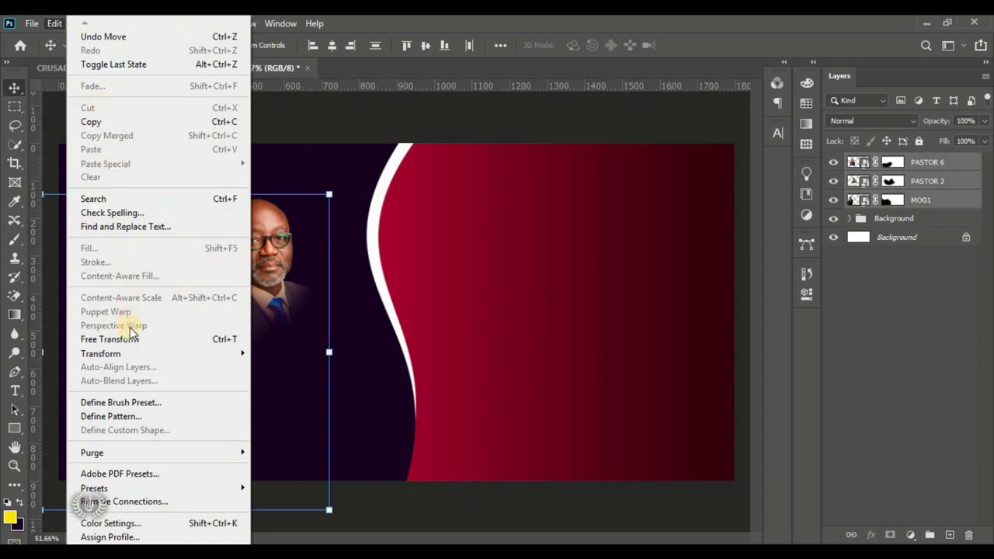
mouse_move(150, 353)
left_click(183, 340)
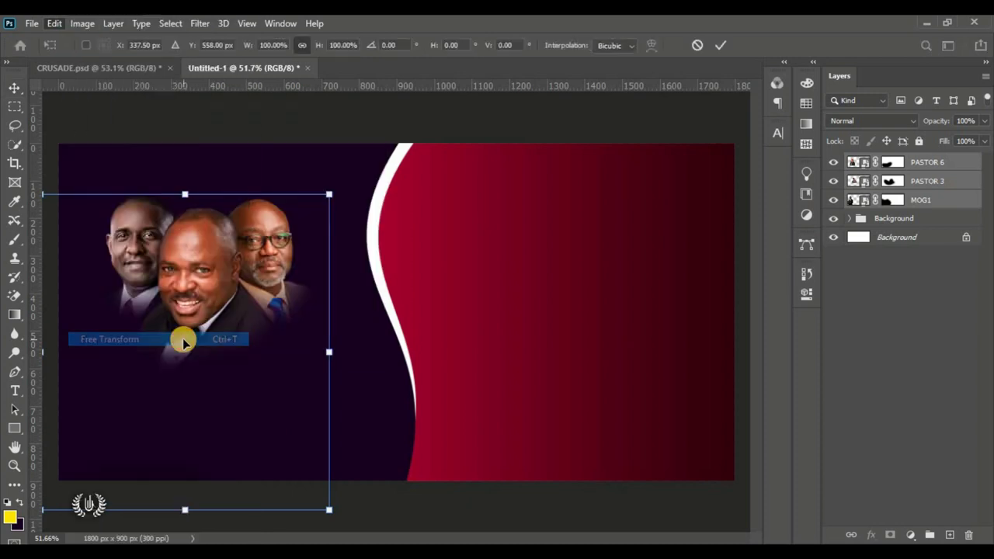
left_click_drag(332, 194, 403, 159)
left_click_drag(275, 211, 247, 269)
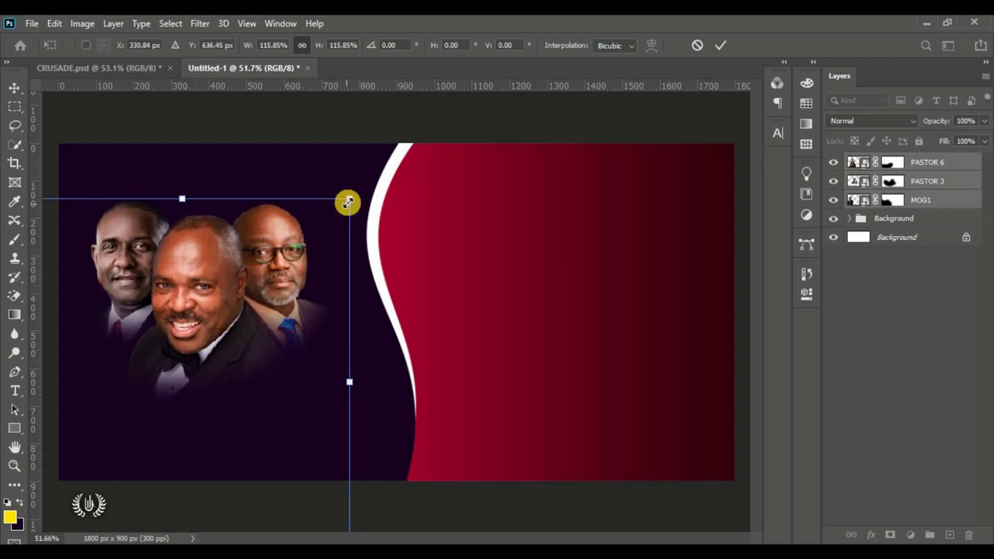
left_click_drag(183, 278, 187, 296)
left_click_drag(349, 216, 360, 204)
left_click_drag(268, 241, 271, 248)
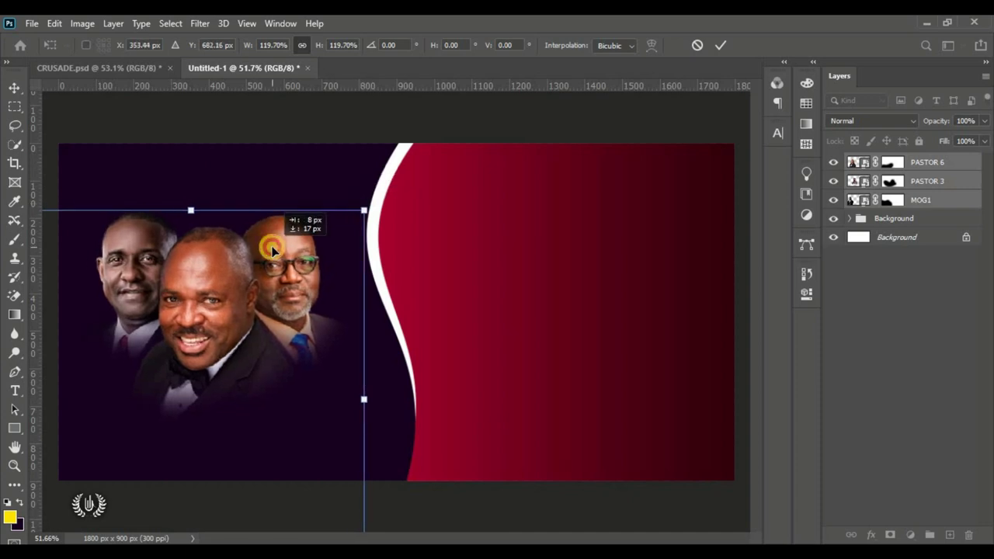
left_click_drag(361, 209, 358, 214)
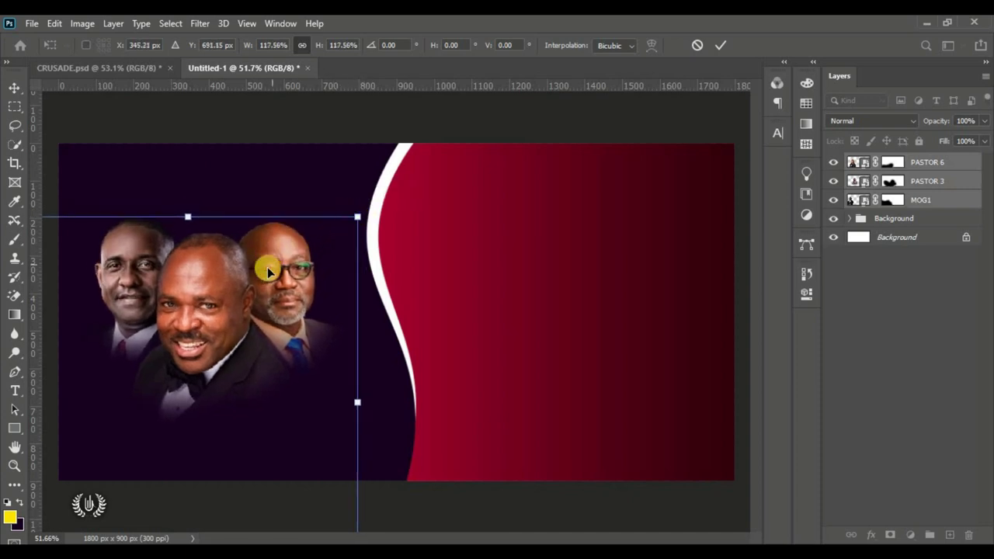
left_click_drag(267, 264, 265, 266)
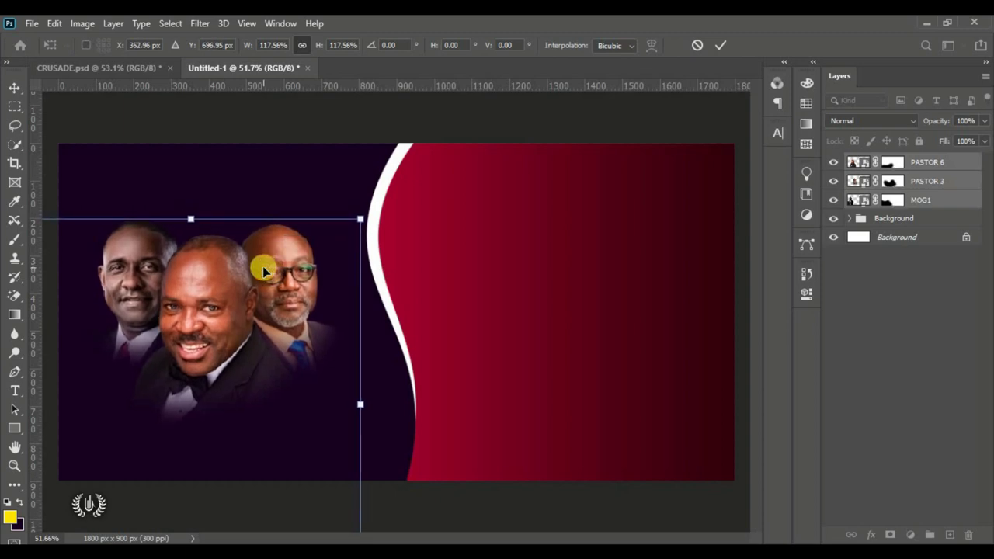
left_click(722, 47)
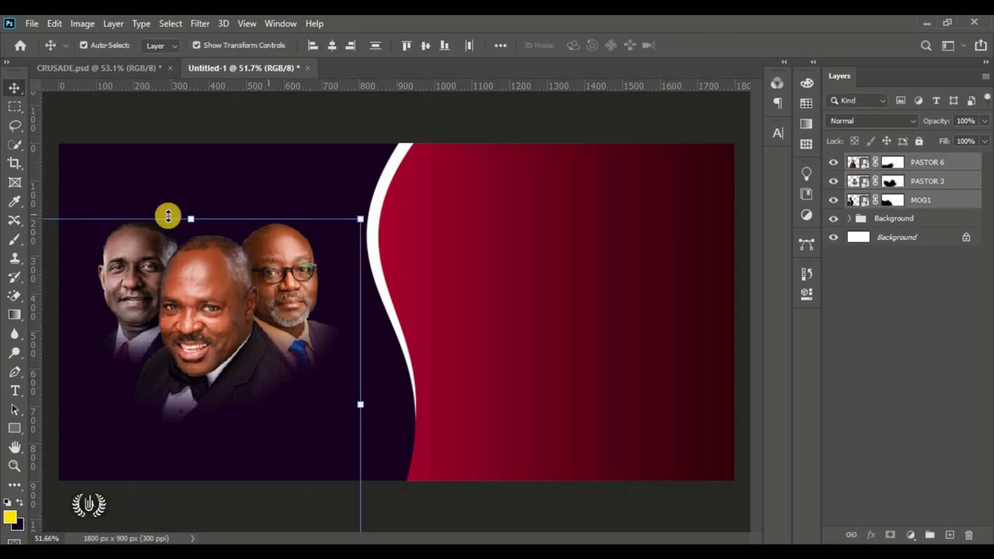
Create Layer 1 above the Background group and give it an orange colour label
left_click(319, 128)
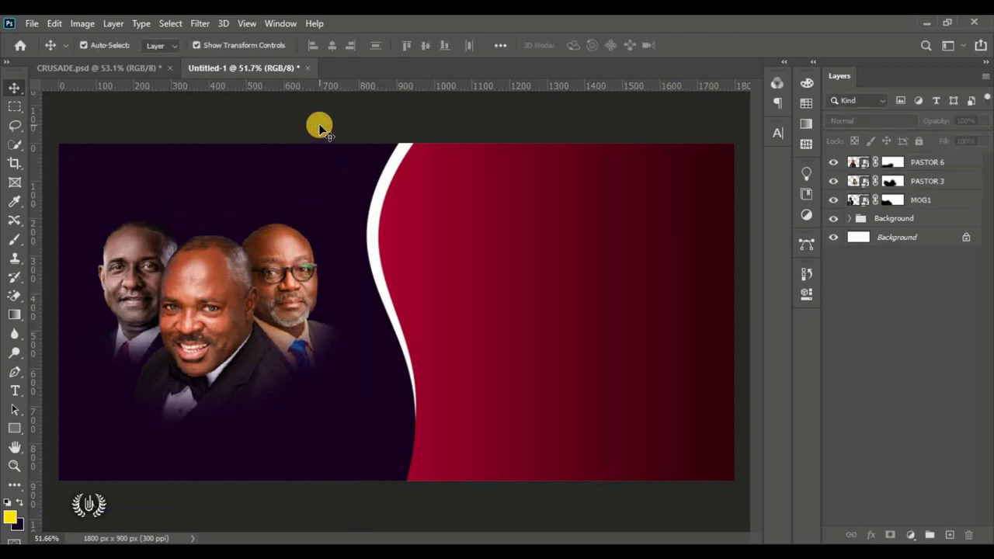
left_click(907, 220)
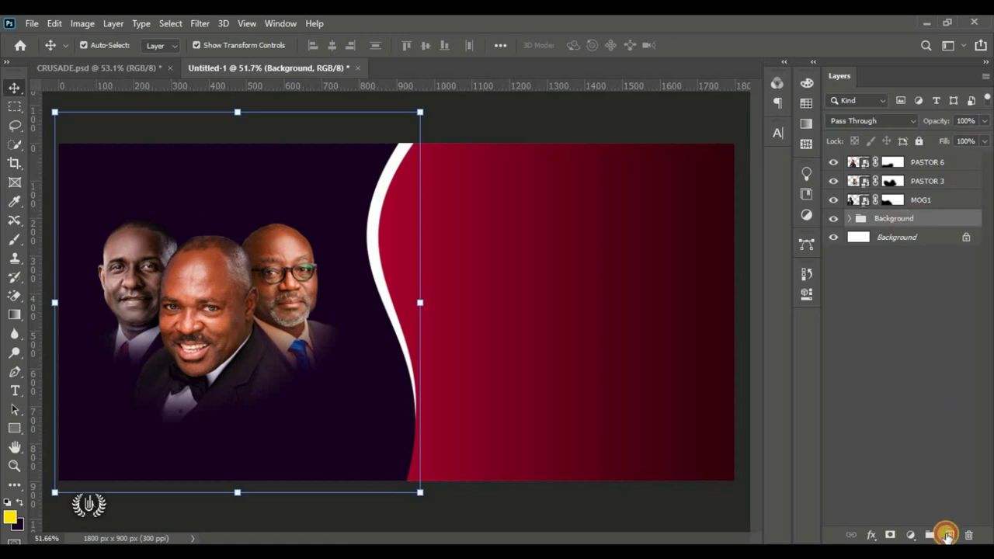
left_click(946, 536)
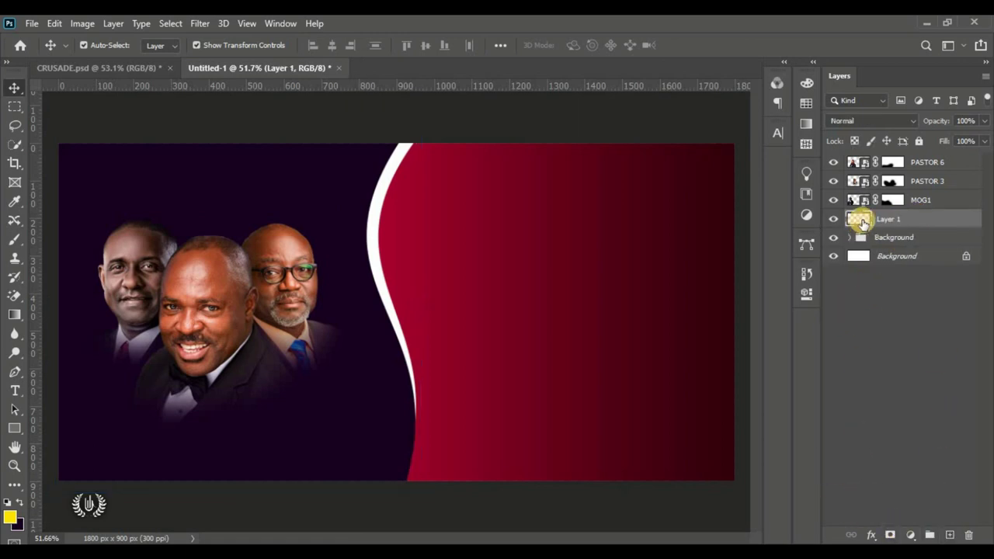
right_click(902, 219)
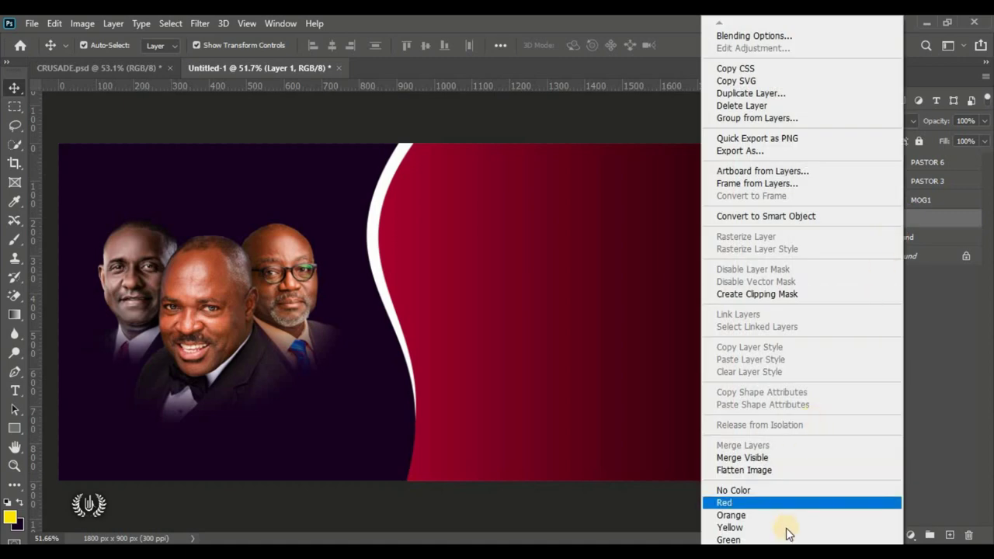
left_click(733, 514)
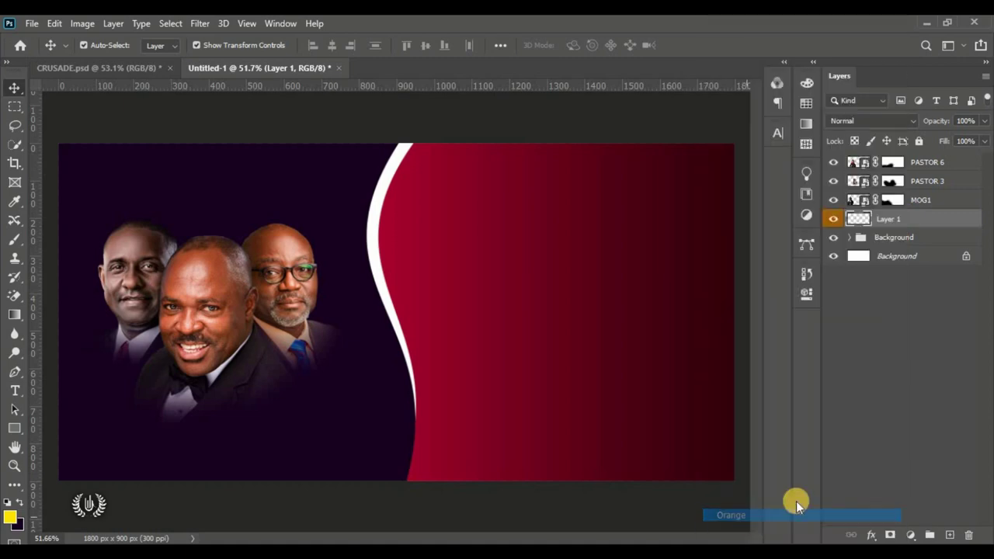
Choose the regular Brush and set the foreground colour to magenta c000d7
left_click(16, 239)
right_click(16, 239)
left_click(100, 241)
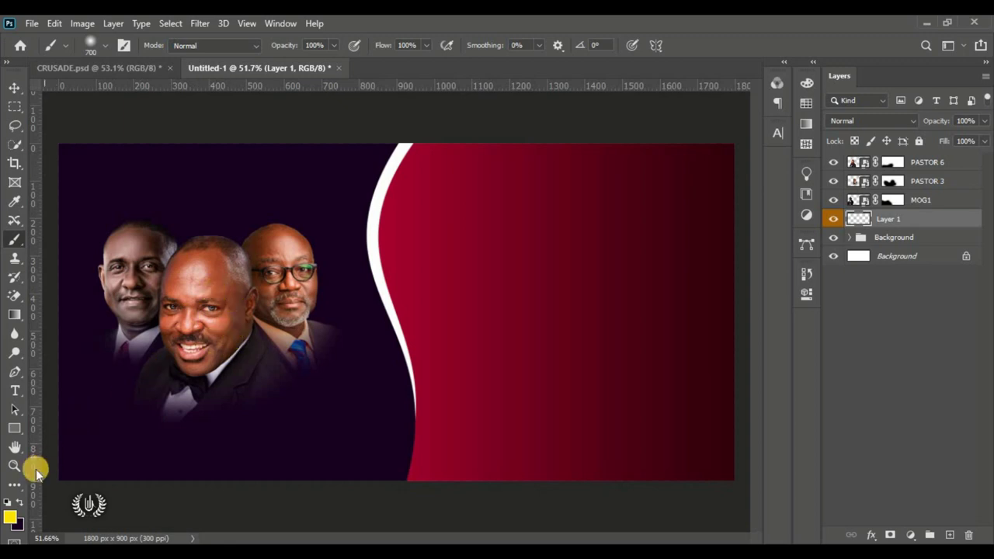
left_click(10, 519)
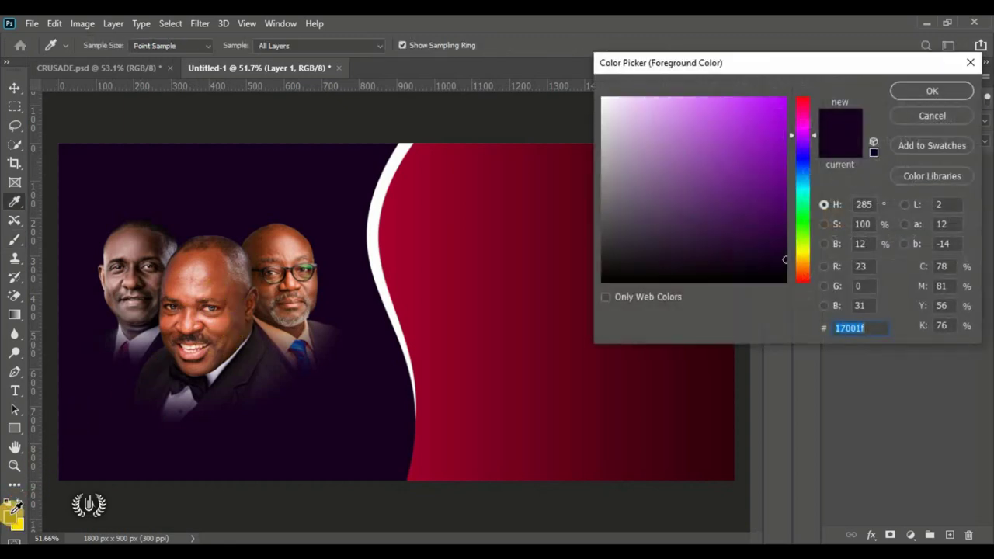
left_click_drag(599, 63, 450, 63)
mouse_move(631, 196)
left_mouse_down()
mouse_move(662, 117)
mouse_move(653, 137)
left_mouse_up()
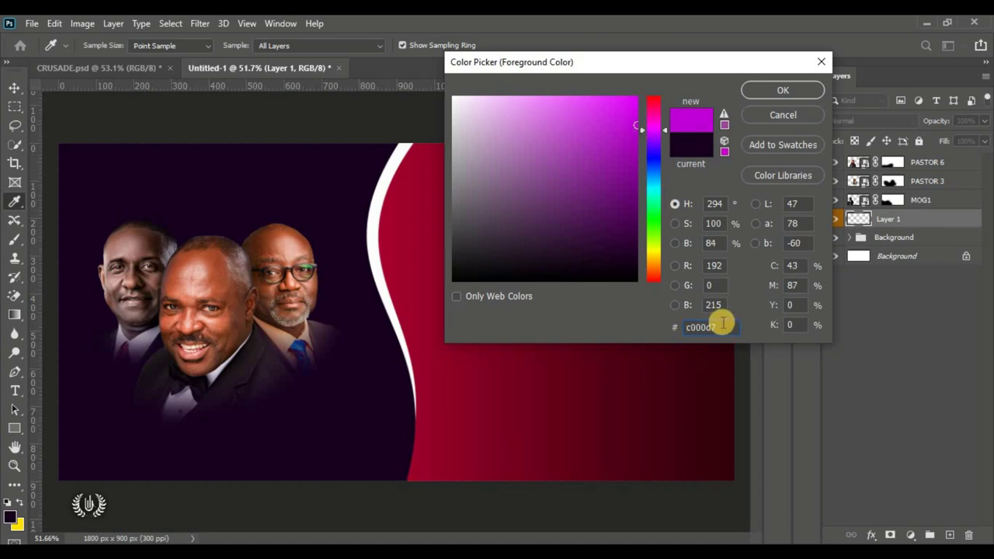
left_click(753, 95)
Dab a soft magenta glow behind the three pastors' heads
key("b")
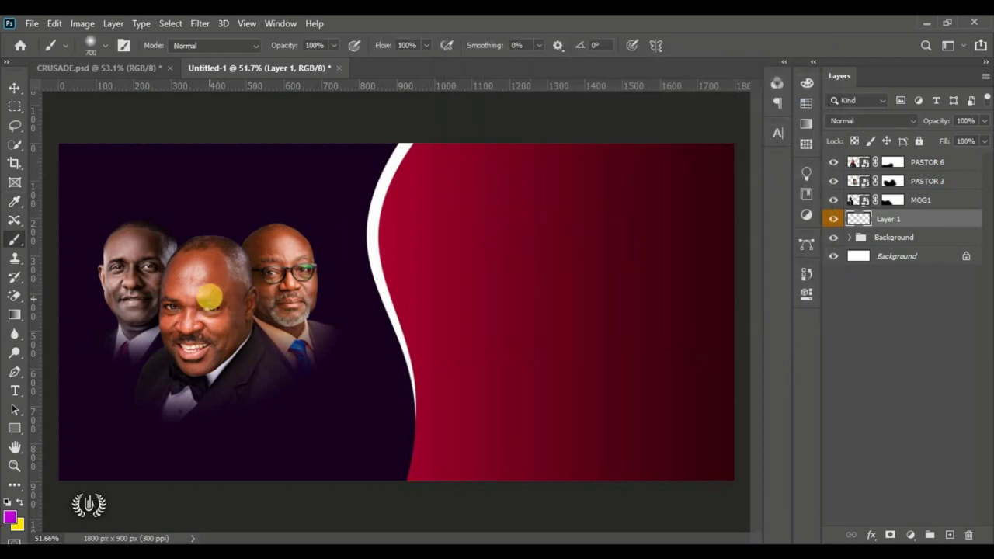
left_click(209, 296)
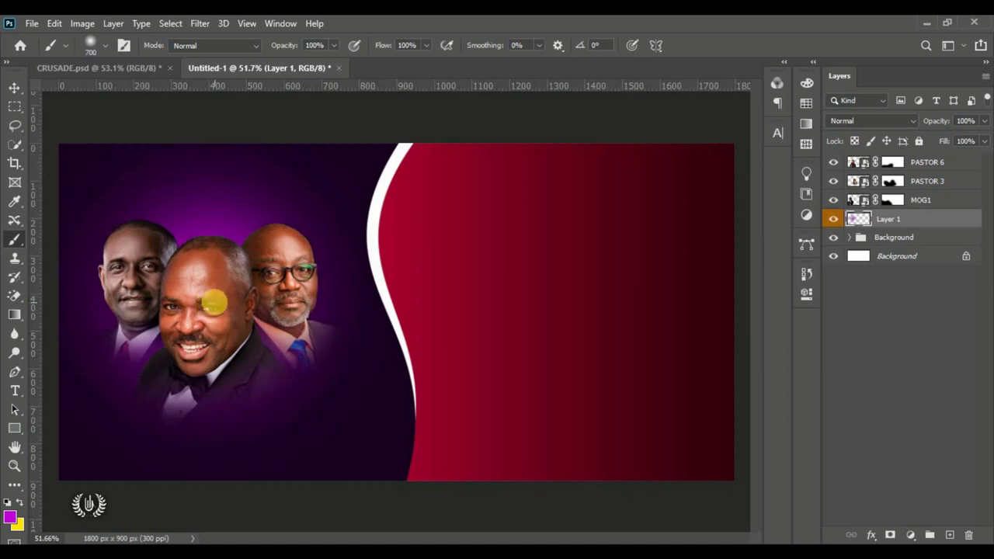
left_click(214, 303)
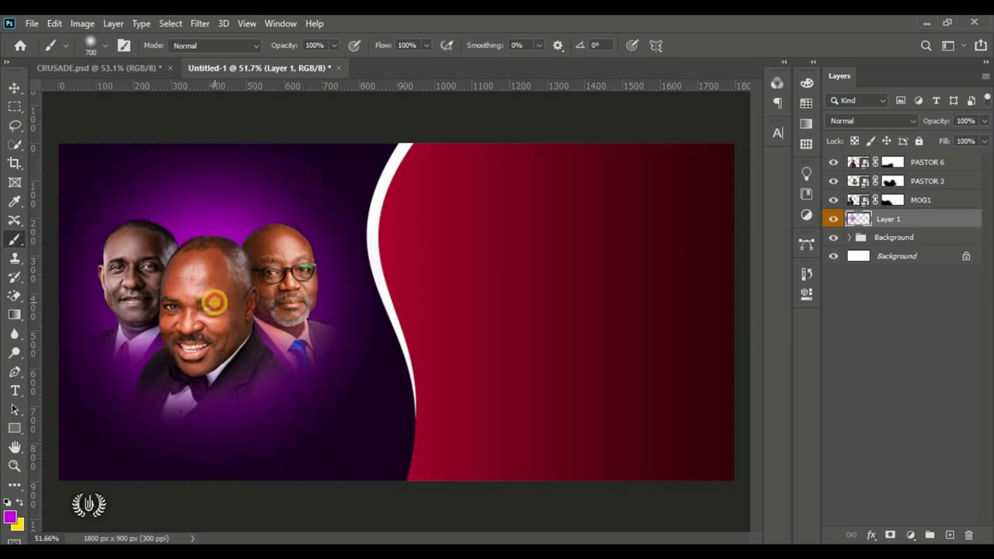
left_click(14, 87)
left_click(279, 214)
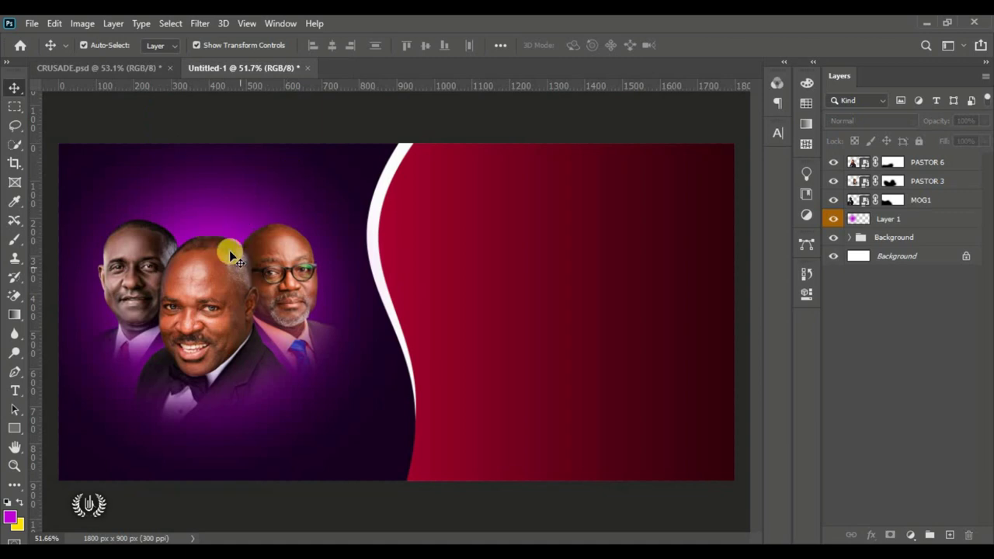
Add a layer mask to the Layer 1 glow and paint out the glow below the faces
left_click(834, 221)
left_click(835, 222)
left_click(858, 219)
left_click(890, 535)
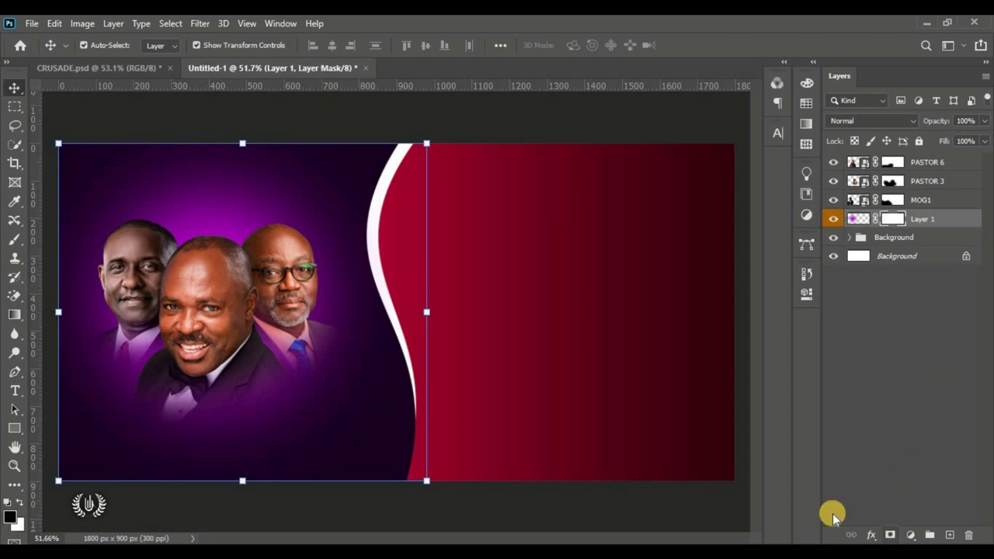
left_click_drag(13, 242, 77, 239)
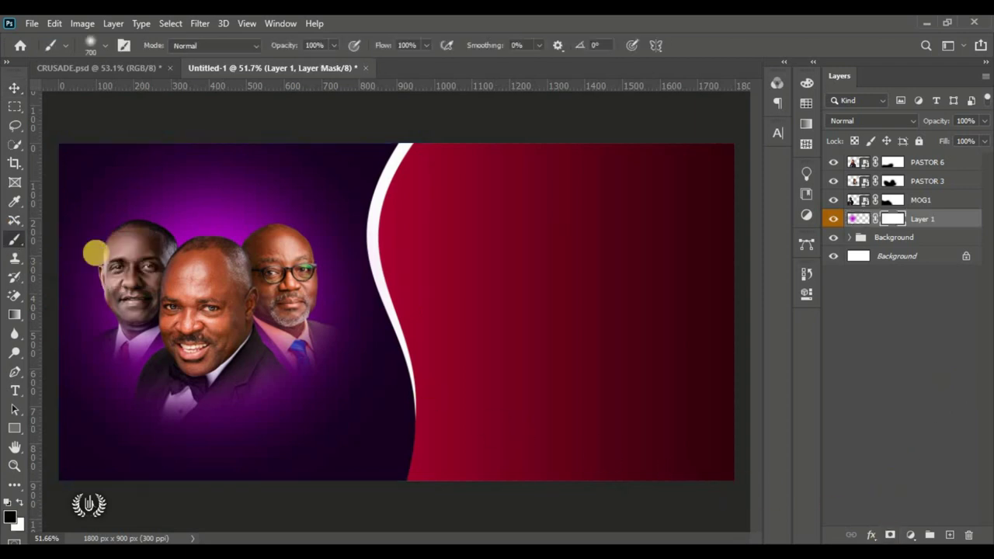
left_click_drag(368, 402, 133, 411)
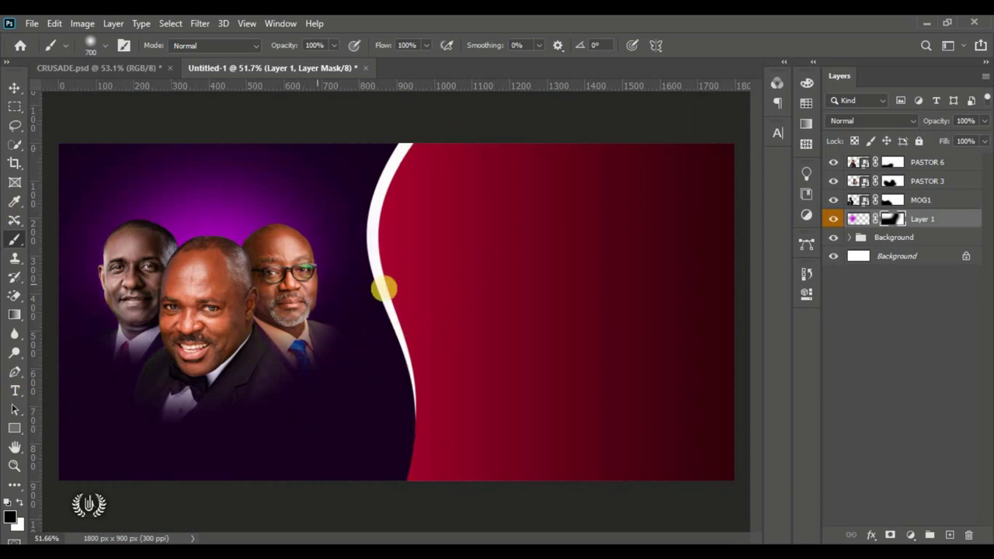
scroll(411, 368, "down", 1)
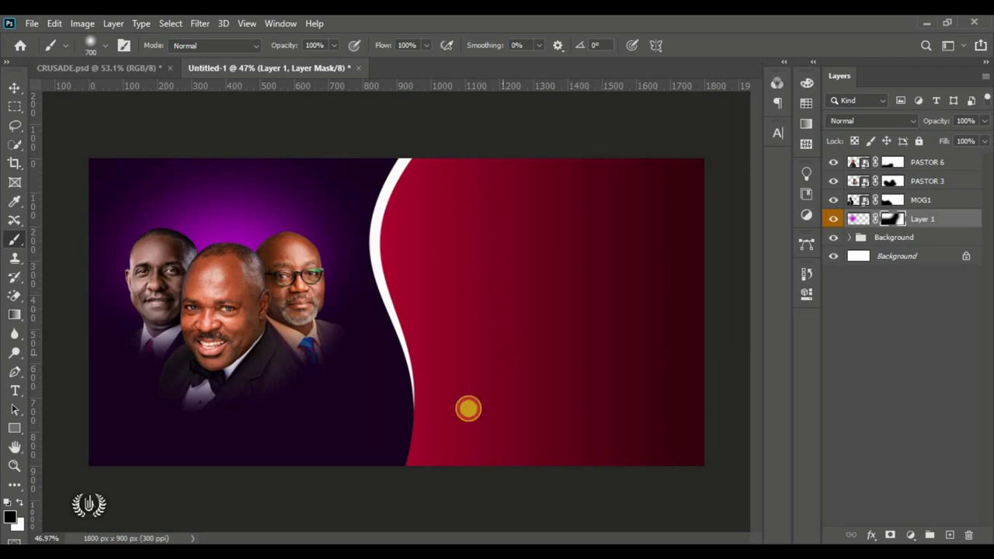
scroll(281, 409, "down", 1)
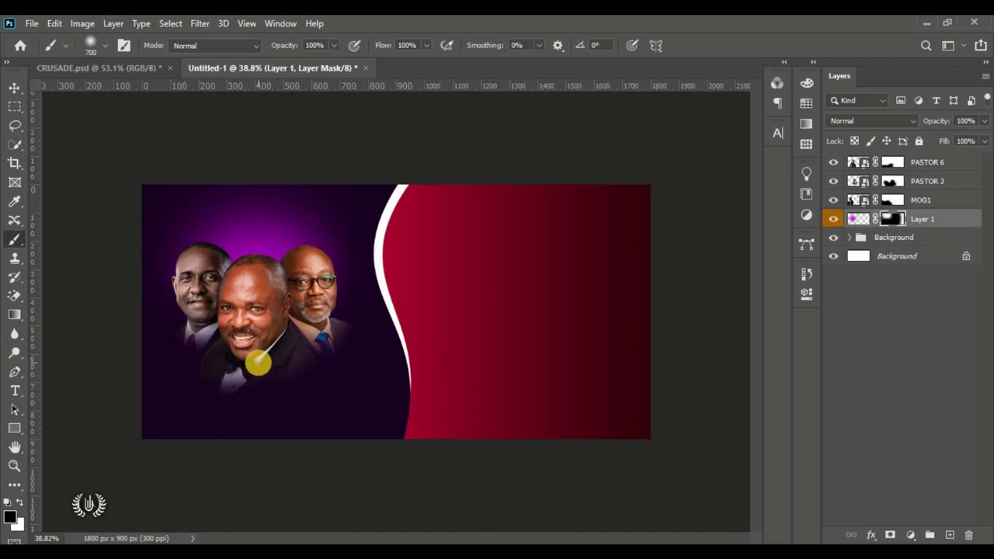
Fit the flyer in the window and set the glow layer's opacity to 76%
left_click(9, 85)
left_click(244, 118)
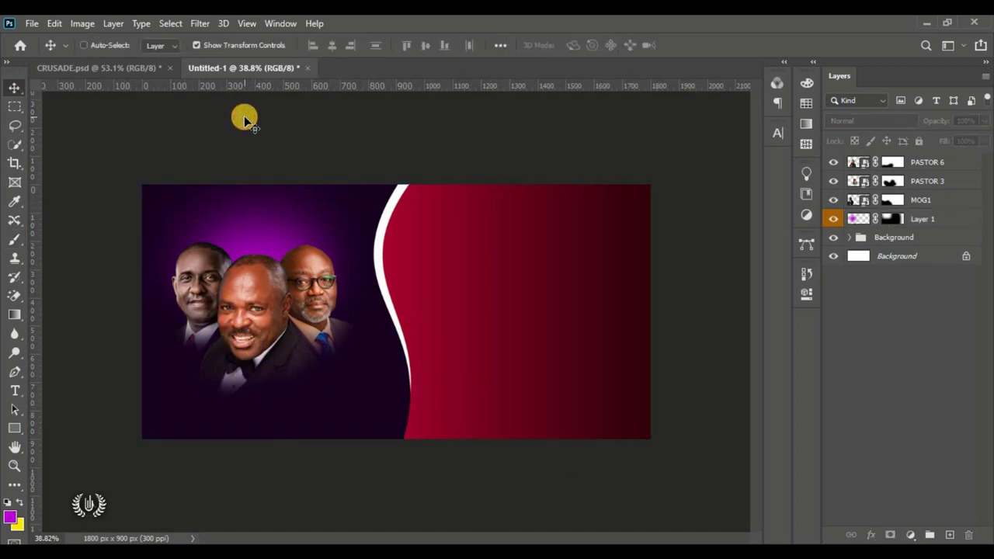
key("ctrl+0")
left_click(846, 223)
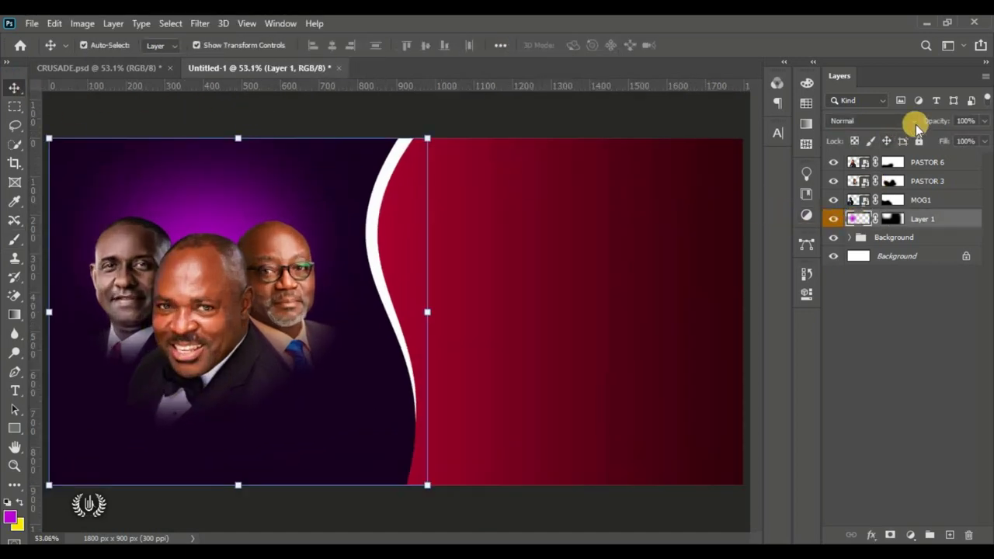
left_click_drag(922, 121, 916, 122)
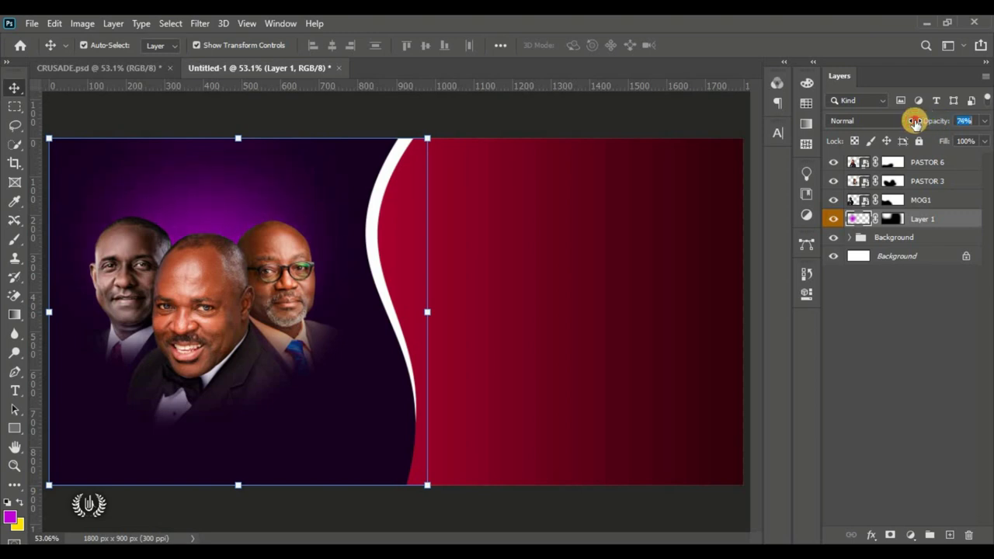
left_click_drag(921, 136, 918, 135)
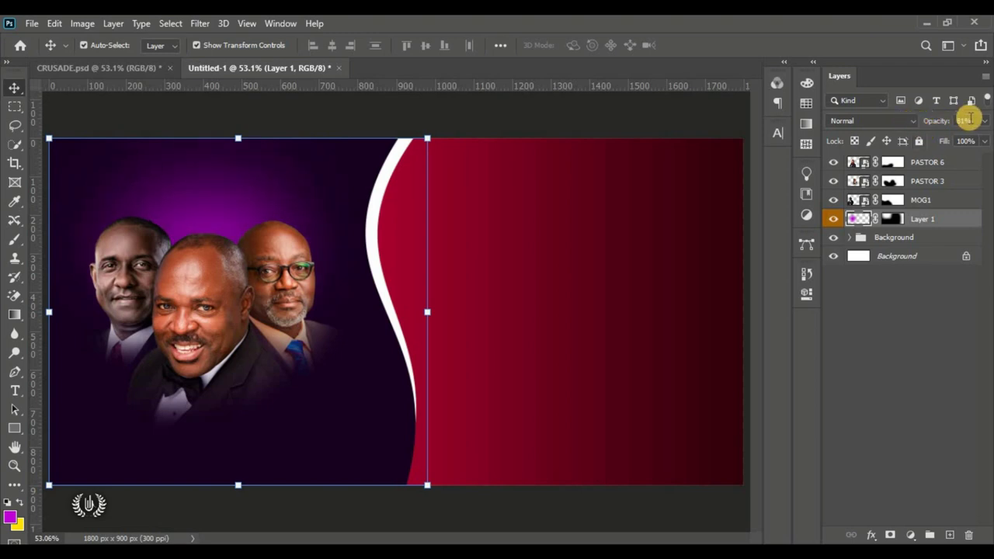
type("7")
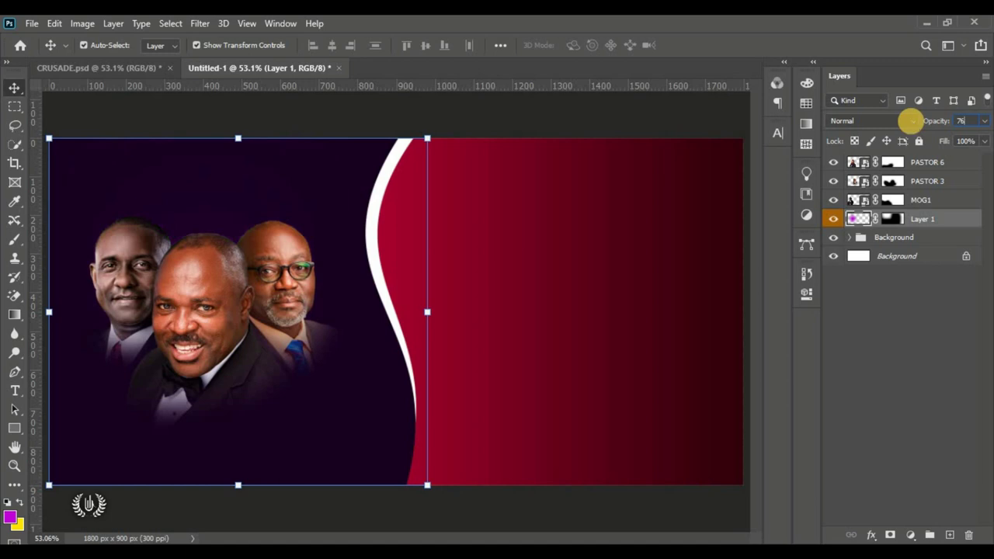
type("6")
key("Return")
left_click(614, 111)
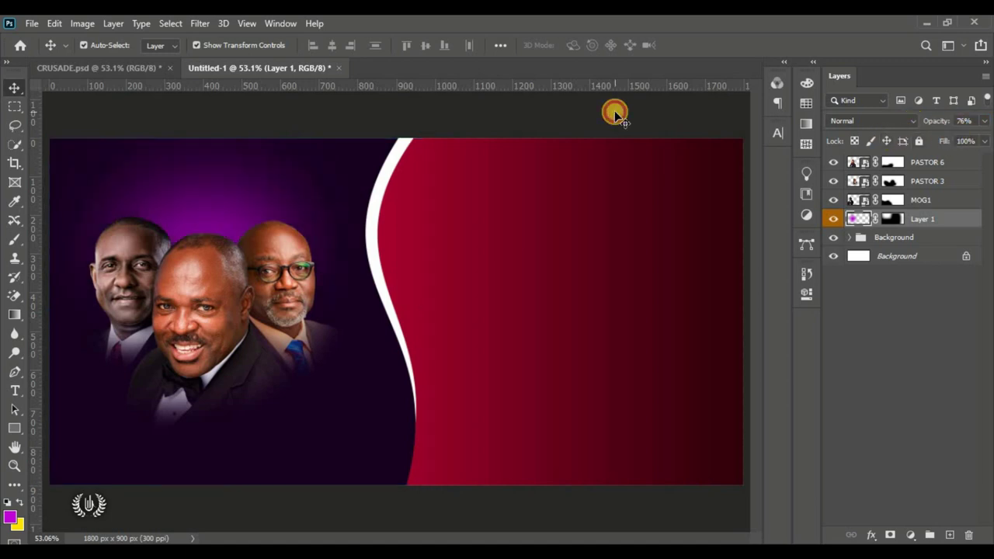
Select the PASTOR 6 layer and shift its Camera Raw tint to +12
left_click(205, 297)
left_click(834, 163)
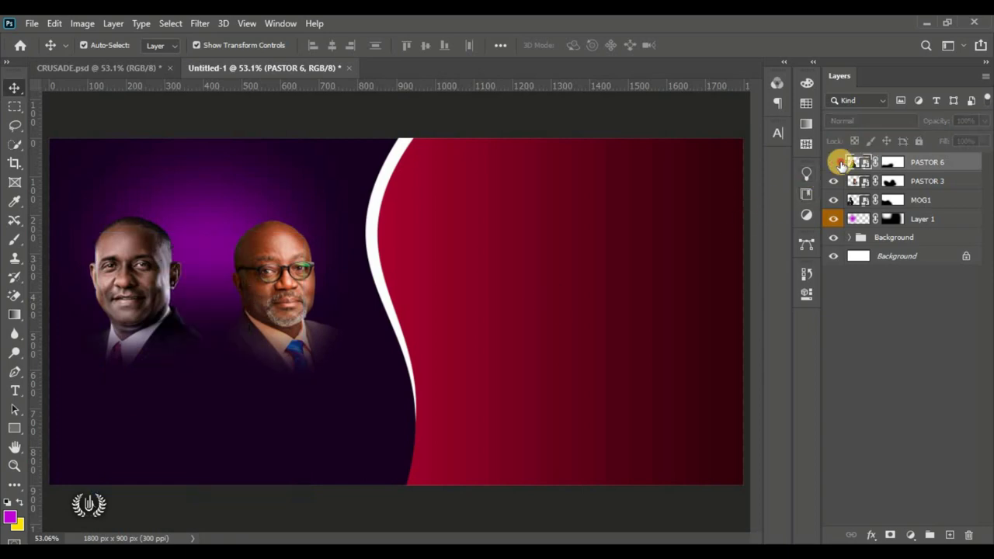
left_click(835, 162)
left_click(200, 23)
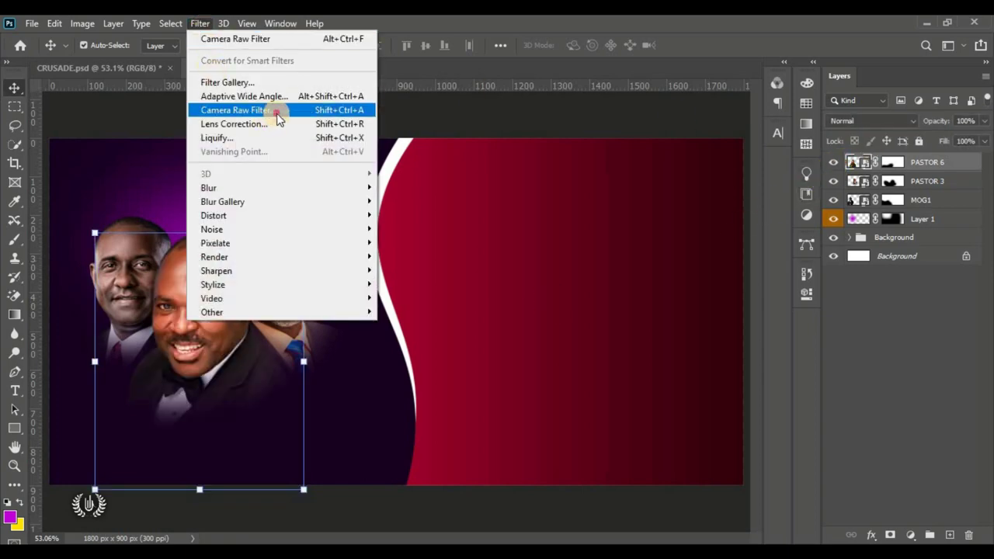
left_click(277, 116)
scroll(275, 230, "up", 2)
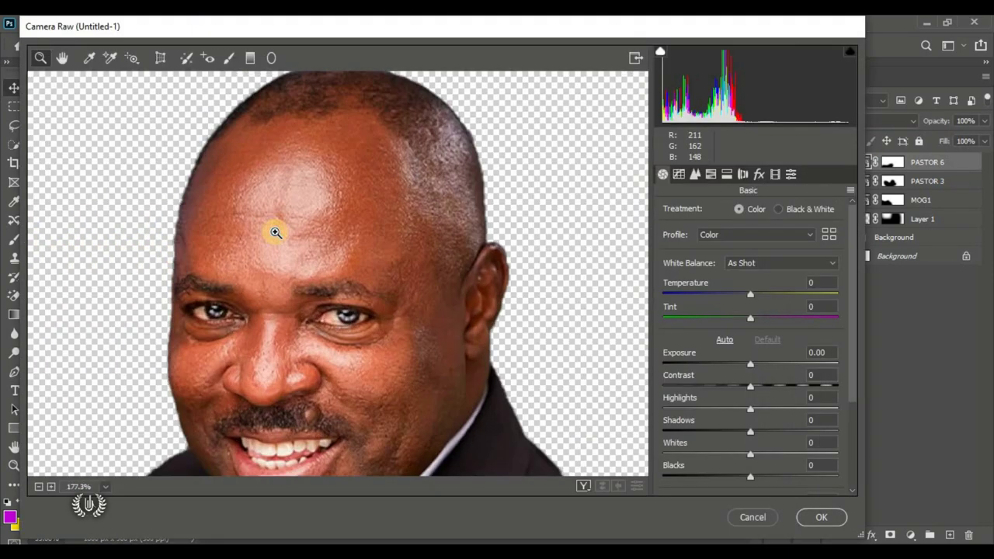
scroll(243, 212, "down", 4)
scroll(337, 212, "down", 2)
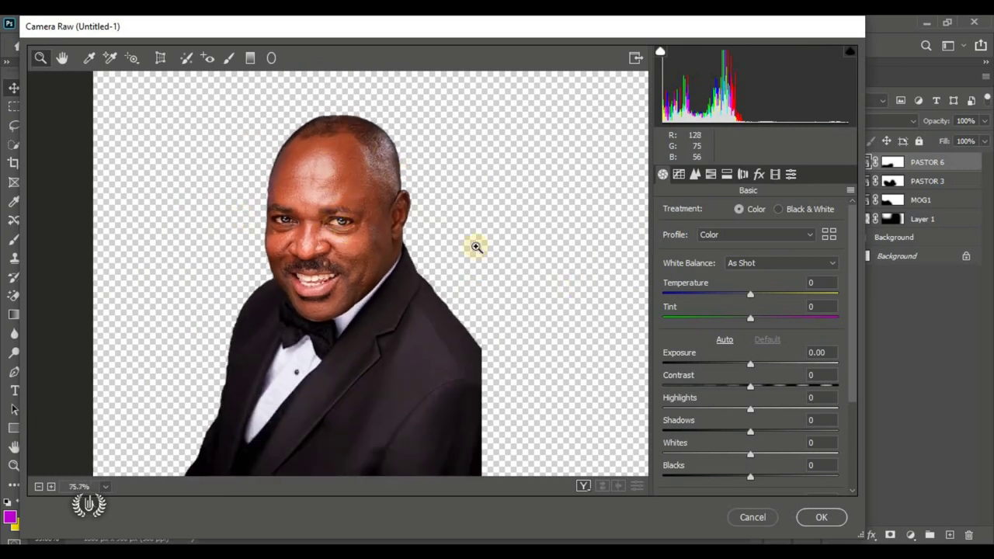
left_click_drag(750, 317, 842, 379)
Set Contrast +17, Blacks -14, Texture +100 and Clarity 30, then apply the filter
scroll(780, 326, "down", 1)
scroll(776, 339, "down", 1)
scroll(777, 339, "down", 1)
scroll(767, 380, "down", 1)
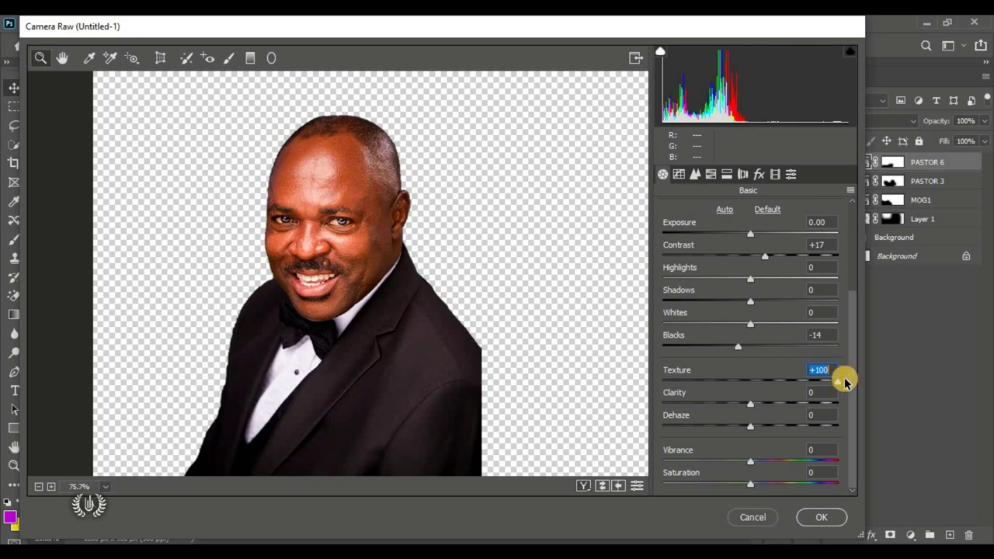
left_click(779, 402)
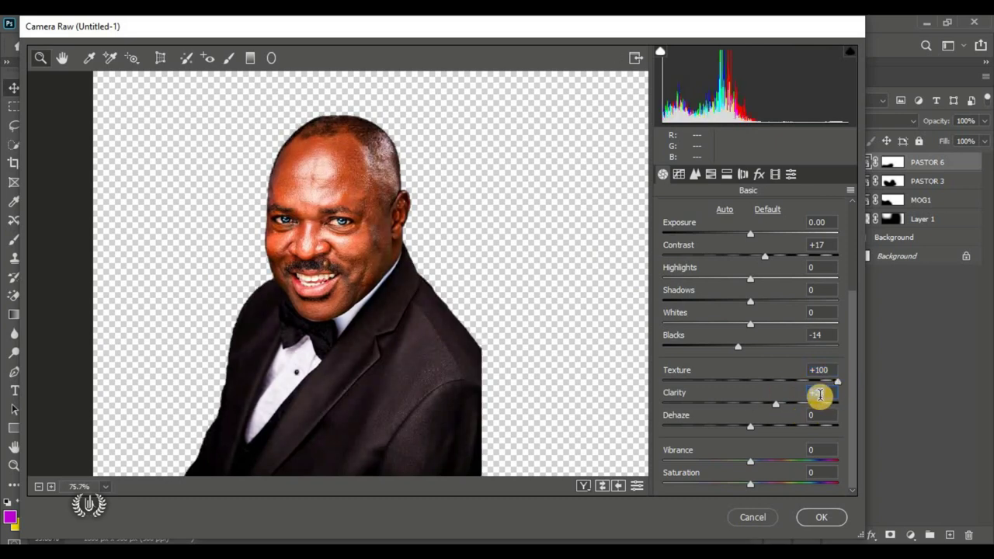
type("30")
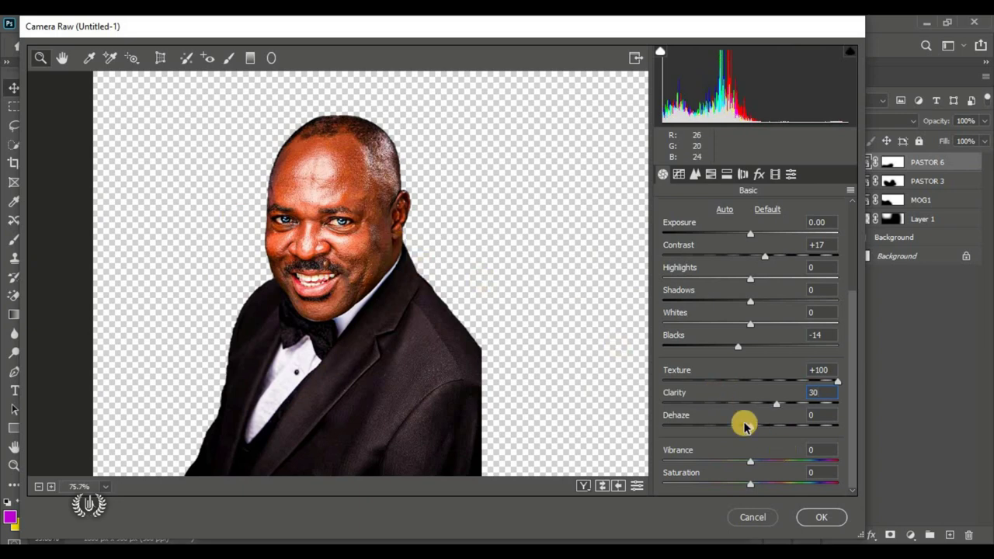
left_click(829, 518)
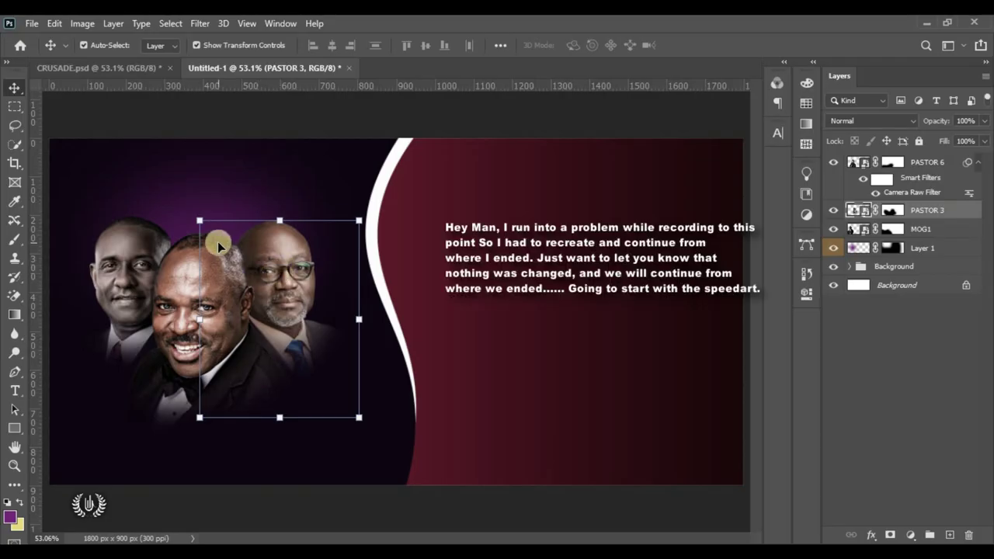
Camera Raw PASTOR 3: warmer temperature, tint +30, contrast +20, deeper blacks, clarity, texture +50
left_click(200, 23)
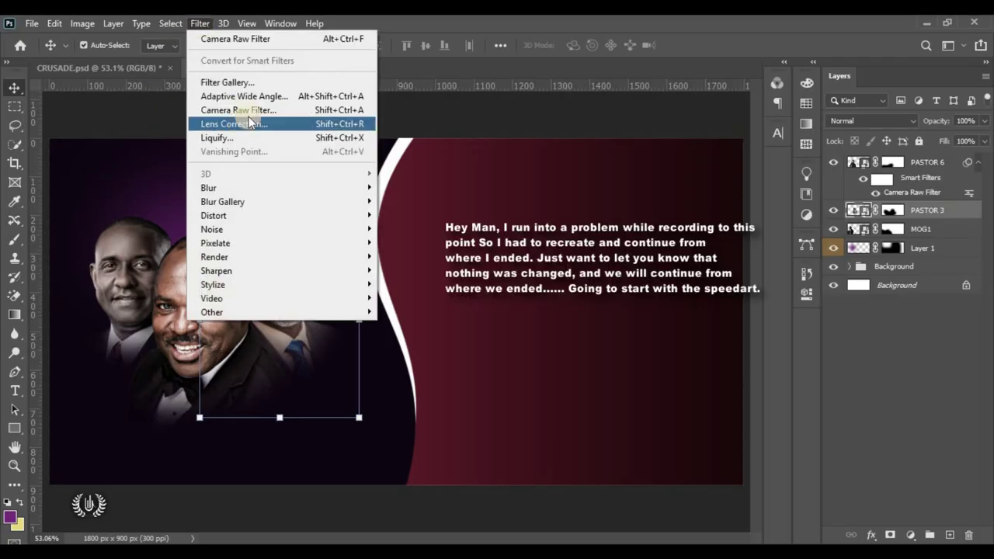
left_click(258, 110)
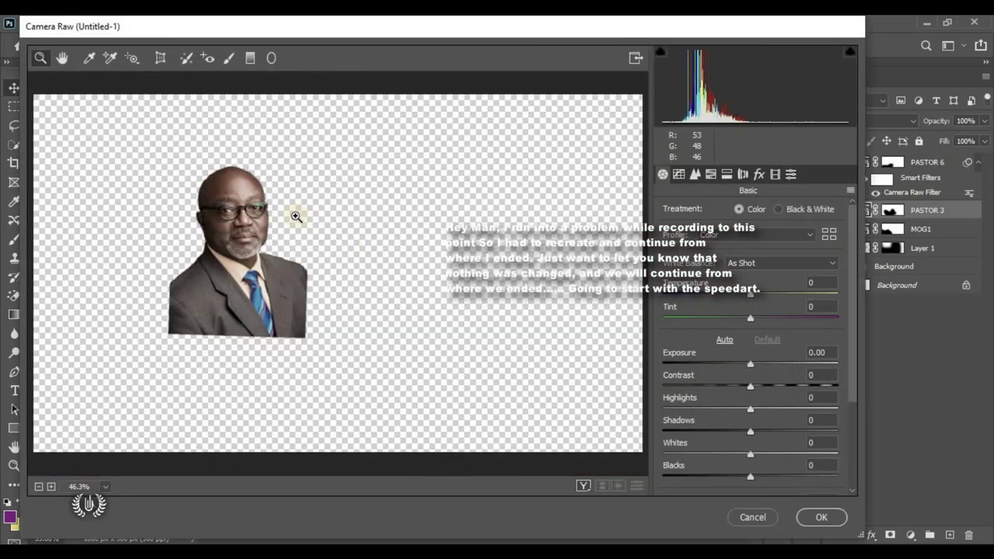
left_click(244, 228)
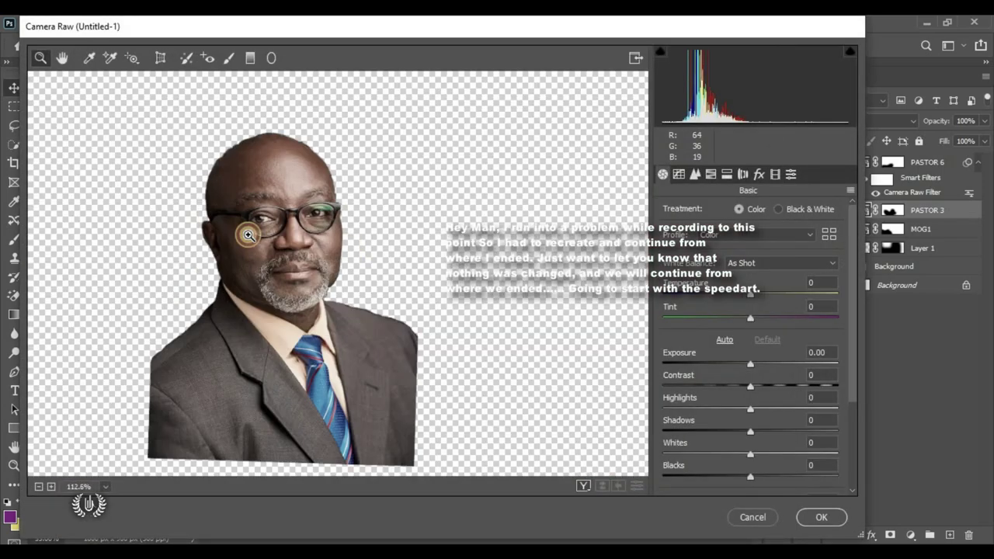
left_click_drag(750, 293, 774, 318)
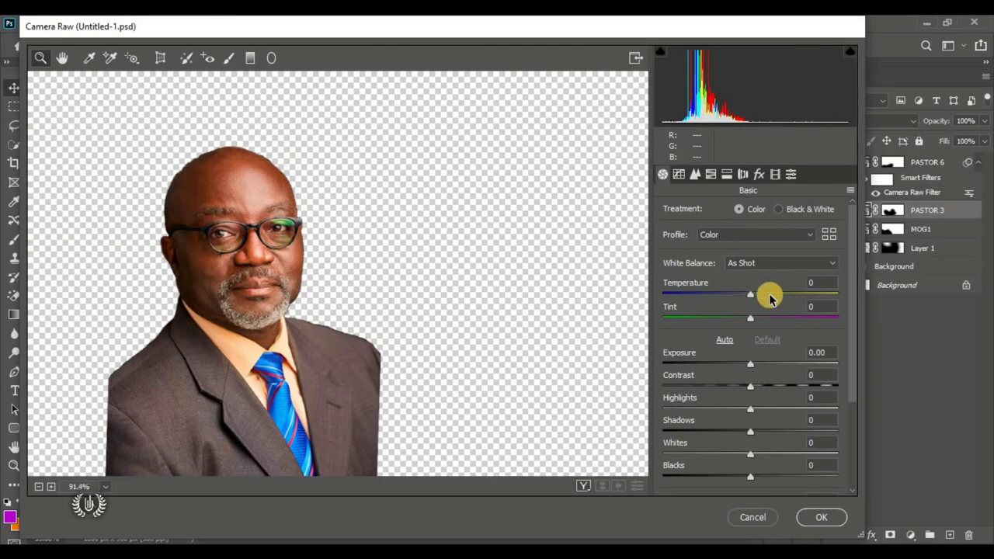
left_click_drag(768, 294, 777, 318)
mouse_move(750, 386)
left_mouse_down()
mouse_move(765, 381)
mouse_move(738, 394)
left_mouse_up()
scroll(766, 388, "down", 2)
scroll(766, 388, "down", 1)
left_click_drag(750, 406, 884, 412)
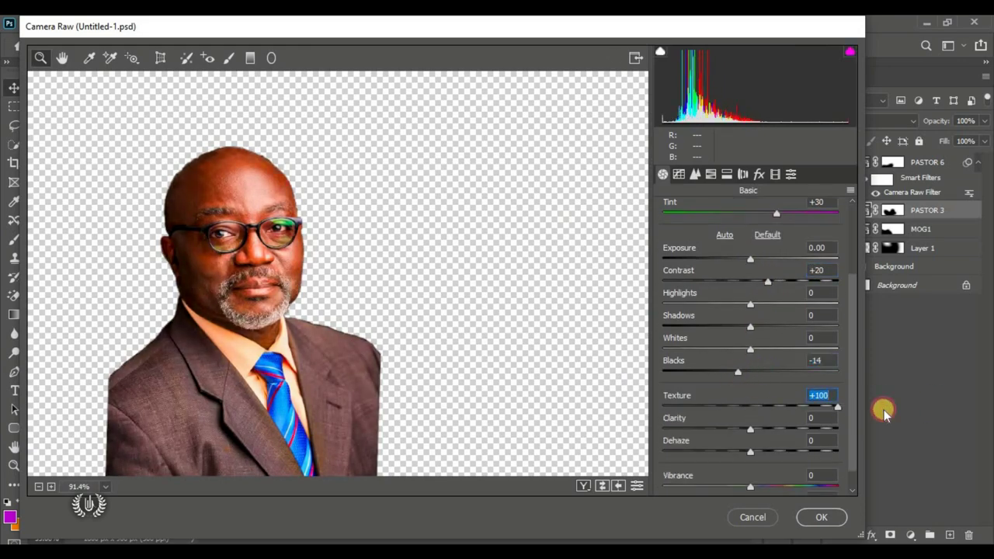
left_click_drag(750, 429, 765, 429)
left_click_drag(825, 396, 772, 396)
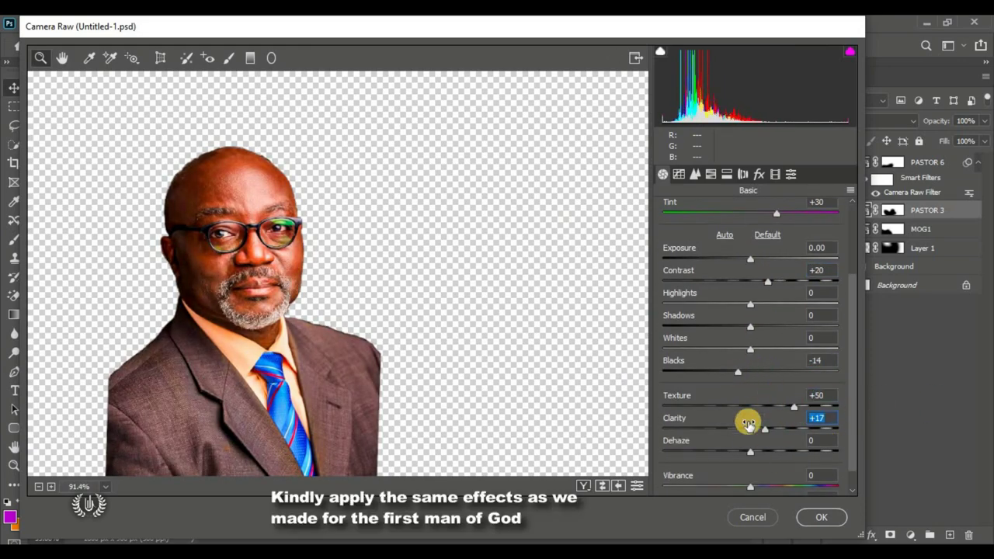
left_click(821, 517)
Camera Raw MOG1: warmer temperature and tint, more contrast, texture +100, clarity +30, whites -100
left_click(920, 258)
left_click(199, 22)
left_click(244, 109)
left_click_drag(750, 293, 770, 317)
scroll(750, 350, "down", 1)
left_click_drag(750, 351, 770, 351)
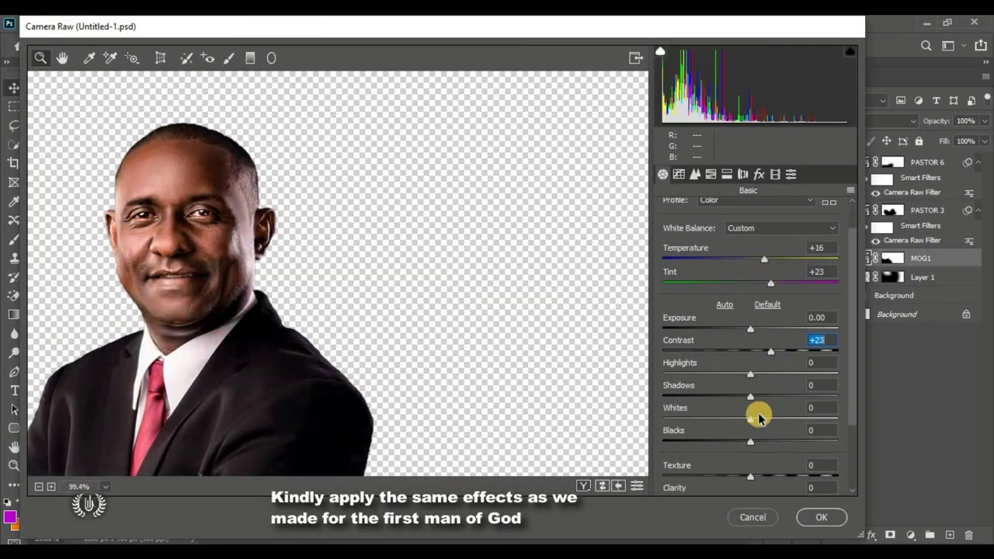
scroll(758, 418, "down", 1)
left_click_drag(750, 405, 837, 405)
left_click_drag(750, 426, 777, 425)
mouse_move(750, 347)
left_mouse_down()
mouse_move(662, 349)
mouse_move(745, 339)
left_mouse_up()
scroll(666, 348, "up", 1)
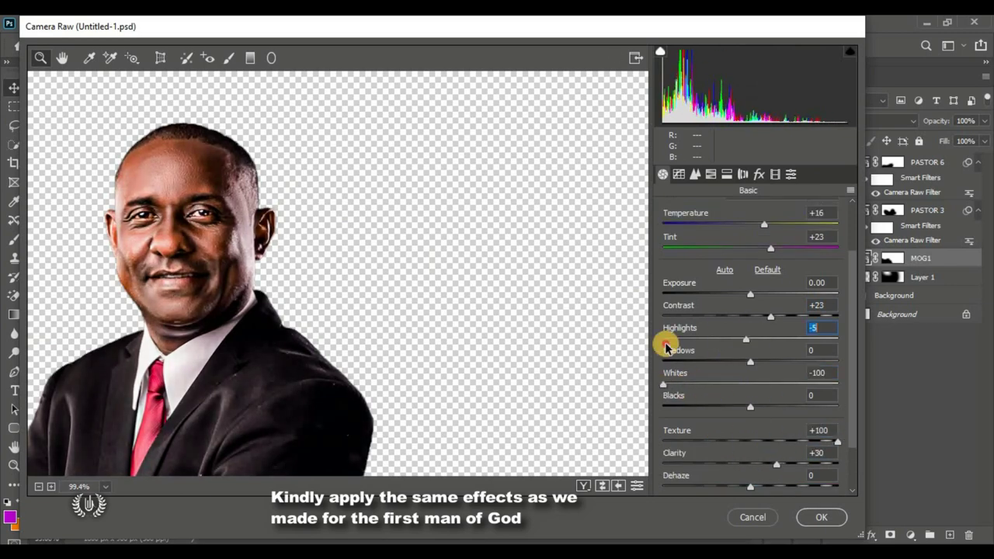
key("Return")
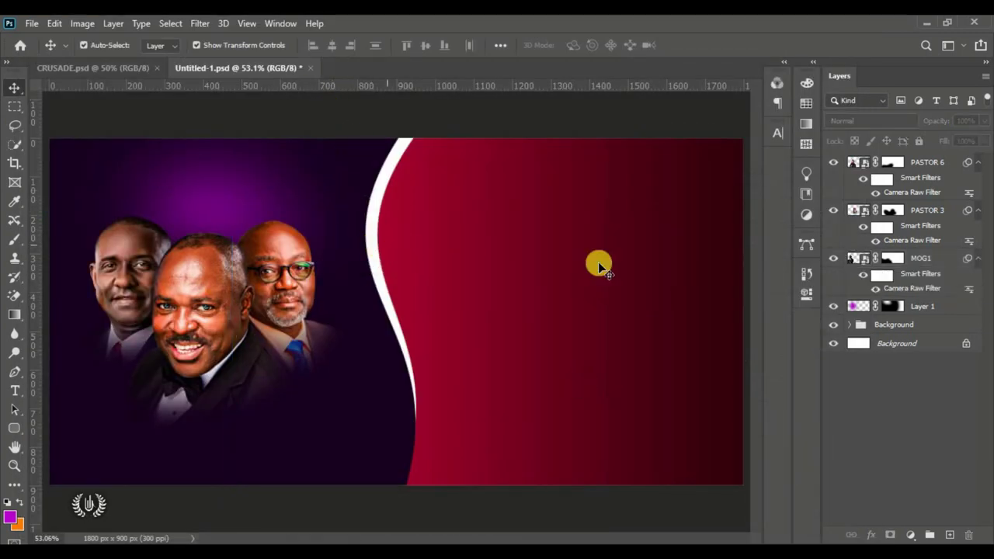
Group PASTOR 6 through Layer 1, including the glow layer, and name the group MOG
left_click(927, 164)
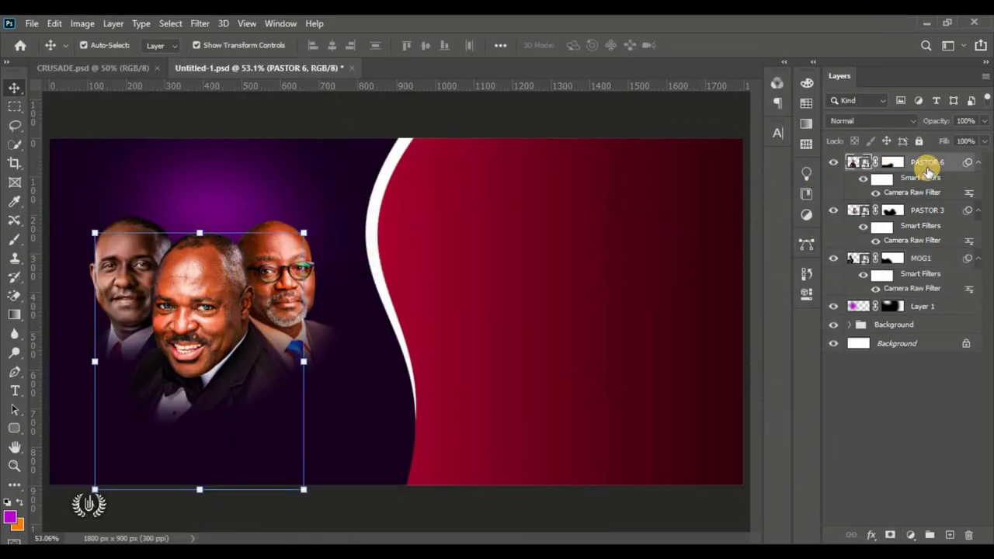
left_click(920, 307, "shift")
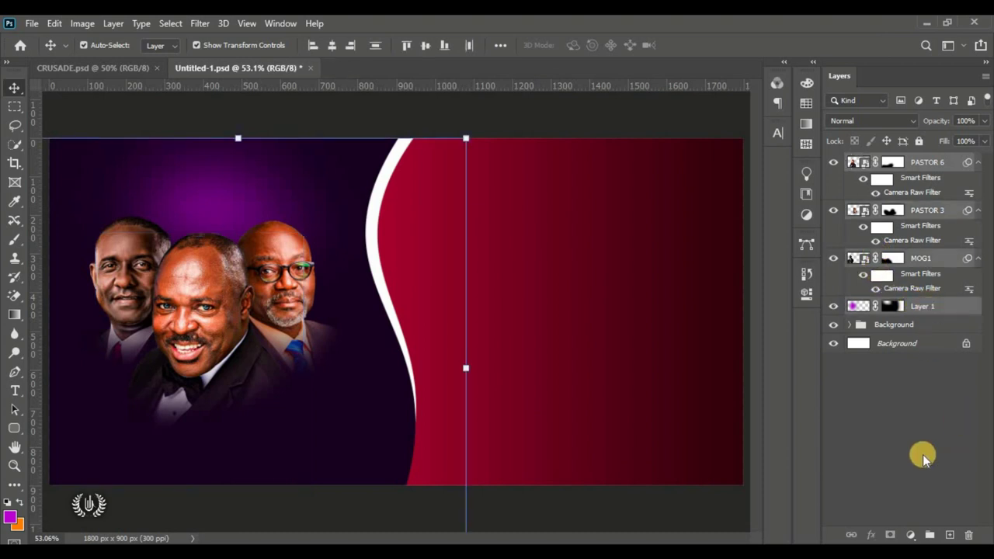
left_click(931, 535)
left_click(833, 162)
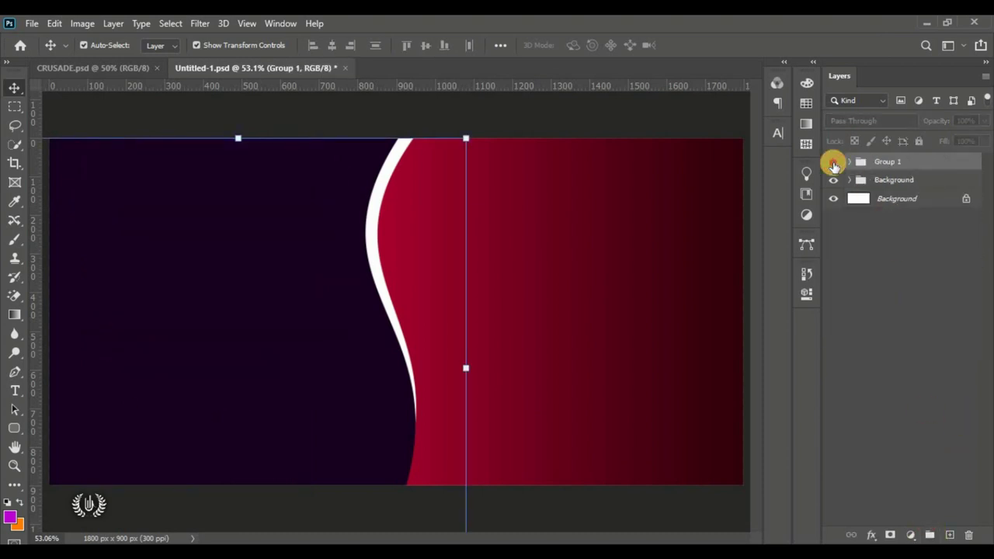
left_click(833, 162)
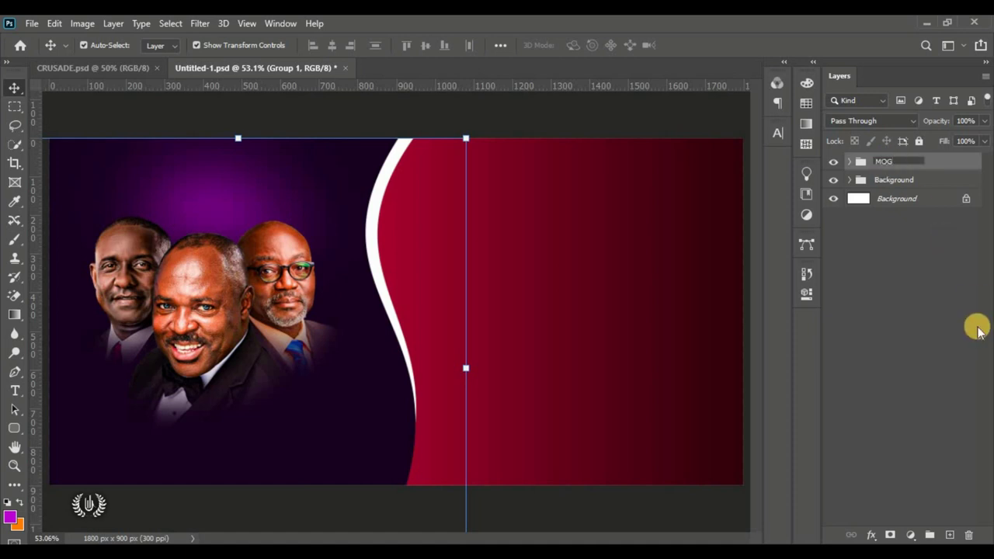
key("Return")
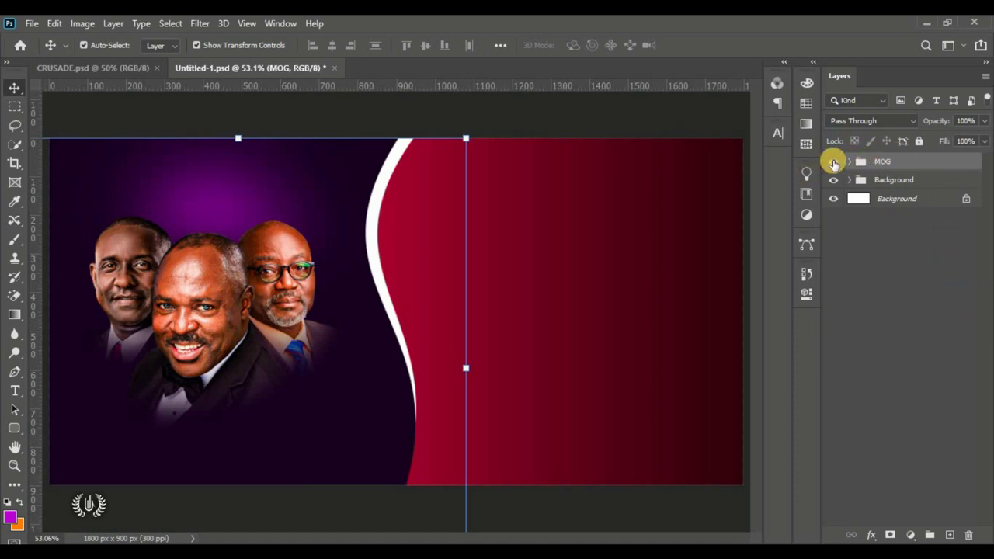
left_click(833, 162)
left_click(834, 161)
left_click(619, 109)
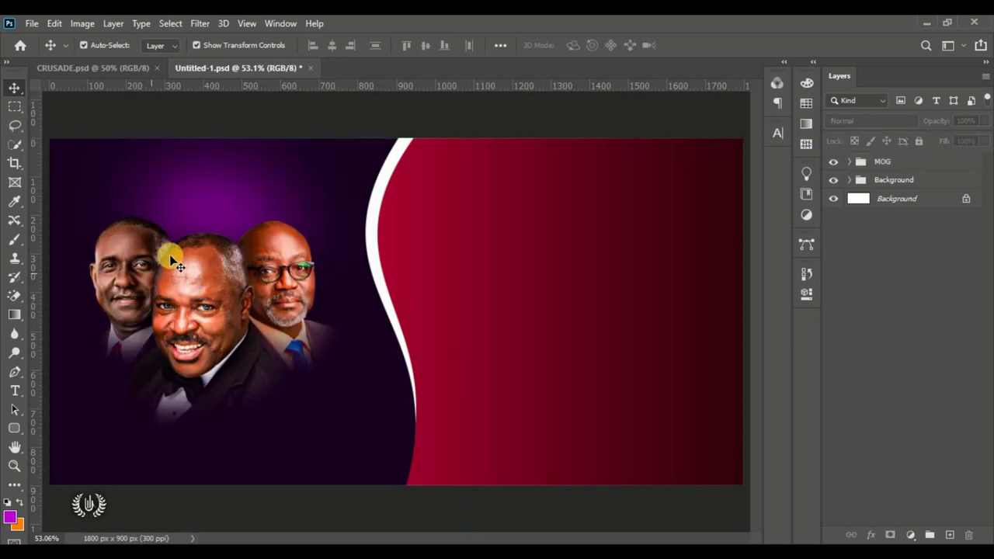
Place a new text layer on the crimson side with white ffffff text colour
left_click(17, 390)
left_click(54, 386)
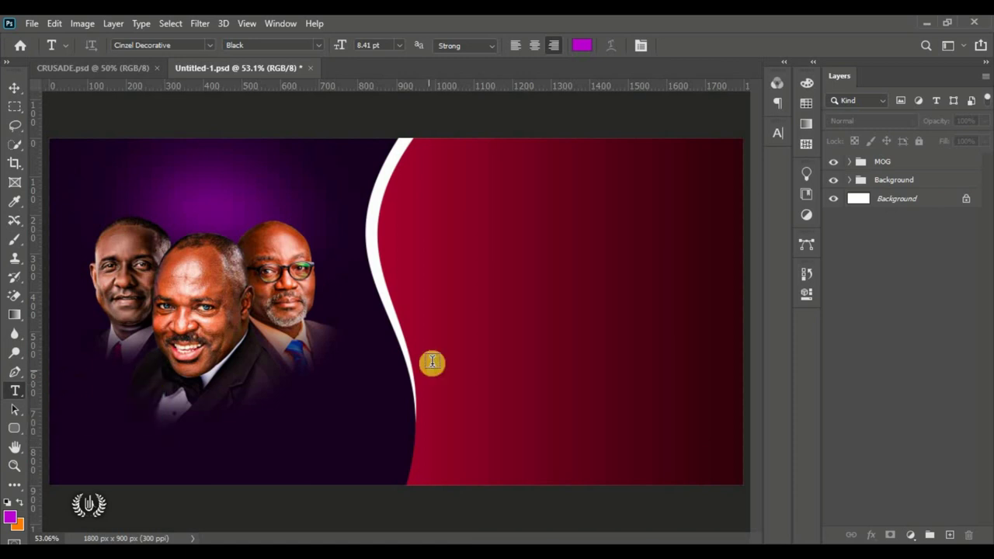
left_click(511, 177)
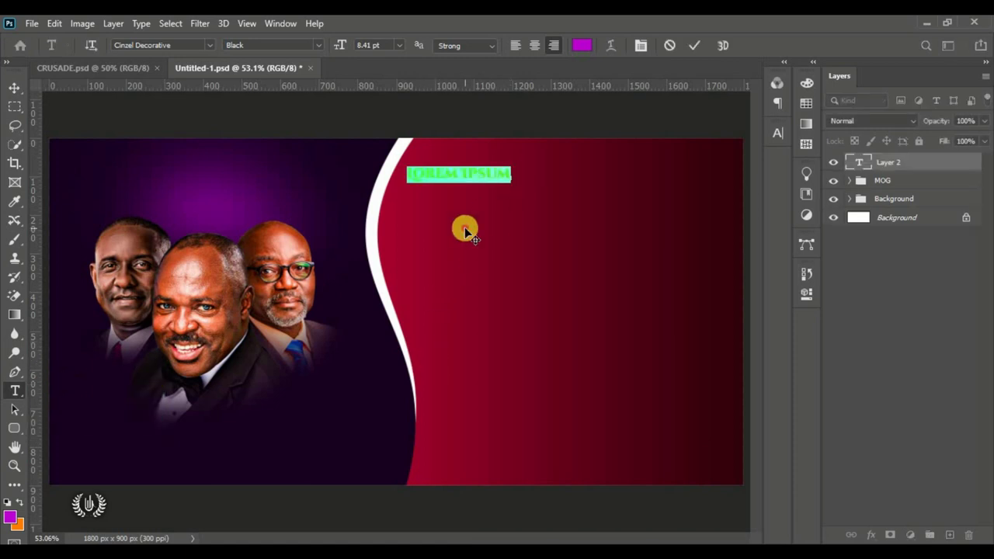
left_click_drag(461, 228, 544, 267)
left_click(583, 47)
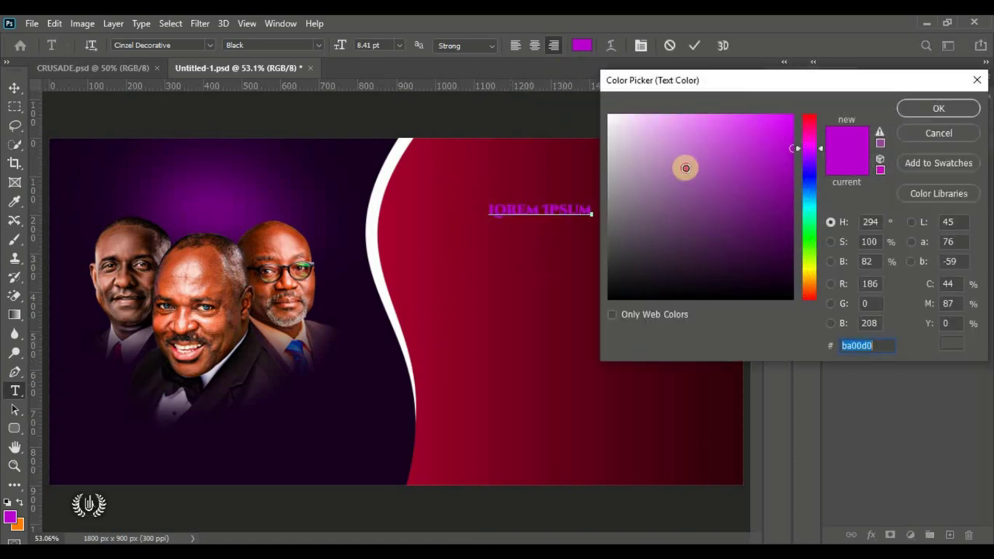
type("ffffff")
left_click(945, 104)
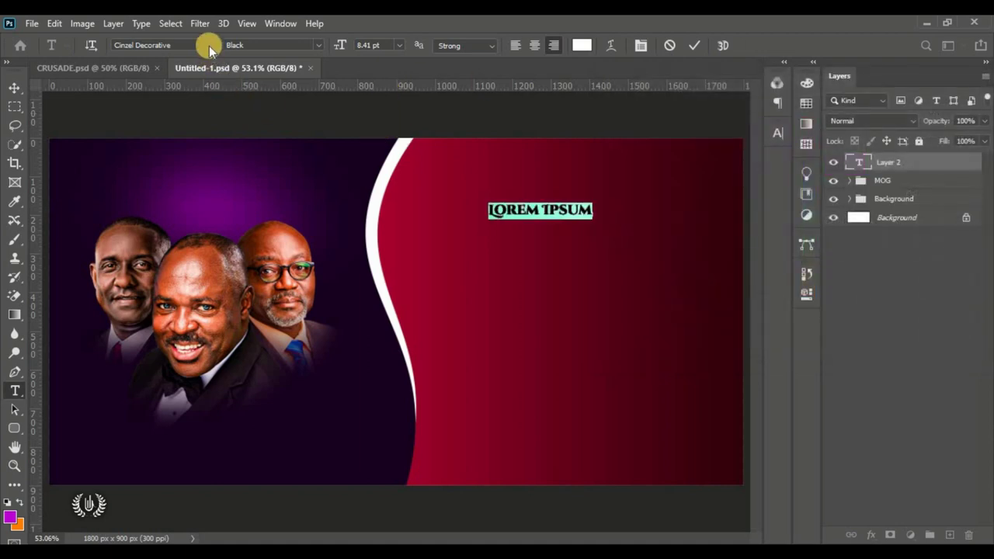
Set the text to Montserrat Black at 15 pt
left_click(208, 46)
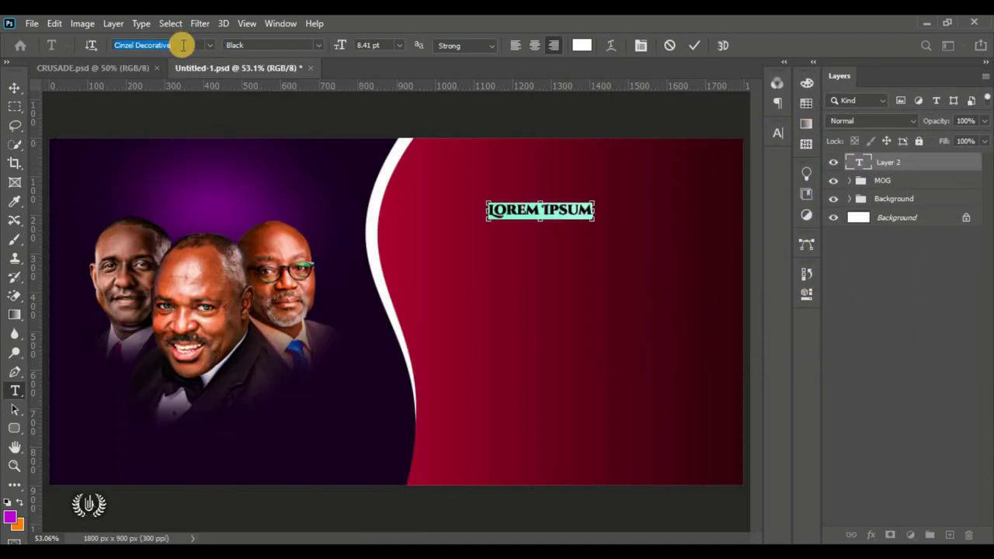
type("M")
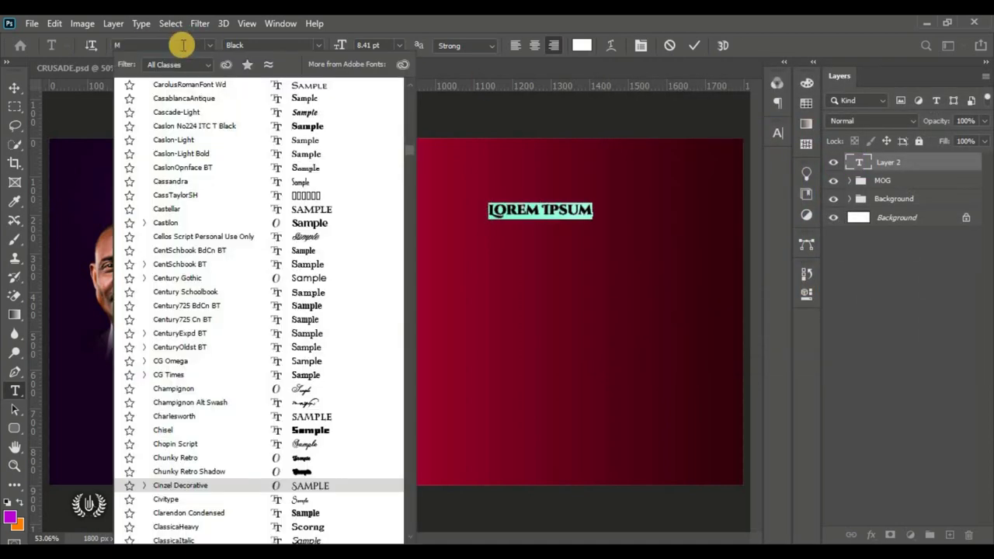
type("o")
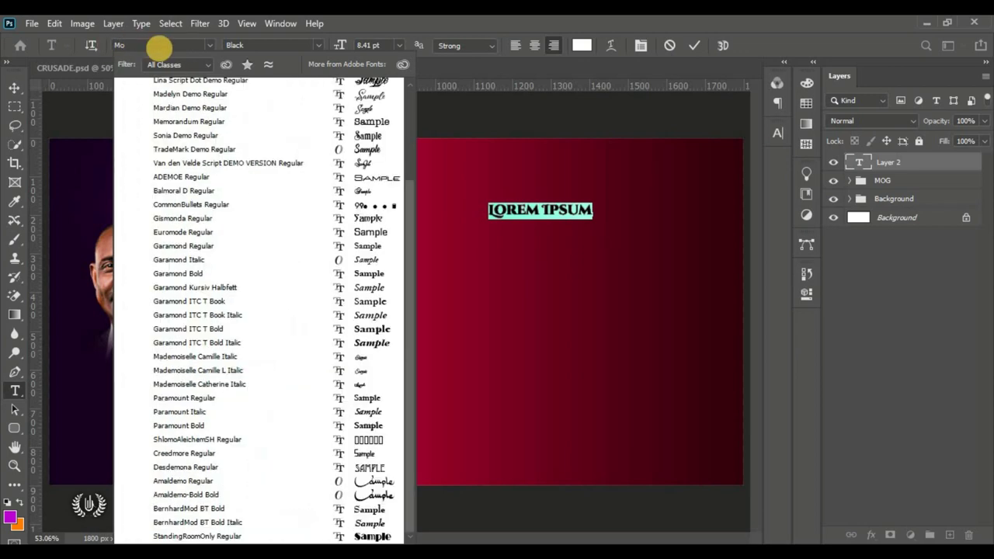
type("nster")
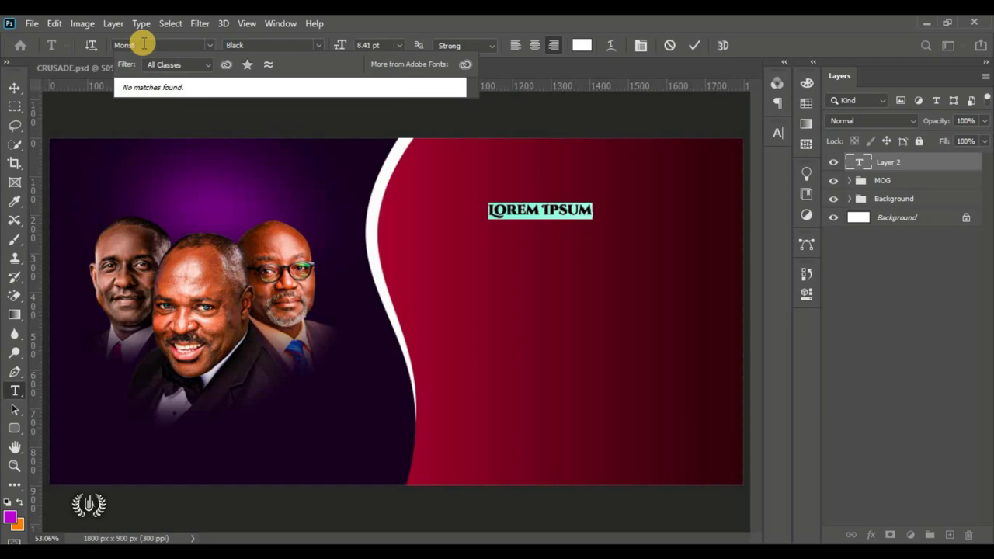
key("BackSpace")
key("BackSpace")
key("BackSpace")
key("BackSpace")
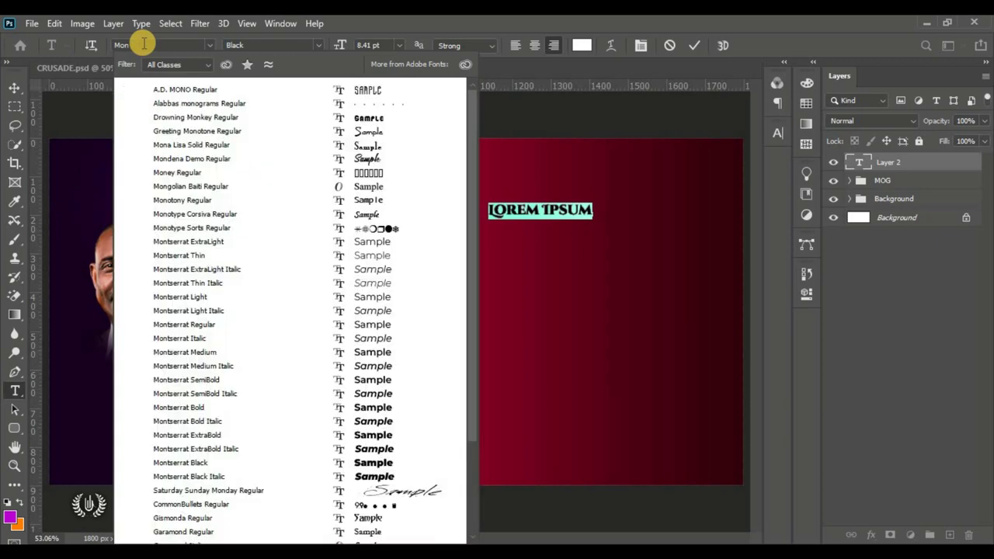
left_click(190, 435)
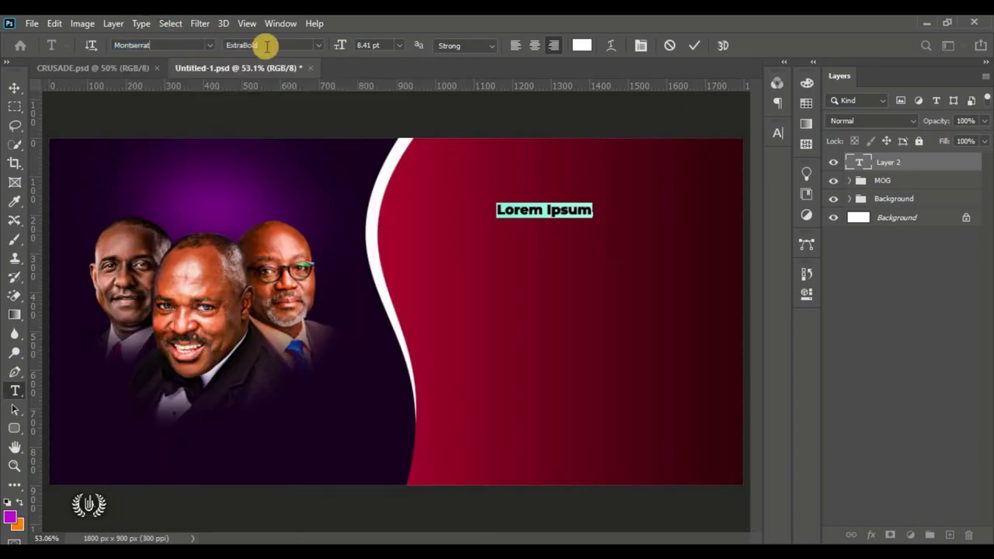
left_click(319, 46)
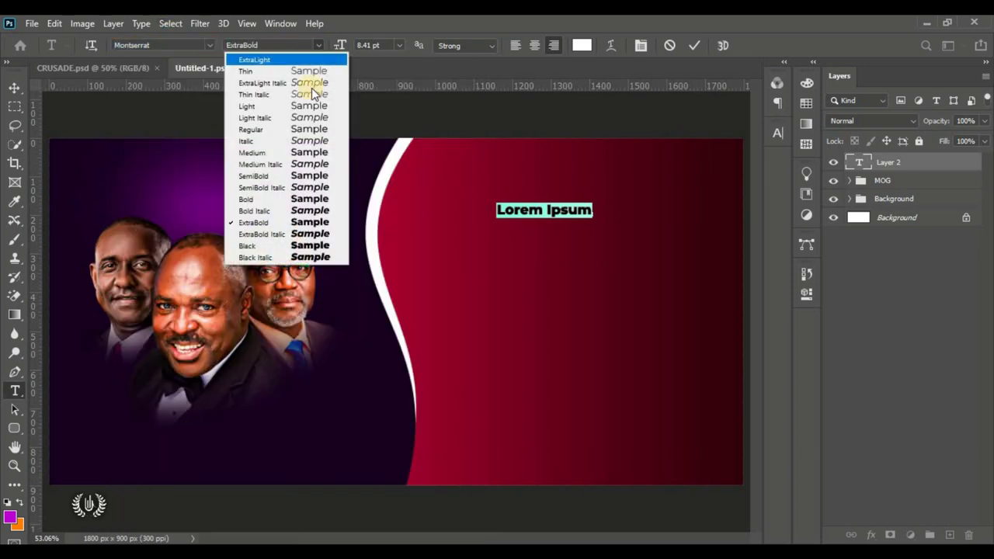
left_click(310, 245)
left_click(549, 212)
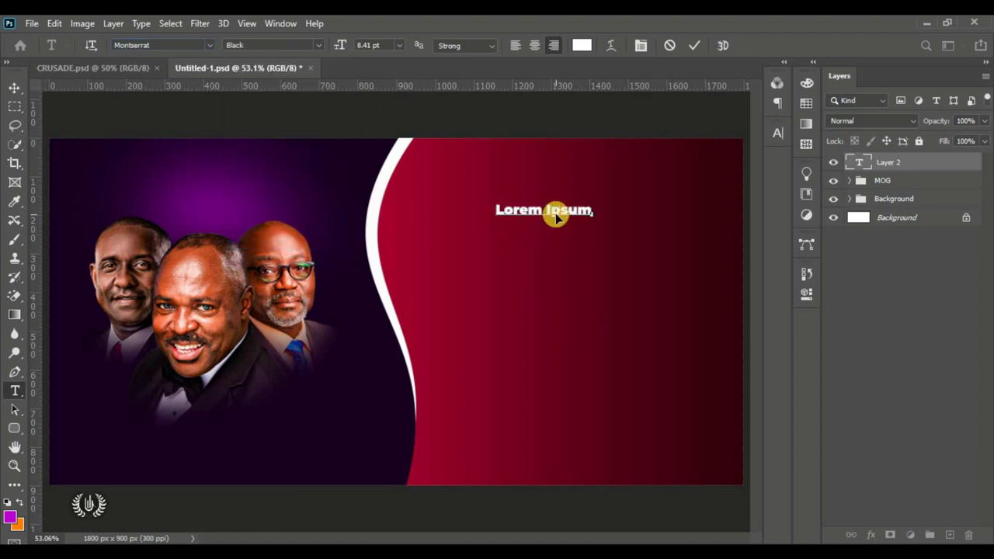
key("ctrl+a")
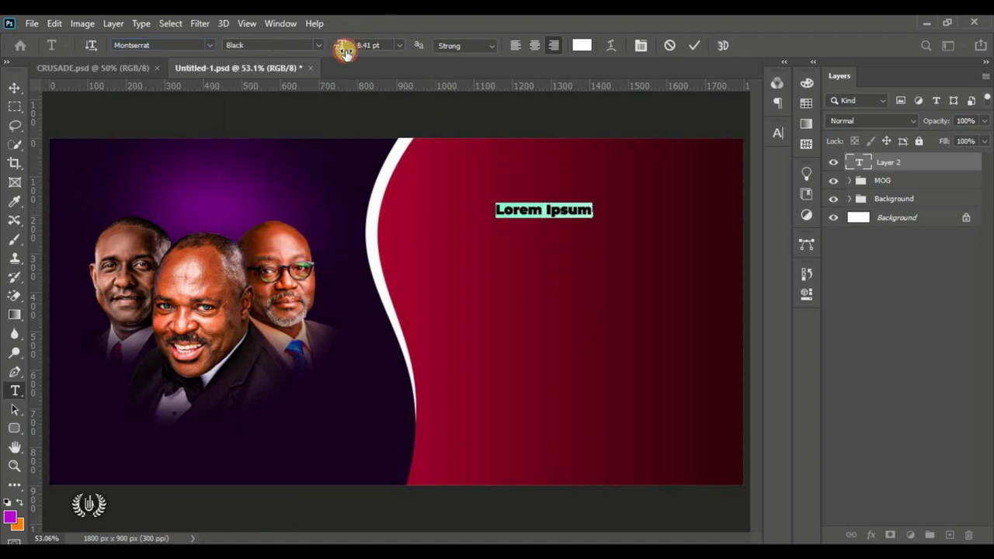
left_click_drag(346, 51, 377, 44)
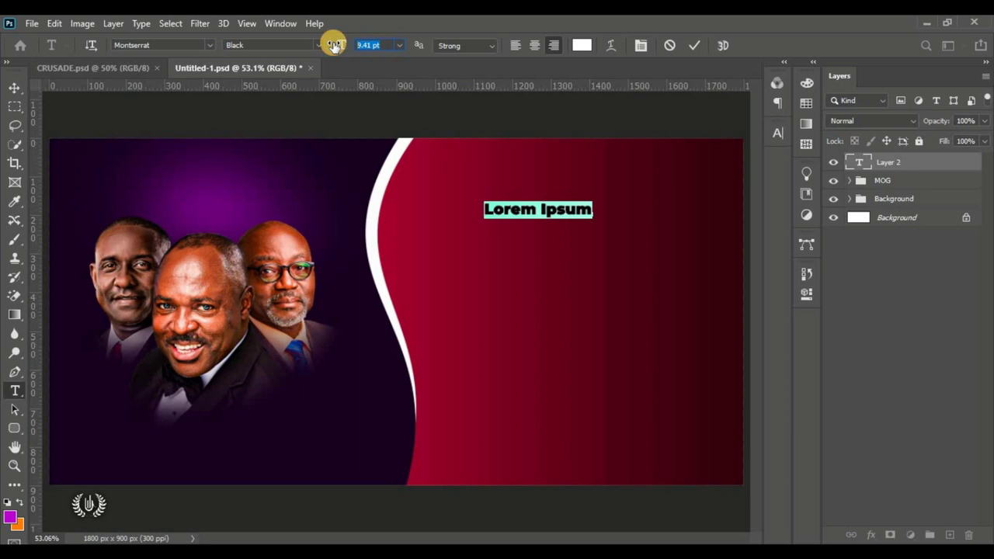
key("Return")
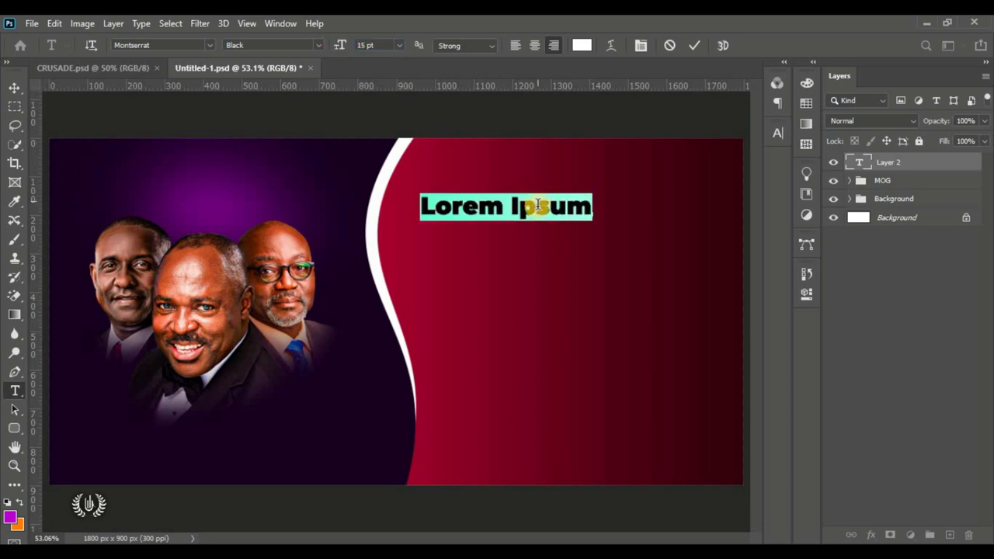
Enter CRUSADE as the title text and commit it
type("CRUSADE")
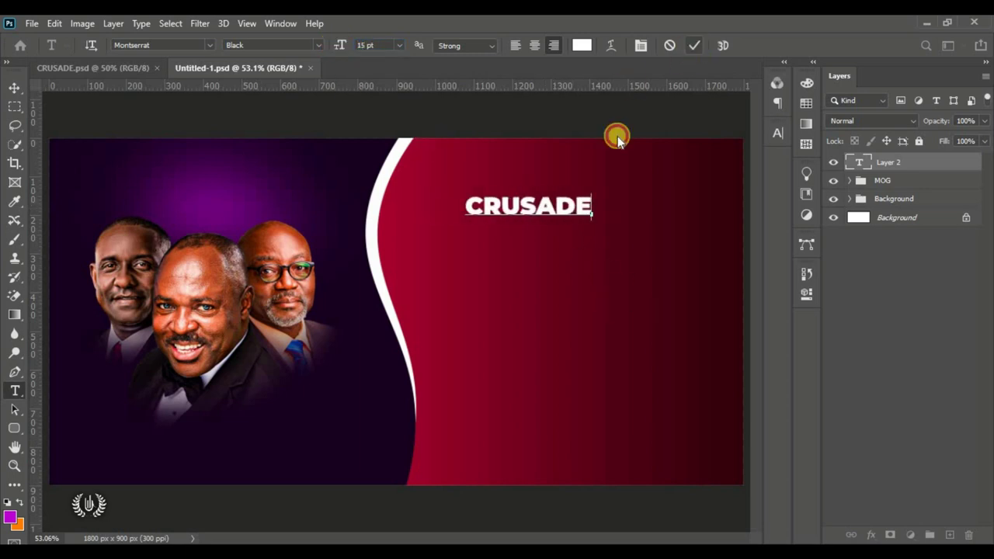
key("ctrl+Return")
left_click_drag(14, 88, 56, 92)
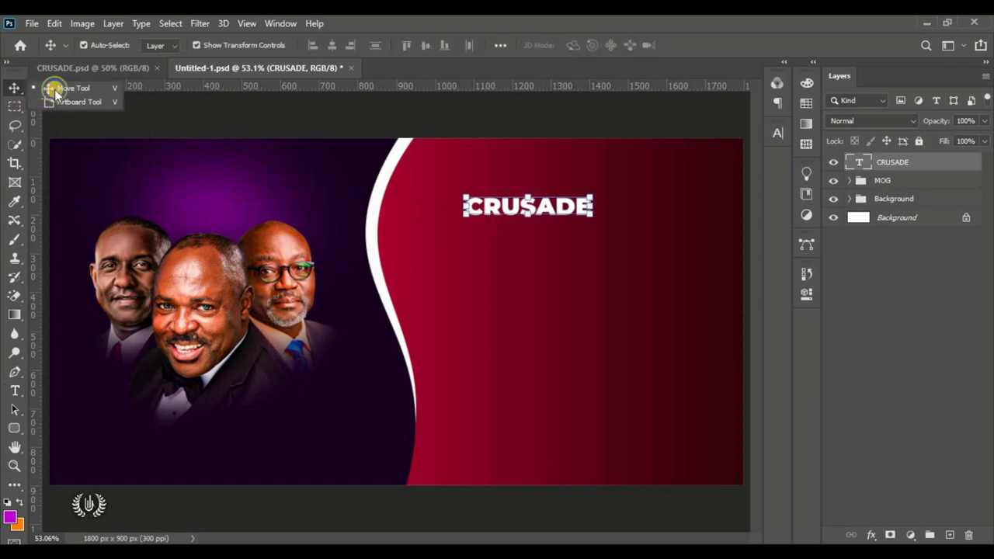
Scale CRUSADE up to about 229% and nudge it down about 20 px
left_click(54, 23)
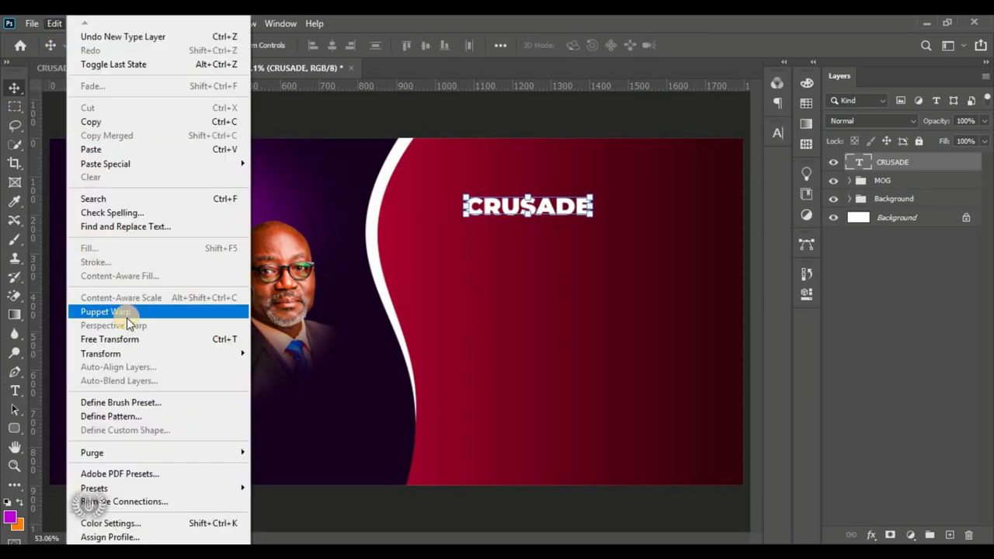
left_click(154, 340)
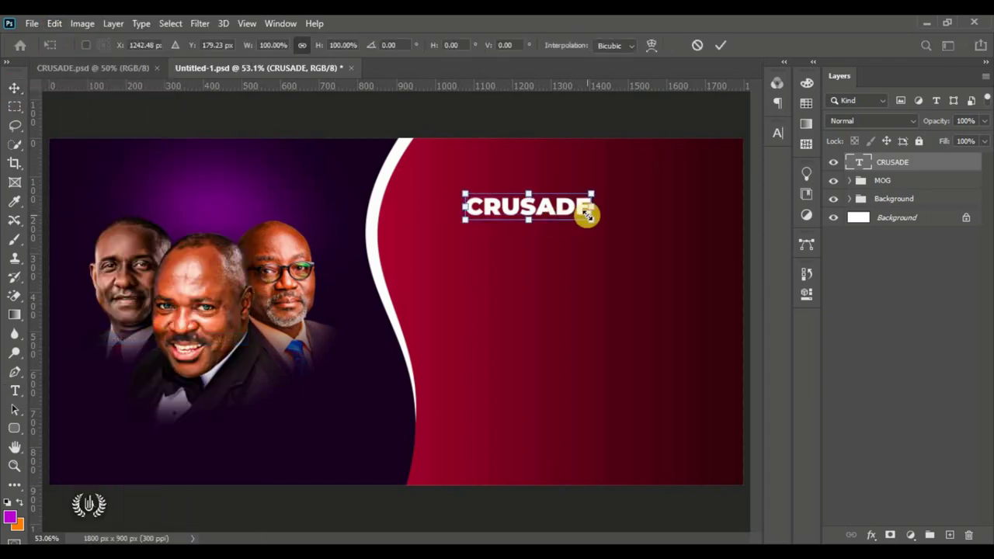
left_click_drag(596, 224, 742, 256)
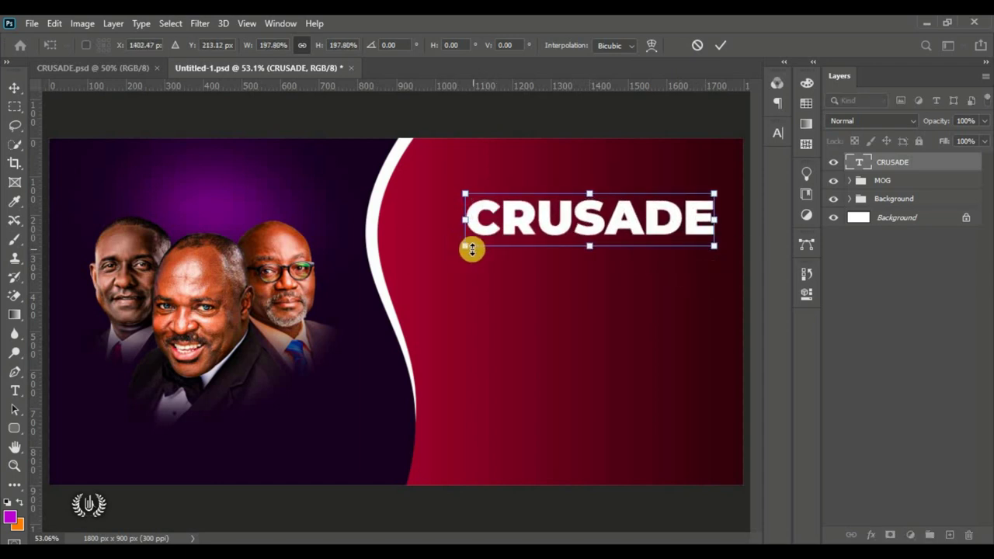
left_click_drag(457, 258, 439, 276)
left_click(720, 45)
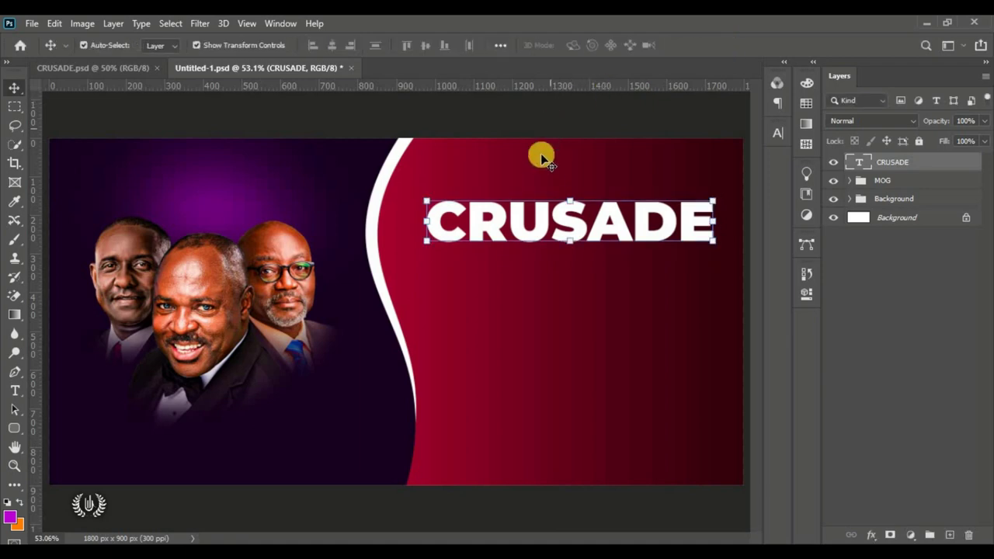
mouse_move(568, 224)
left_mouse_down()
mouse_move(570, 239)
mouse_move(572, 228)
left_mouse_up()
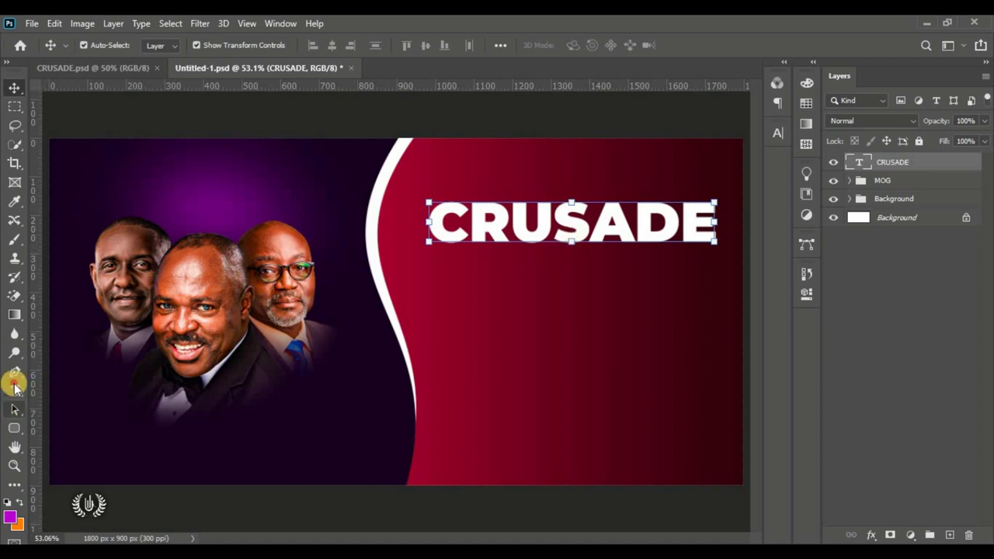
left_click_drag(14, 389, 57, 390)
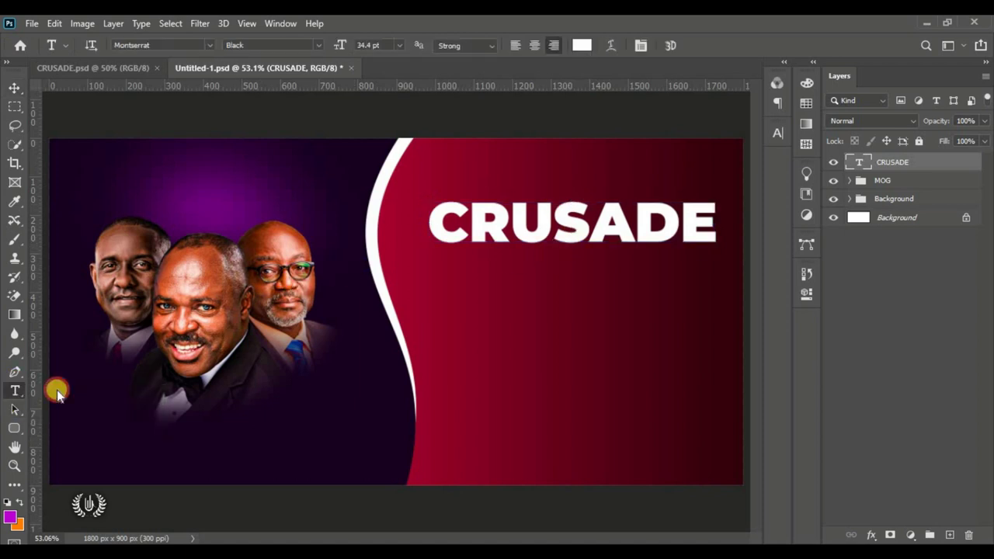
Start a new text line above CRUSADE in Montserrat SemiBold at 10 pt
left_click(448, 180)
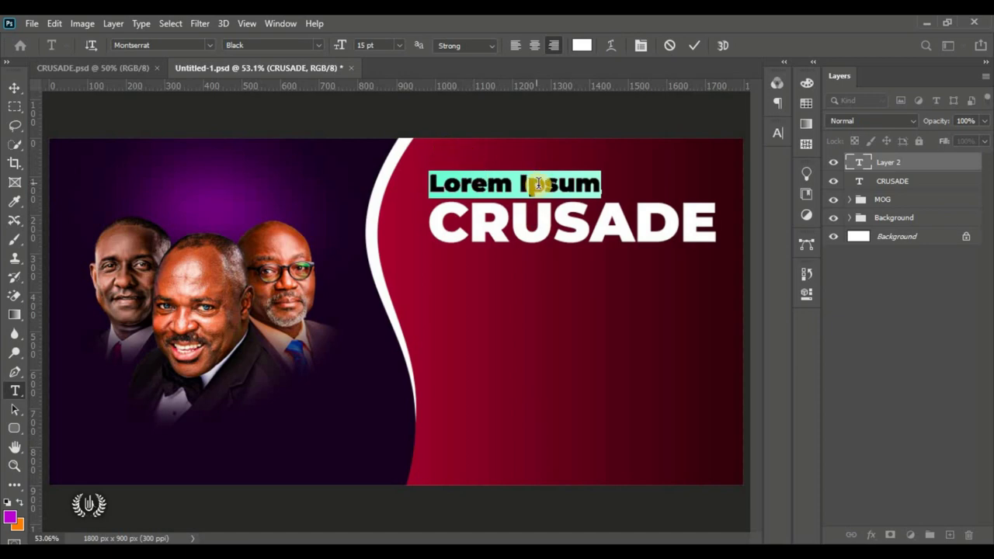
scroll(639, 186, "up", 2)
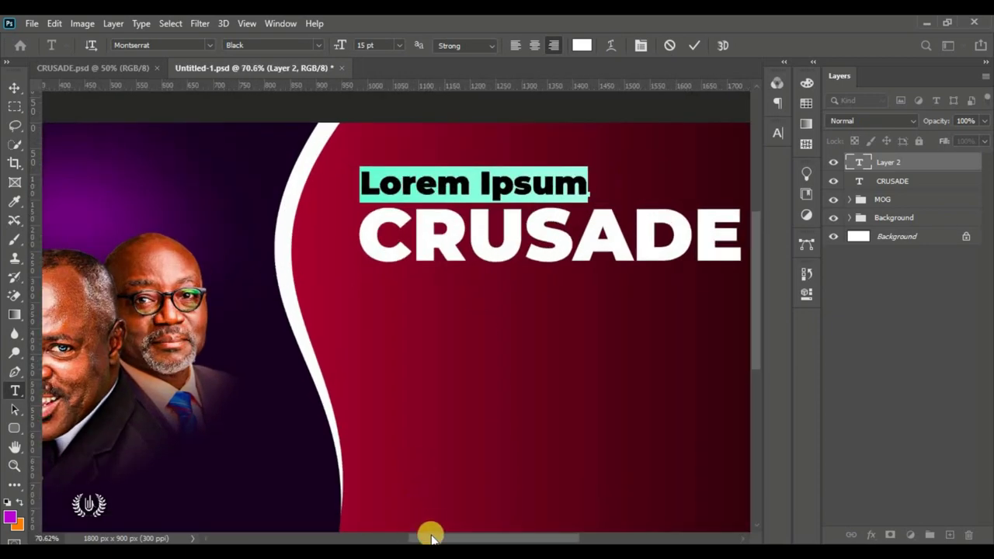
left_click_drag(431, 535, 456, 536)
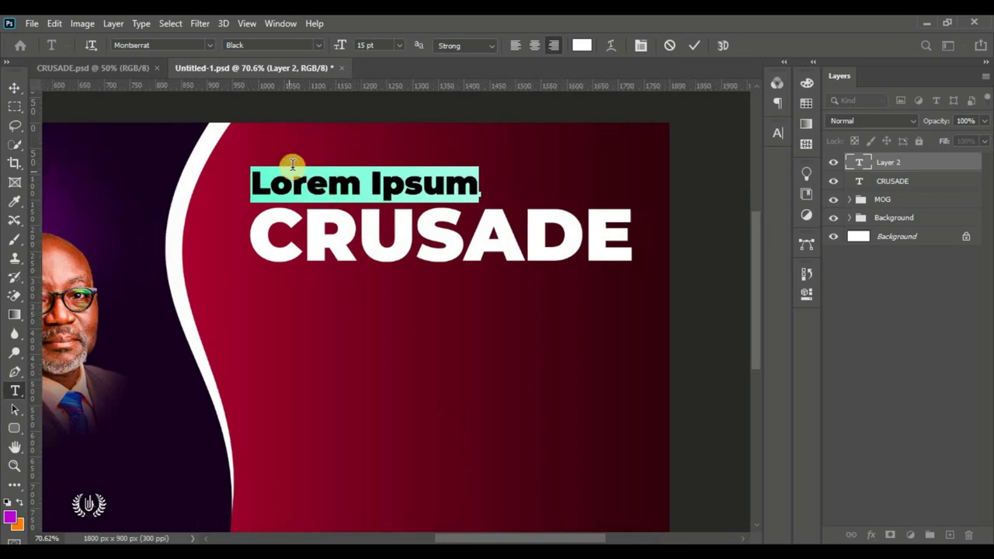
left_click(320, 44)
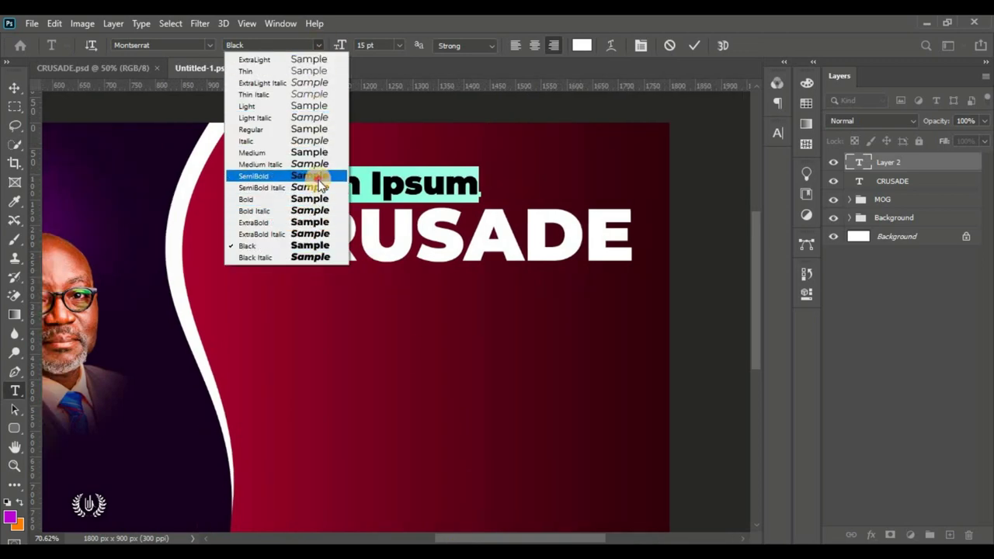
left_click(320, 184)
left_click_drag(378, 44, 238, 44)
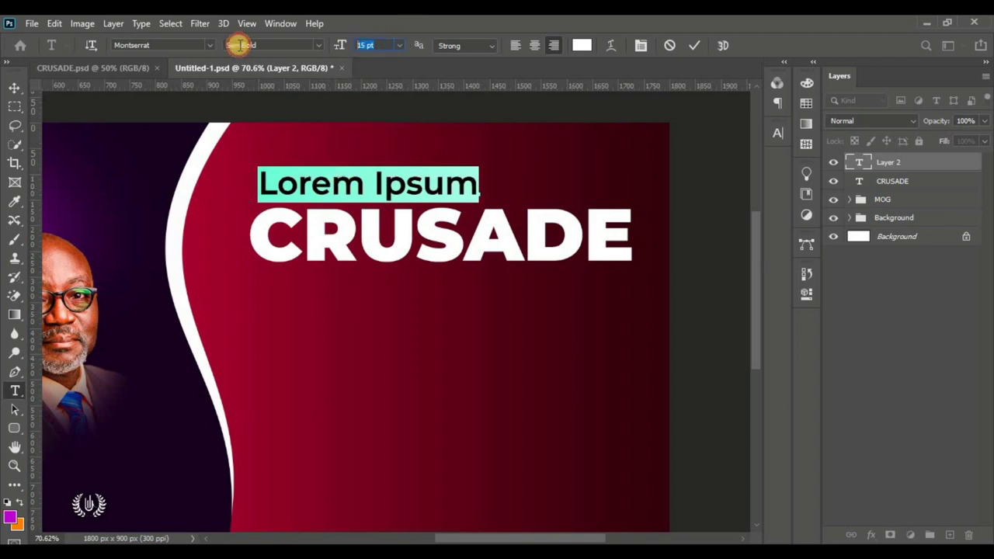
key("Return")
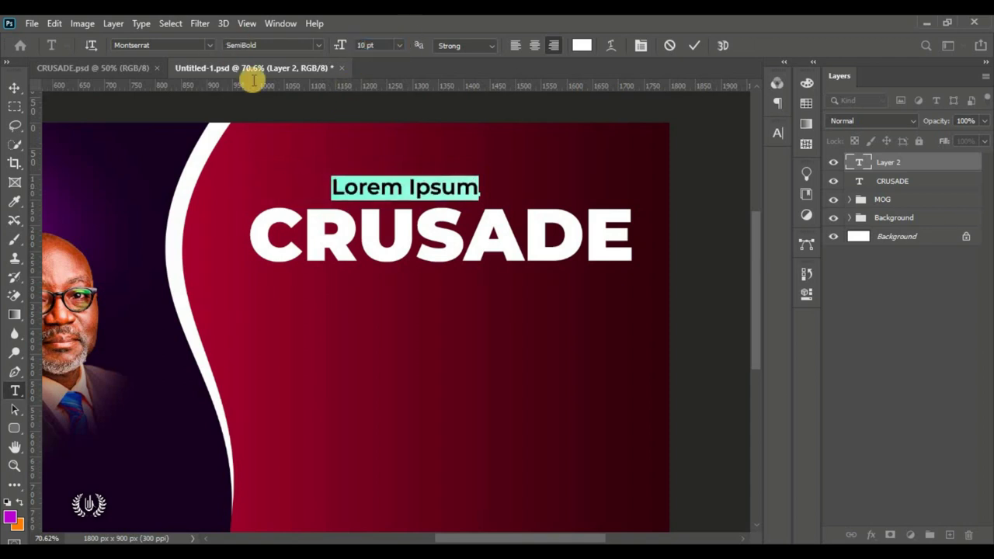
Type CALL OUT YOUR SORROWS as the subtitle and commit it
left_click(388, 178)
key("ctrl+a")
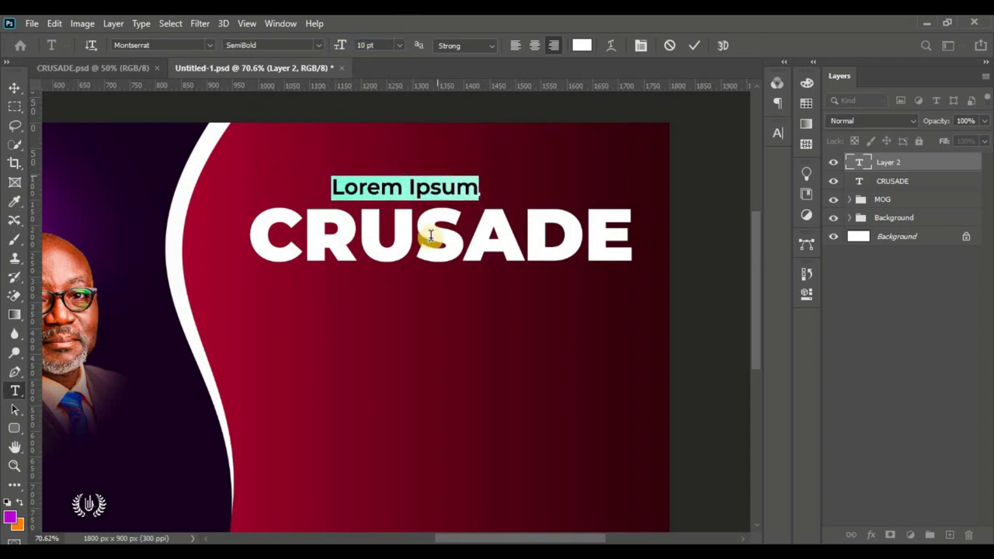
left_click_drag(388, 220, 320, 221)
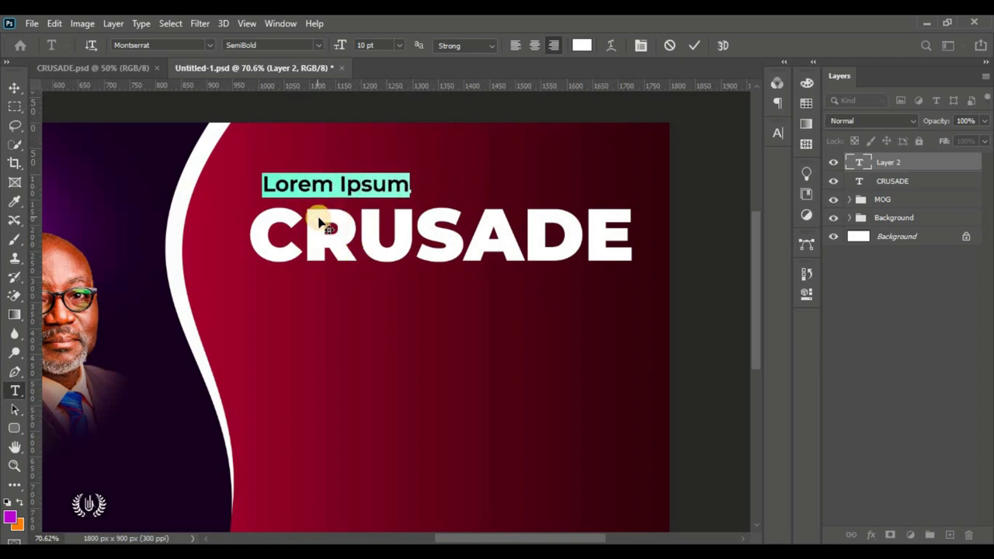
type("CALL OUT YOUR SORROW")
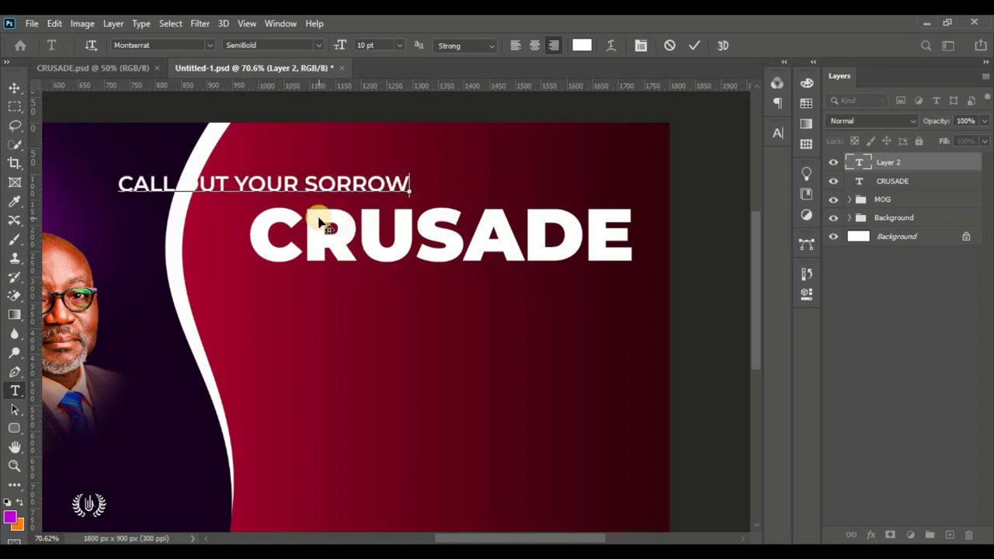
type("S,")
left_click(697, 45)
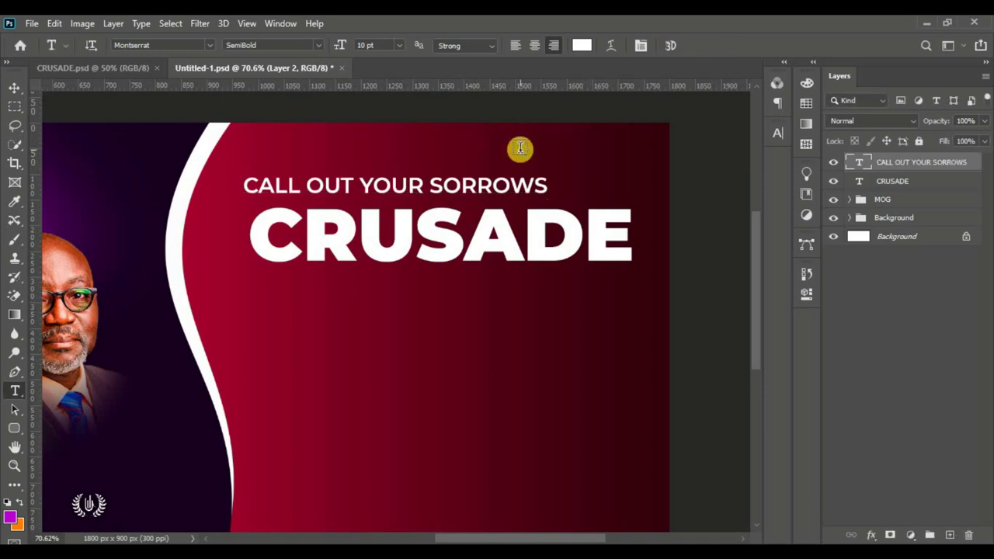
Scale the subtitle to about 82% and centre it over CRUSADE
left_click(13, 86)
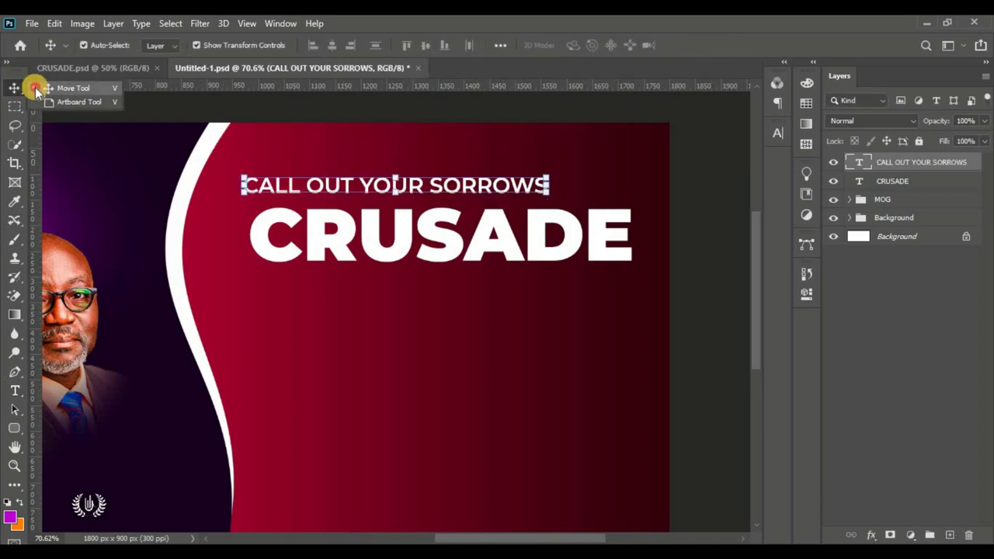
left_click(55, 23)
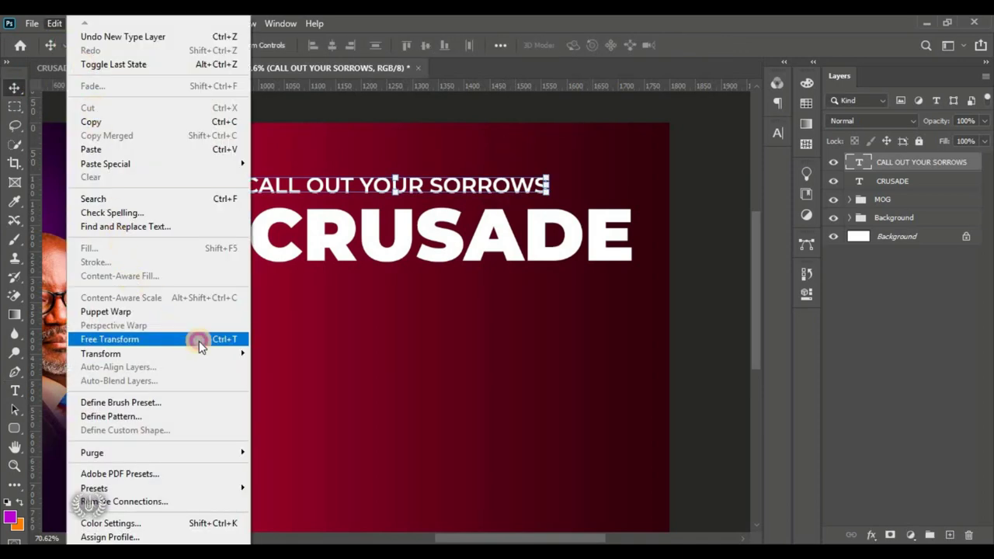
left_click(109, 340)
left_click_drag(250, 174, 285, 194)
left_click_drag(552, 178, 515, 183)
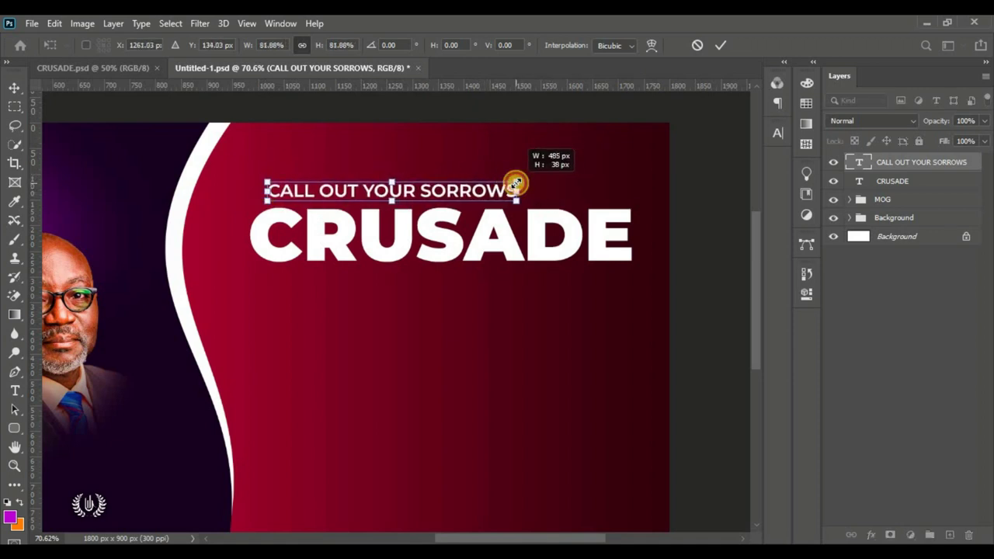
left_click_drag(394, 189, 408, 188)
left_click(718, 47)
left_click(417, 189)
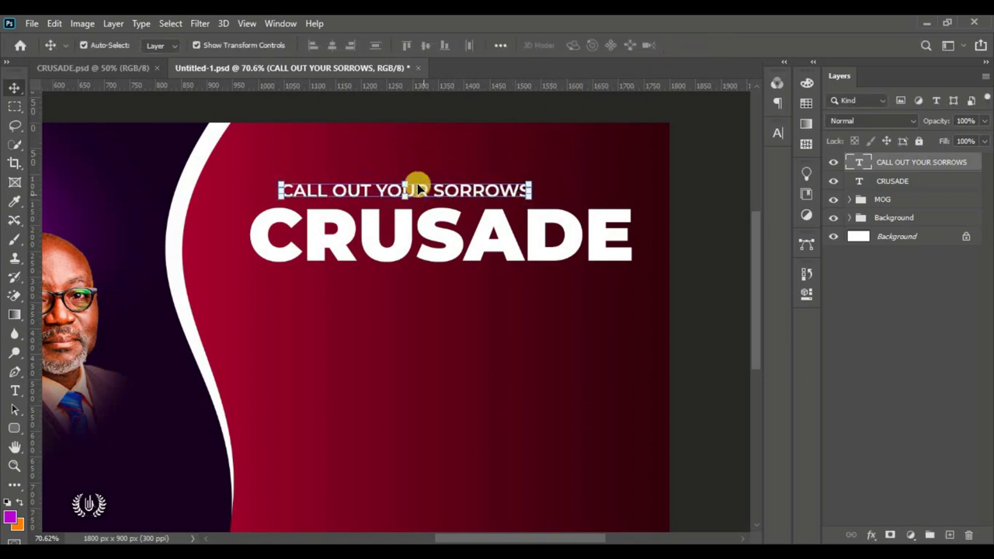
left_click(14, 428)
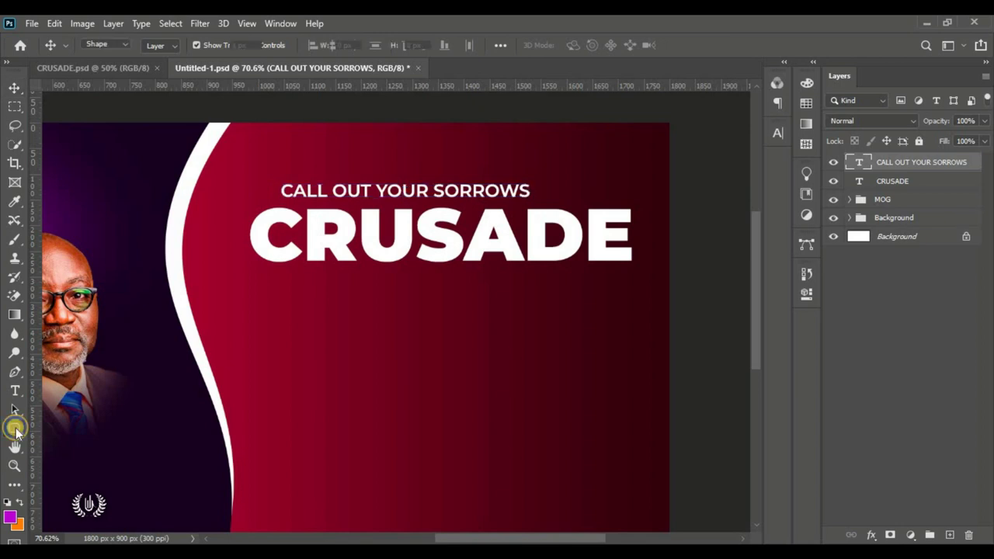
Draw a thin rectangle, about 128 × 19 px, right of SORROWS
right_click(14, 428)
left_click(123, 429)
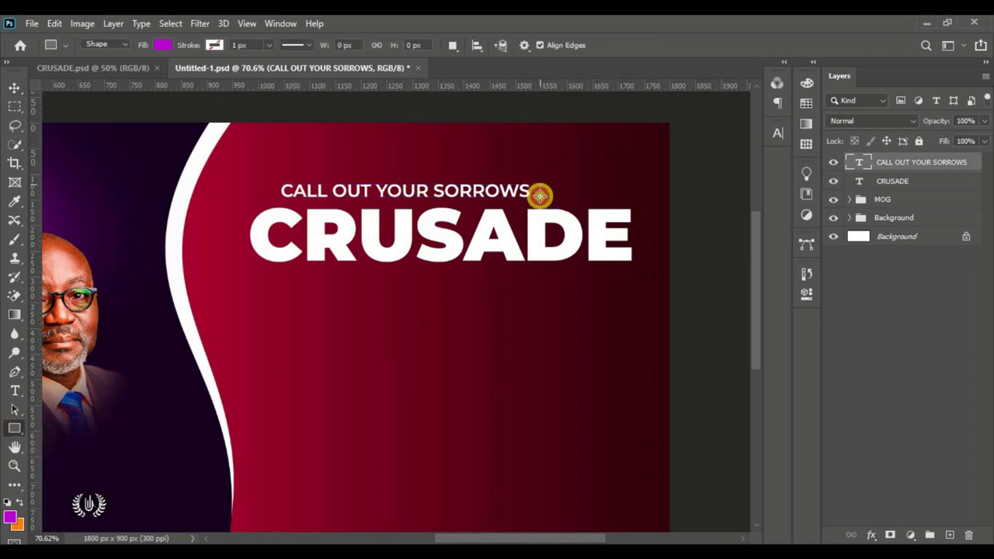
left_click_drag(539, 186, 604, 193)
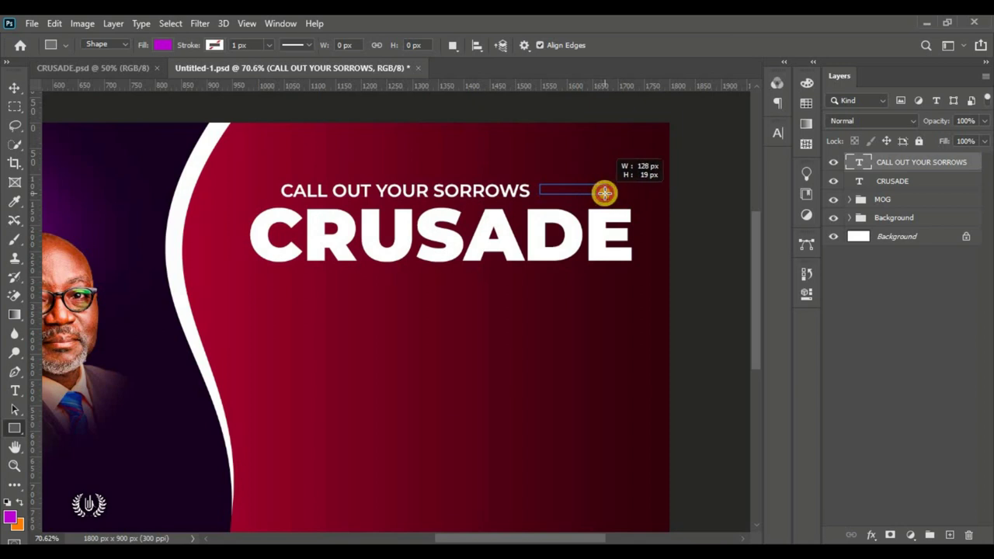
left_click_drag(604, 192, 604, 192)
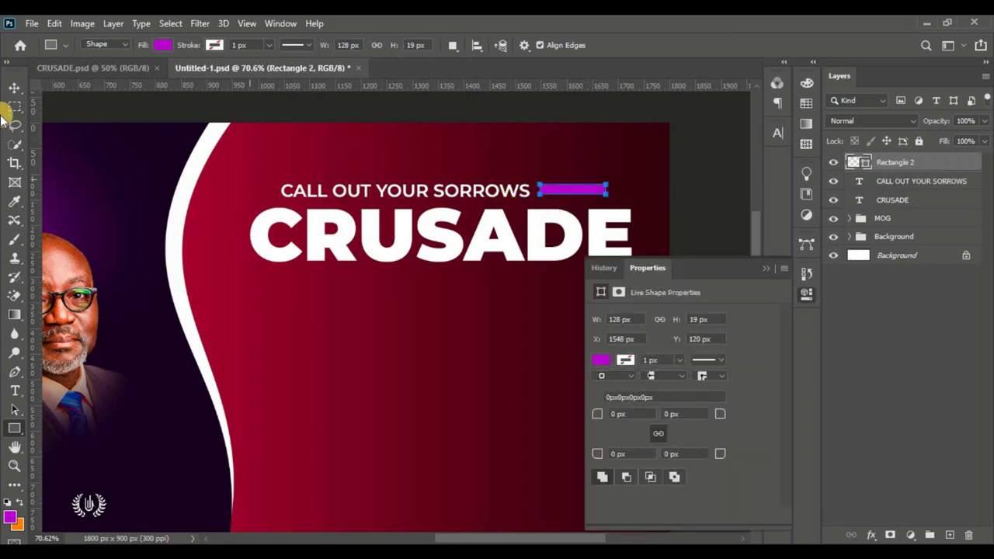
left_click(11, 92)
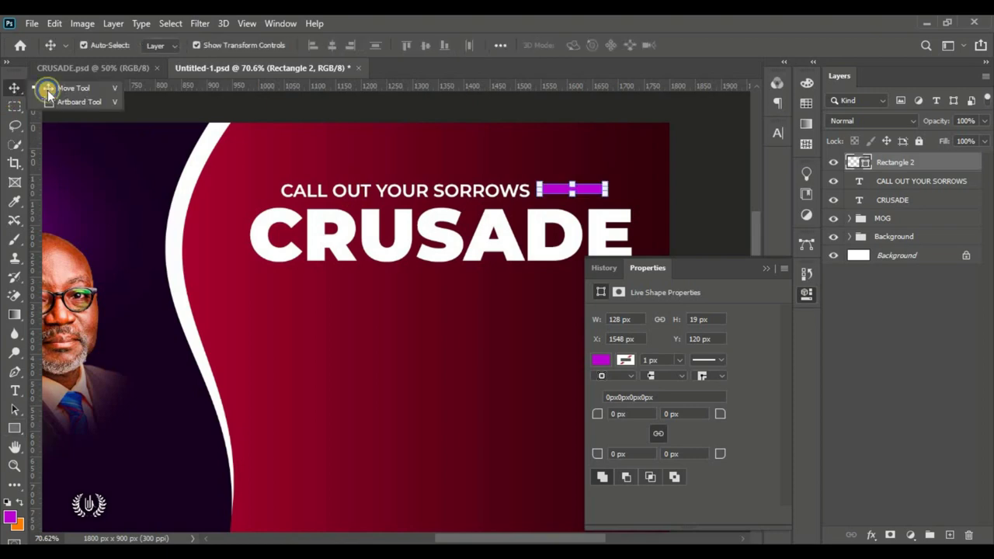
Fill the new bar with yellow ffcc00
double_click(864, 164)
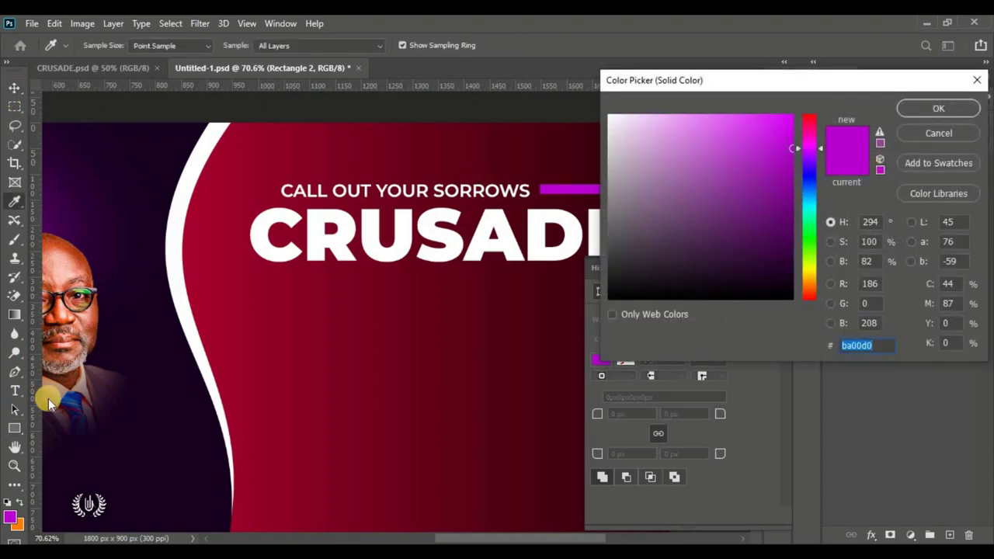
type("ff7e00")
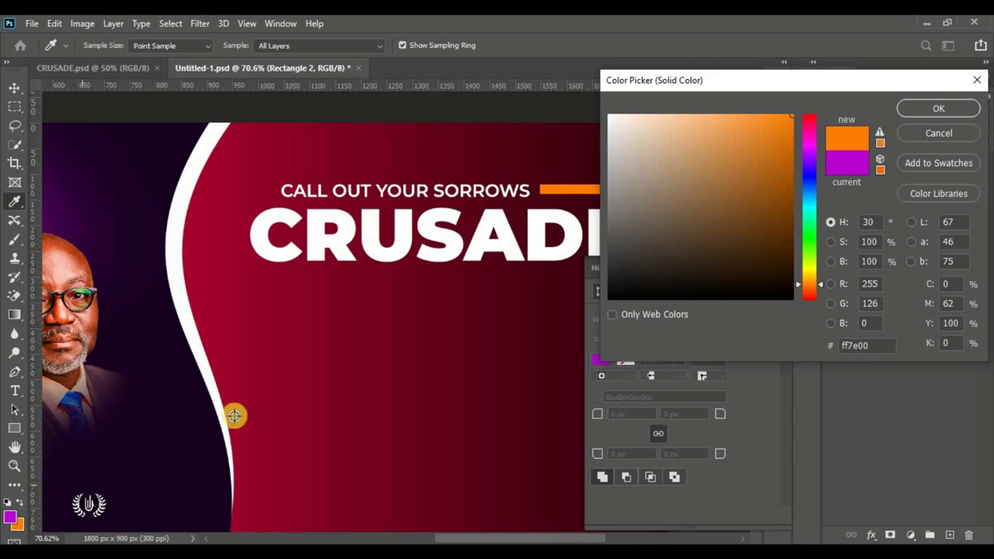
left_click_drag(764, 93, 349, 144)
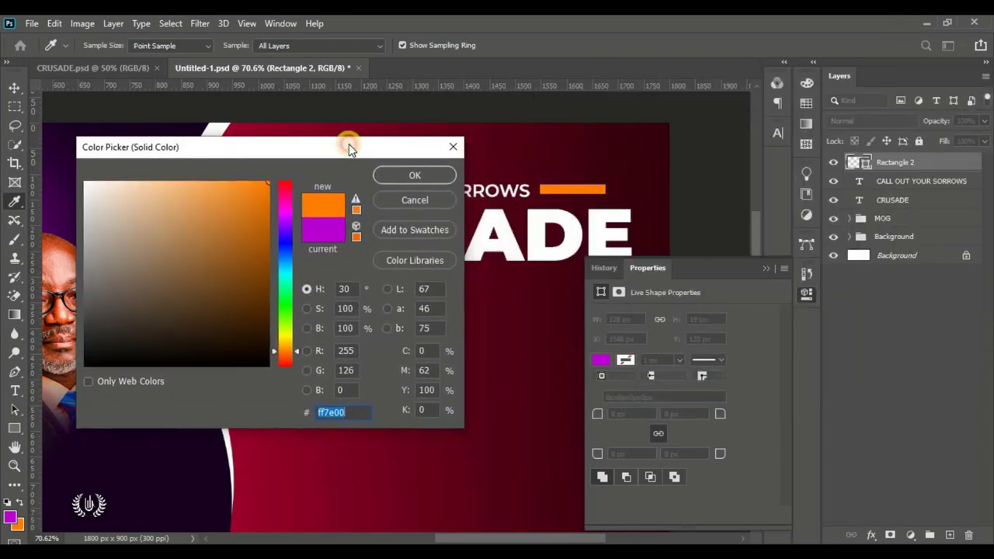
left_click_drag(288, 345, 287, 341)
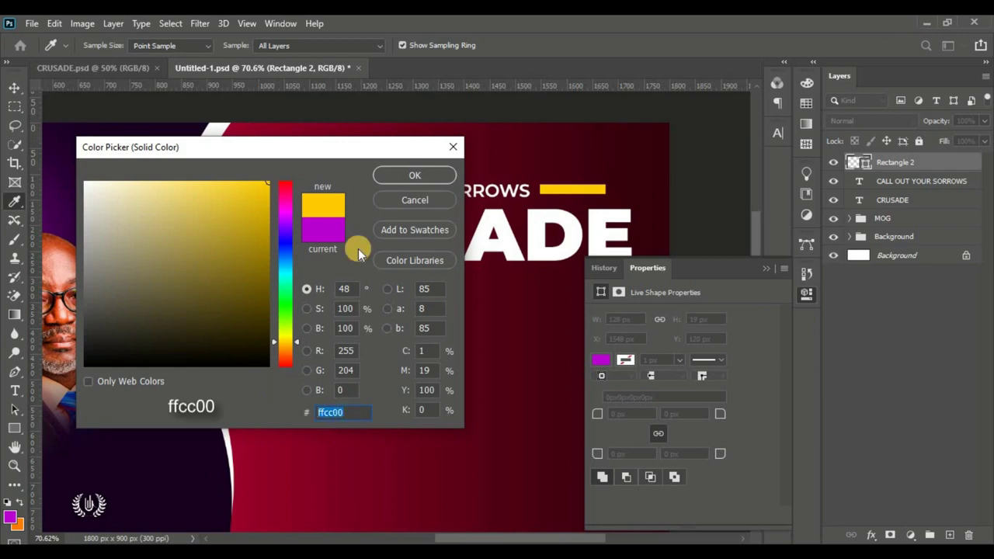
left_click(409, 175)
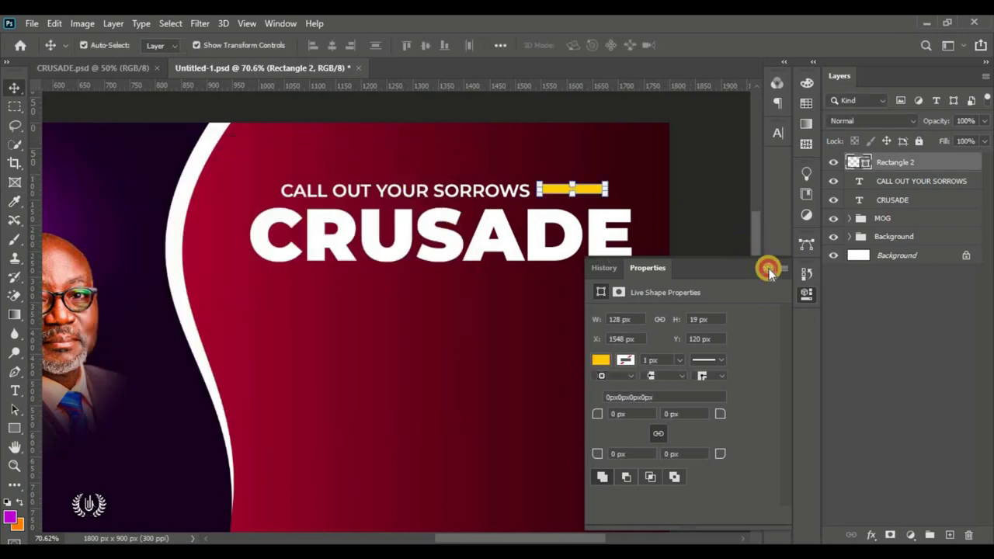
left_click(765, 268)
left_click(711, 218)
Nudge the yellow bar and the subtitle slightly left together
left_click(571, 192)
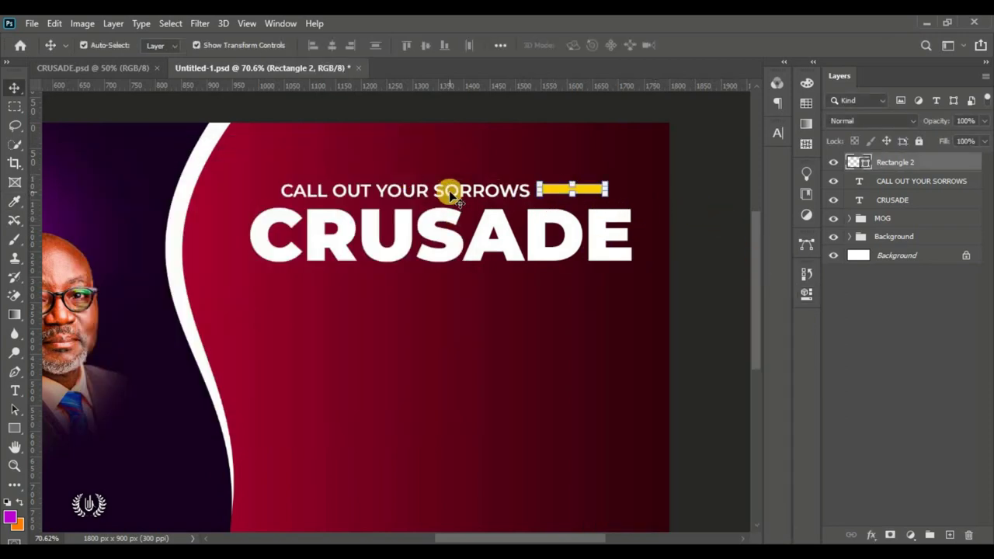
left_click(452, 195, "shift")
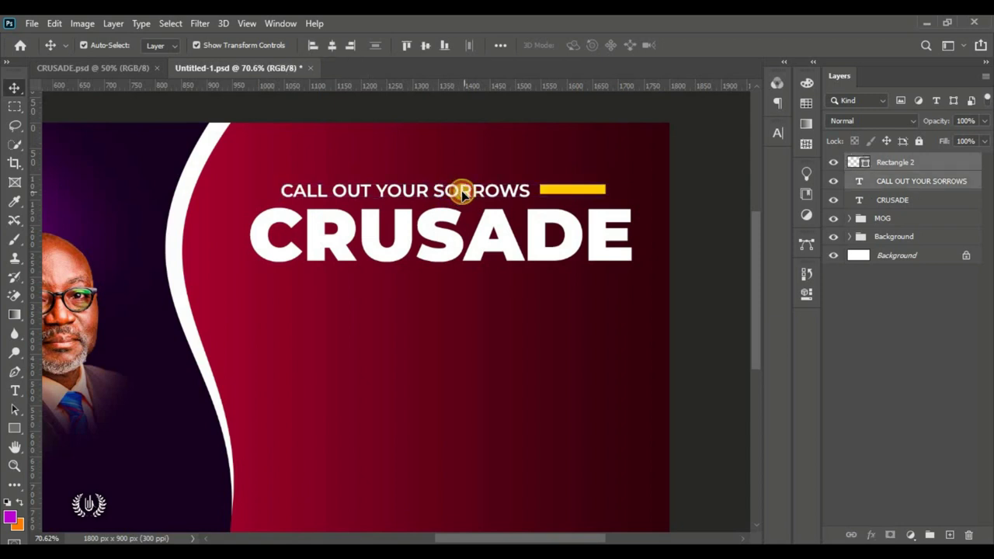
left_click_drag(463, 195, 465, 195)
left_click(734, 269)
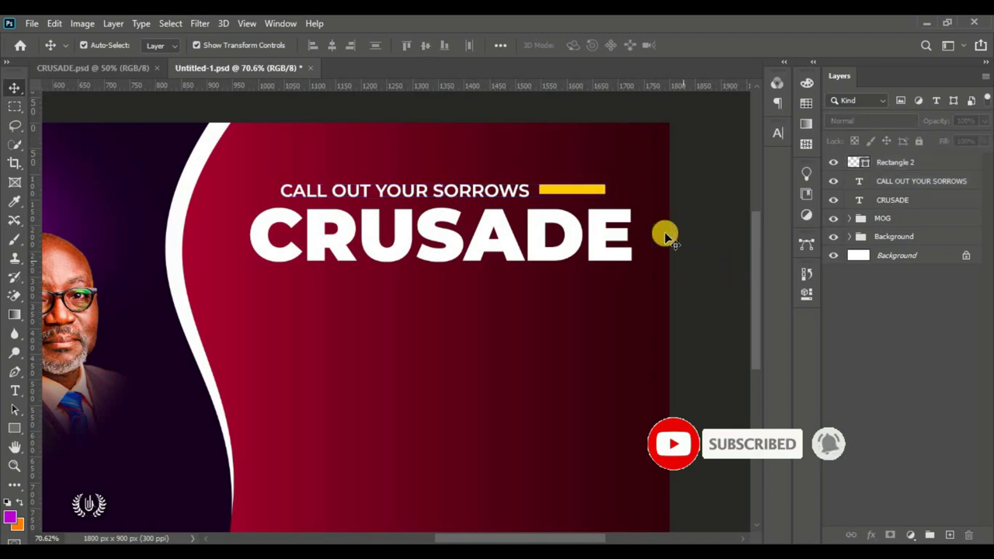
Fit the flyer on screen and start a Montserrat Medium text line below CRUSADE
key("ctrl+0")
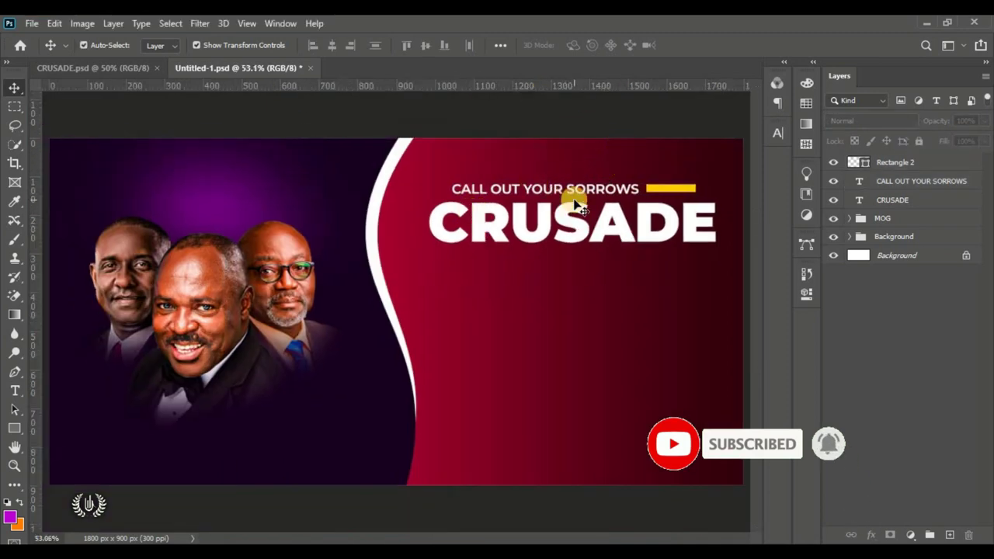
scroll(625, 192, "up", 2)
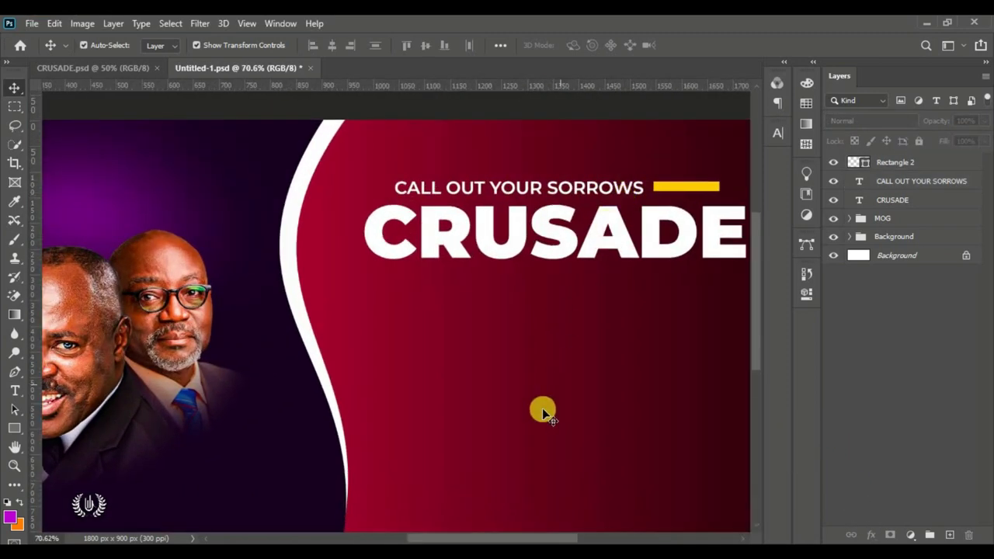
left_click_drag(454, 538, 512, 536)
scroll(524, 207, "up", 1)
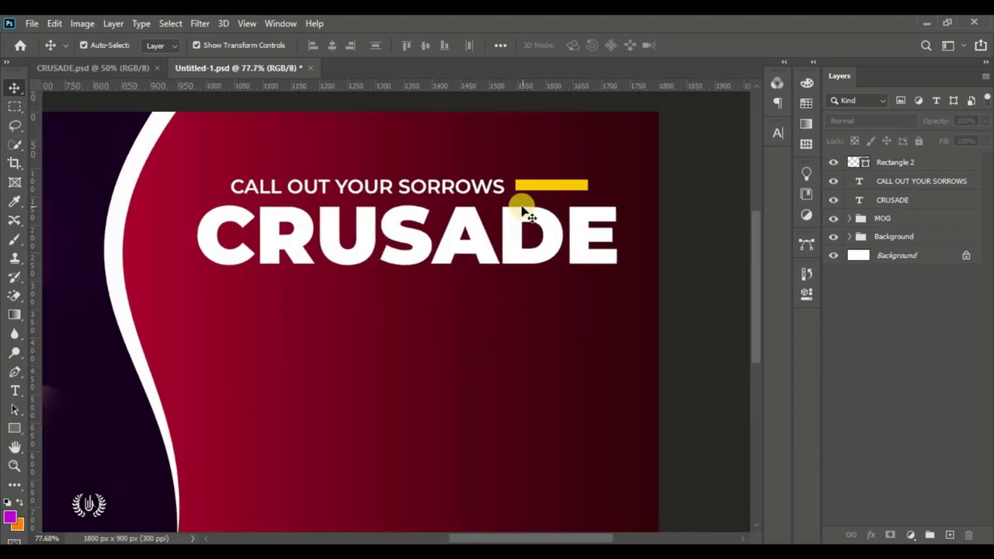
left_click(14, 390)
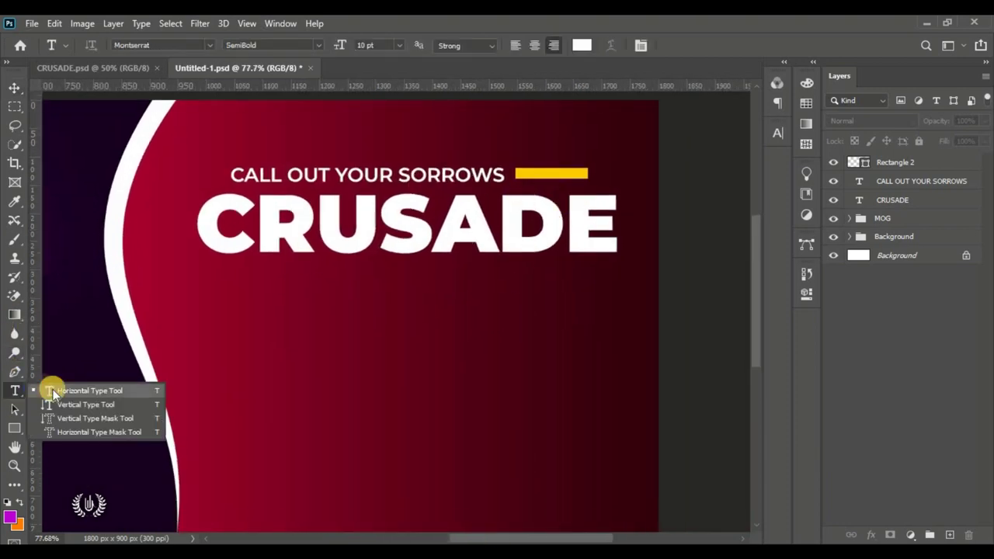
left_click(53, 391)
left_click(277, 292)
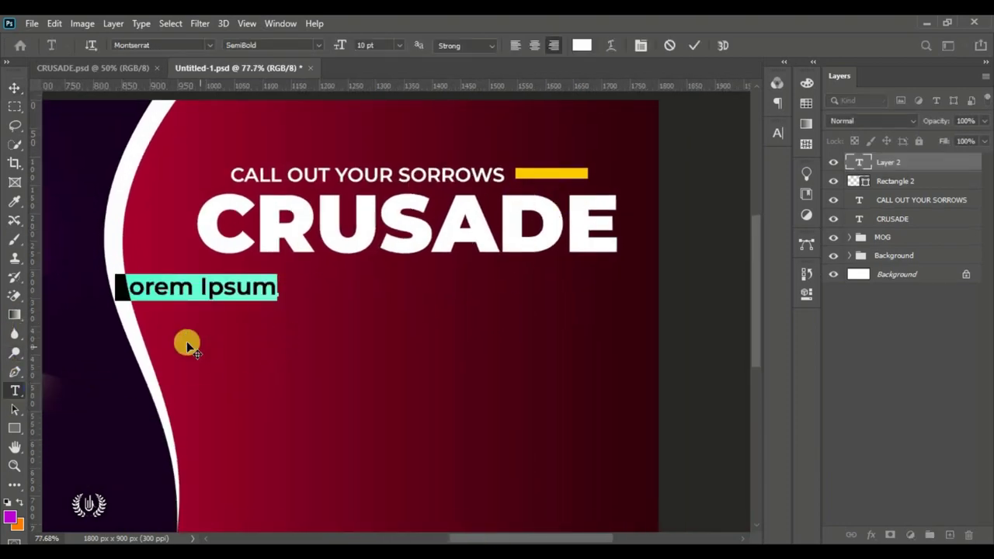
left_click_drag(186, 342, 299, 342)
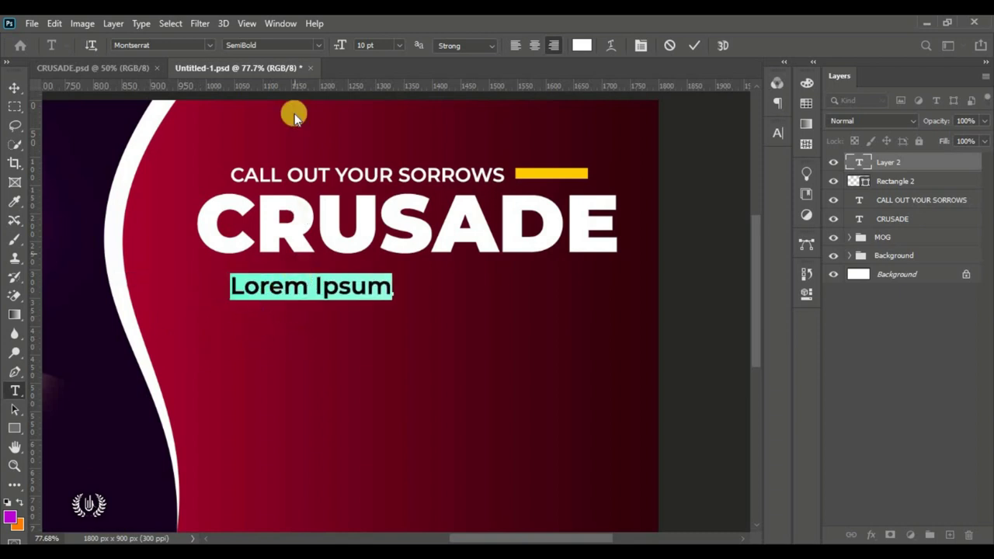
left_click(323, 44)
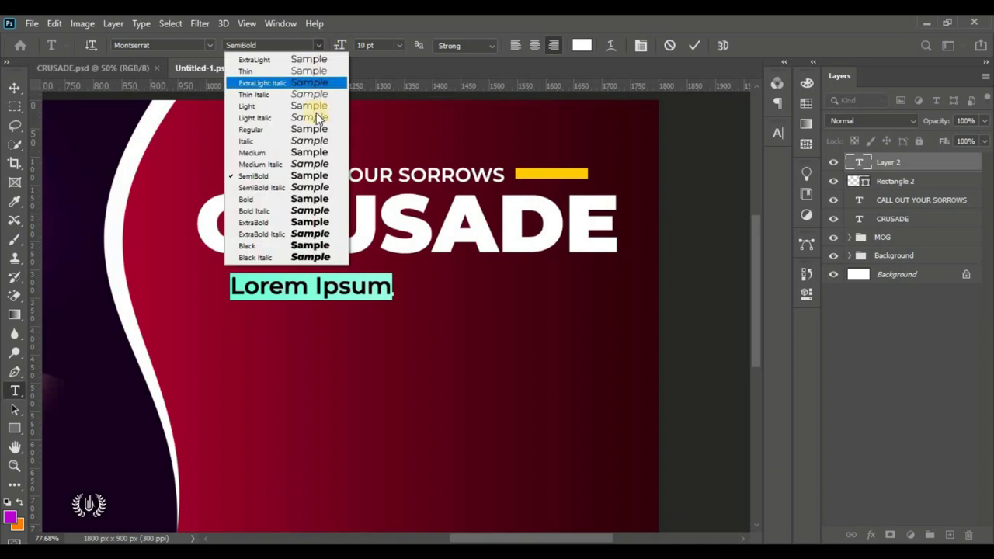
left_click(309, 152)
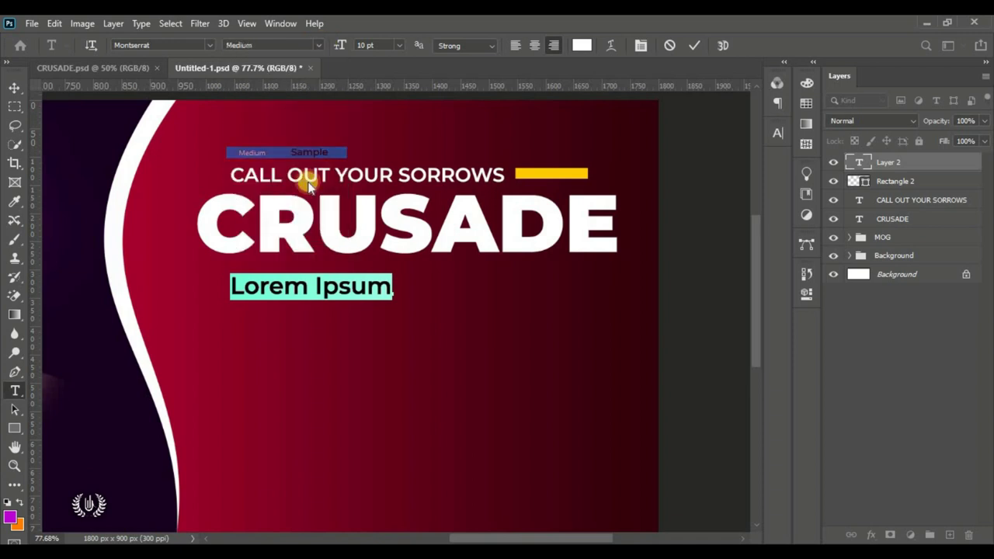
Type THEY HAVE TO DISAPPEAR and set it to 6 pt under CRUSADE
left_click(311, 292)
key("ctrl+a")
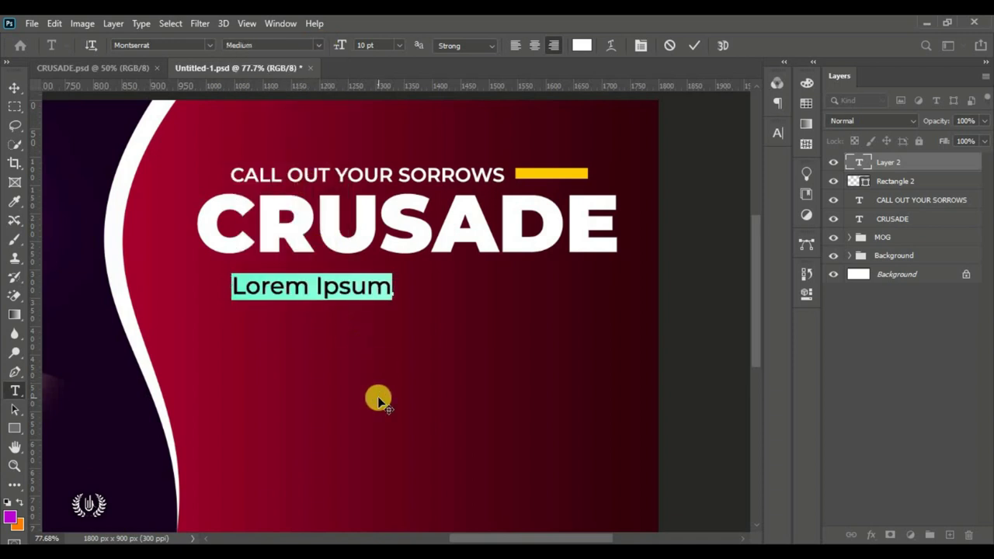
type("THEY HAVE TO DISAPPEAR")
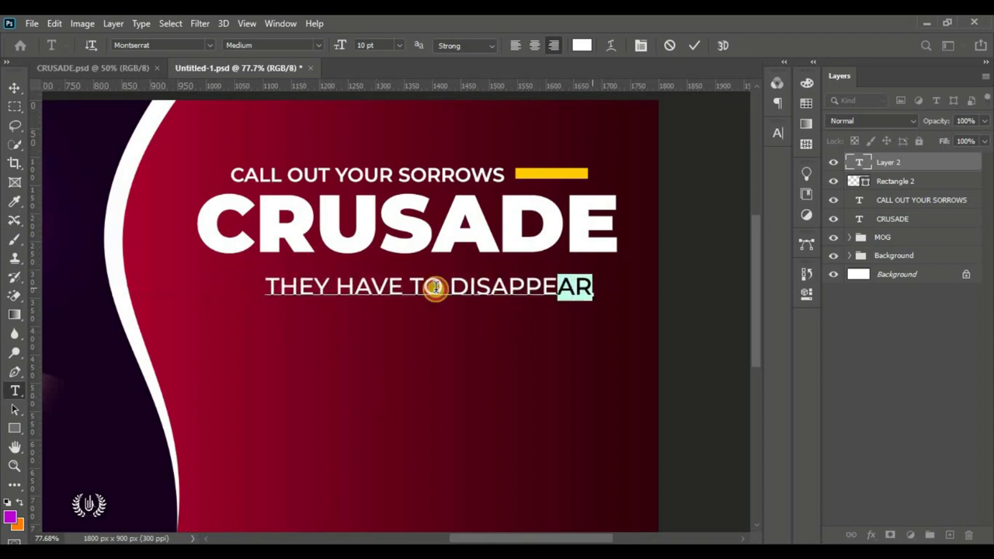
left_click_drag(435, 287, 263, 286)
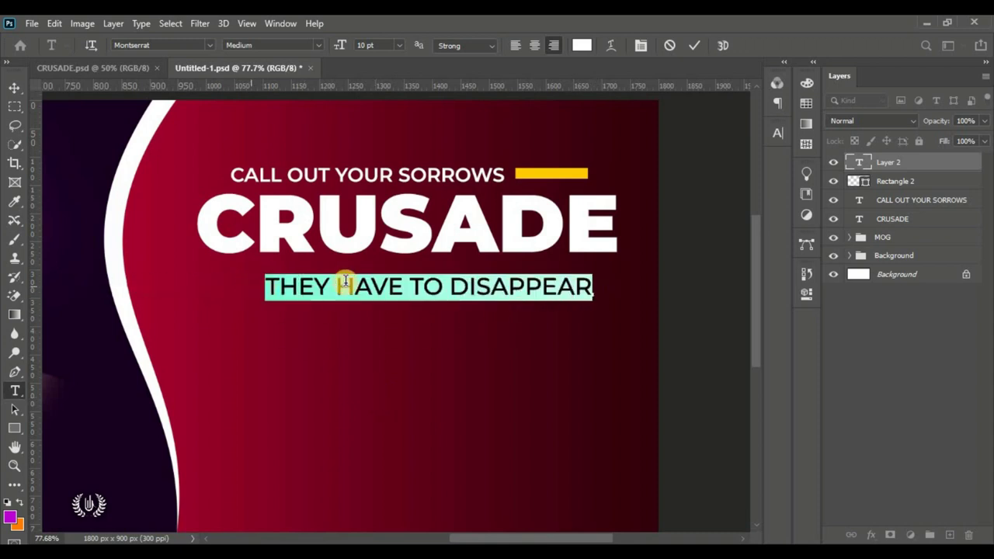
left_click(337, 48)
key("Return")
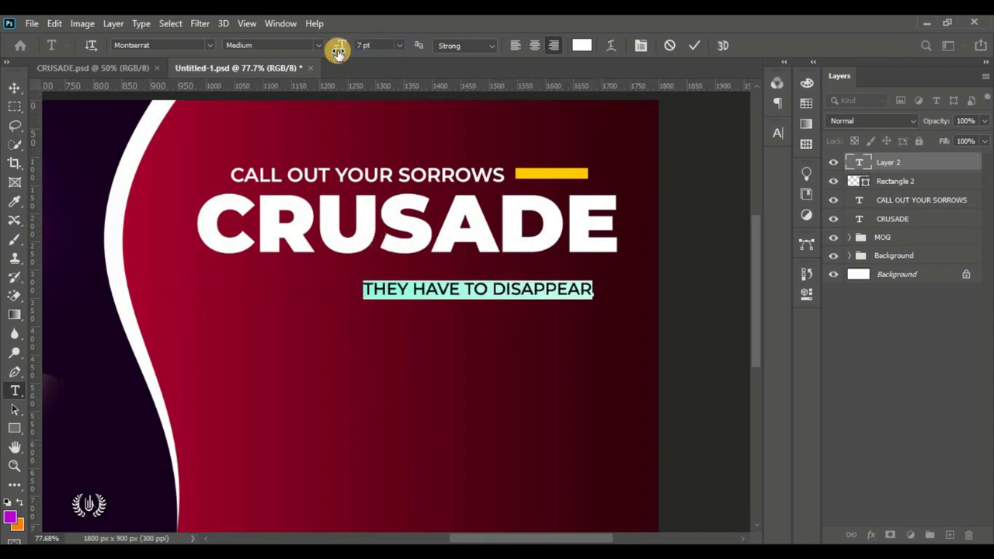
left_click_drag(476, 322, 401, 309)
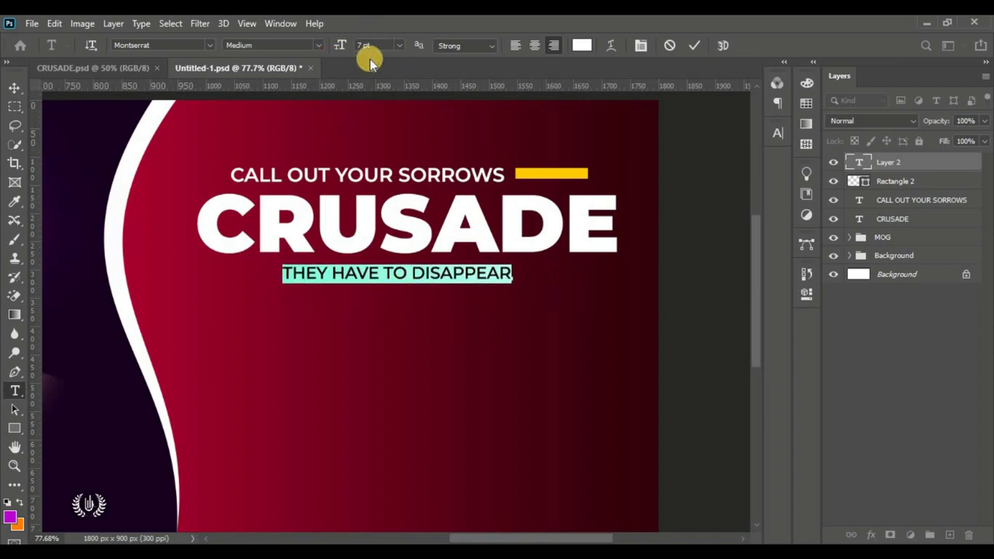
type("6")
key("Return")
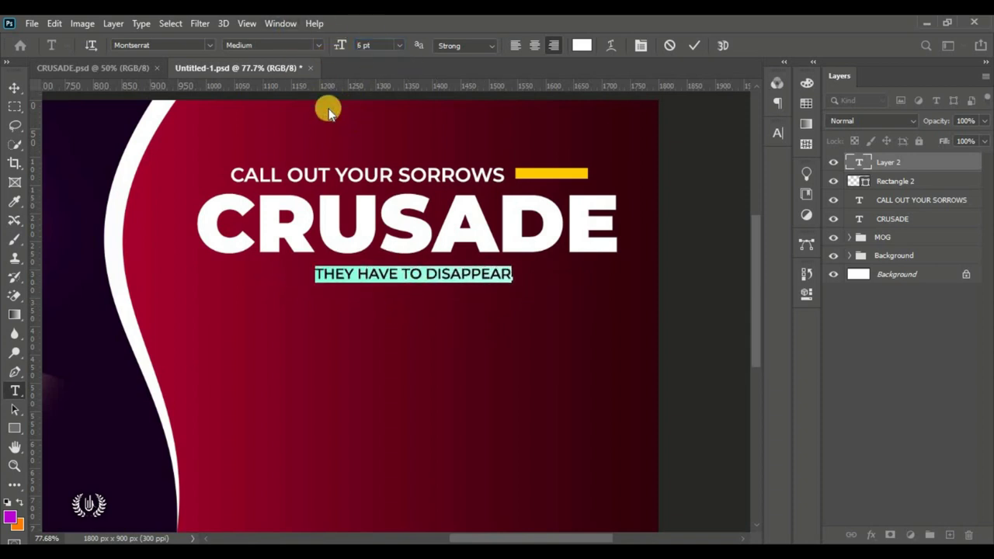
Give the subtitle 800 tracking, position it, and commit the text
left_click(777, 133)
left_click_drag(698, 187, 737, 194)
left_click_drag(706, 128, 572, 320)
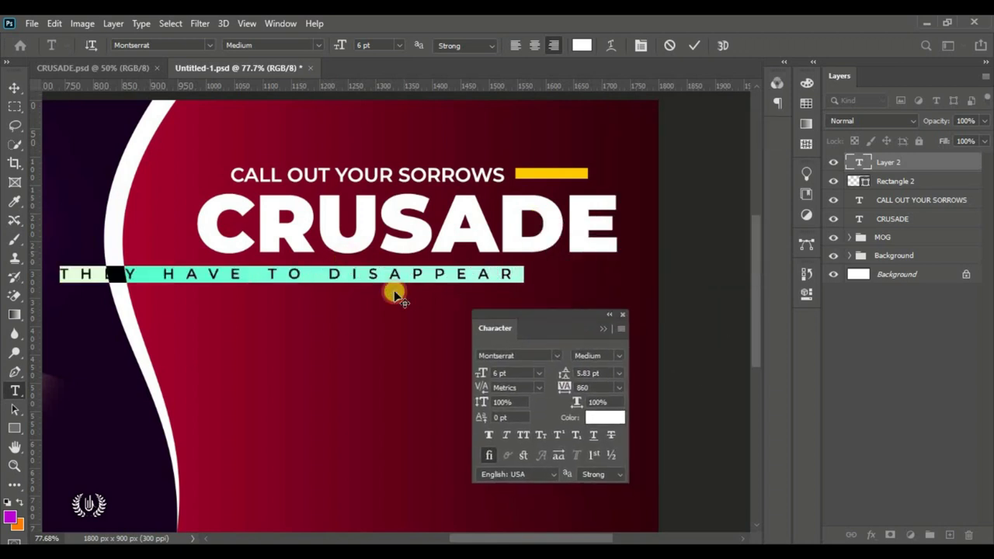
left_click_drag(291, 301, 396, 307)
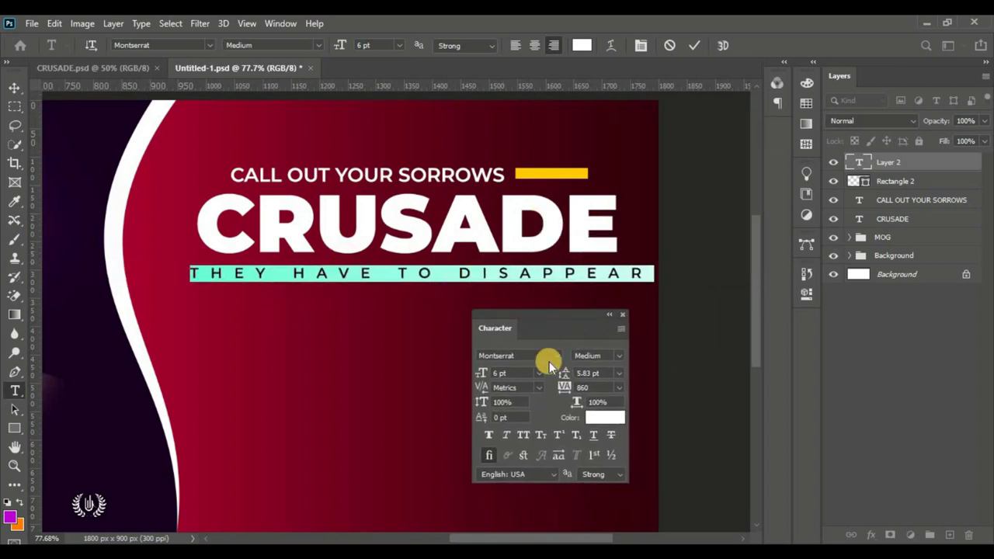
left_click_drag(566, 386, 566, 387)
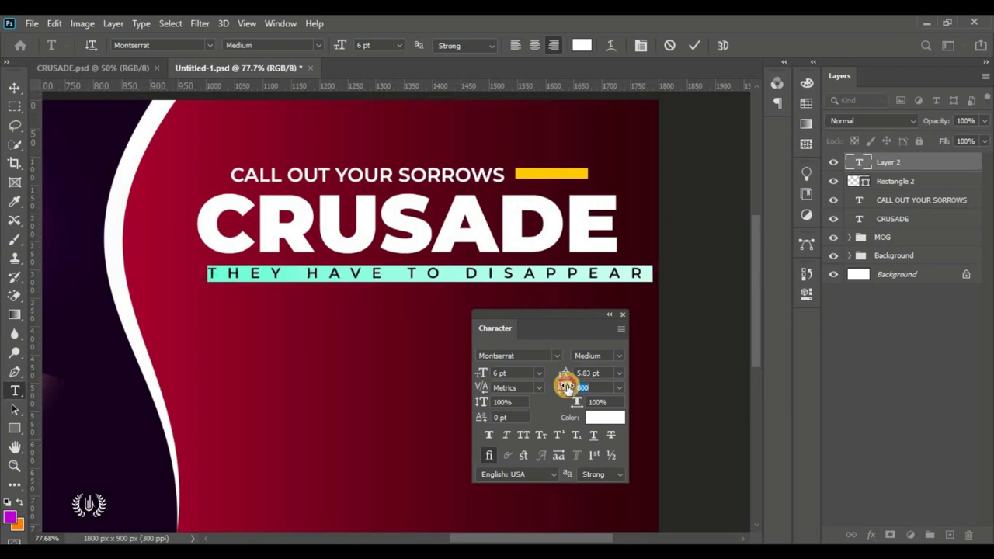
left_click(694, 44)
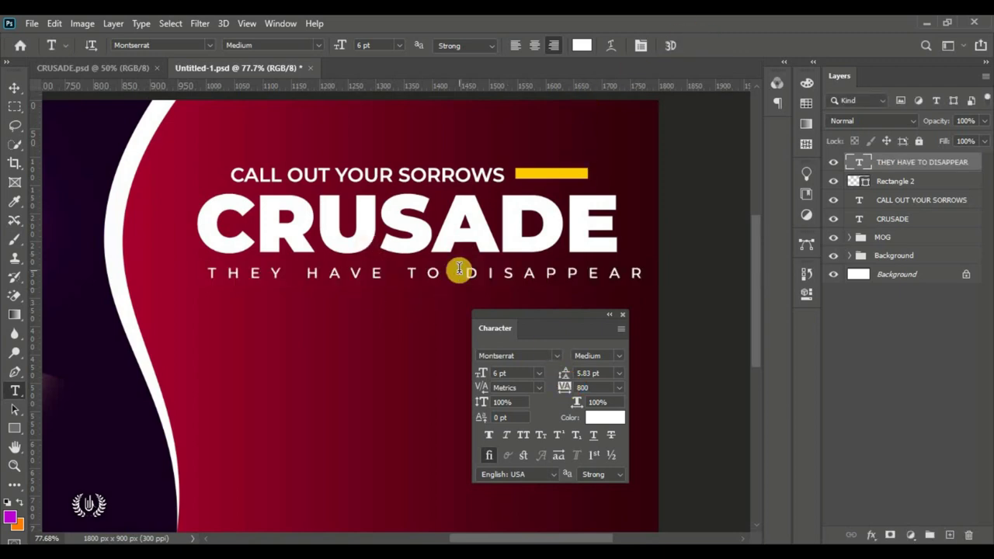
Free Transform the subtitle to about 84% width and shift it right to centre under CRUSADE
left_click(14, 87)
left_click_drag(539, 314, 774, 128)
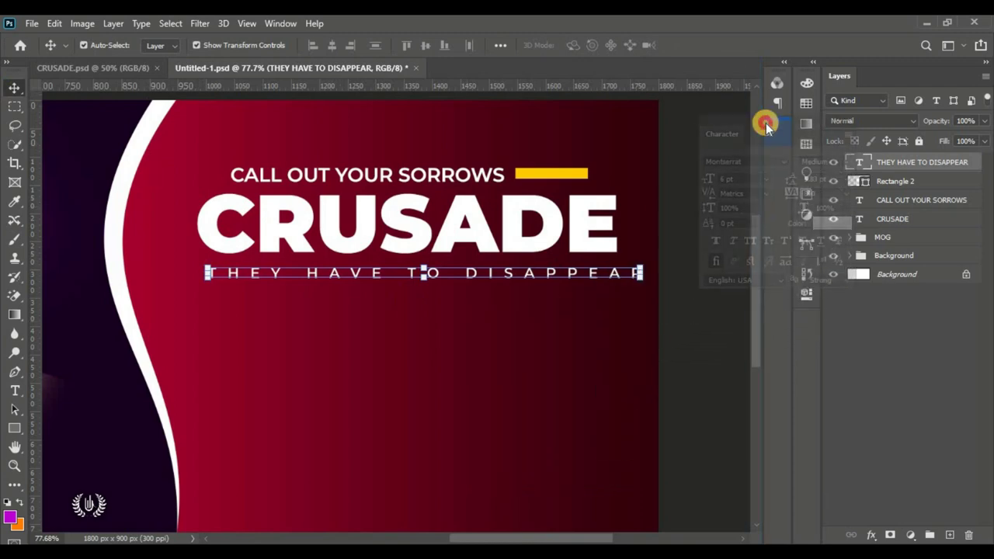
left_click(54, 23)
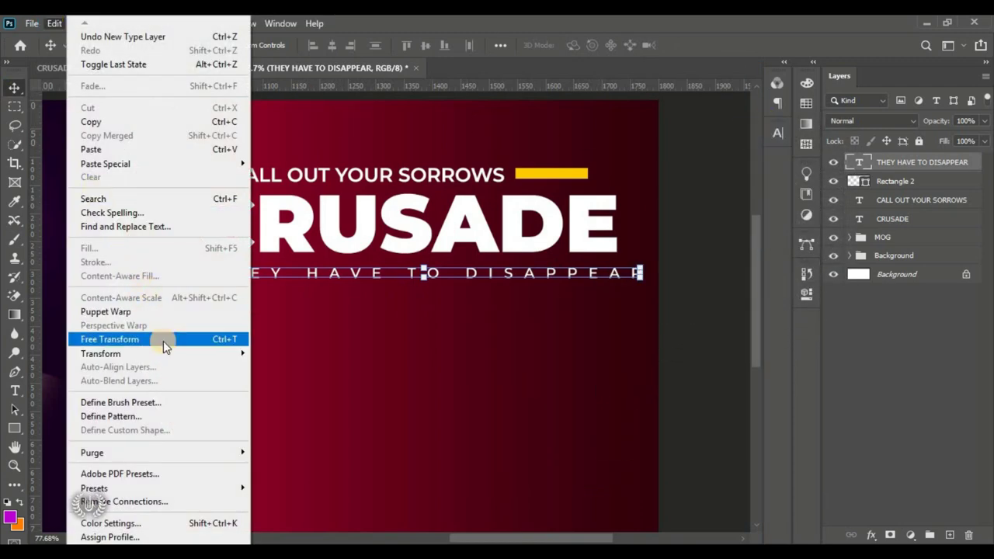
left_click(163, 340)
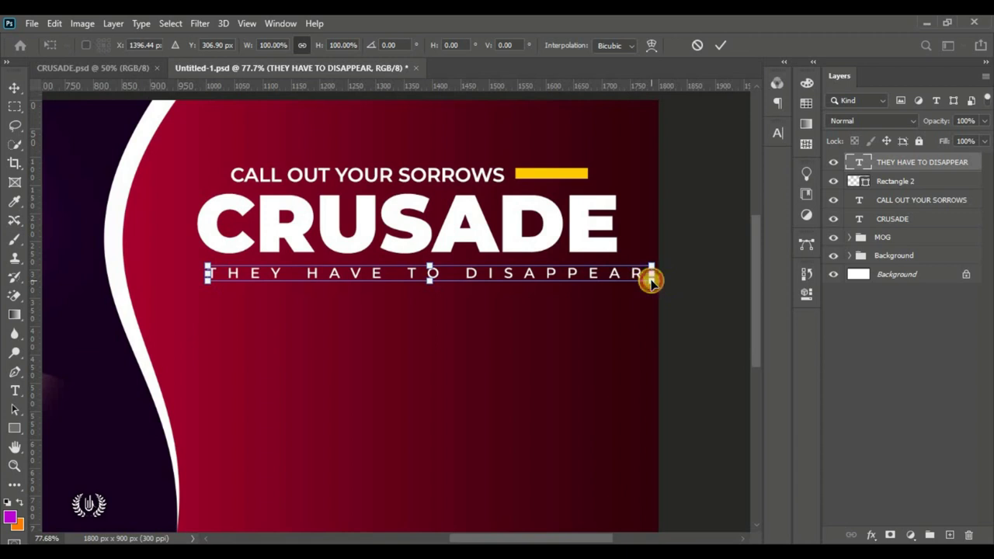
left_click_drag(654, 280, 583, 264)
left_click_drag(439, 278, 466, 278)
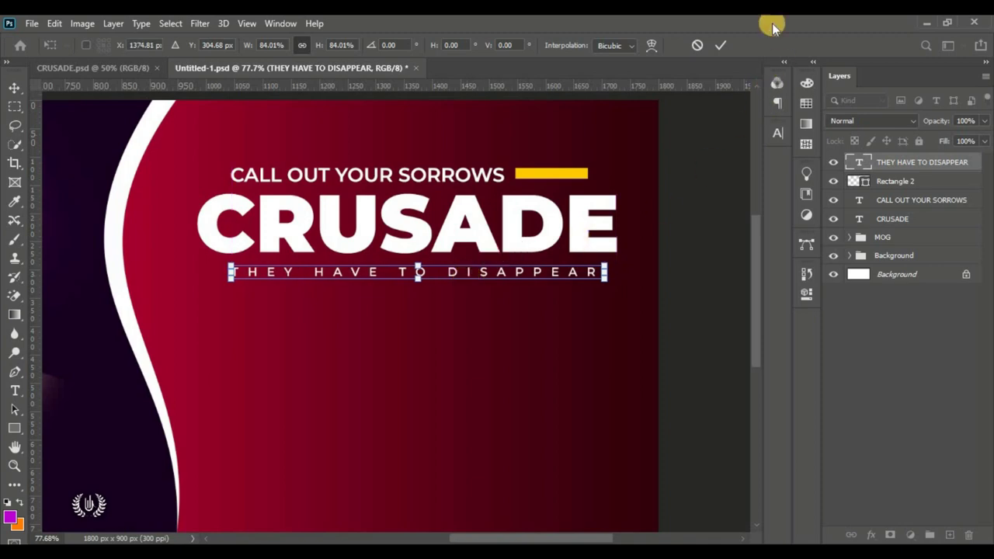
left_click(720, 45)
Deselect the subtitle and fit the whole flyer in the window to review it
left_click(690, 269)
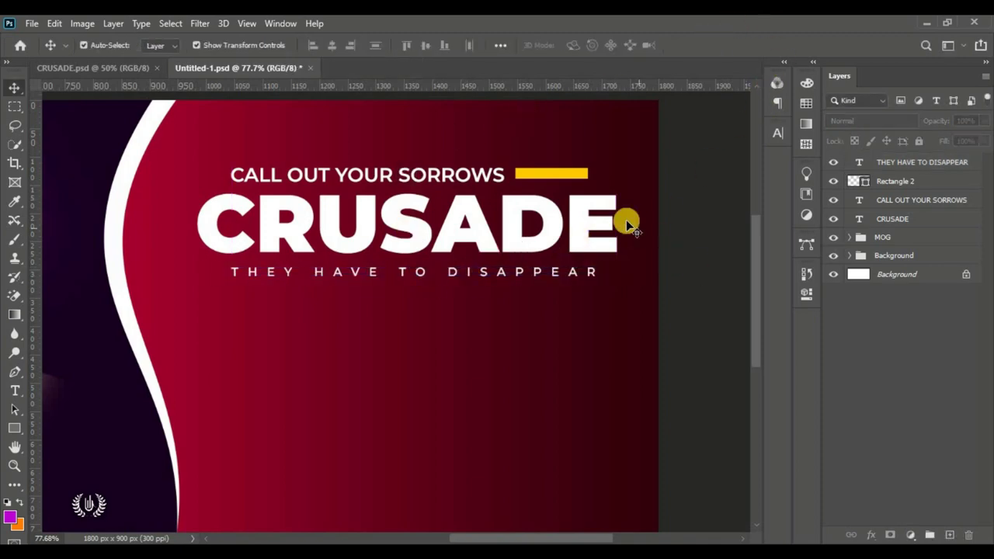
key("ctrl+0")
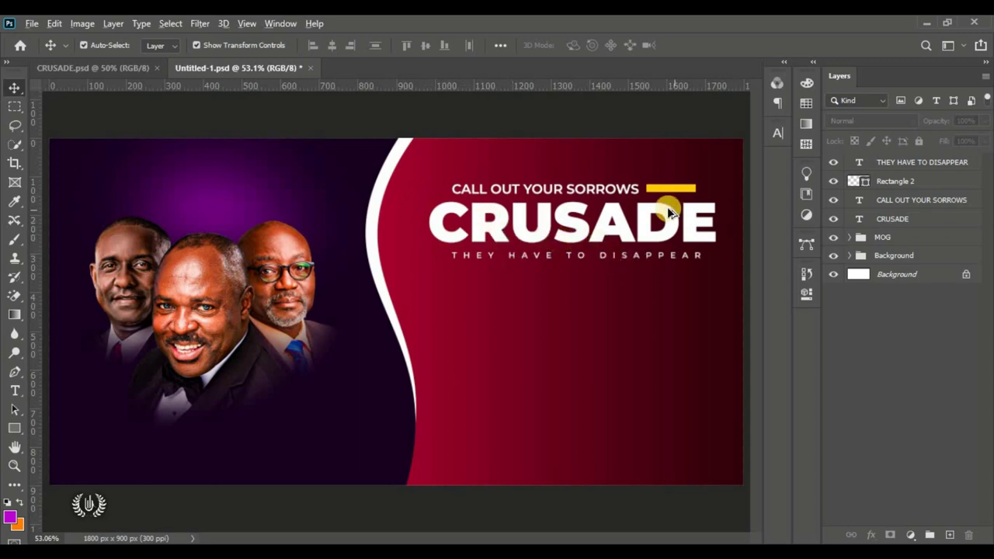
scroll(666, 206, "up", 3)
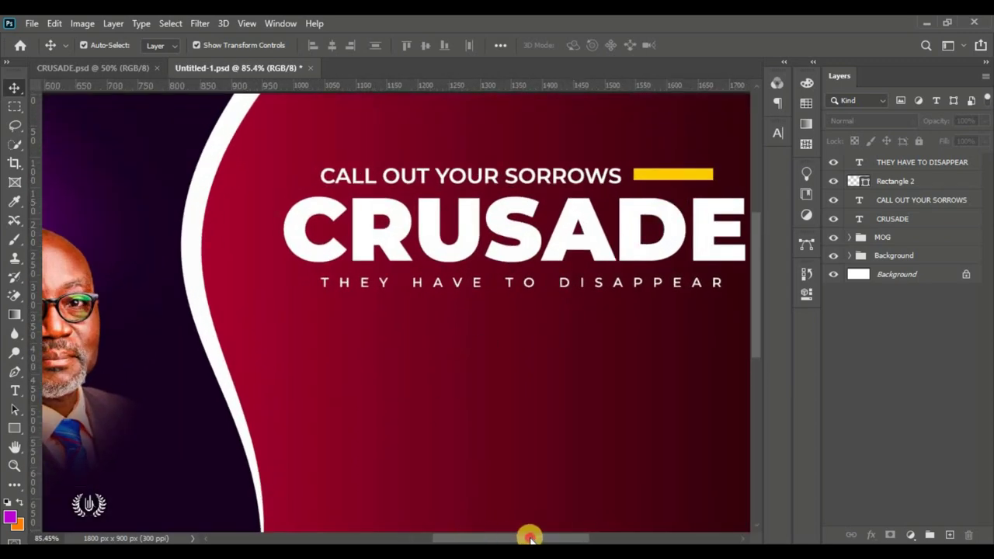
left_click_drag(530, 537, 500, 537)
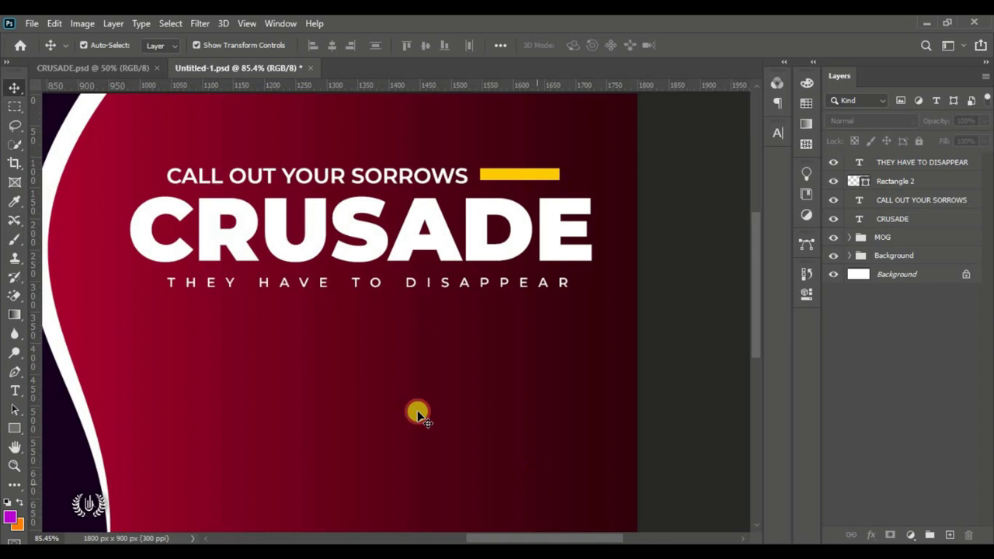
Draw a 652 × 81 px rounded-rectangle bar beneath the subtitle and enlarge its corner radius
left_click(15, 428)
left_click(125, 443)
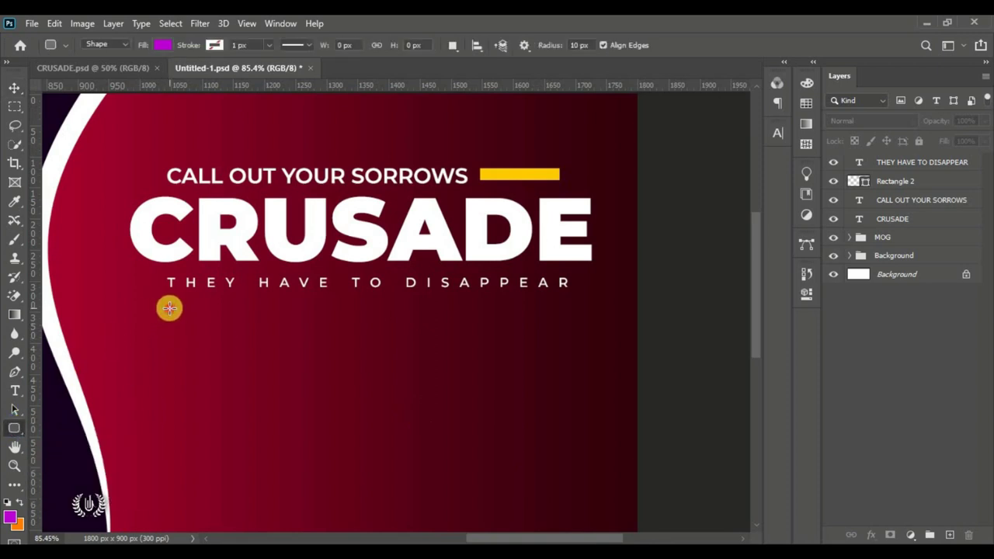
left_click_drag(169, 308, 573, 356)
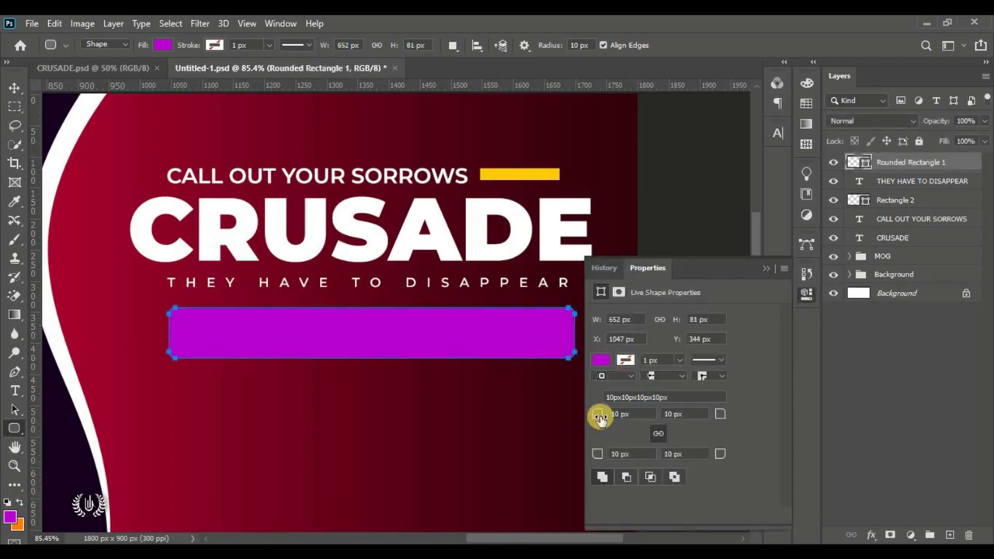
left_click_drag(601, 420, 613, 421)
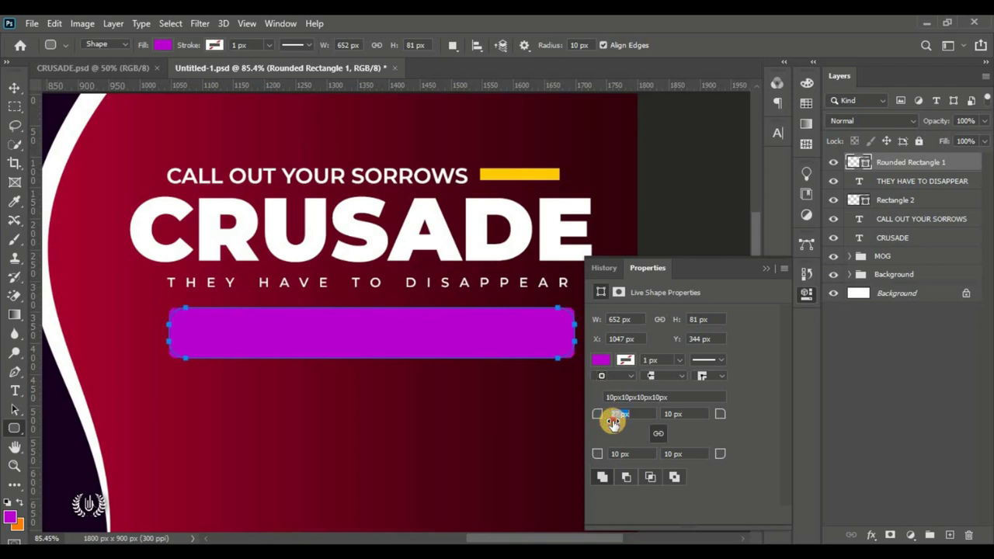
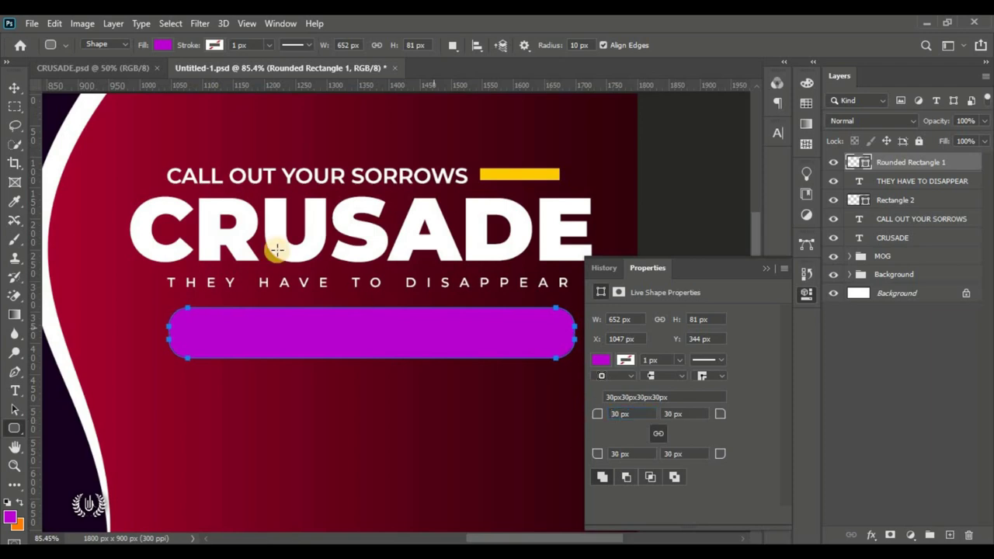
Fill the rounded bar with the accent bar's yellow ffcc00, then place a new text layer
left_click(14, 87)
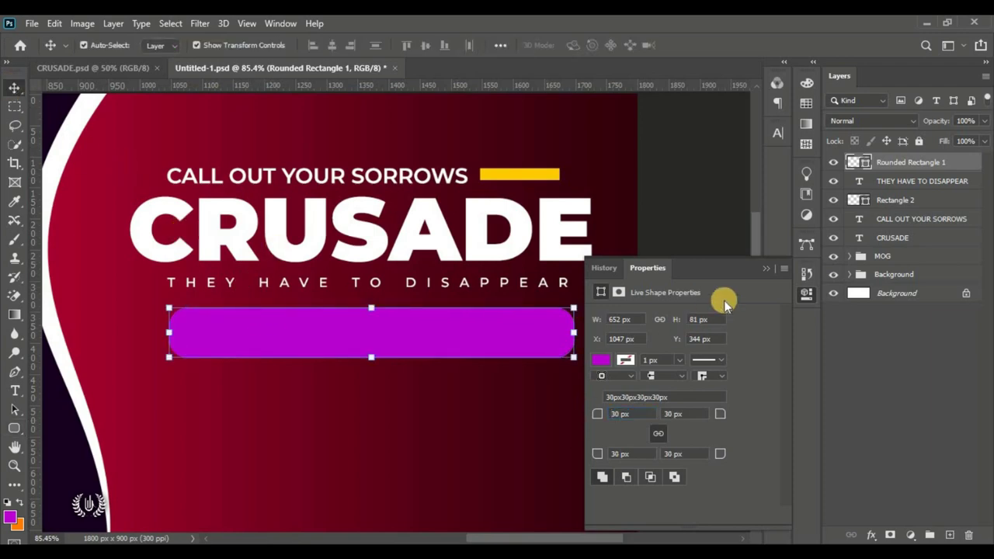
left_click(769, 263)
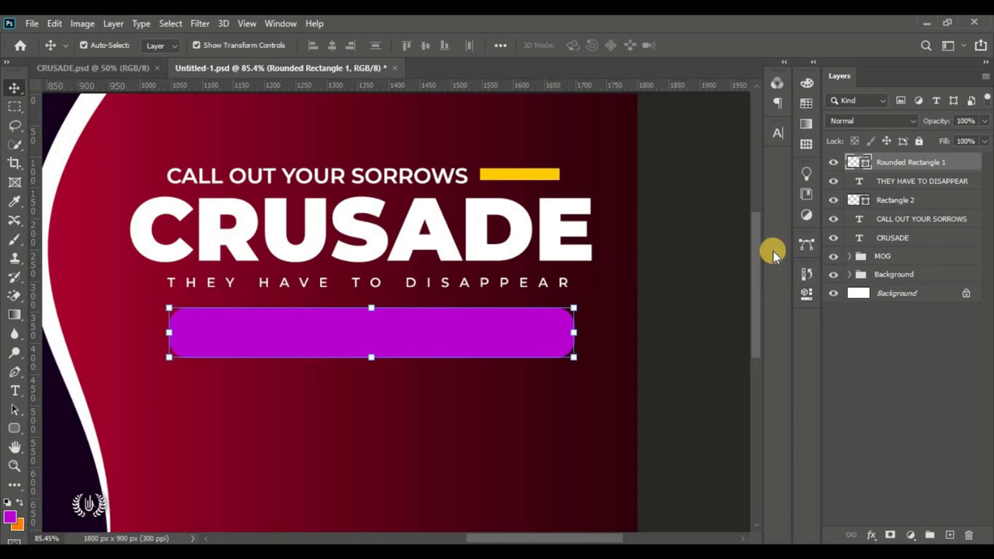
double_click(866, 164)
left_click(519, 173)
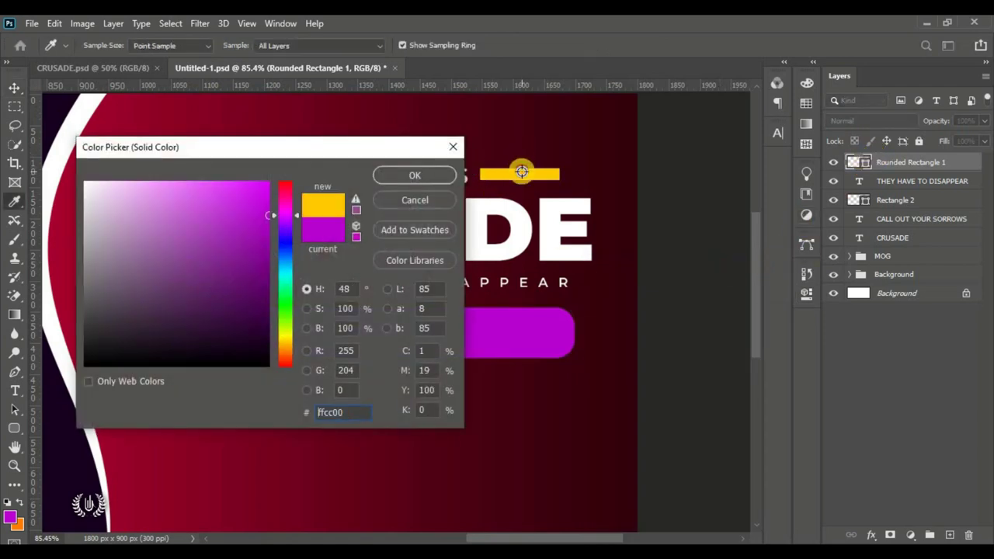
left_click(412, 176)
left_click_drag(15, 391, 85, 394)
left_click(295, 406)
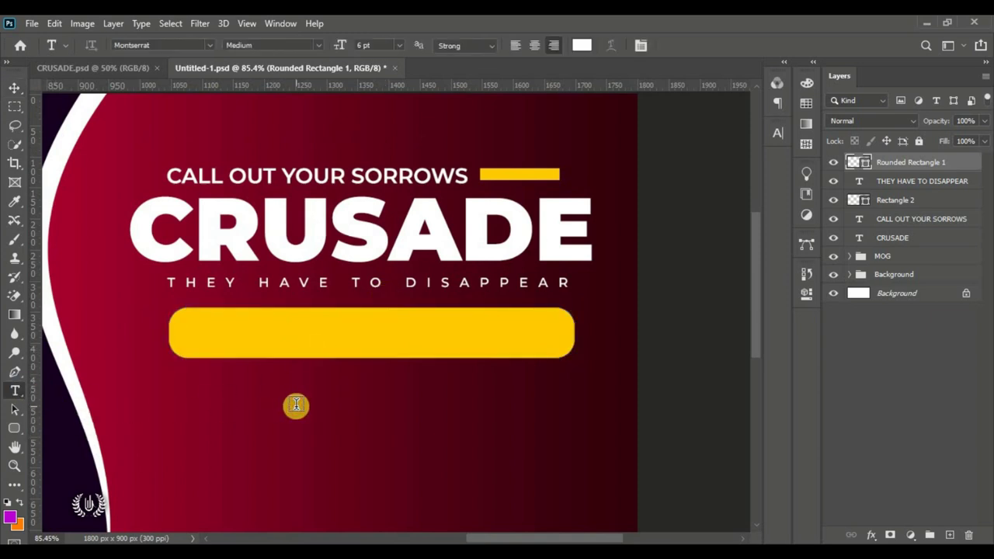
Move the placeholder text into the yellow bar and set its tracking to 0
left_click_drag(184, 422, 290, 370)
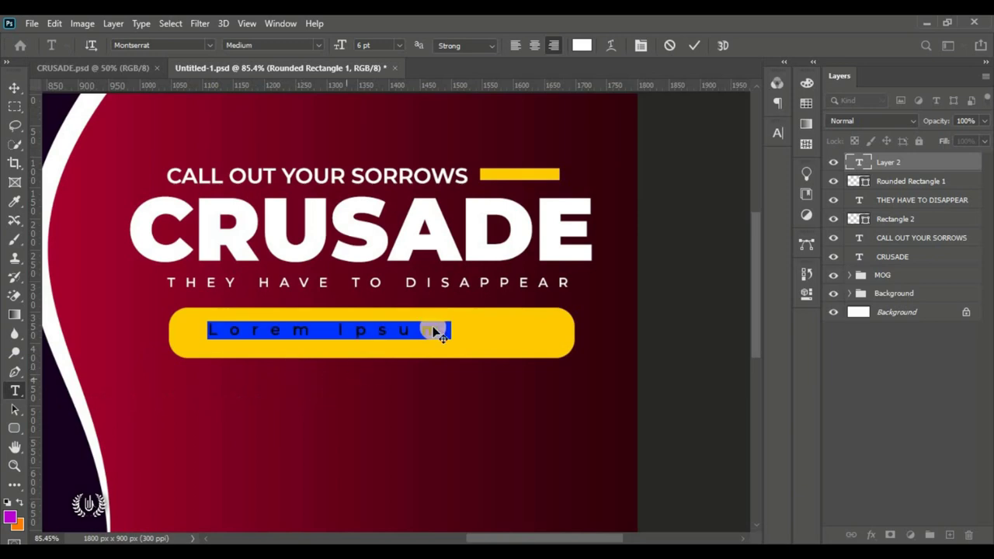
key("ctrl+0")
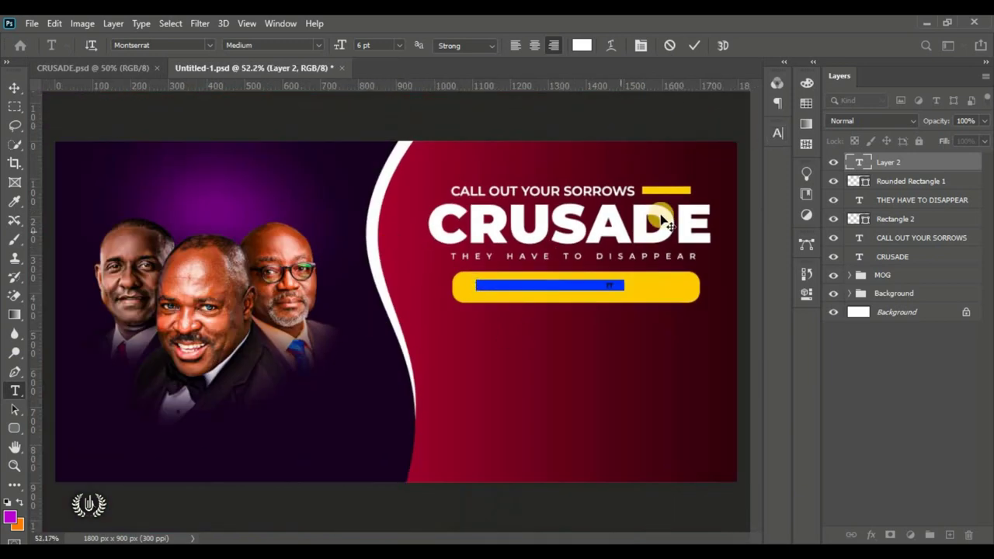
left_click(777, 134)
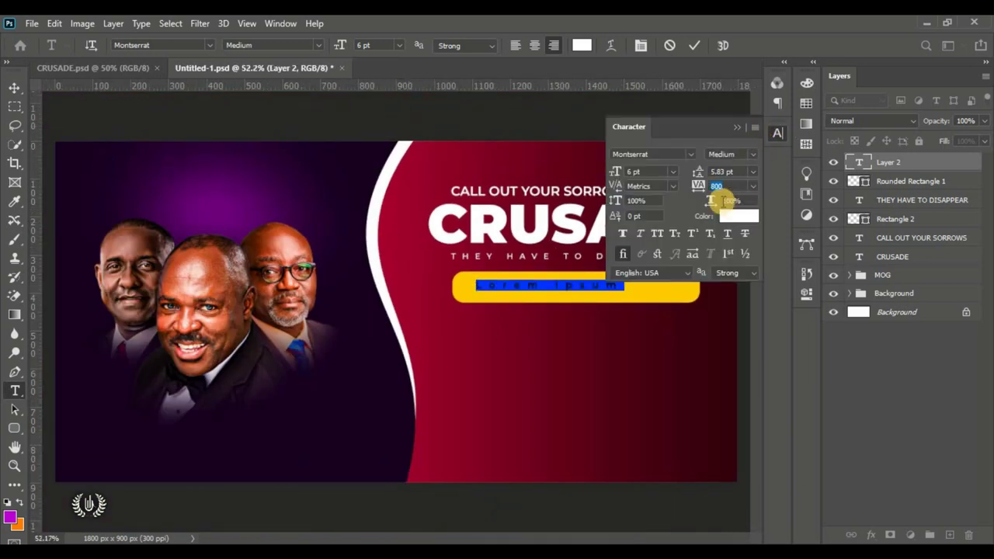
left_click(726, 186)
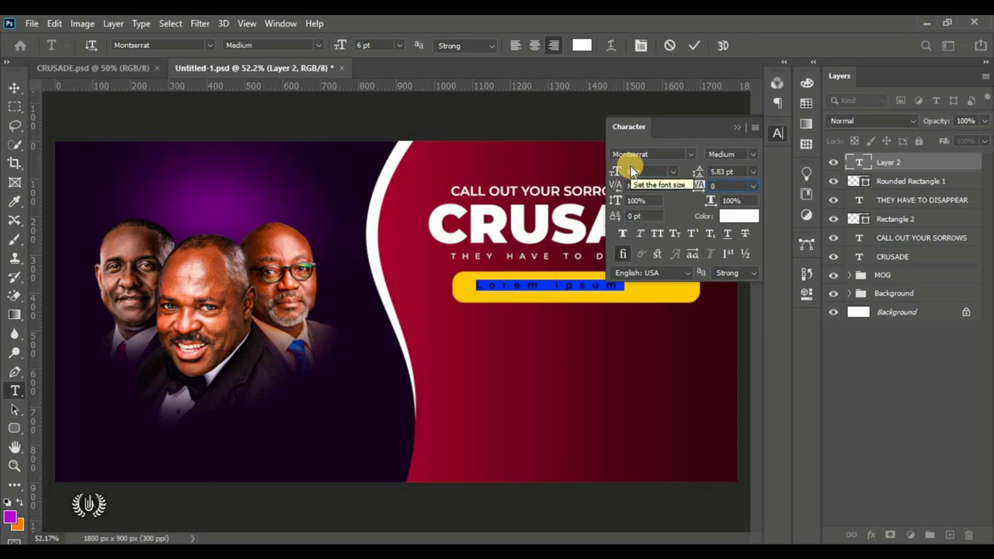
type("0")
key("Return")
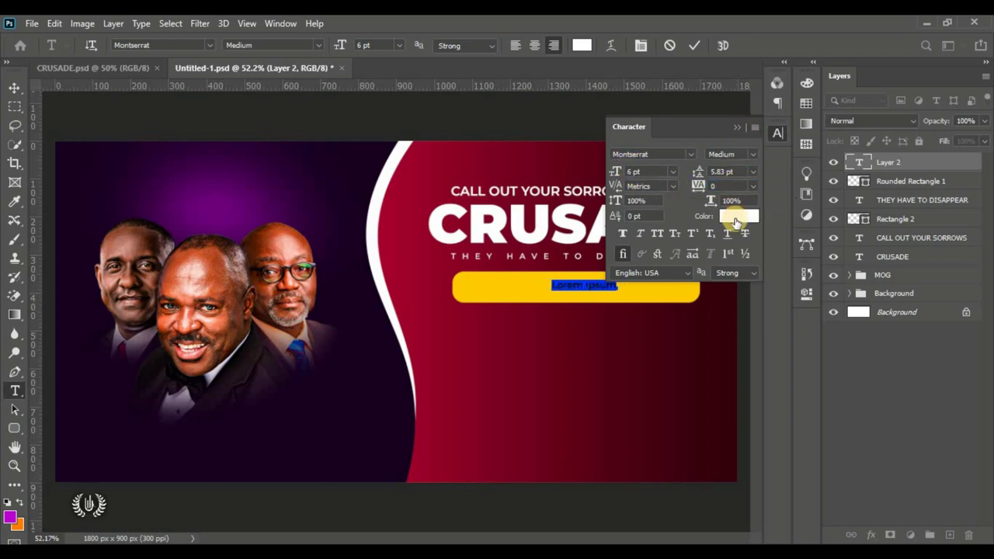
Colour the text dark purple 17001f, sampled from the background
left_click(735, 223)
left_click_drag(255, 141, 271, 258)
left_click_drag(336, 239, 310, 119)
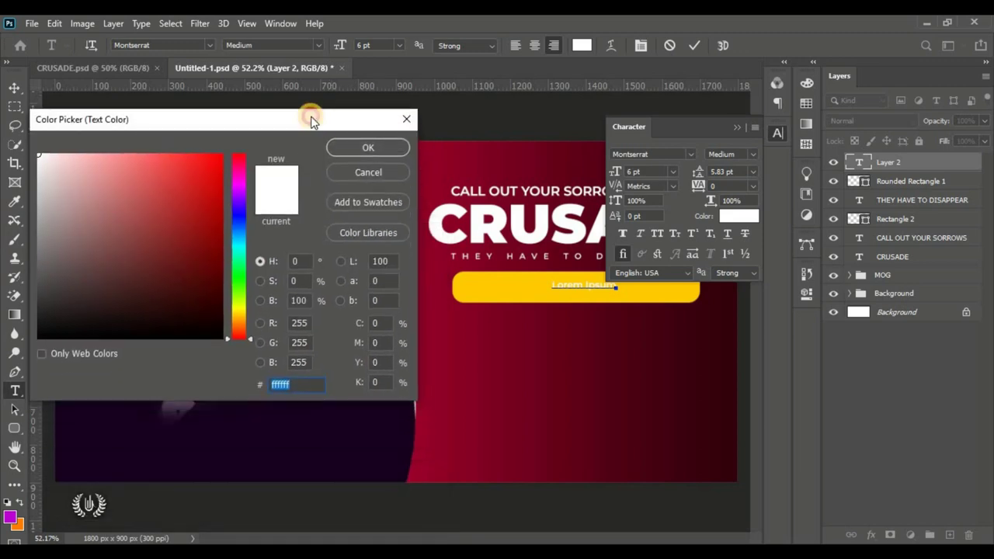
left_click(297, 455)
double_click(300, 383)
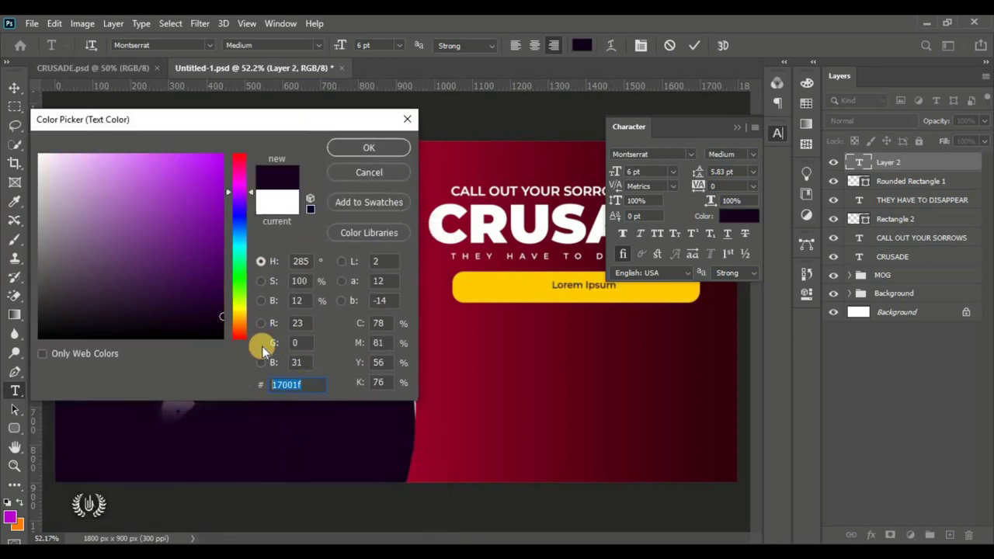
left_click(353, 148)
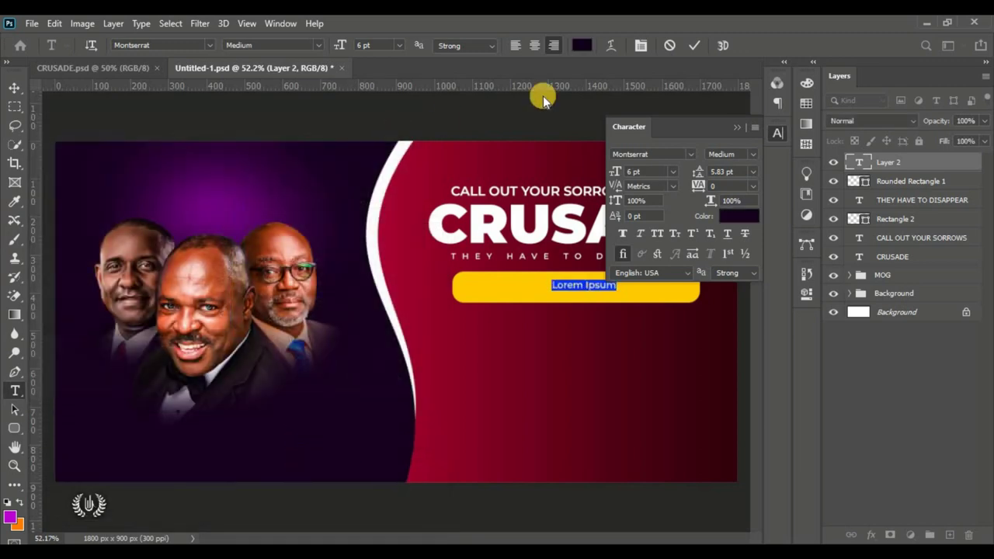
Set the placeholder text's font style to Bold
left_click(735, 129)
scroll(652, 322, "up", 3)
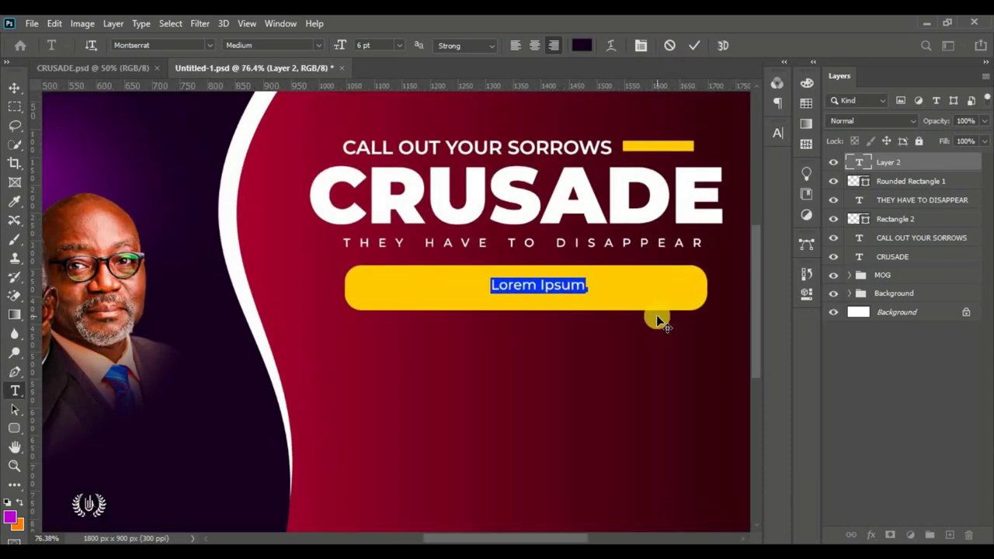
scroll(656, 321, "up", 1)
scroll(579, 529, "right", 3)
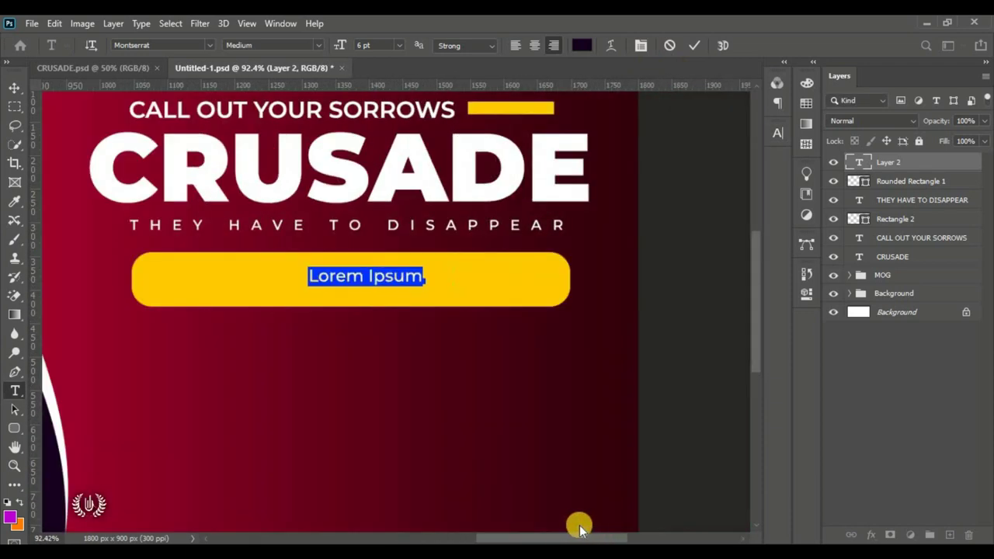
left_click(394, 278)
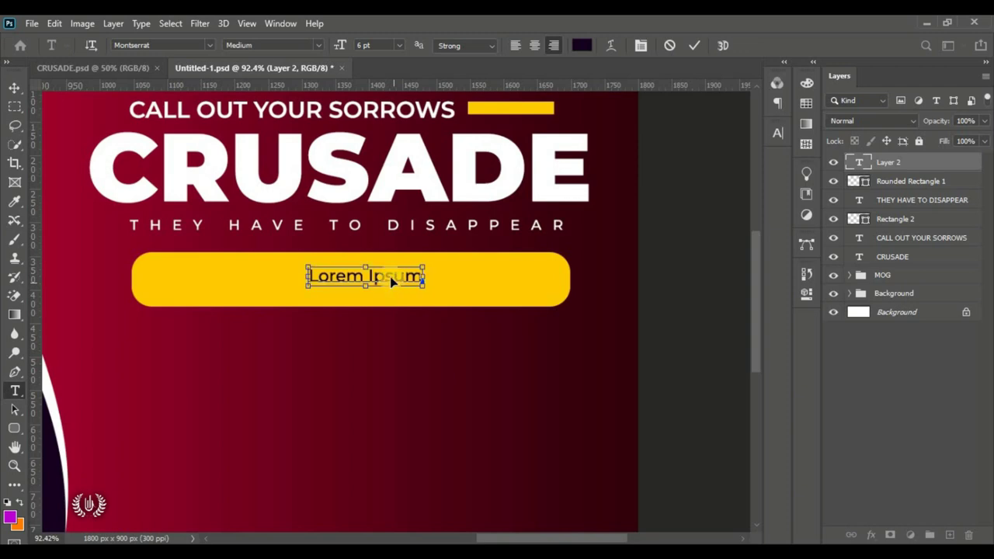
key("ctrl+a")
left_click(320, 45)
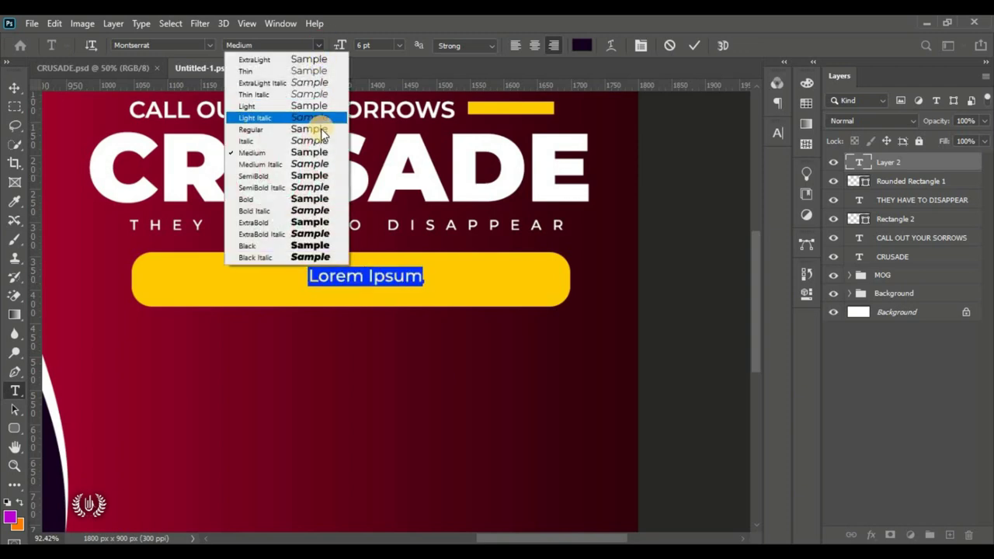
left_click(309, 198)
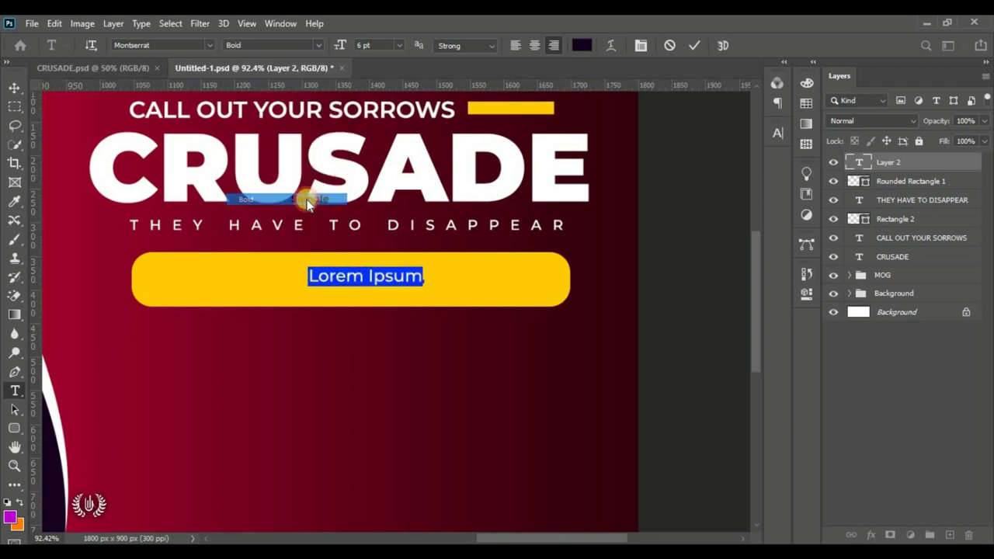
Replace the placeholder with 'THEME: GATHERING TO DISORGANIZE' and commit it
left_click(364, 275)
key("ctrl+a")
type("THEME:")
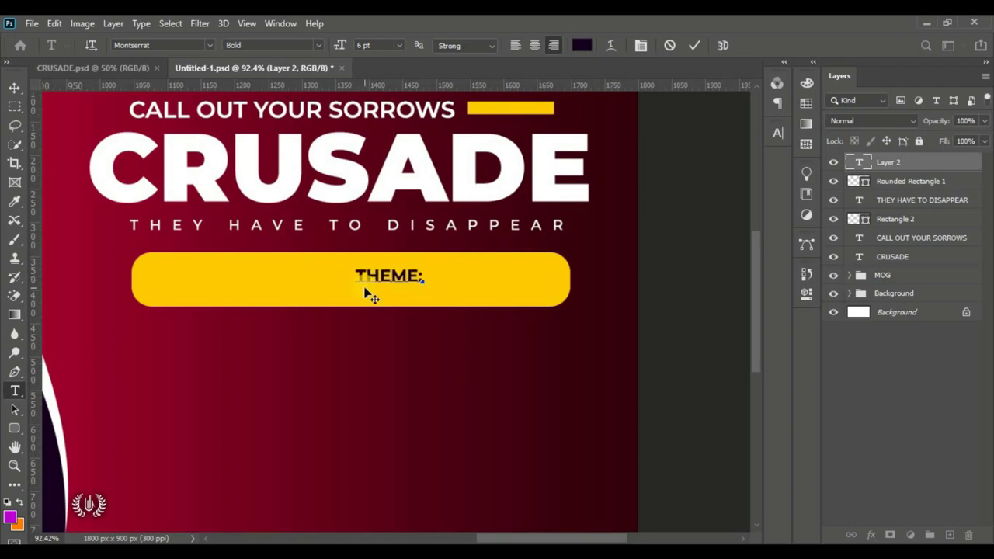
type(" GATHERING TO DISORGANIZE")
key("ctrl+Return")
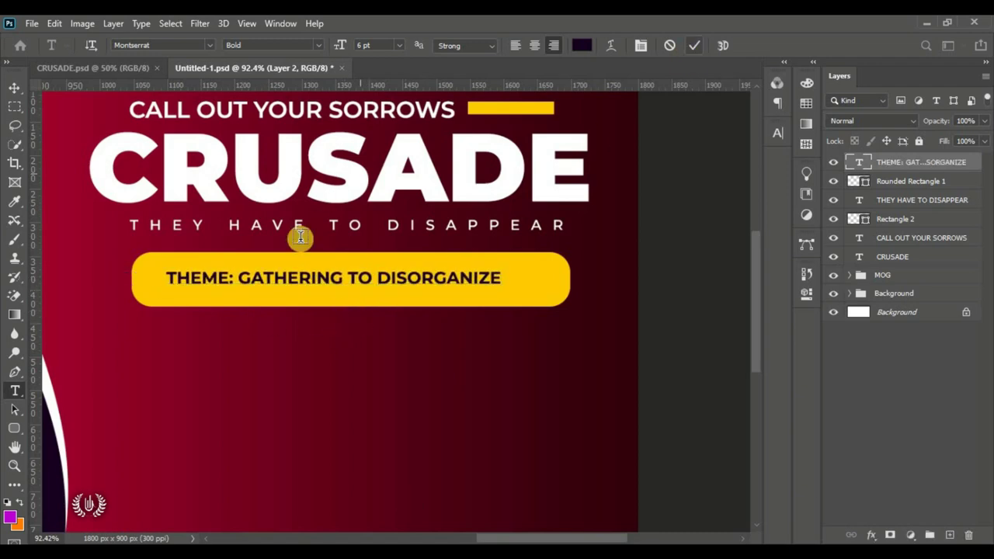
Scale the THEME text to about 116% with Free Transform and nudge it slightly lower in the bar
left_click(15, 88)
left_click(59, 84)
left_click(56, 24)
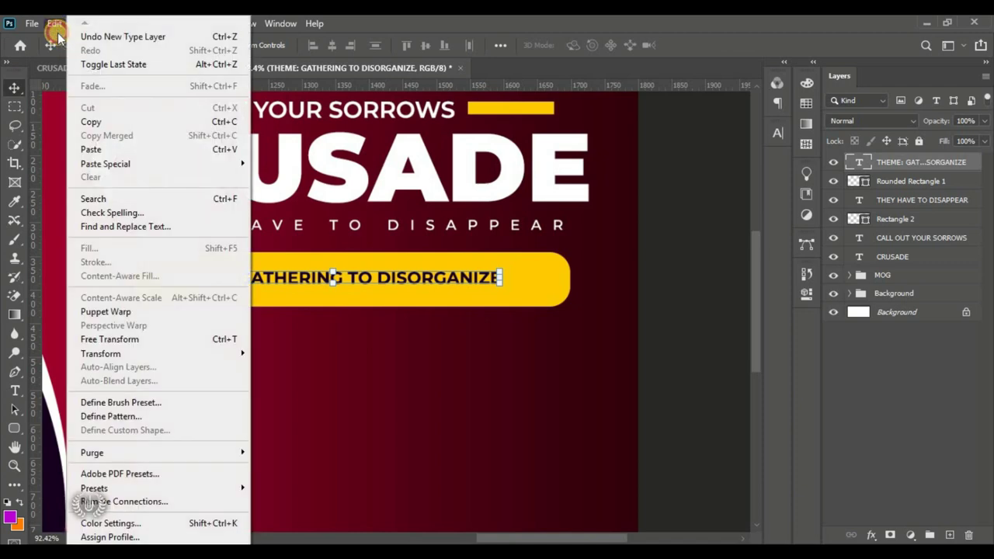
left_click(142, 339)
left_click_drag(501, 277, 461, 304)
mouse_move(164, 289)
left_mouse_down()
mouse_move(137, 298)
mouse_move(151, 296)
left_mouse_up()
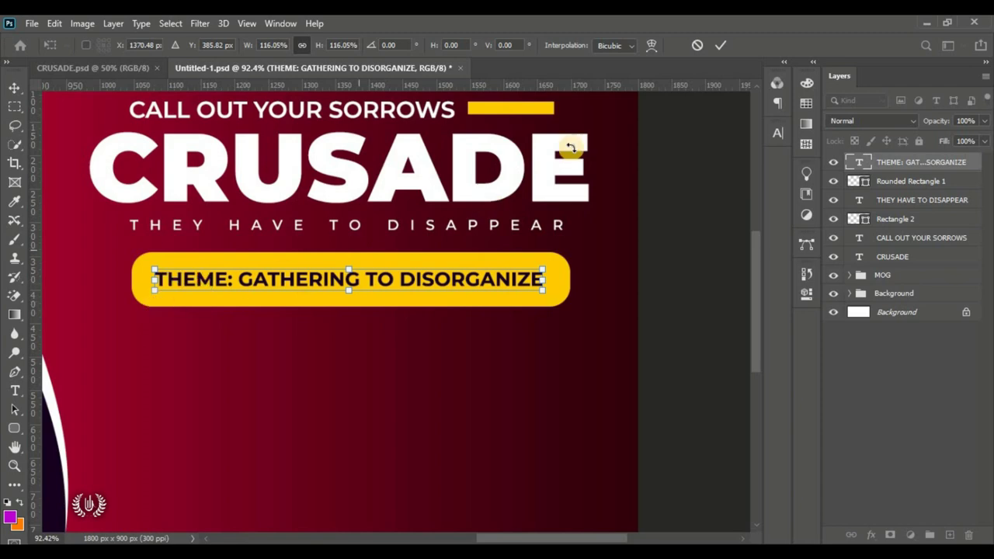
left_click(720, 45)
left_click_drag(325, 272, 319, 279)
left_click(14, 428)
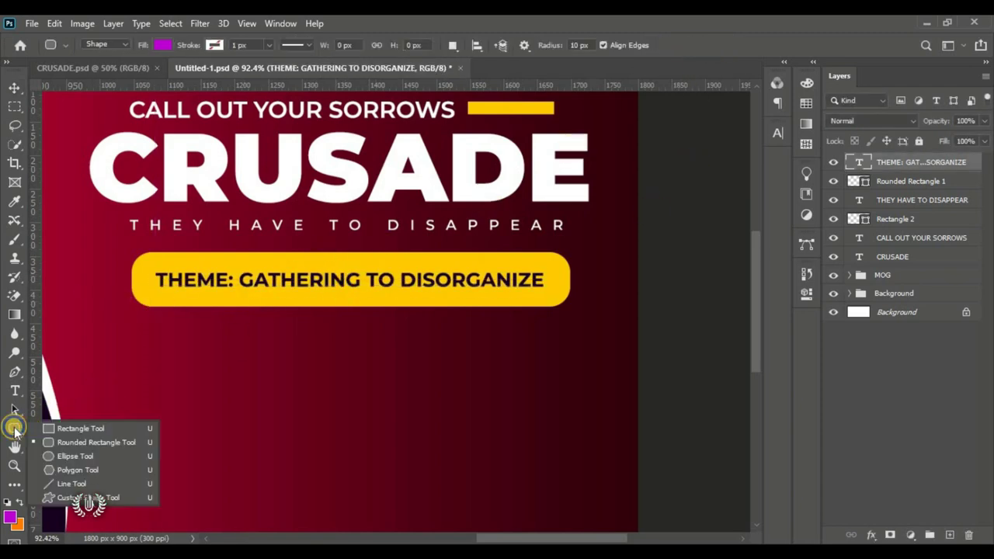
Draw a thin 8 px line across the bar and fill it with sampled dark purple
left_click(49, 424)
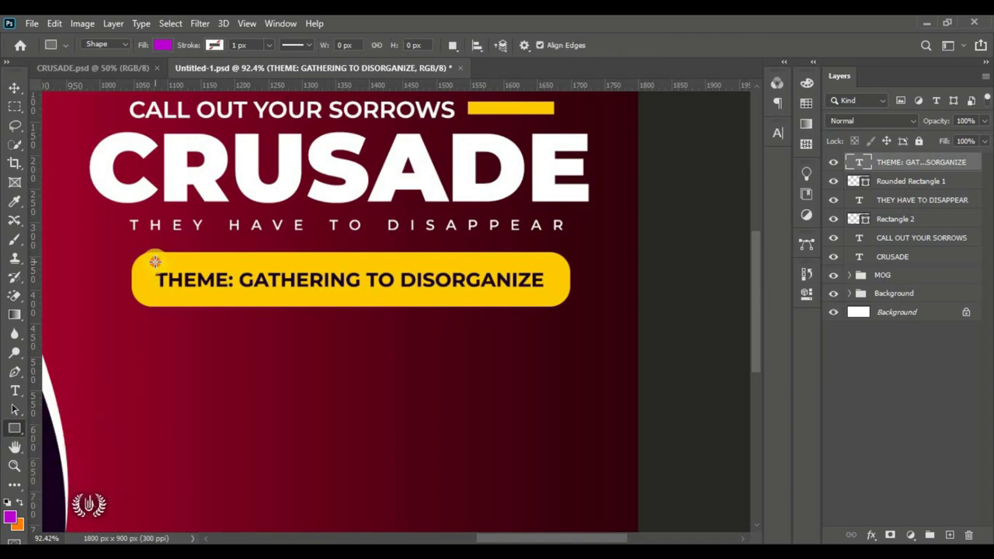
left_click_drag(155, 262, 541, 265)
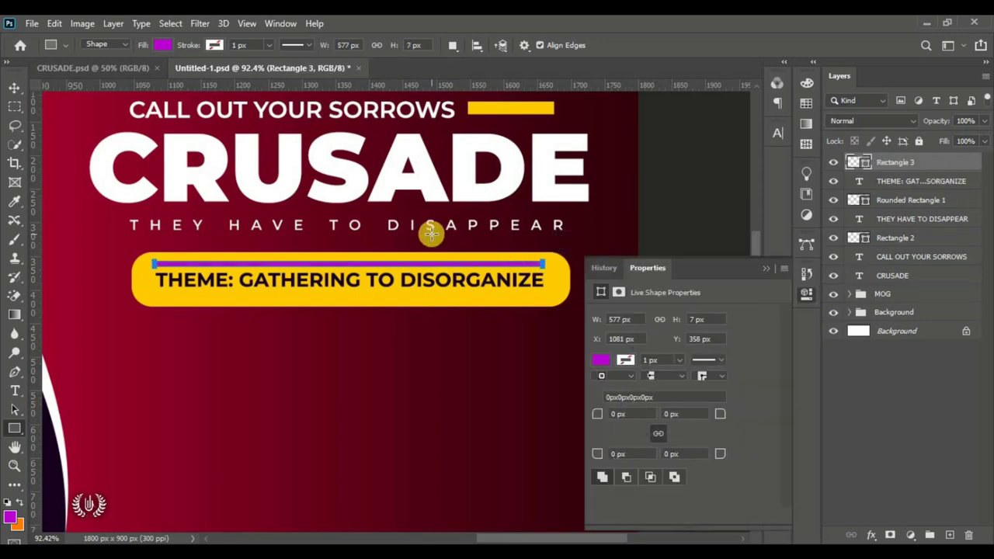
left_click(12, 87)
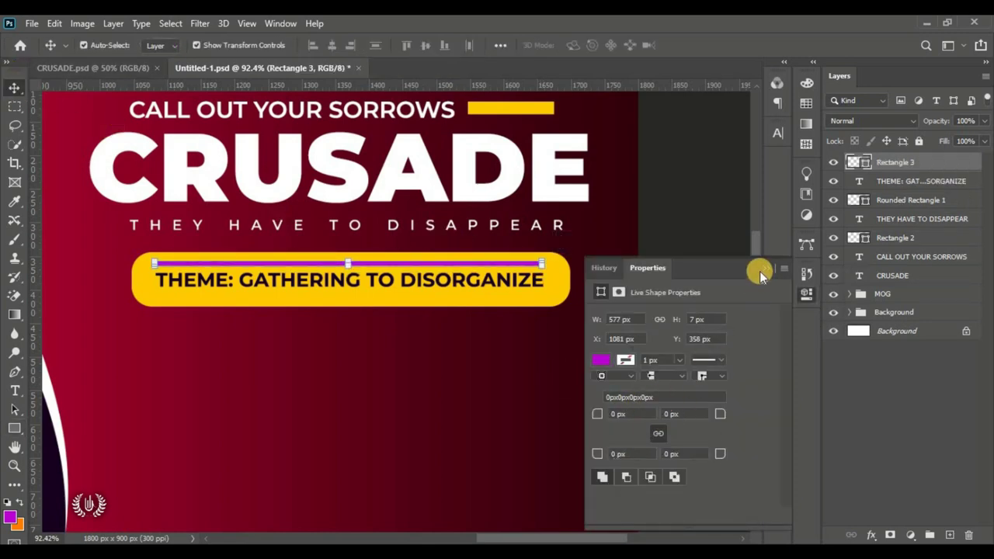
left_click(764, 269)
double_click(864, 165)
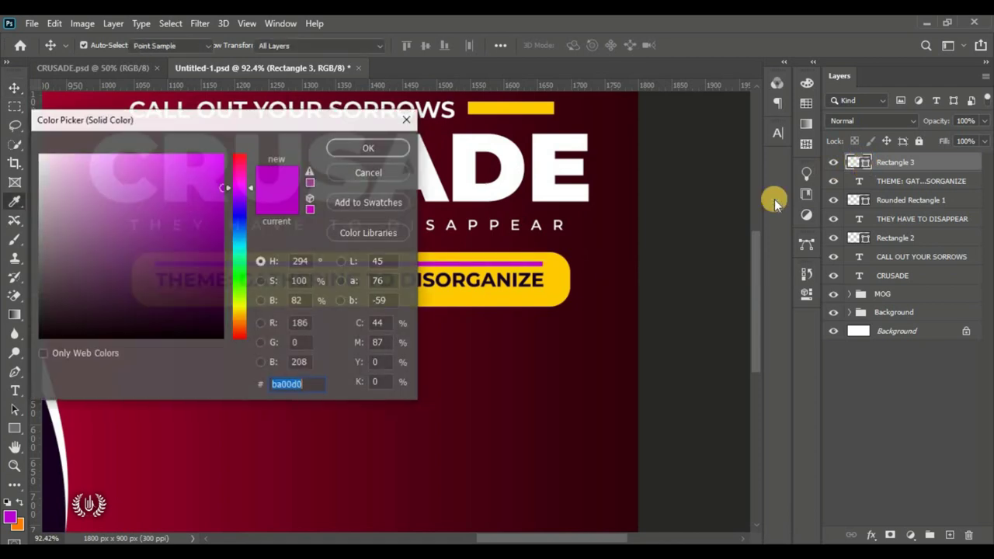
left_click(48, 466)
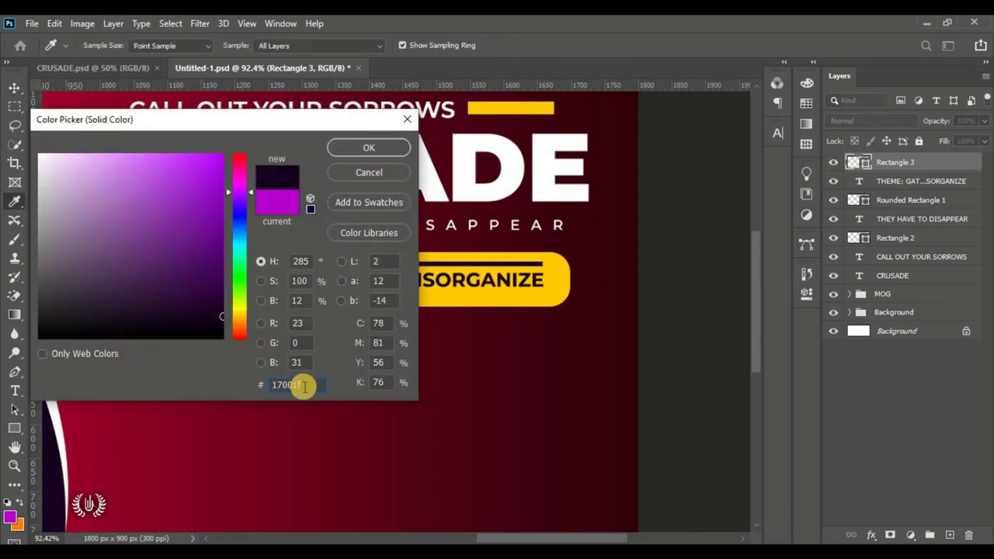
left_click(388, 144)
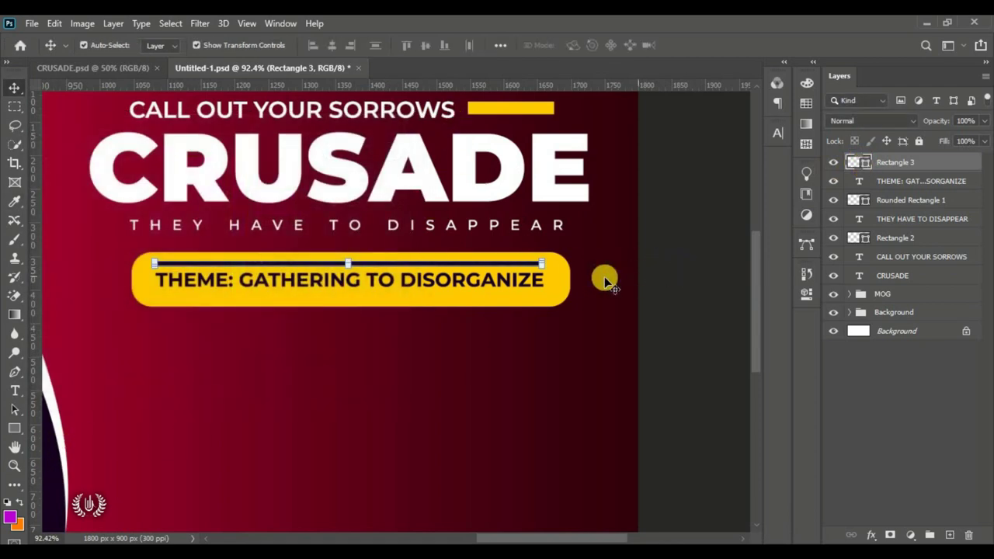
Duplicate the line below the theme text and toggle both lines' visibility to check them
left_click_drag(424, 266, 426, 299)
left_click(673, 273)
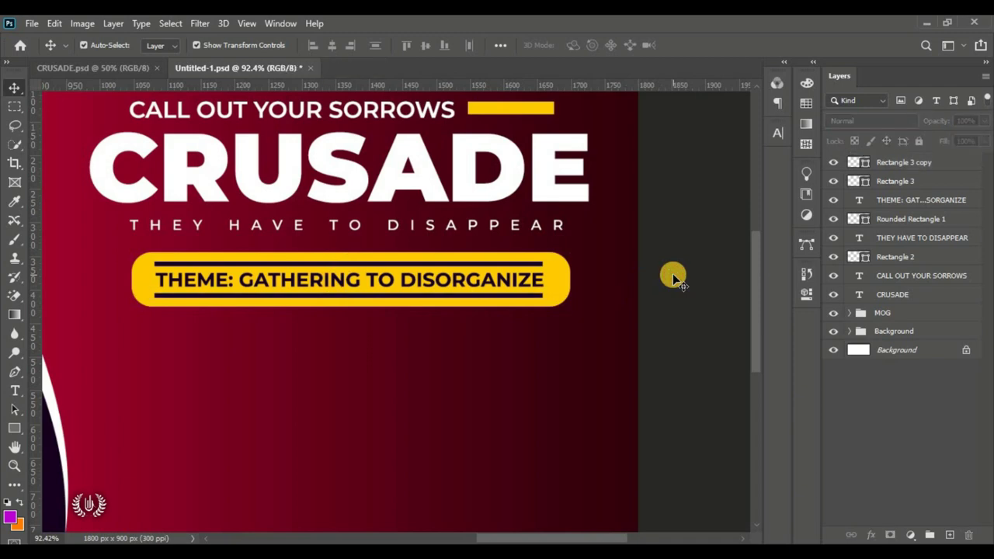
key("ctrl+0")
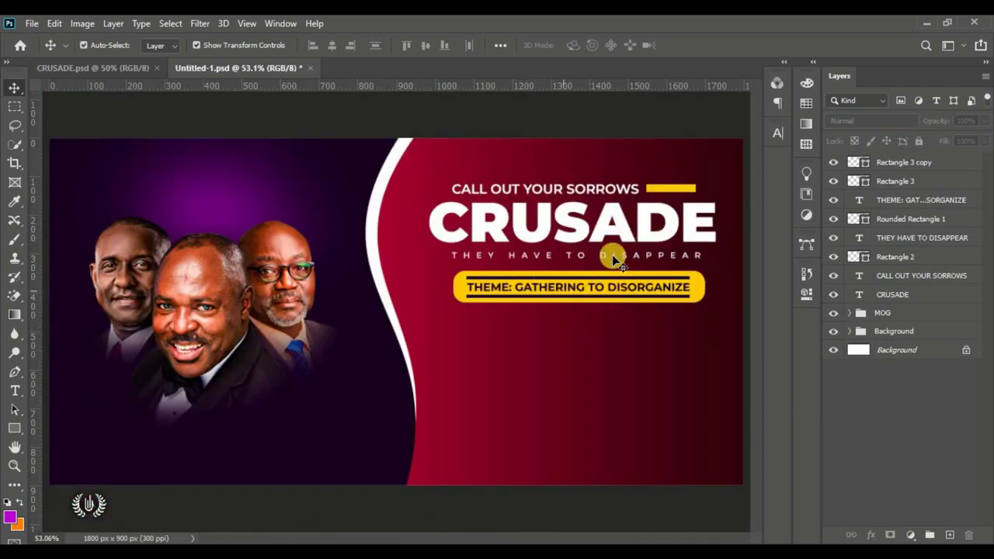
left_click(889, 162)
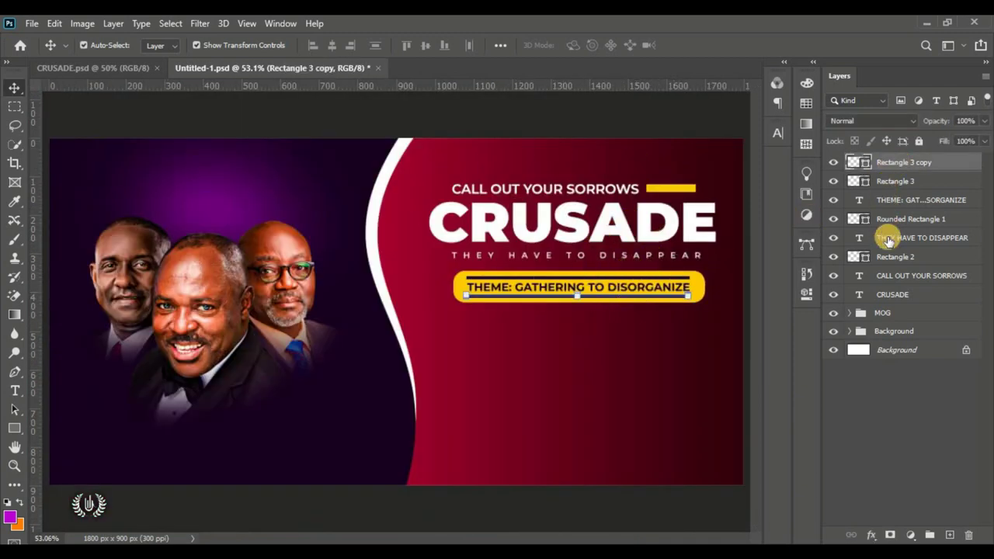
left_click(901, 181)
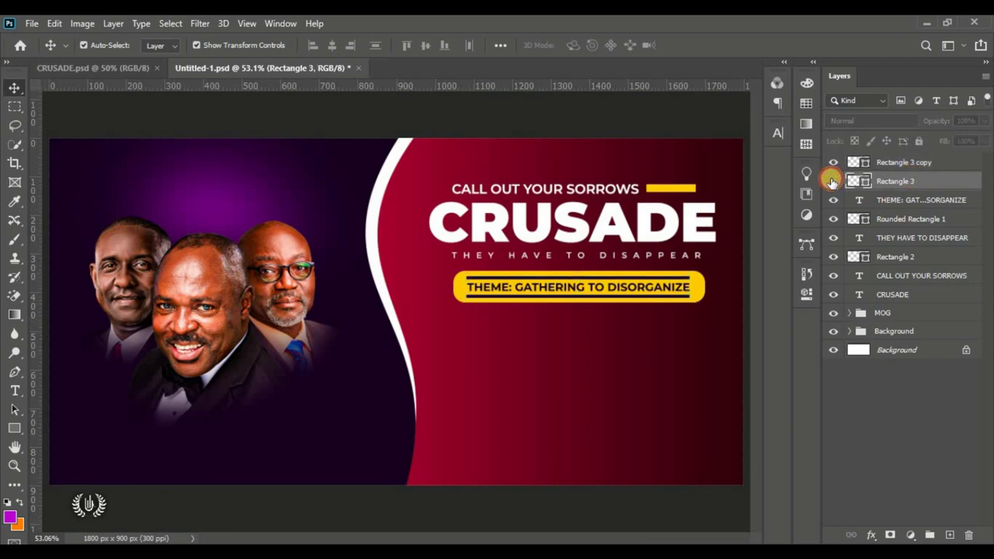
left_click(832, 180)
left_click(831, 162)
left_click(832, 162)
left_click(832, 180)
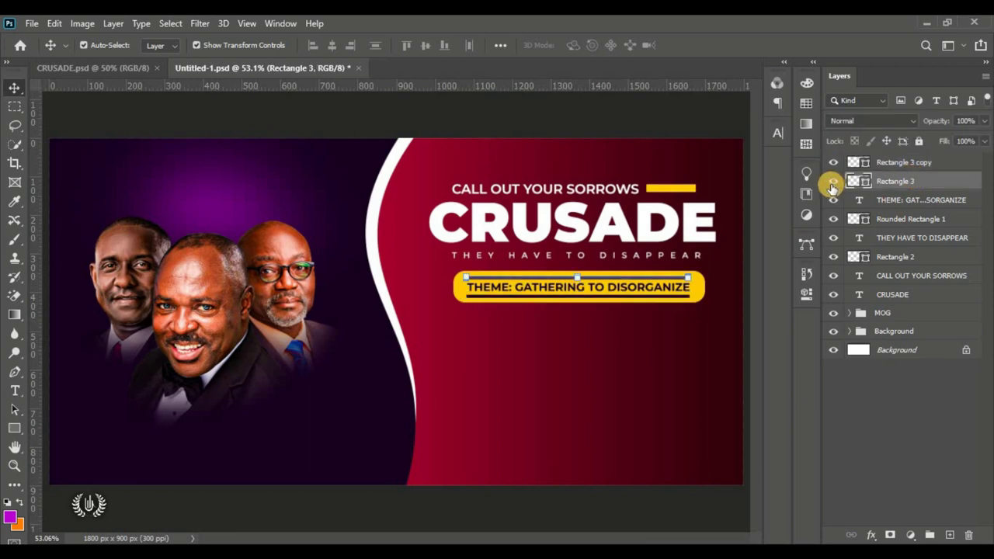
scroll(625, 339, "up", 2)
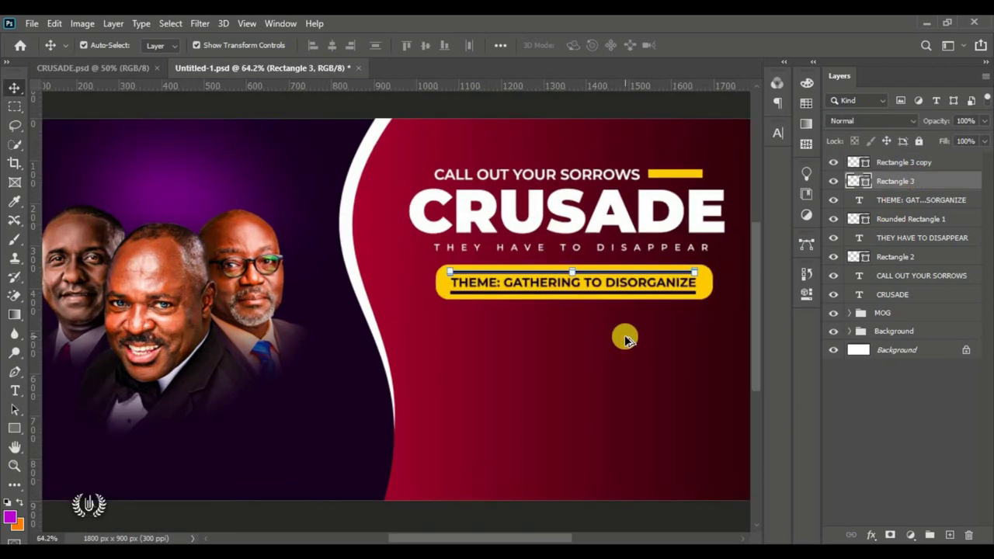
scroll(625, 339, "up", 2)
left_click_drag(490, 536, 536, 533)
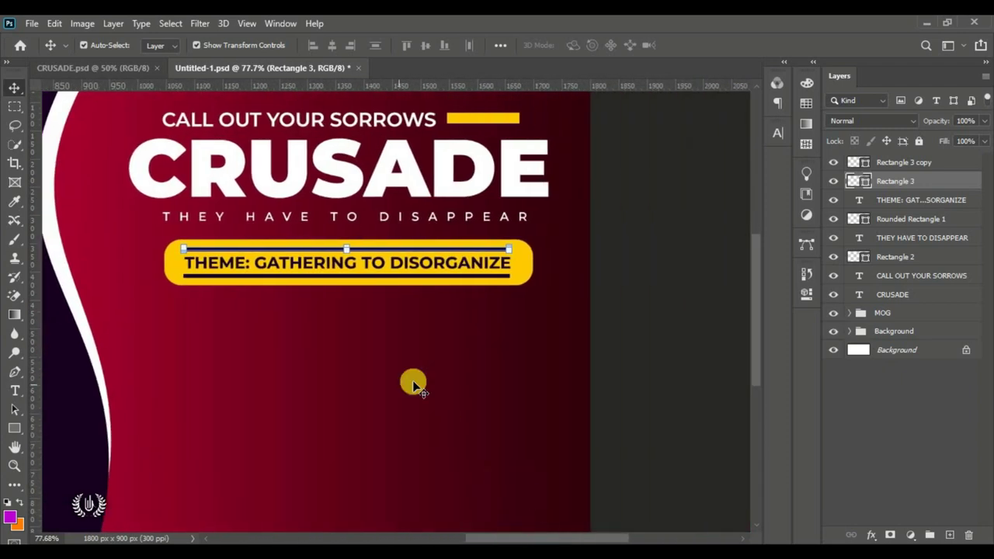
scroll(416, 375, "down", 1)
scroll(415, 375, "up", 2)
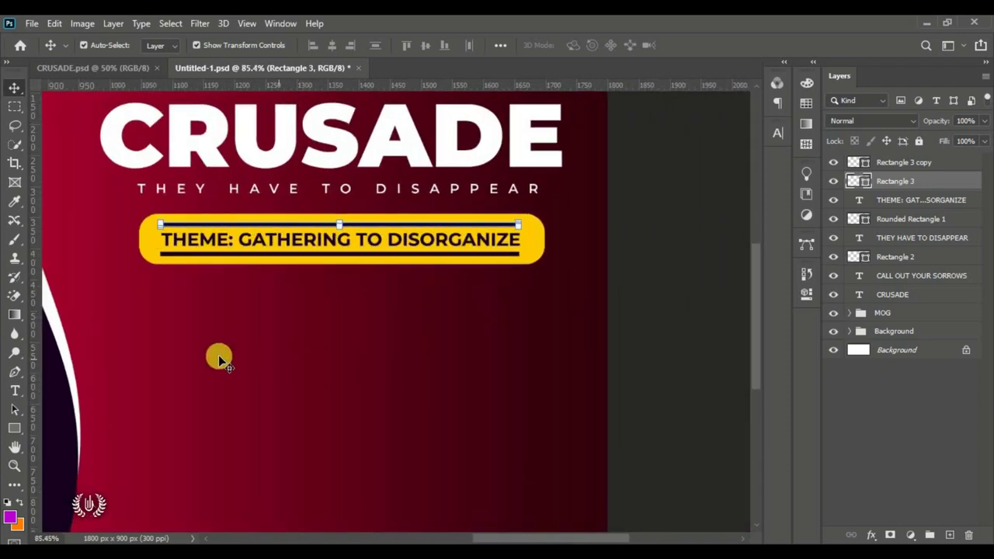
Start a new text layer below the theme bar and set its colour to white
left_click(16, 391)
left_click(44, 392)
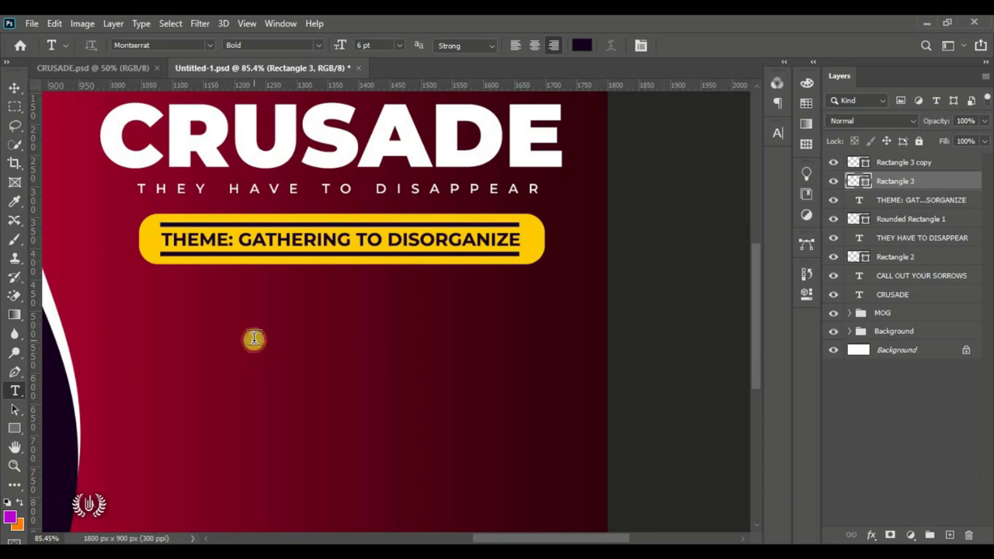
left_click(253, 340)
left_click_drag(206, 362, 206, 345)
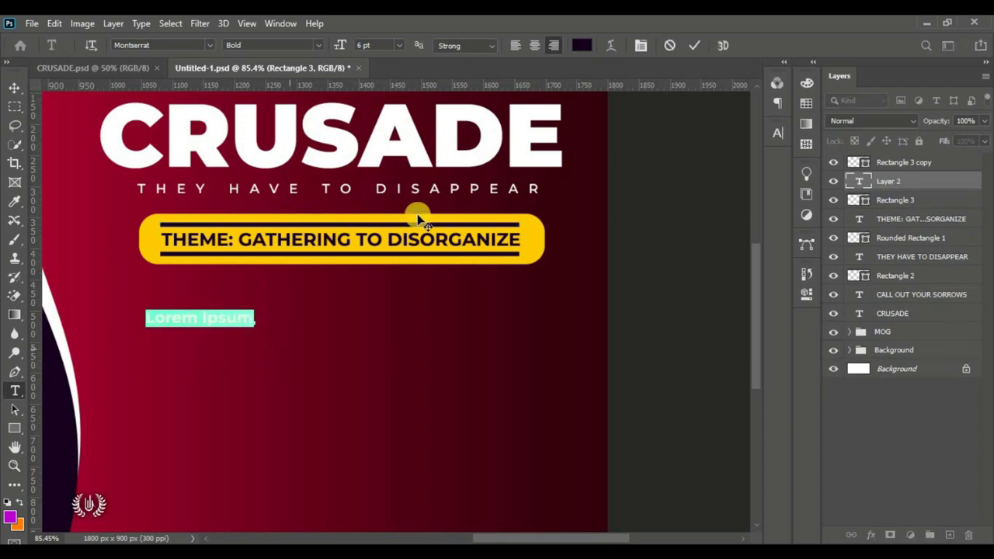
left_click(582, 44)
left_click_drag(209, 129, 618, 101)
left_click_drag(566, 177, 408, 100)
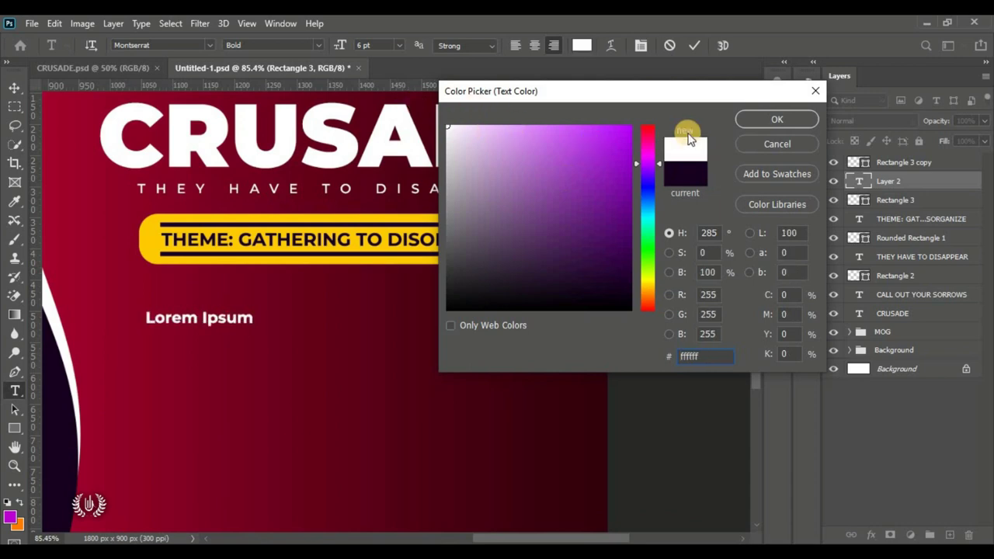
left_click(784, 121)
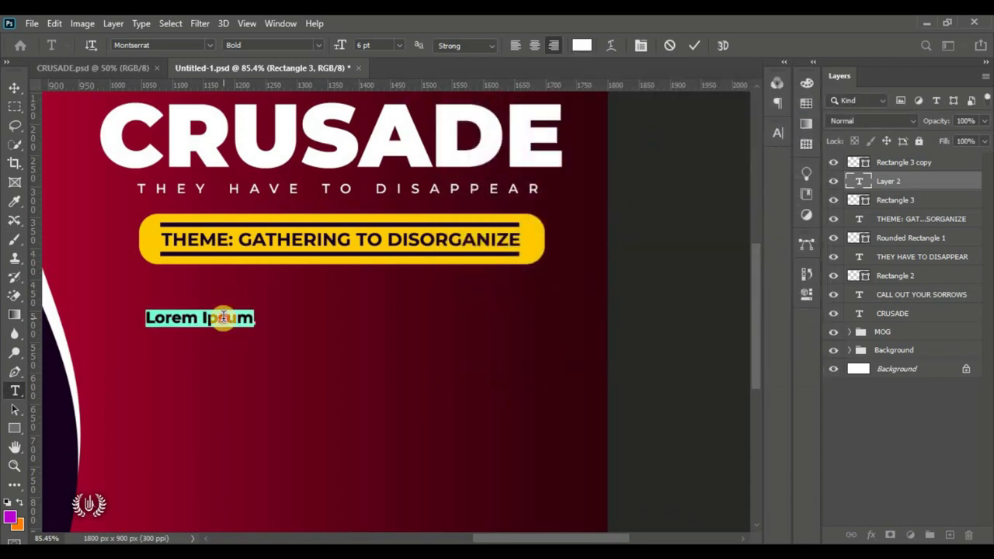
Make the text ExtraBold, replace the placeholder with 'Time:' and commit it
left_click(224, 318)
key("ctrl+a")
left_click(317, 45)
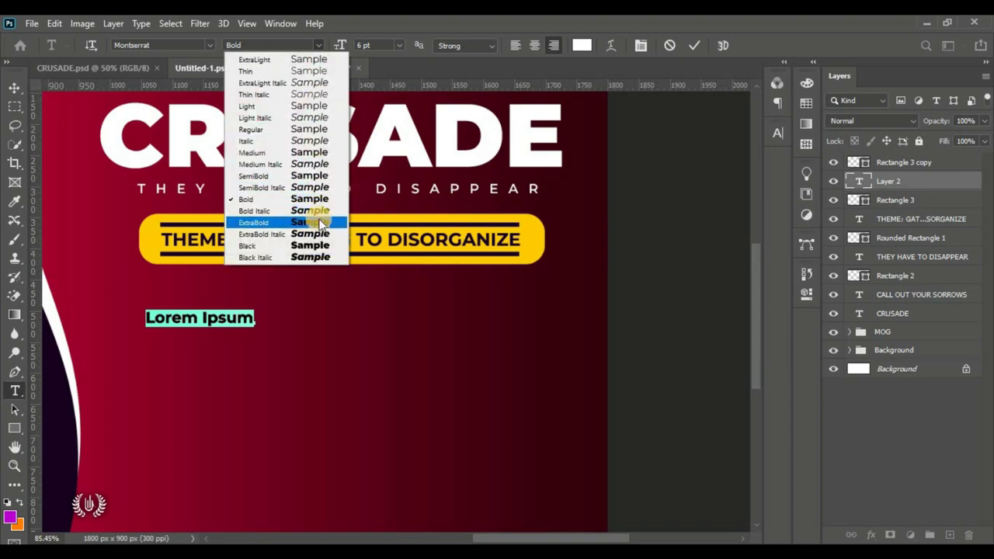
left_click(319, 222)
left_click(205, 320)
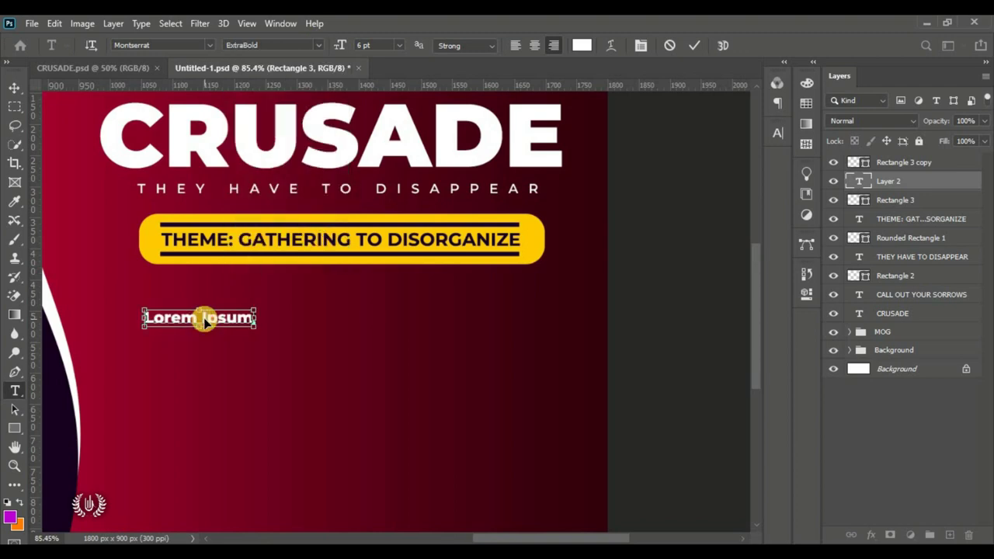
triple_click(204, 318)
key("BackSpace")
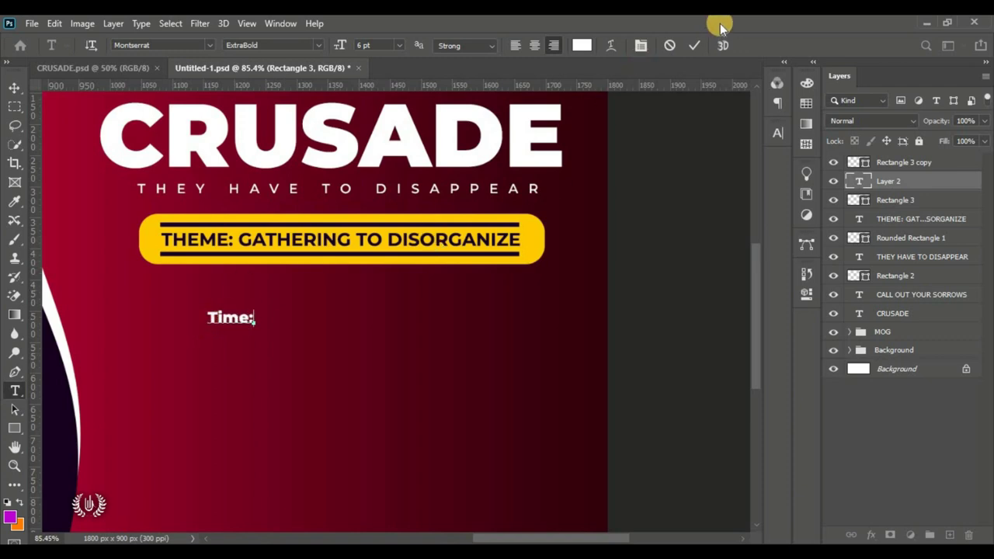
key("ctrl+Return")
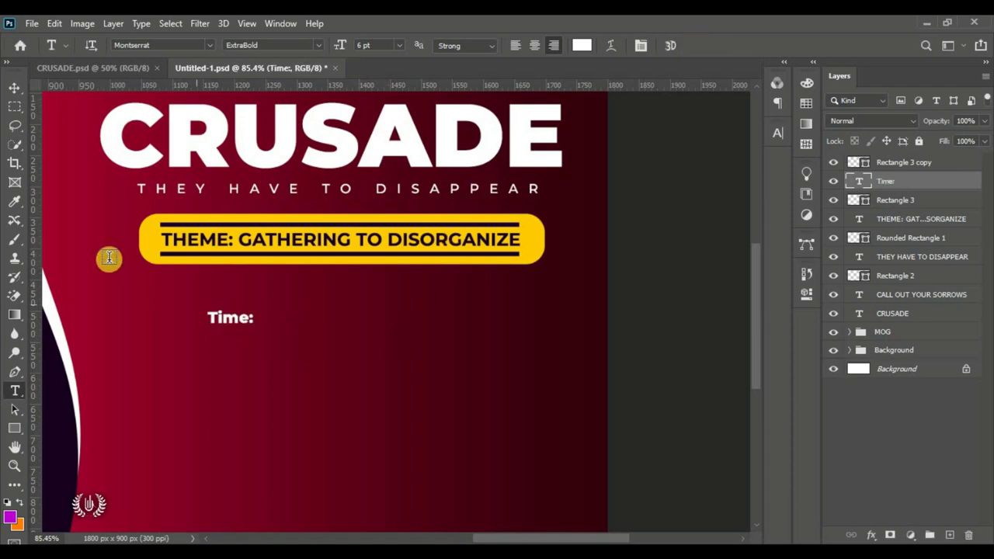
left_click(14, 86)
Free-transform the Time: label, dragging its bottom-left handle to enlarge it and shift it left
left_click(62, 23)
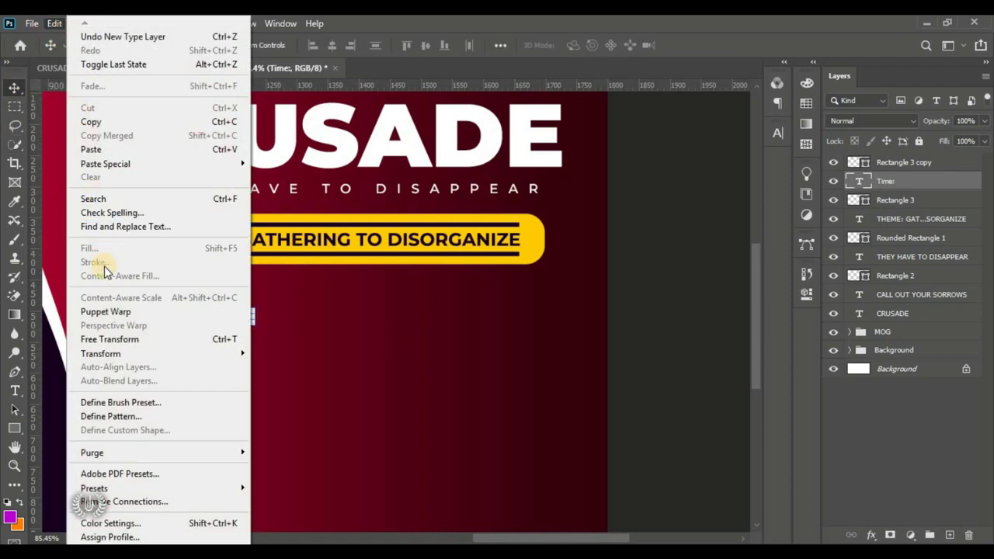
left_click(117, 340)
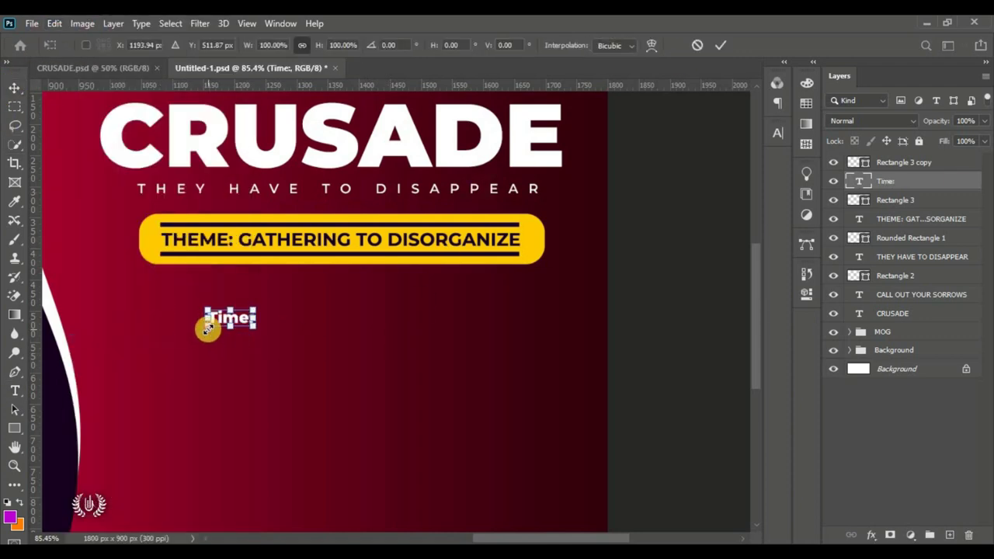
left_click_drag(208, 330, 162, 307)
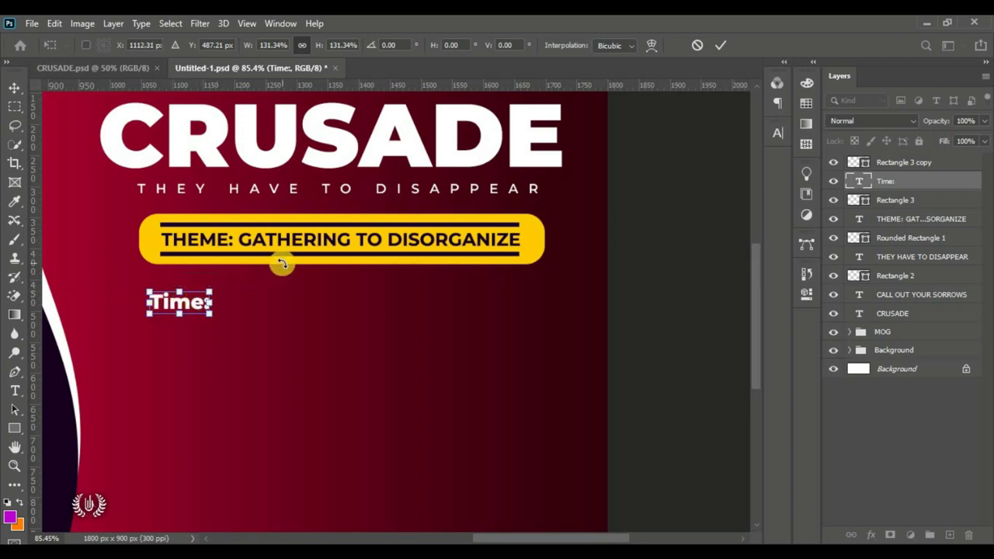
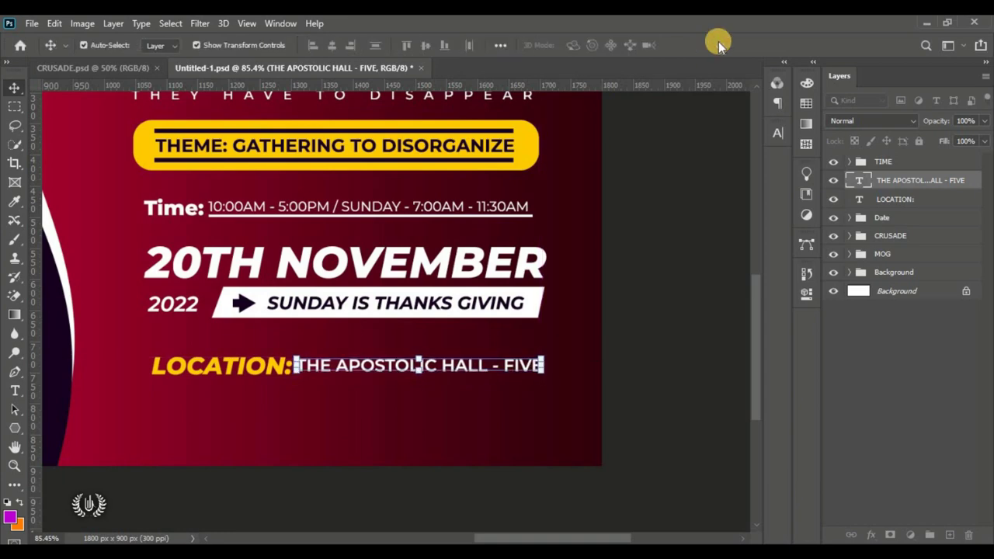
Add a 'CHURCH PREMISES' line in Montserrat Black below the location text
key("t")
left_click(162, 404)
left_click(271, 45)
left_click(312, 245)
type("CHURCH PREMISES")
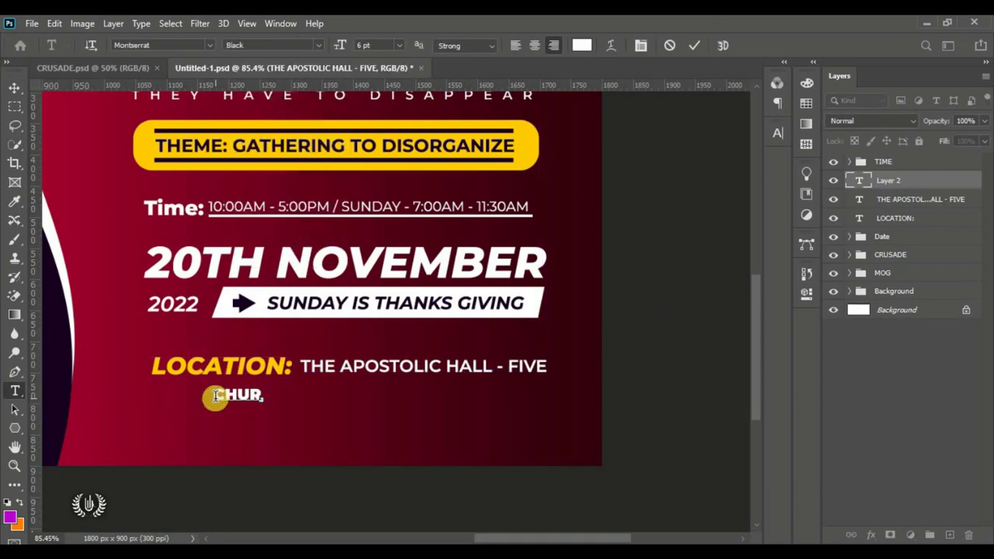
left_click(693, 45)
Scale the CHURCH PREMISES text up with Free Transform
key("v")
left_click(55, 23)
left_click(110, 339)
mouse_move(315, 402)
left_mouse_down()
mouse_move(383, 420)
mouse_move(547, 402)
left_mouse_up()
left_click(719, 44)
Draw a white-filled rectangle bar to the right of CHURCH PREMISES
left_click(14, 428)
left_click(601, 355)
left_click(455, 128)
left_click(754, 117)
key("v")
Group the four location layers, from LOCATION upward, into one group
key("ctrl+0")
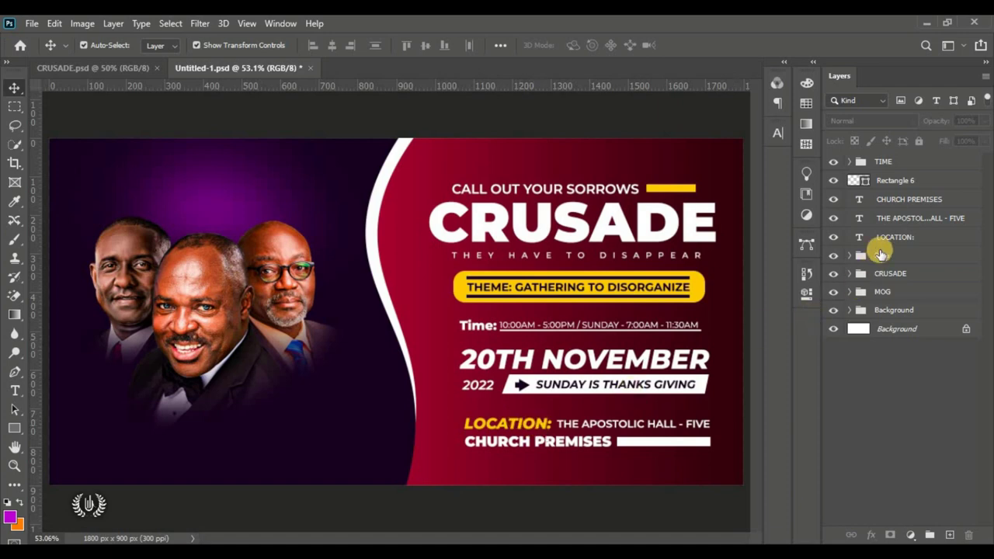
left_click(901, 240)
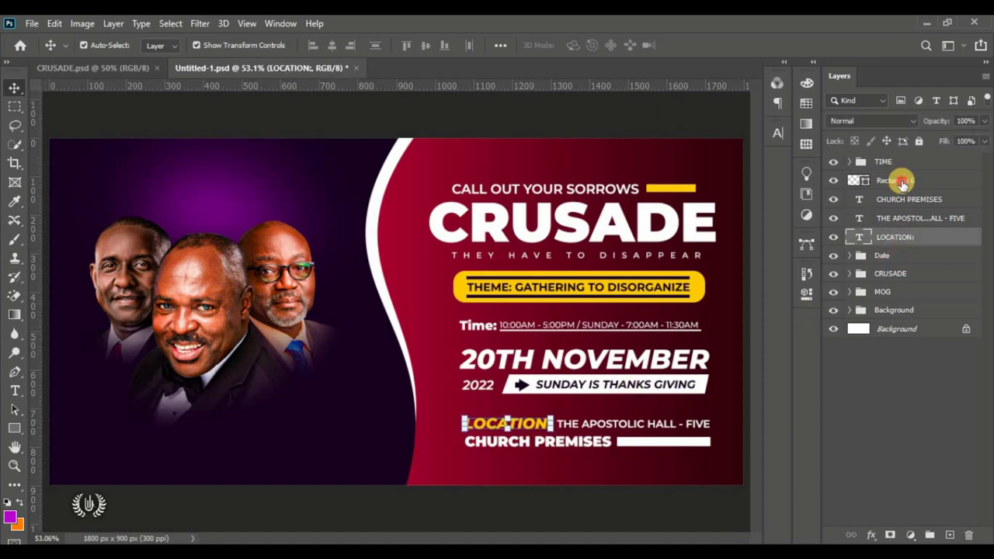
left_click(901, 180, "shift")
left_click(928, 535)
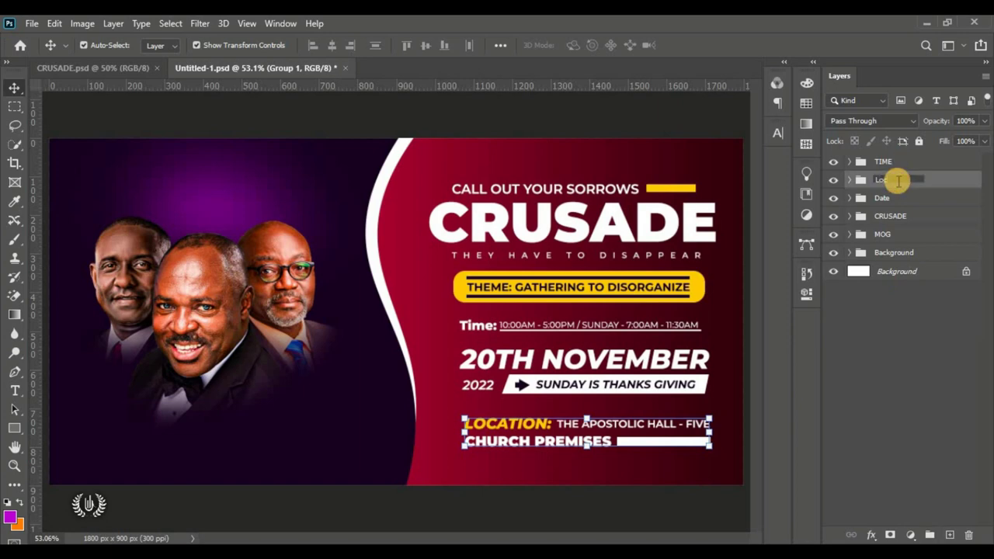
Name the group Loc and toggle the TIME, Loc, Date and CRUSADE groups to identify them
key("Return")
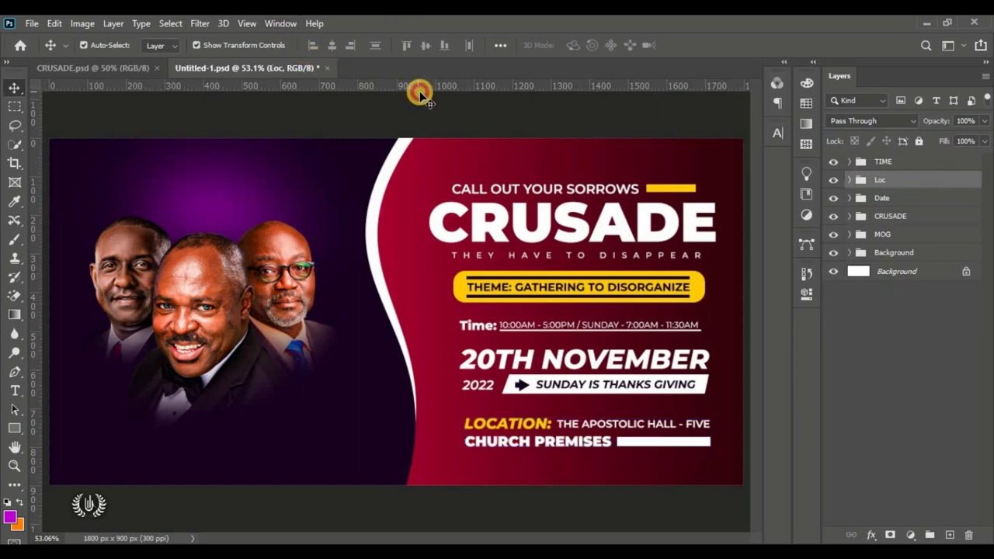
left_click(896, 161)
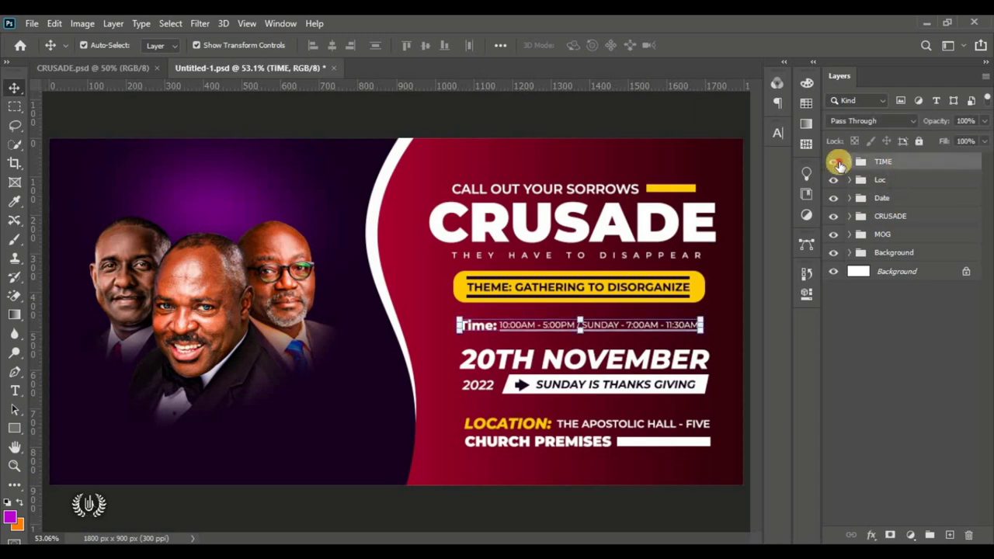
left_click(833, 161)
left_click(833, 162)
left_click(833, 181)
left_click(834, 180)
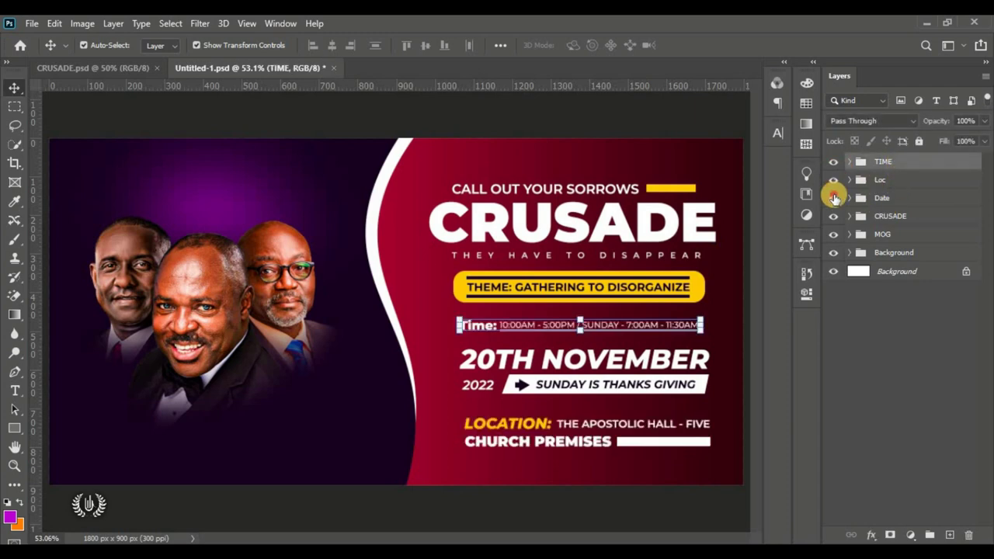
left_click(833, 197)
left_click(833, 198)
left_click(833, 217)
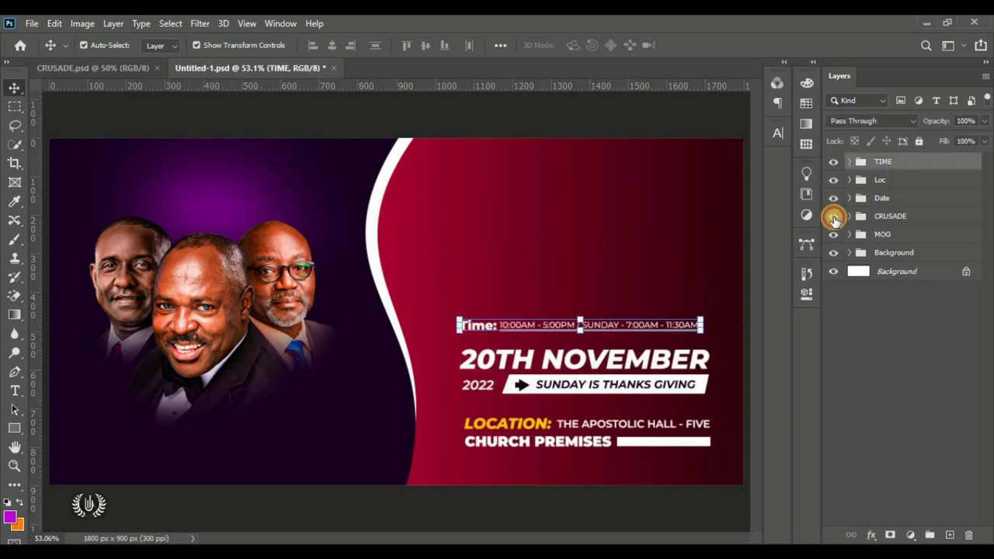
left_click(833, 216)
left_click(834, 236)
left_click(834, 236)
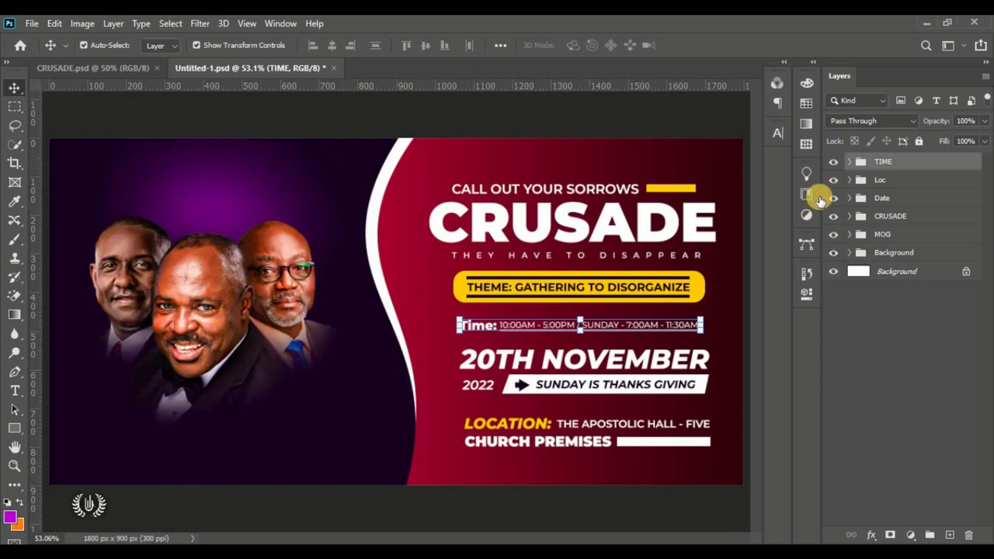
Center-align the TIME through CRUSADE groups
left_click(652, 118)
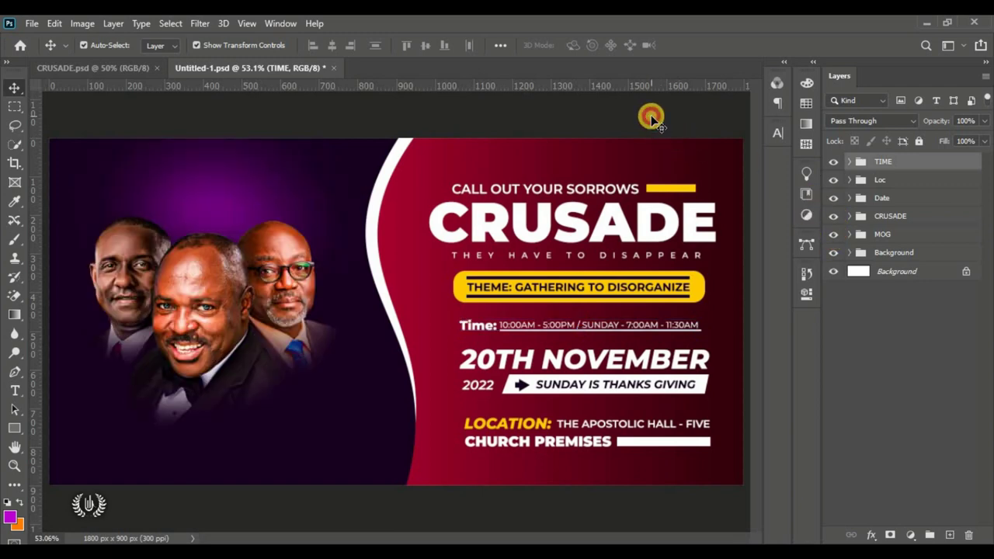
left_click(910, 162)
left_click(909, 217, "shift")
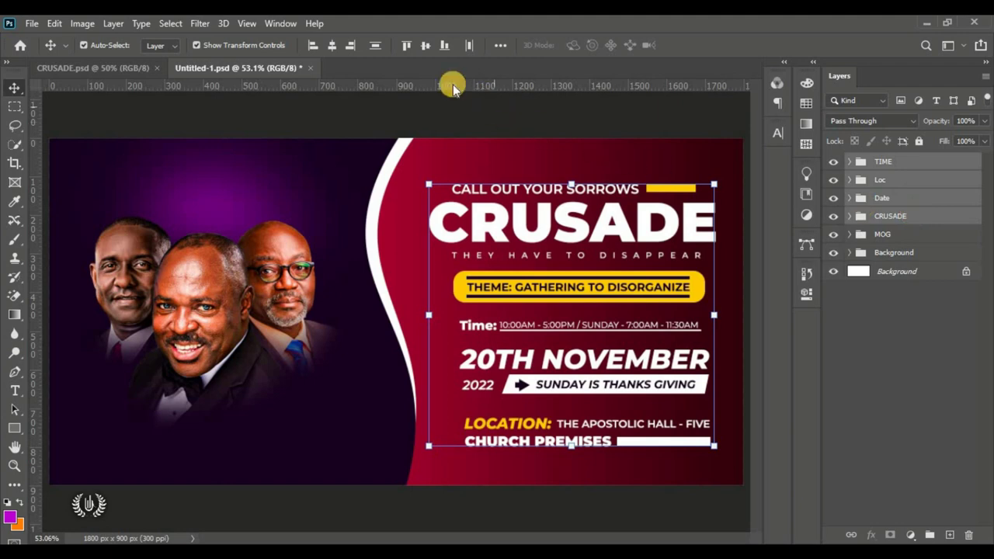
left_click(332, 47)
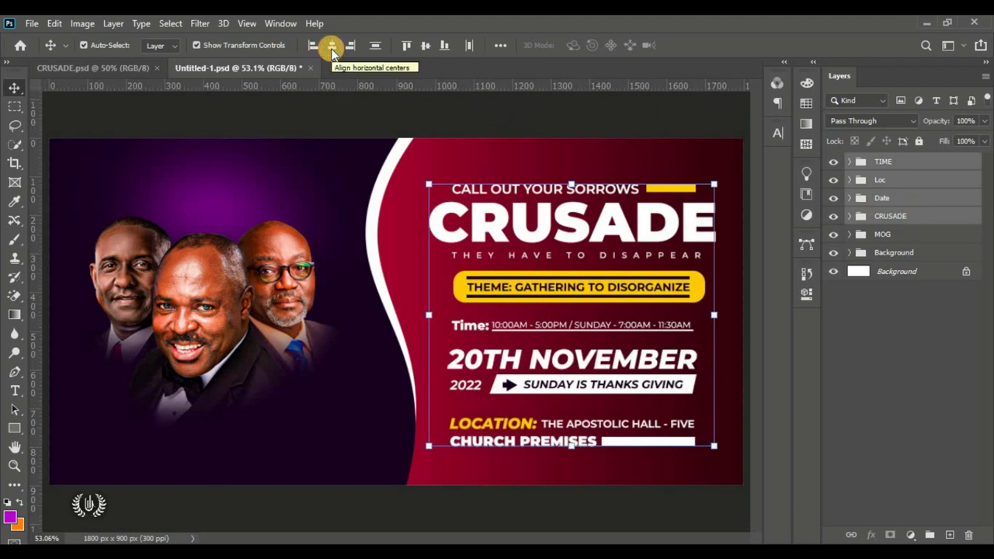
left_click(511, 99)
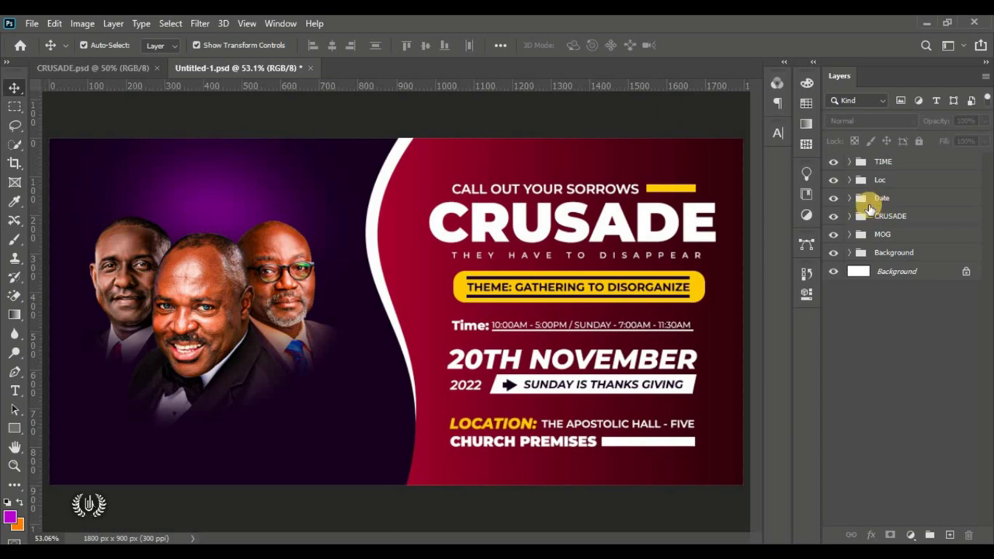
Nudge the TIME, Loc and Date groups to the right
left_click(887, 163)
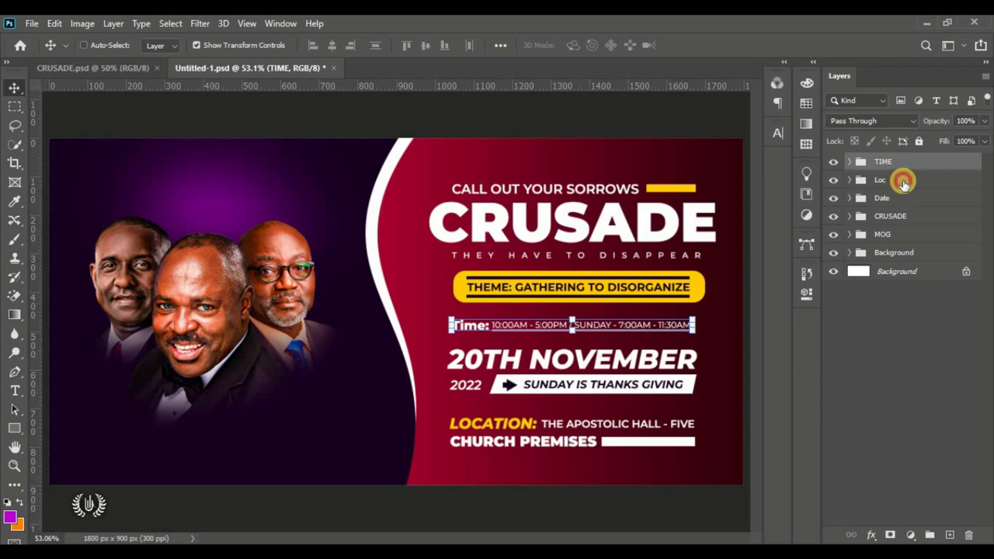
left_click(903, 181, "shift")
left_click(903, 198, "shift")
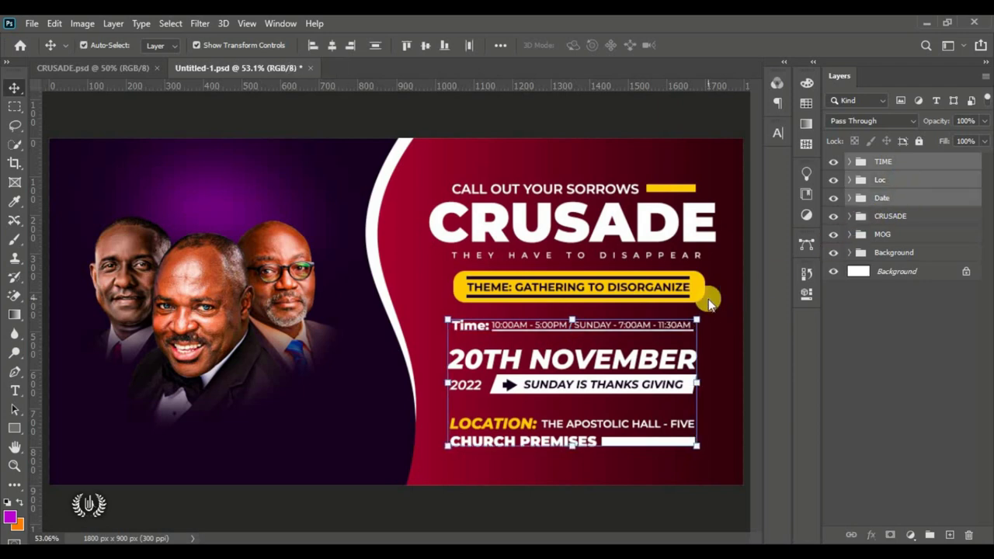
key("shift+Right")
key("shift+Right")
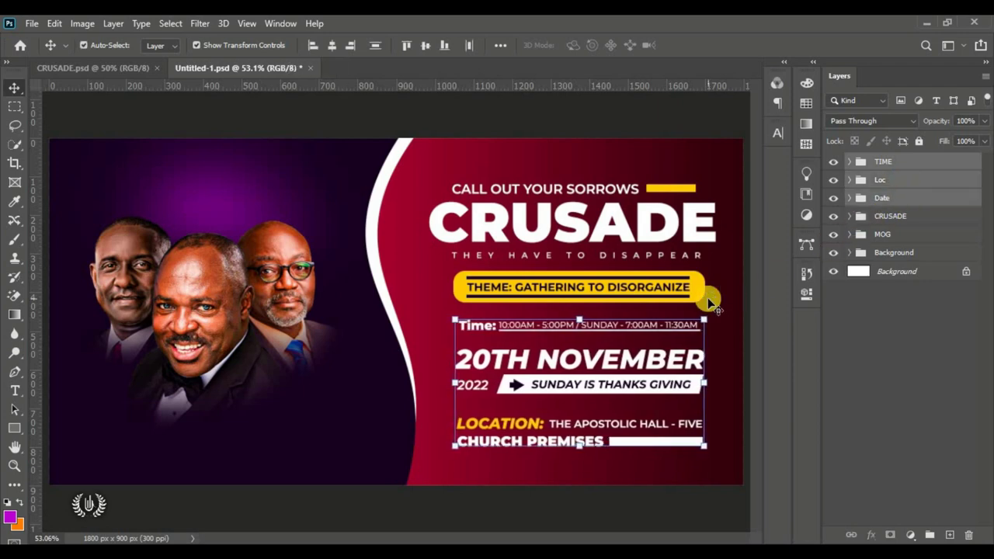
left_click(595, 100)
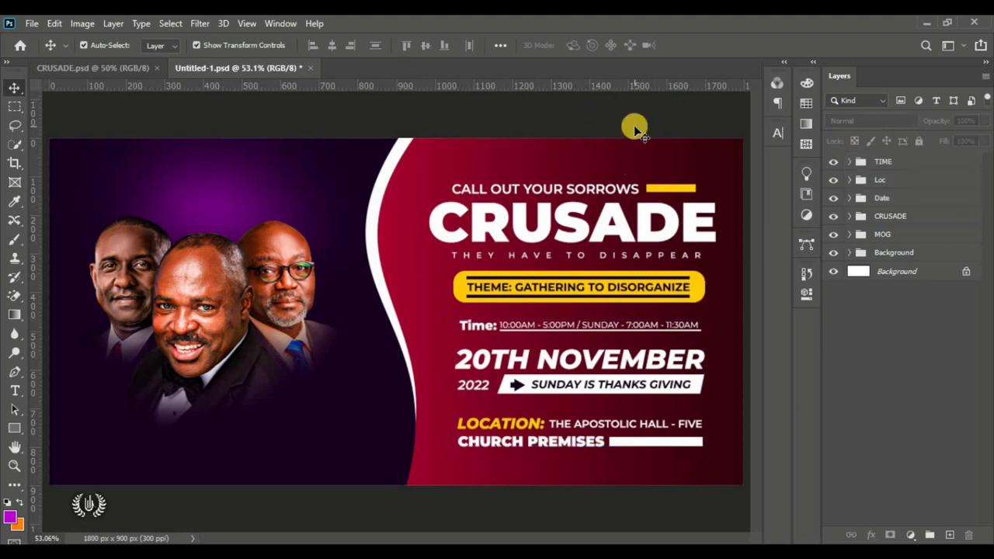
Scale the TIME through CRUSADE text block to about 102% and right-align its groups
left_click(906, 217)
left_click(902, 161, "shift")
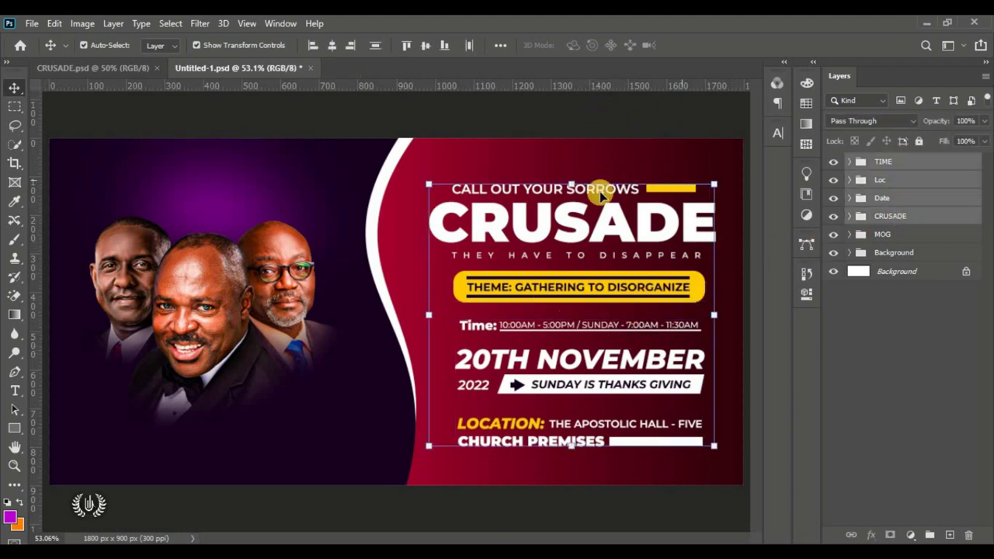
left_click_drag(425, 182, 419, 178)
left_click(720, 44)
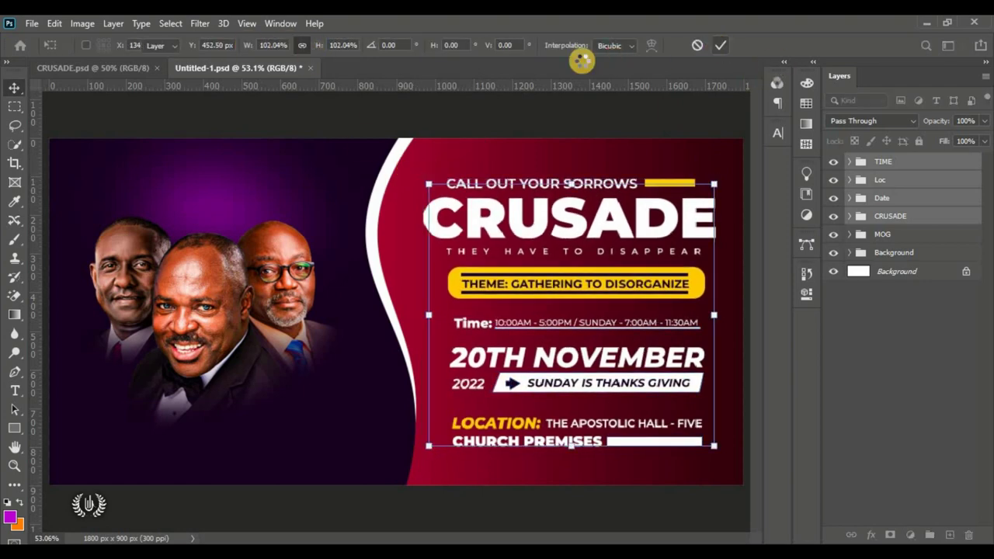
left_click(339, 45)
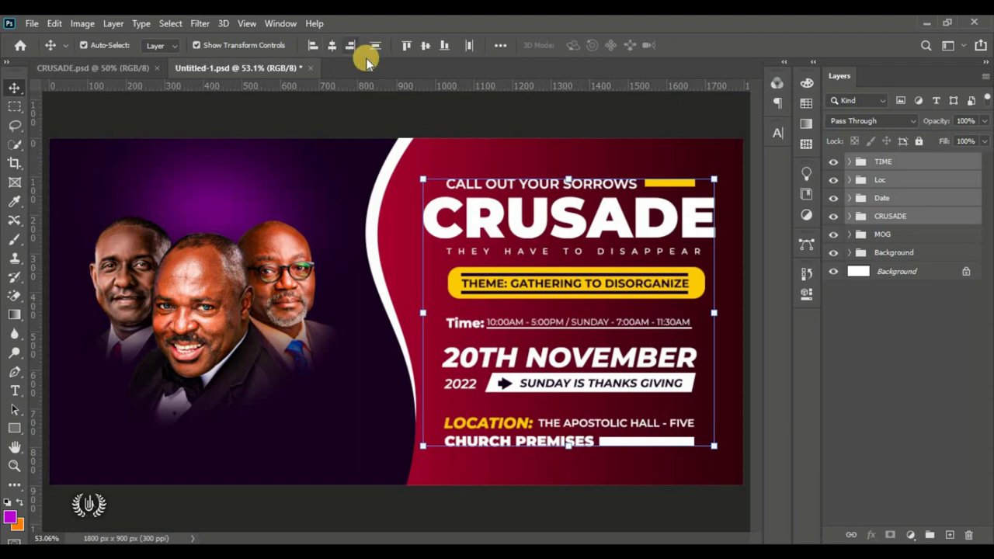
left_click(350, 45)
Move the whole four-group text block slightly lower on the banner
left_click(545, 221)
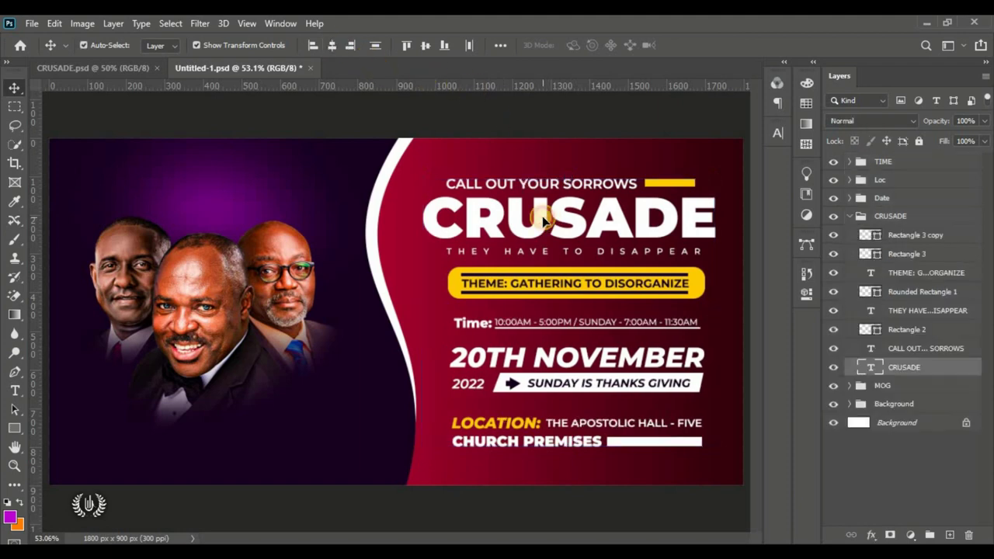
left_click(850, 216)
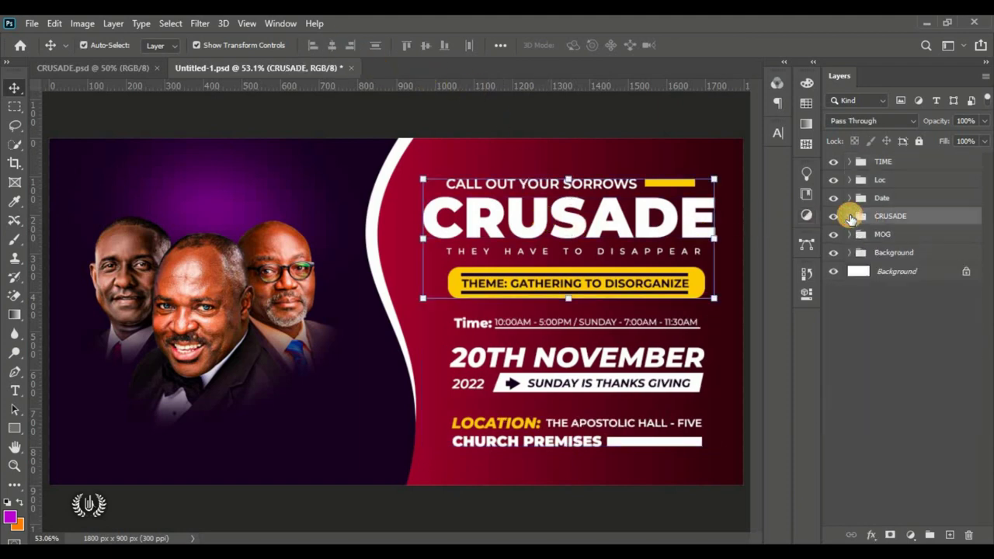
left_click(687, 127)
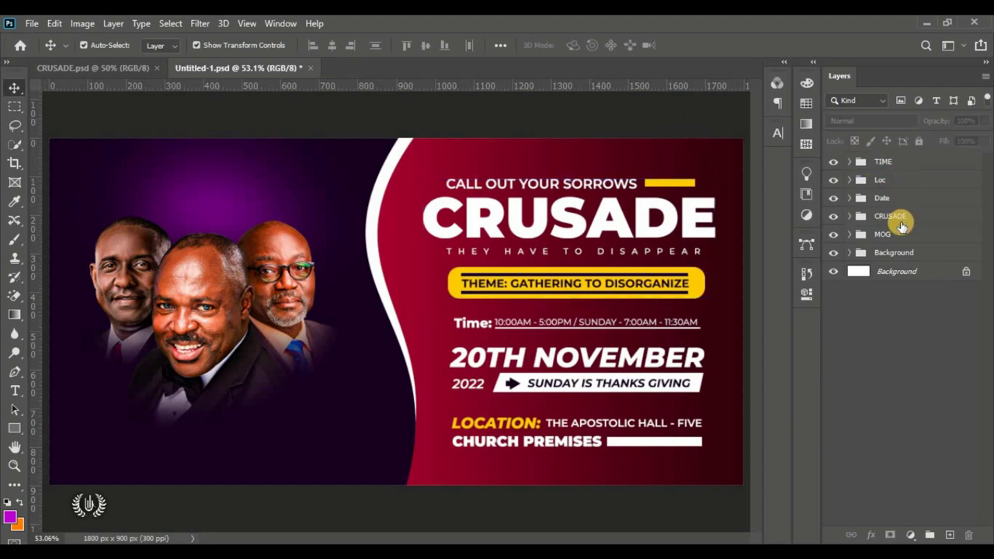
left_click(901, 217)
left_click(899, 163, "shift")
left_click(54, 23)
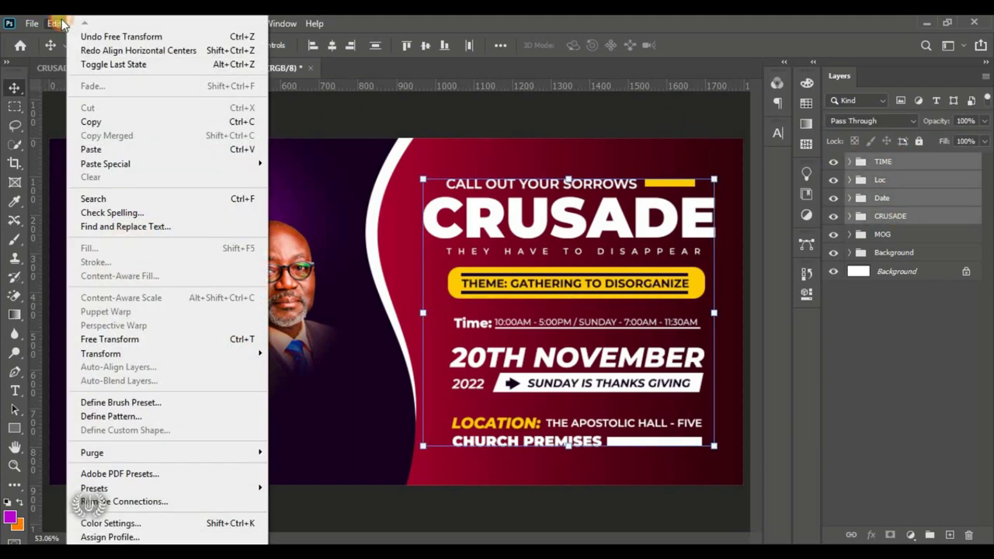
left_click(175, 344)
left_click_drag(615, 289, 619, 297)
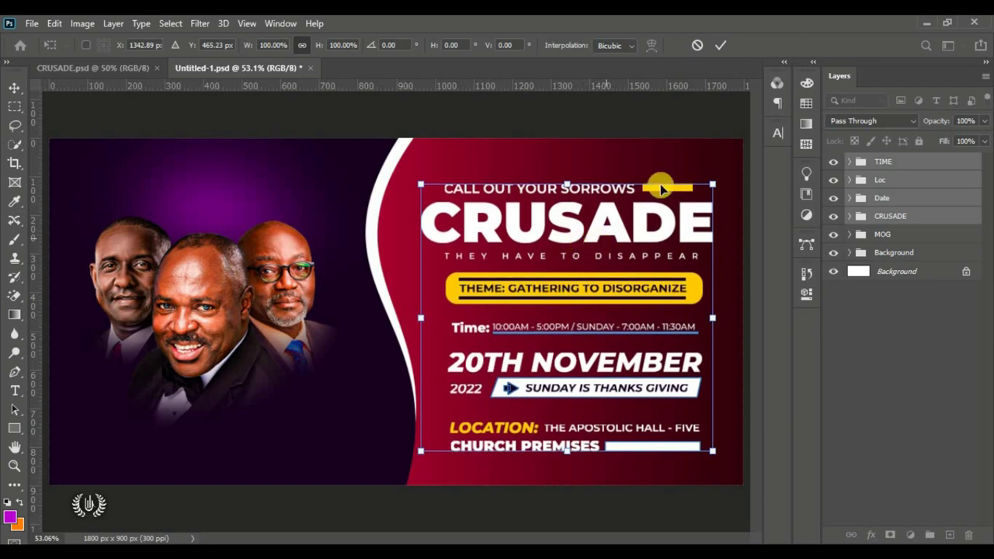
left_click(720, 45)
left_click(547, 118)
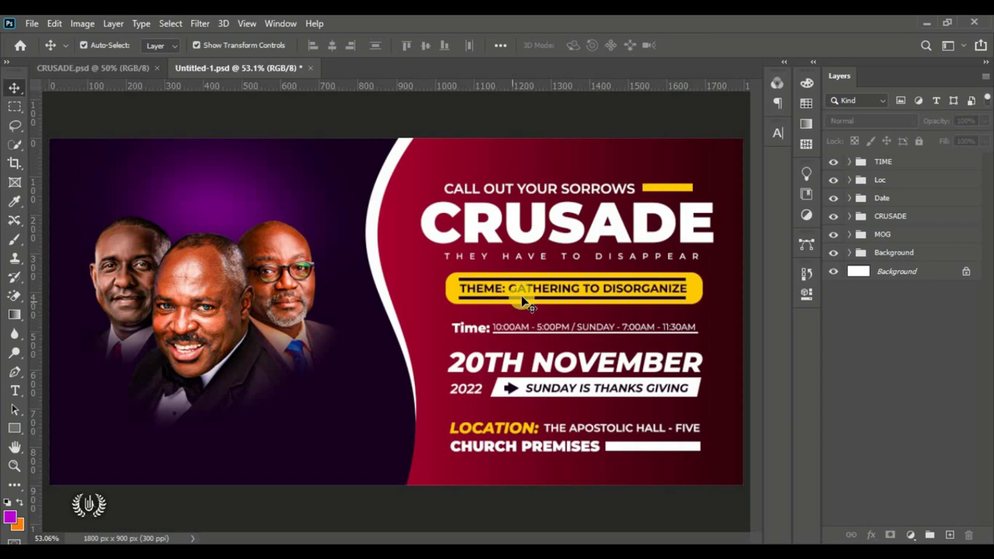
Draw a small circle in the banner's top-left corner with the Ellipse tool
left_click(889, 161)
left_click(14, 428)
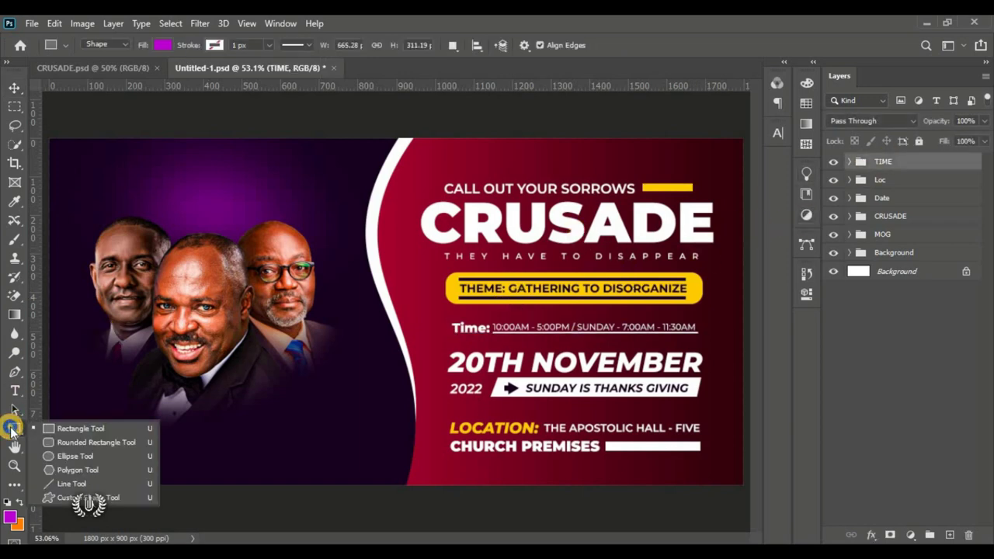
left_click(66, 455)
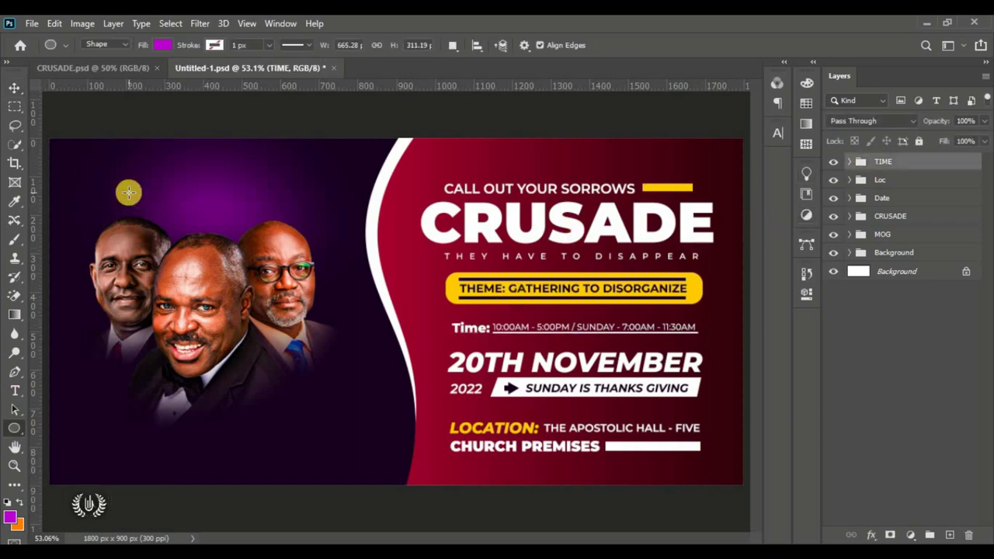
left_click_drag(117, 157, 160, 200)
left_click(15, 87)
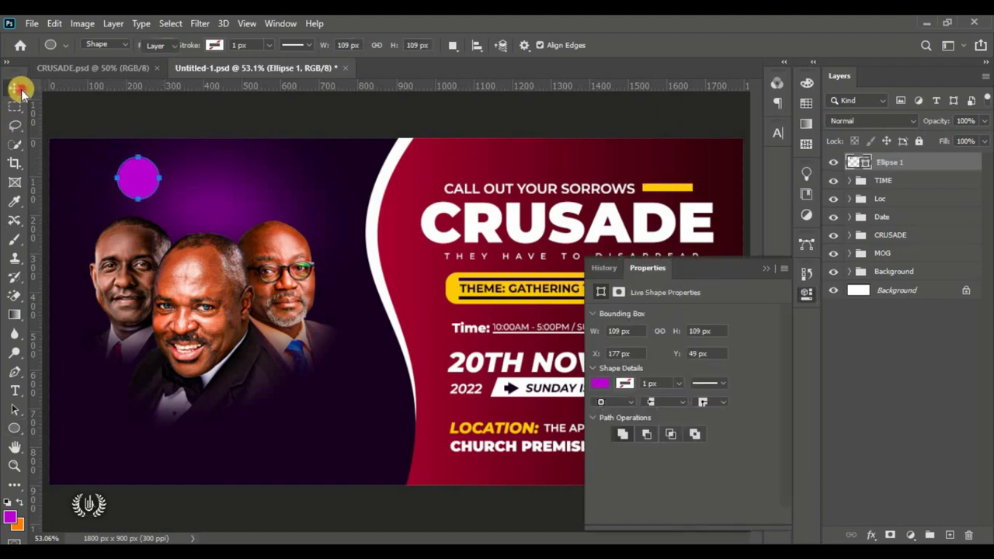
Fill the circle white and nudge it slightly upward
left_click(832, 204)
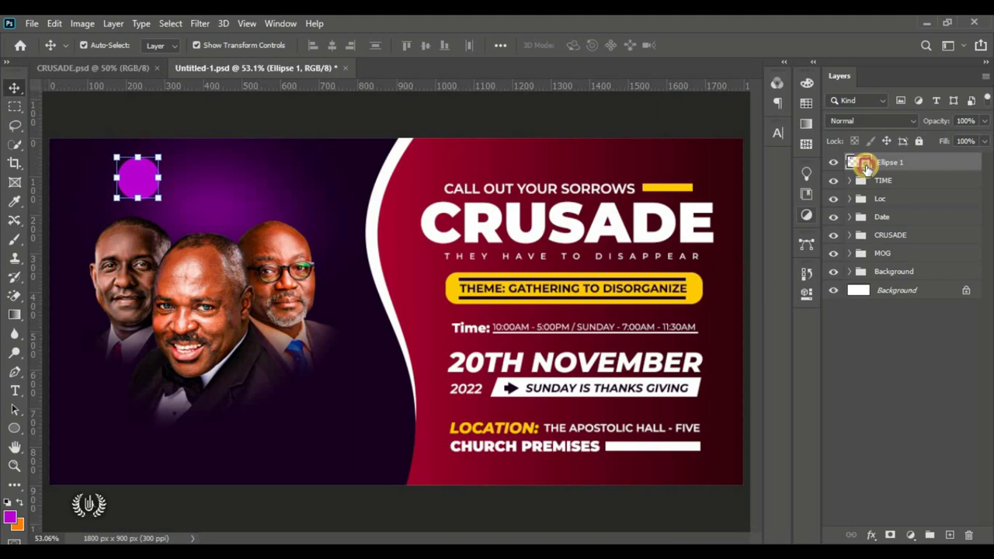
double_click(864, 165)
left_click_drag(592, 184, 447, 125)
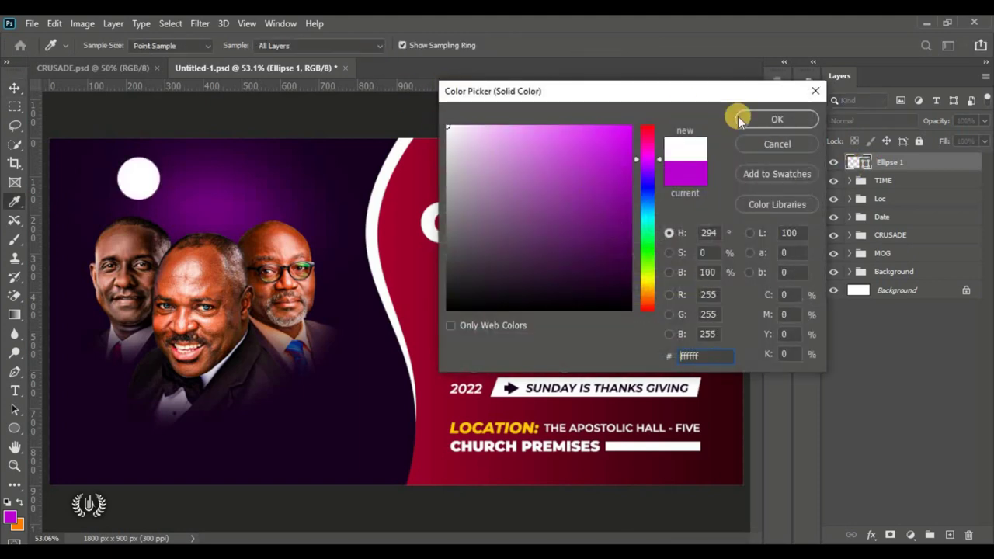
left_click(800, 121)
left_click_drag(139, 176, 140, 168)
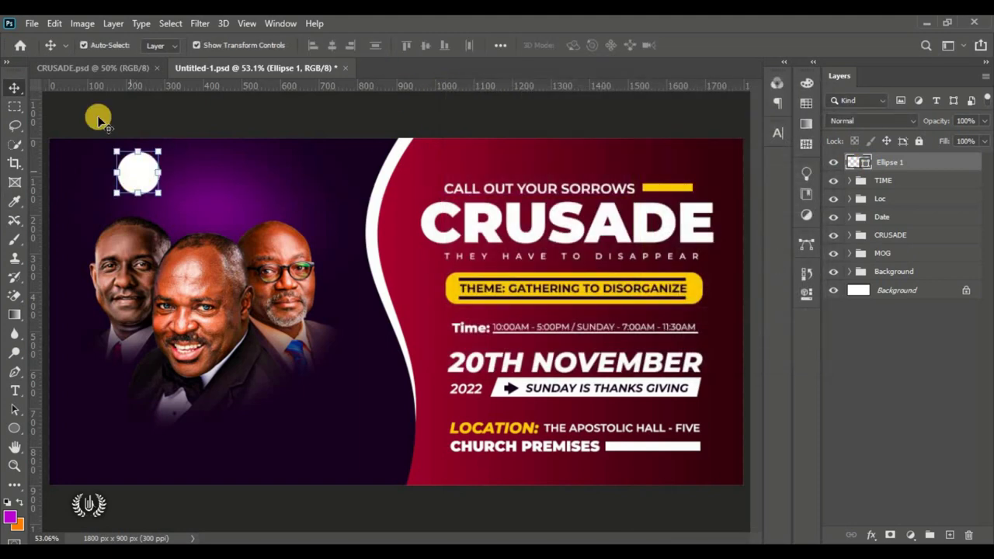
left_click(29, 25)
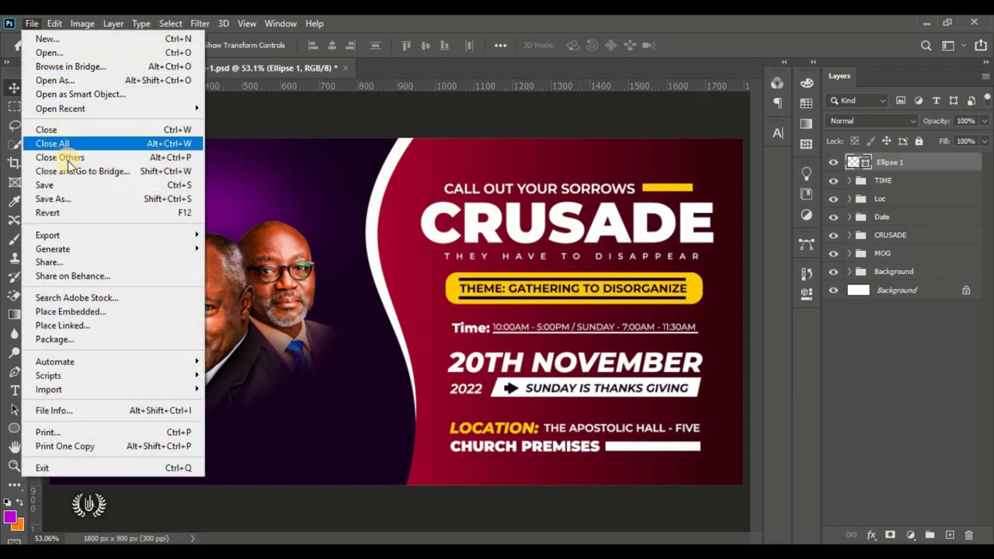
Embed the LOGO image and shrink it to about 21% over the white circle
left_click(136, 313)
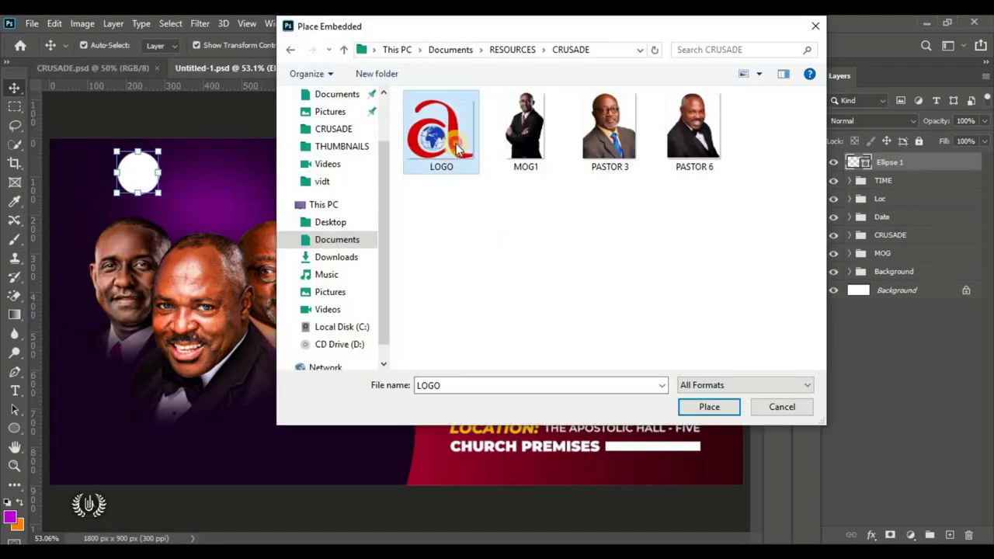
left_click(708, 406)
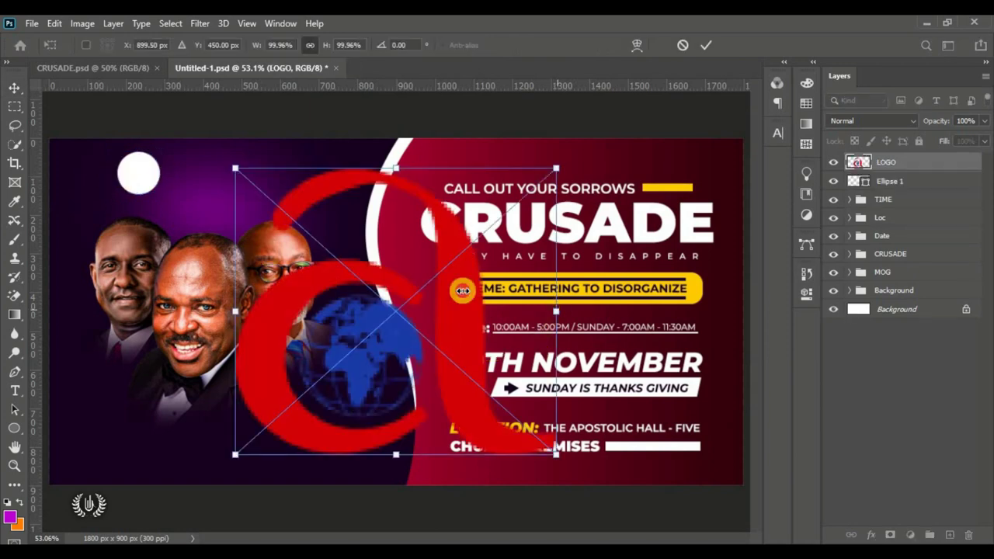
left_click_drag(555, 311, 138, 176)
left_click(703, 45)
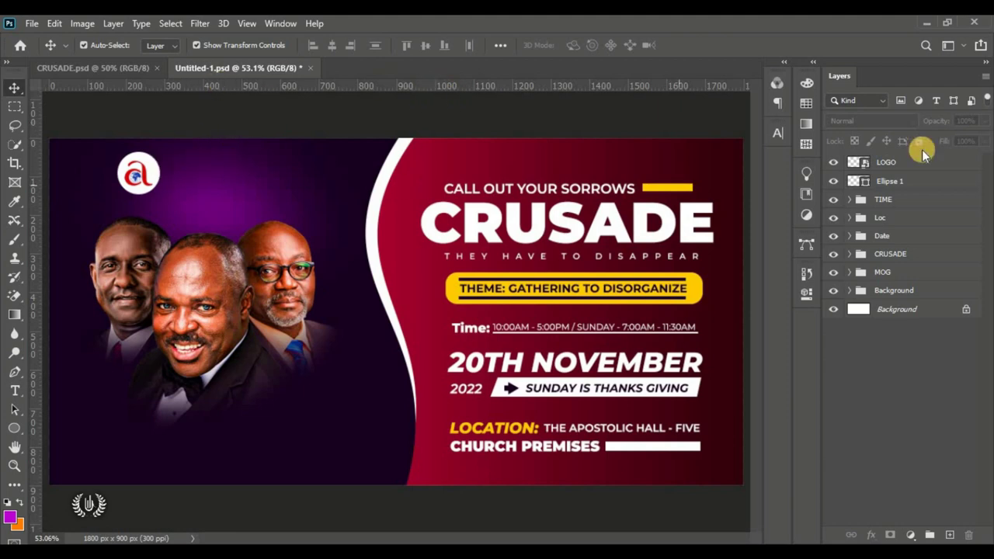
left_click(908, 167)
Create a new Medium-weight text layer to the right of the logo
left_click(15, 391)
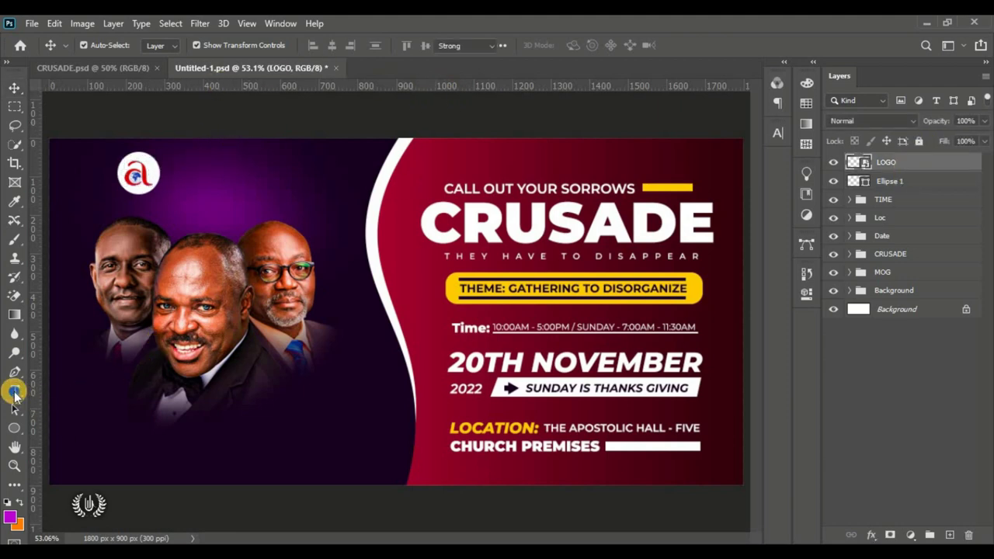
left_click(65, 390)
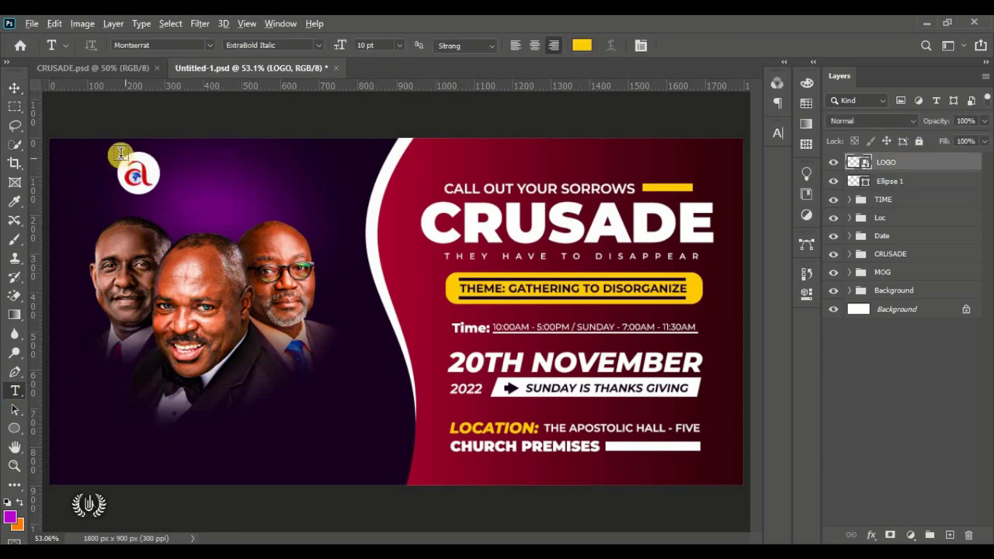
scroll(184, 165, "up", 3)
left_click(236, 163)
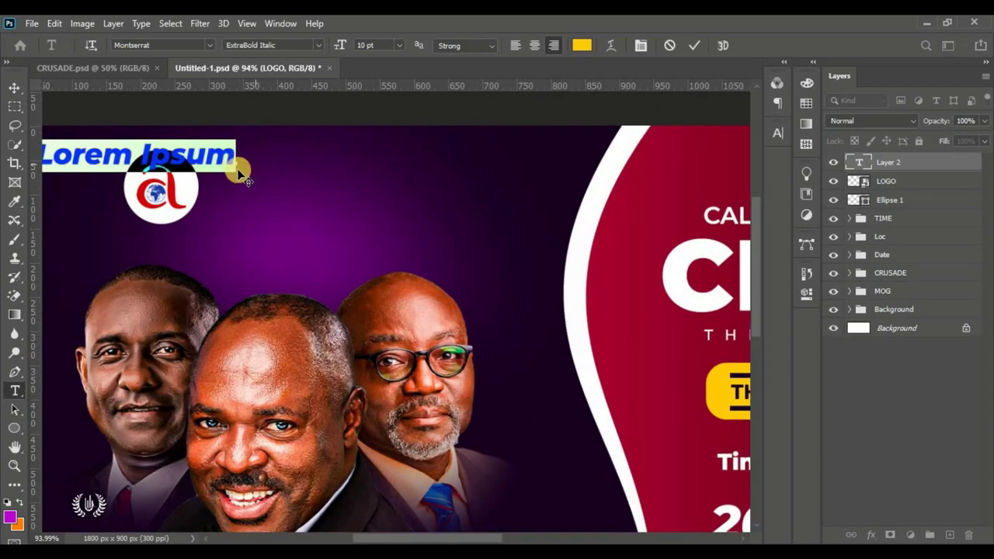
left_click_drag(277, 222, 338, 215)
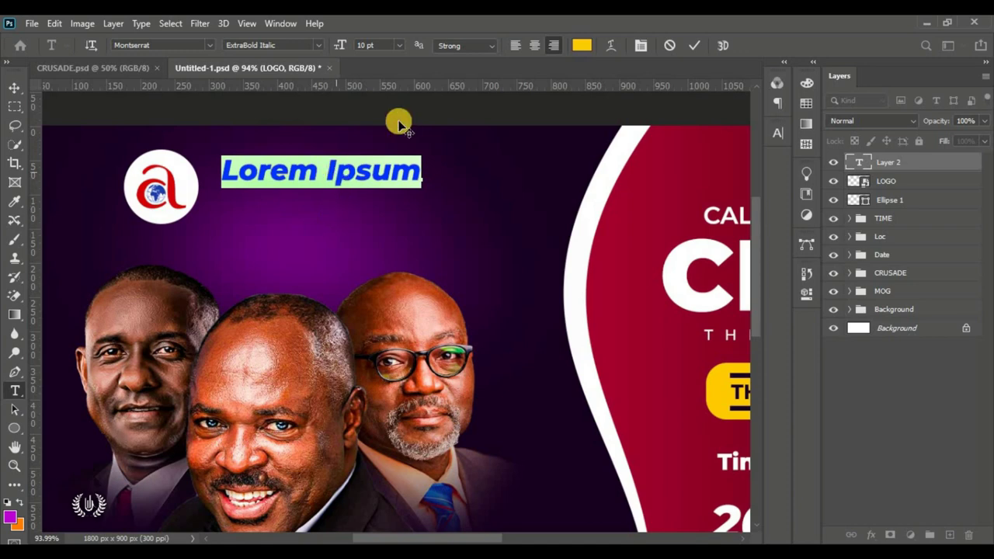
left_click(319, 45)
left_click(318, 150)
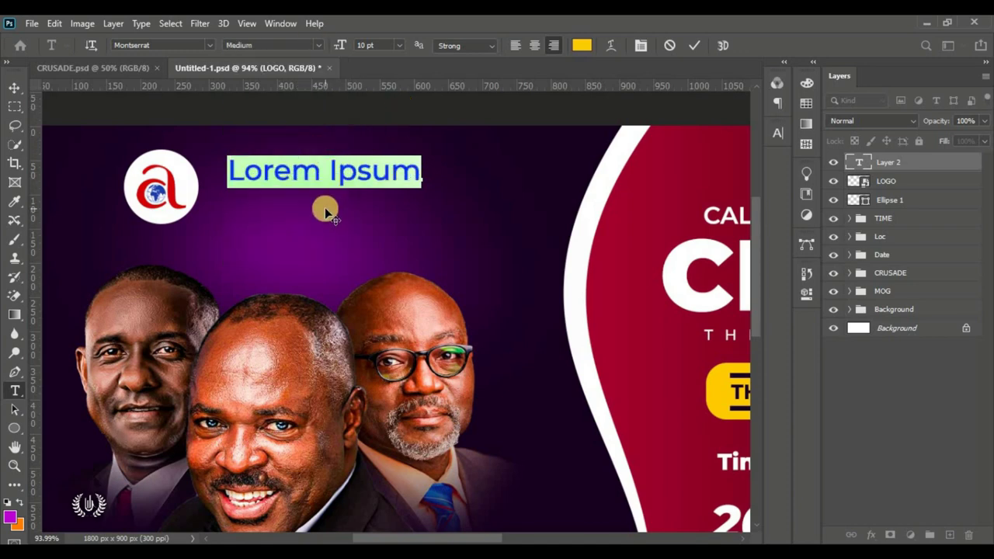
Make the text white (ffffff) at 5 pt and move it beside the logo
left_click(582, 45)
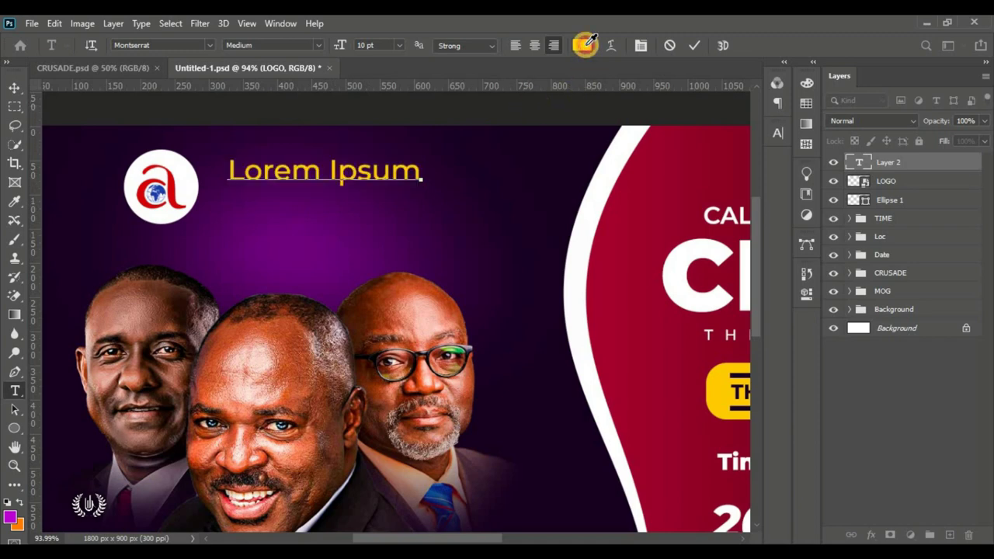
type("ffffff")
left_click(770, 122)
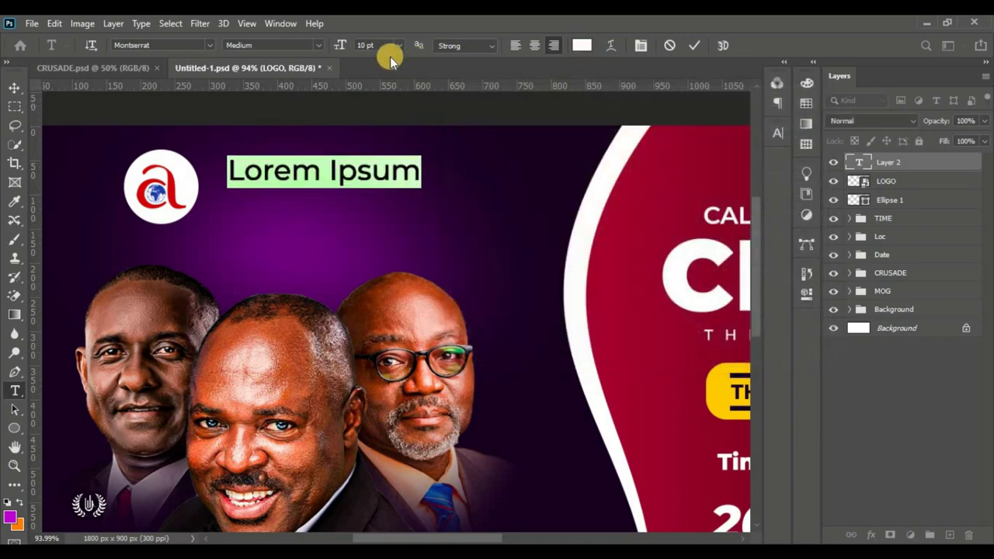
left_click(378, 45)
type("5")
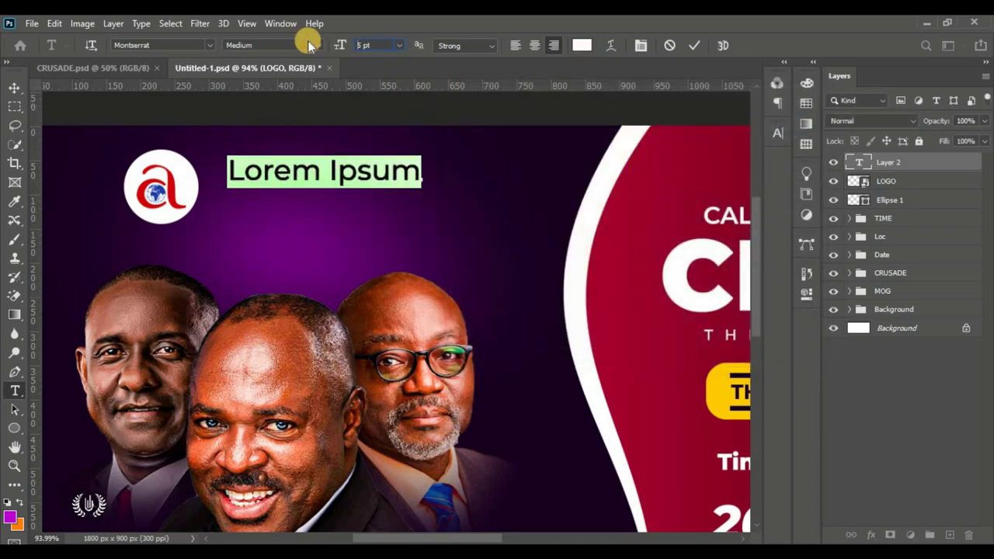
key("Return")
left_click_drag(337, 160, 295, 208)
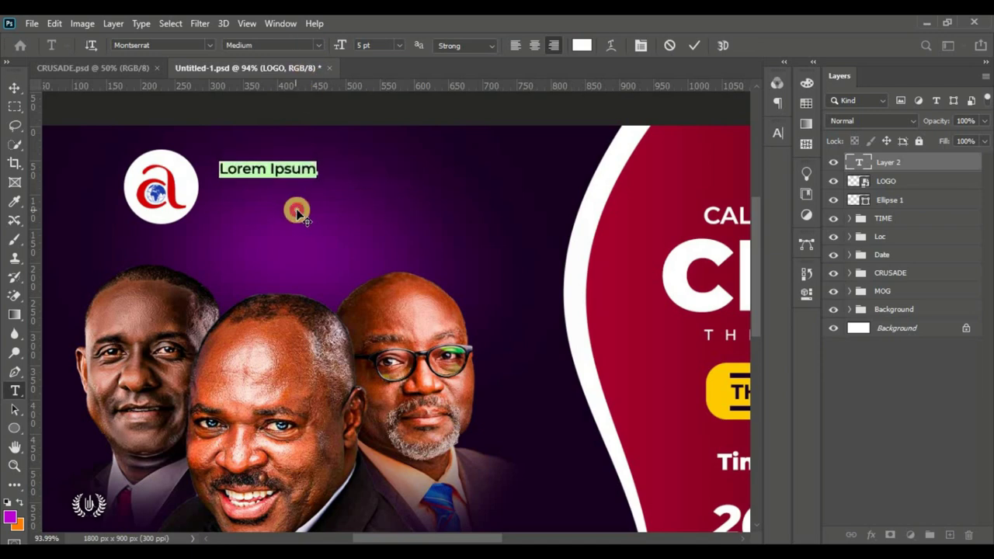
left_click(279, 163)
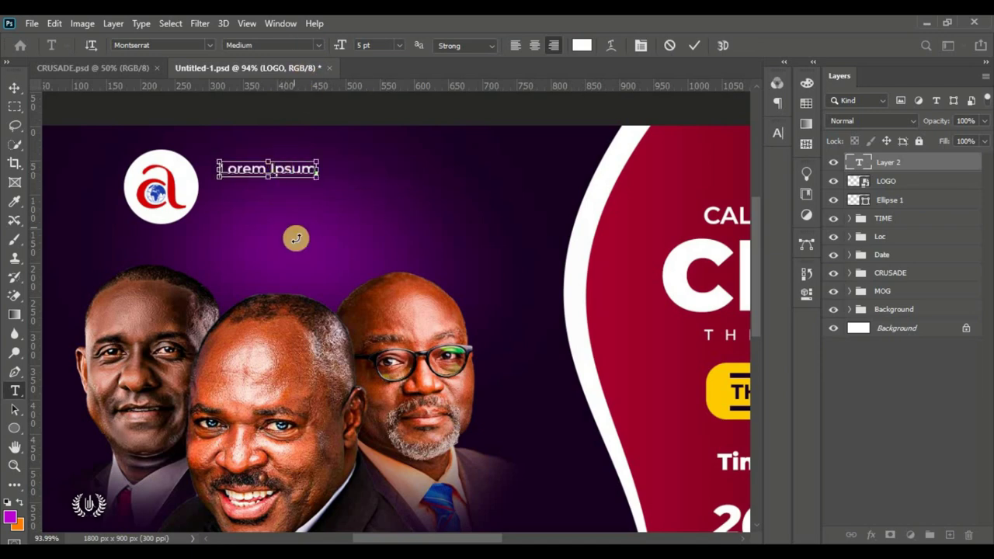
Enter 'The Apostolic Church Ghana - Accra Branch', 'In Association of the Ghana Crusaders Churches', 'With warm regards from our Elders.'
key("ctrl+a")
scroll(219, 121, "up", 4)
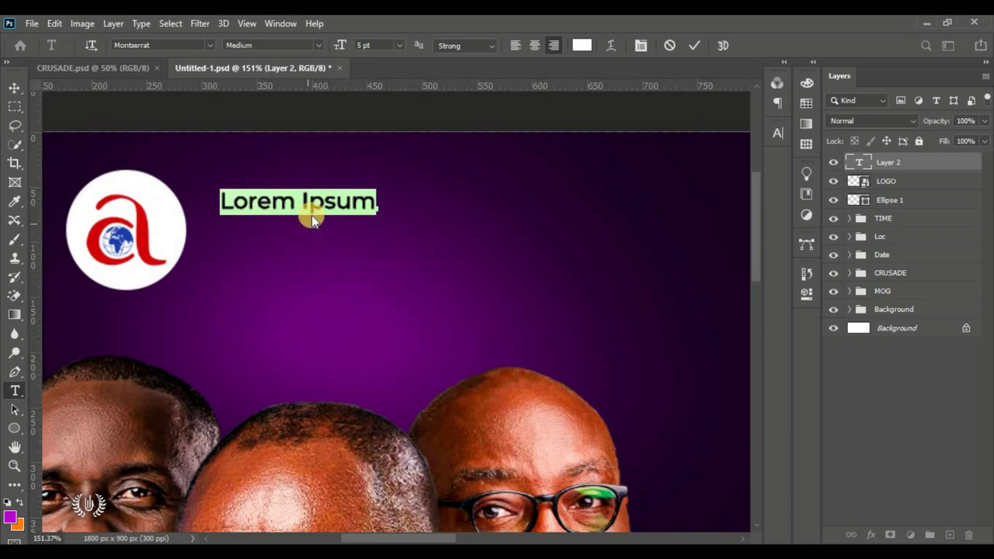
left_click(318, 201)
key("ctrl+a")
type("The A")
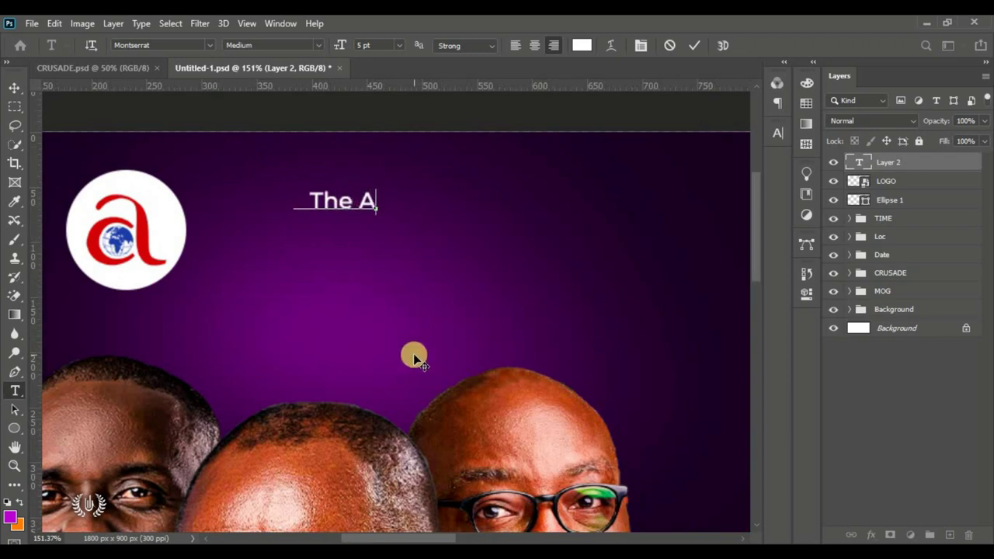
type("postolic Church")
left_click_drag(381, 537, 394, 541)
type("Ghana - Accra Branch")
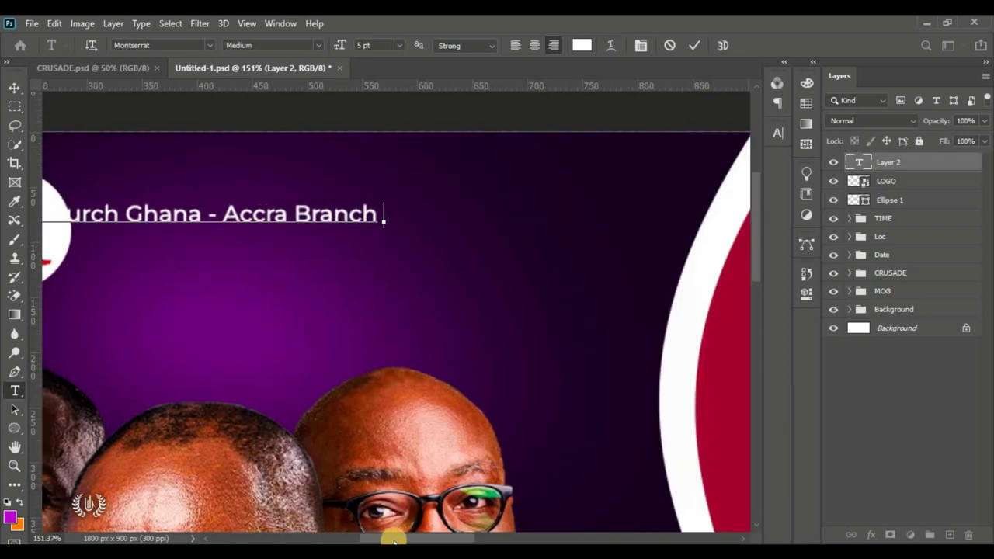
key("Return")
left_click_drag(342, 285, 573, 286)
type("In Associa")
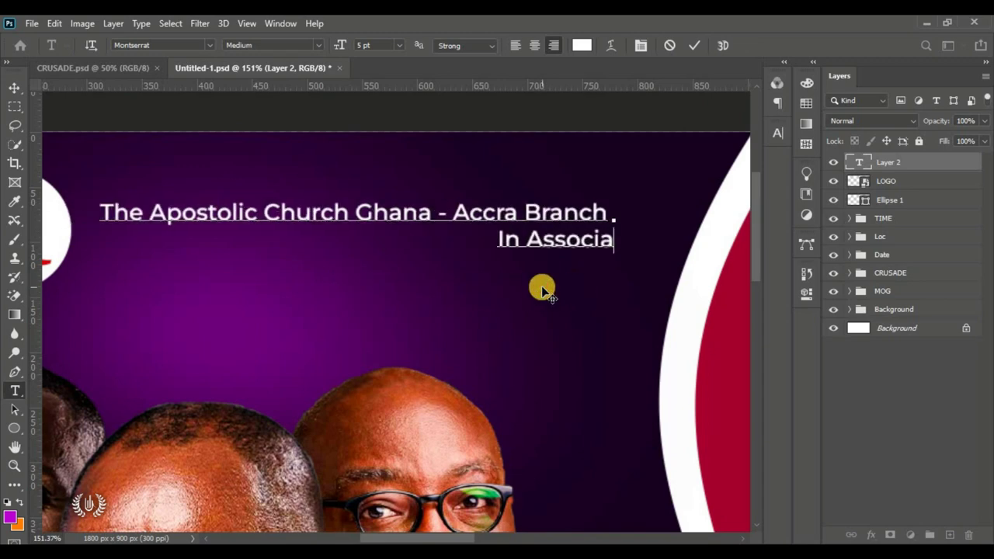
type("tion of the Ghana Crusaders Churches")
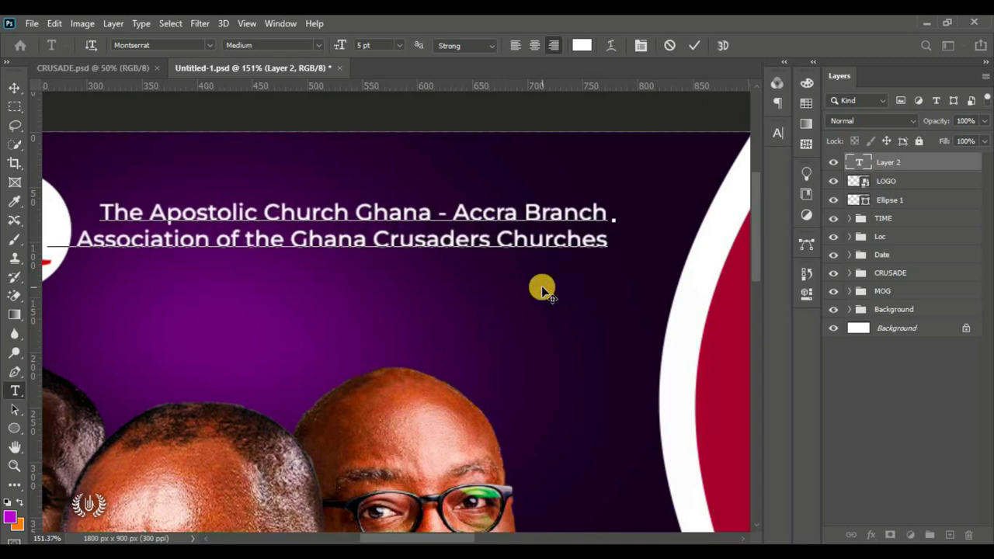
key("Return")
type("With warm regards from our Elders.")
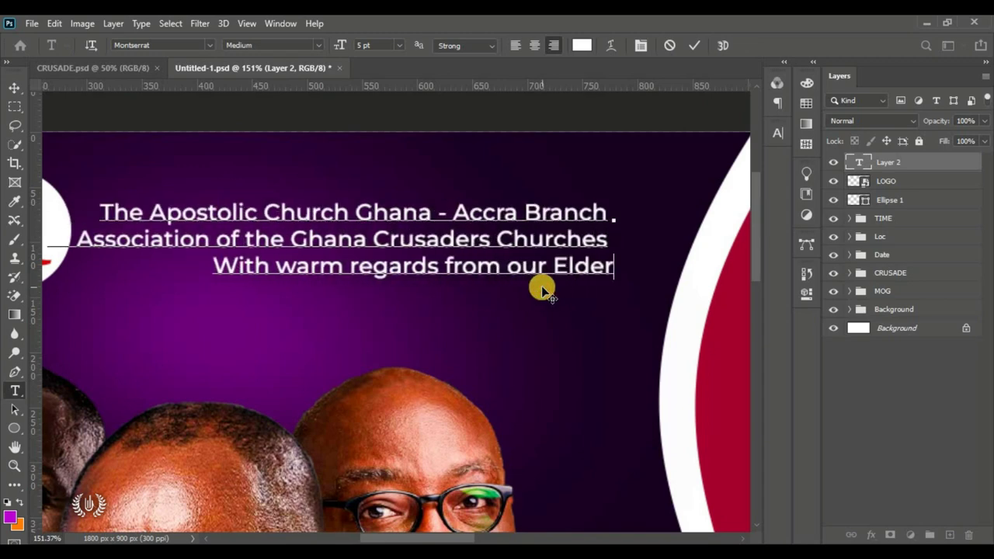
Left-align the three heading lines and move the block back beside the logo
key("ctrl+a")
scroll(616, 268, "left", 3)
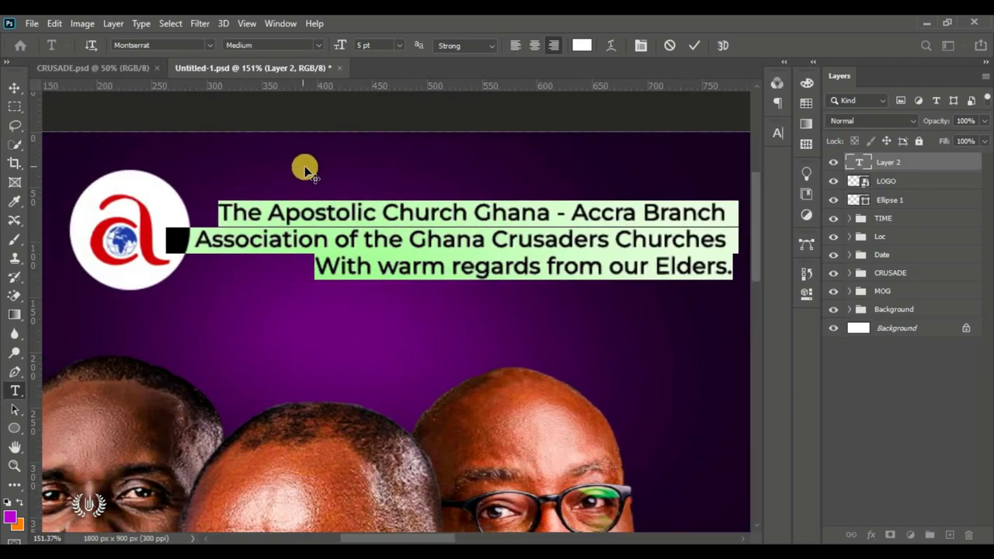
scroll(330, 207, "down", 2)
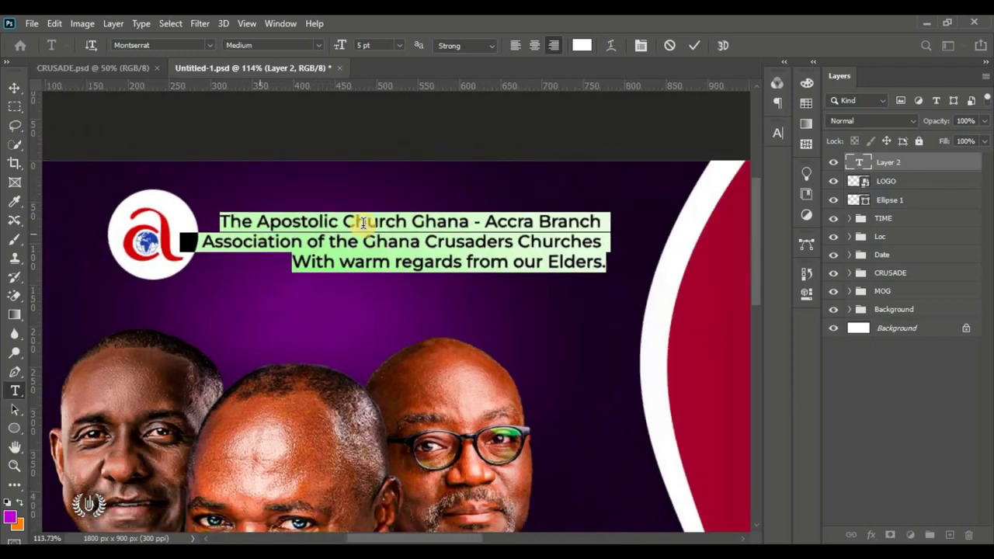
left_click(514, 45)
left_click_drag(559, 279, 248, 277)
Set the heading's leading to 5 pt and commit the text
left_click(778, 133)
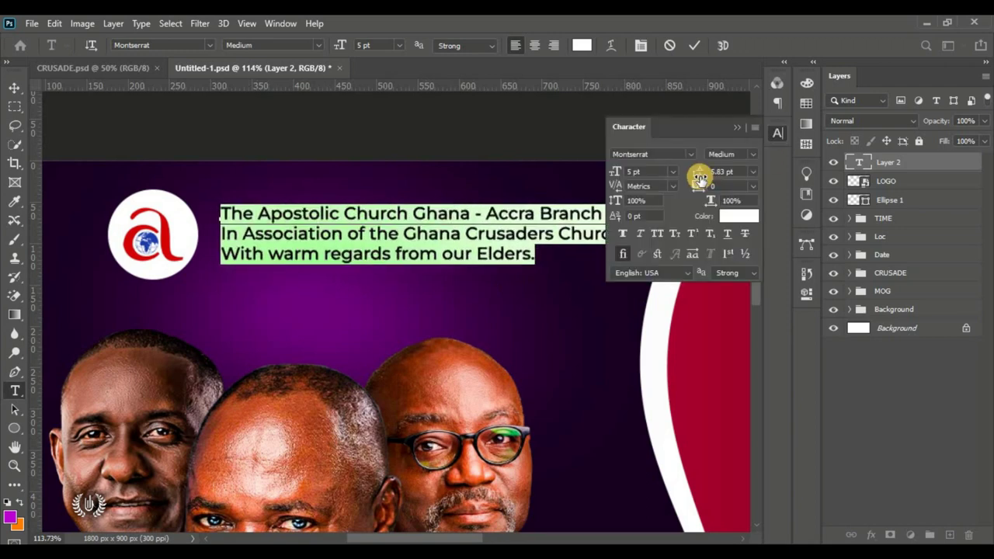
left_click(700, 175)
type("5")
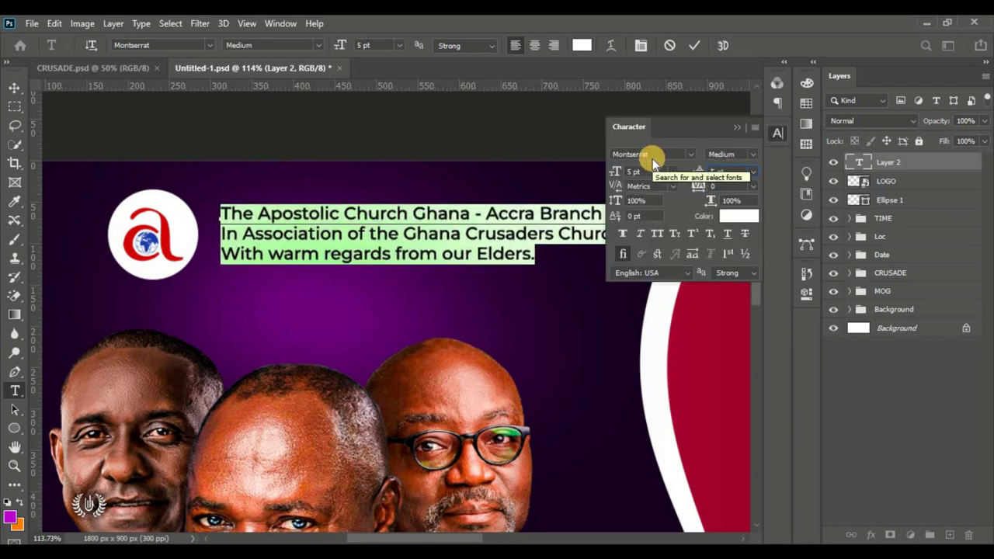
key("Return")
left_click(733, 127)
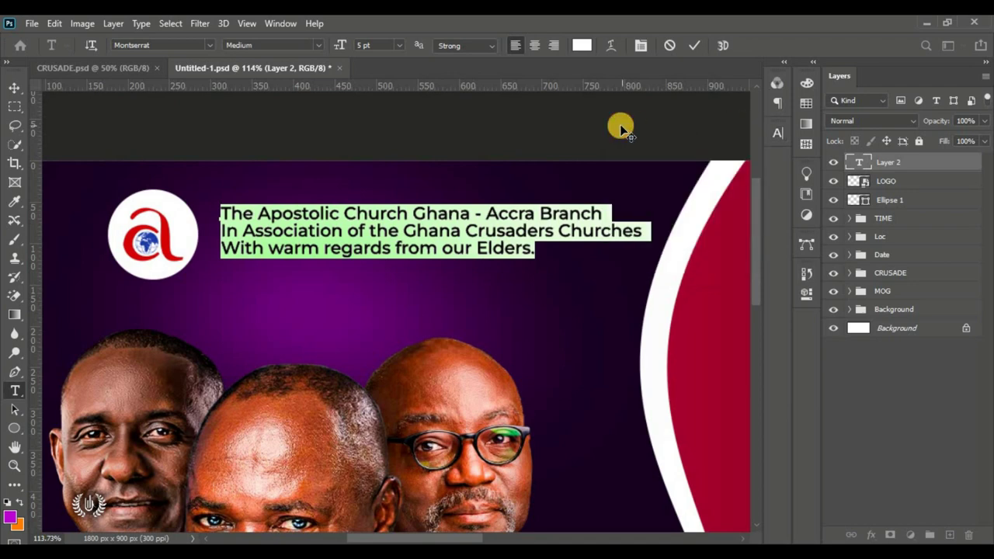
left_click(696, 47)
Scale the heading, LOGO and Ellipse 1 together to 67% and shift them into the top-left corner
left_click(15, 88)
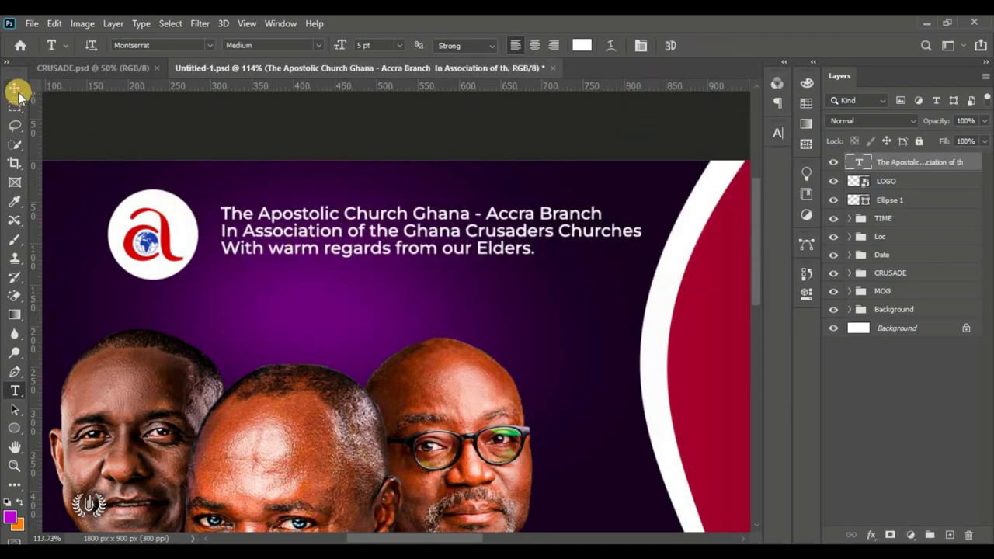
mouse_move(284, 233)
left_mouse_down()
mouse_move(317, 222)
mouse_move(276, 246)
left_mouse_up()
key("ctrl+0")
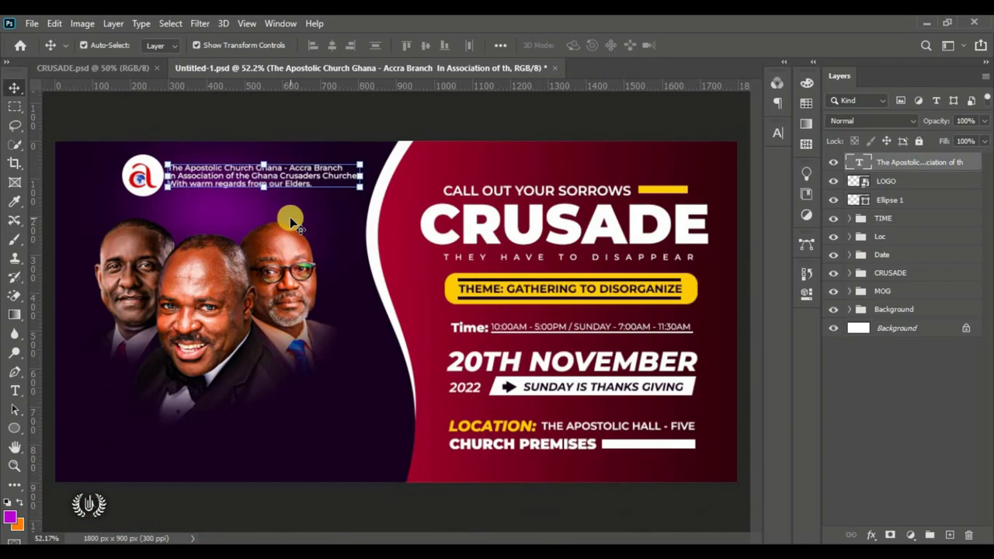
left_click(905, 200, "shift")
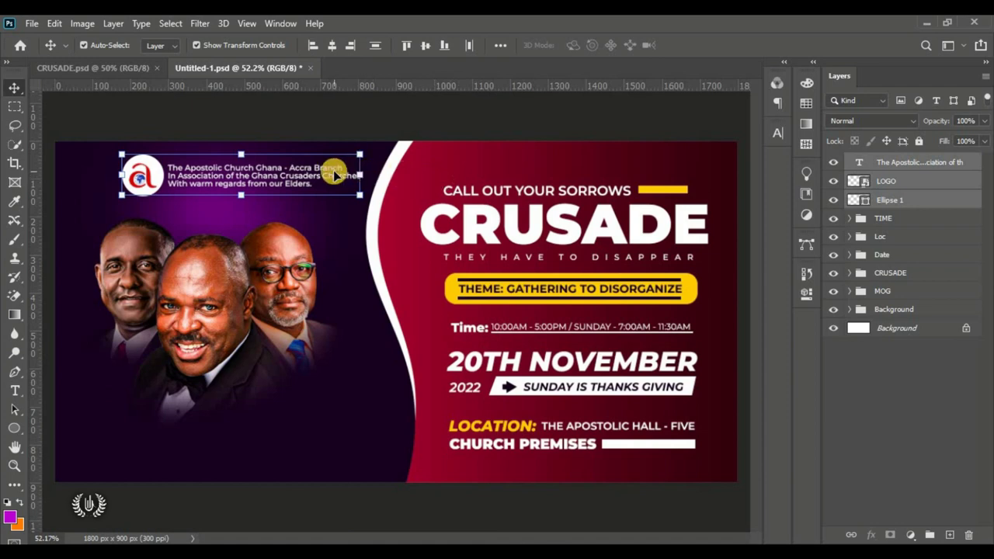
left_click_drag(357, 170, 279, 175)
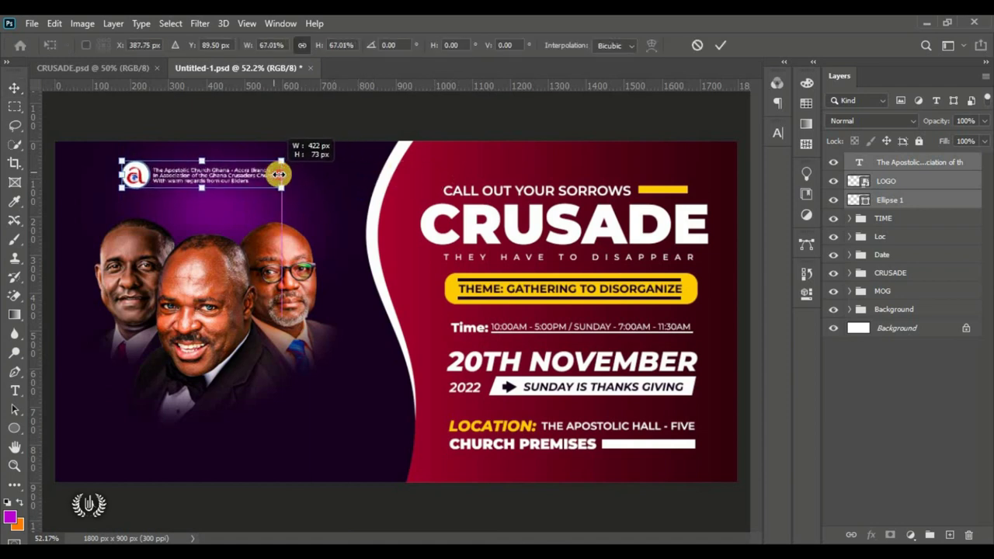
left_click_drag(194, 180, 195, 173)
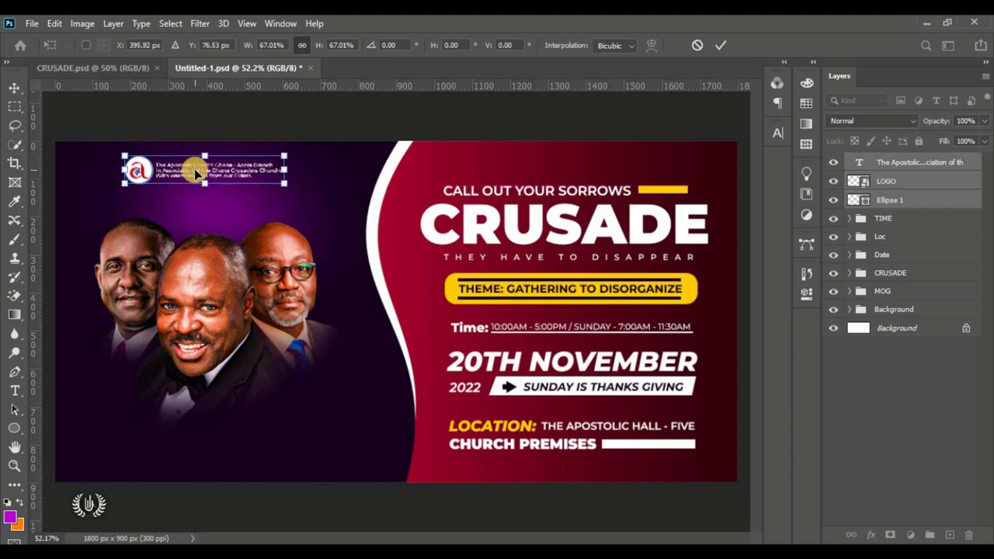
left_click(722, 44)
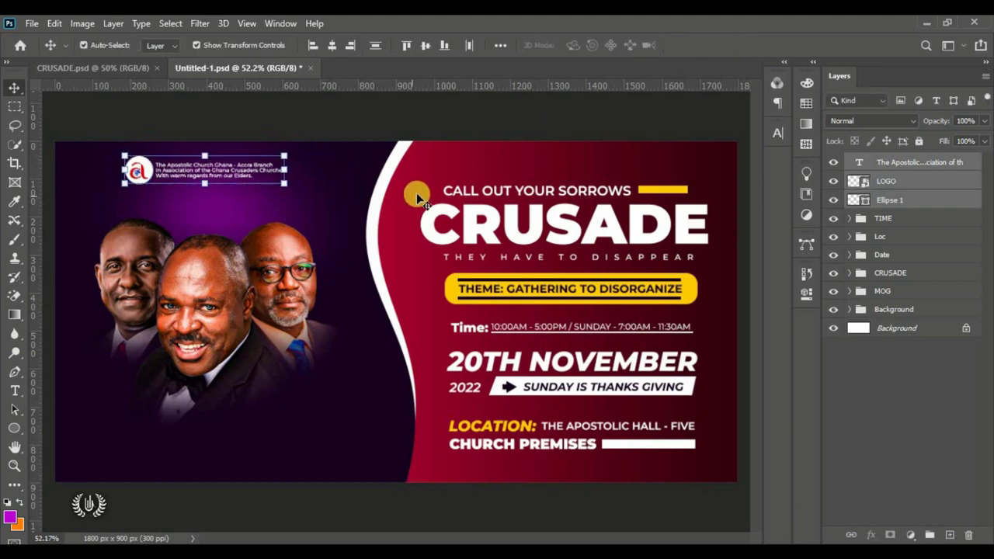
left_click(286, 123)
left_click(874, 162)
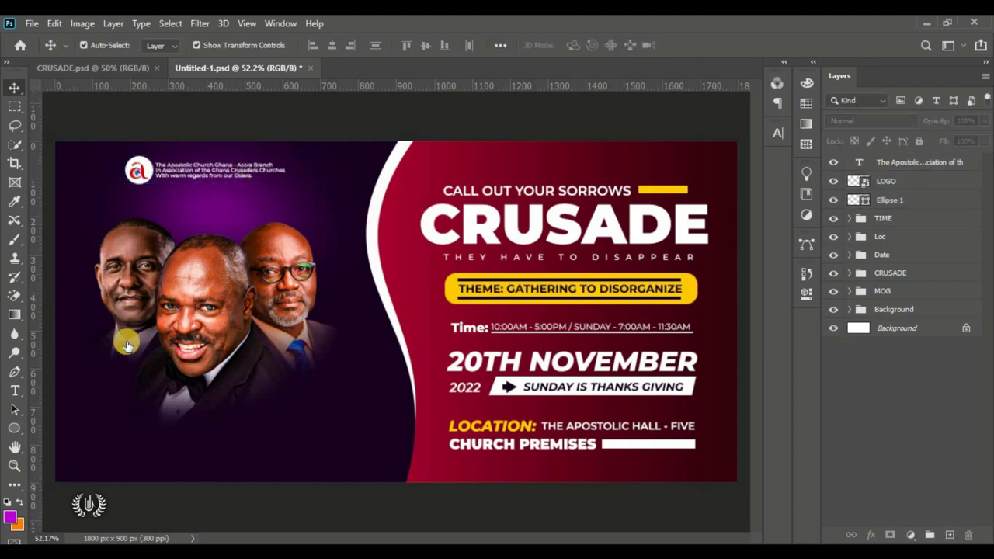
Type a 'Brings to you:' text line below the church heading
left_click(17, 392)
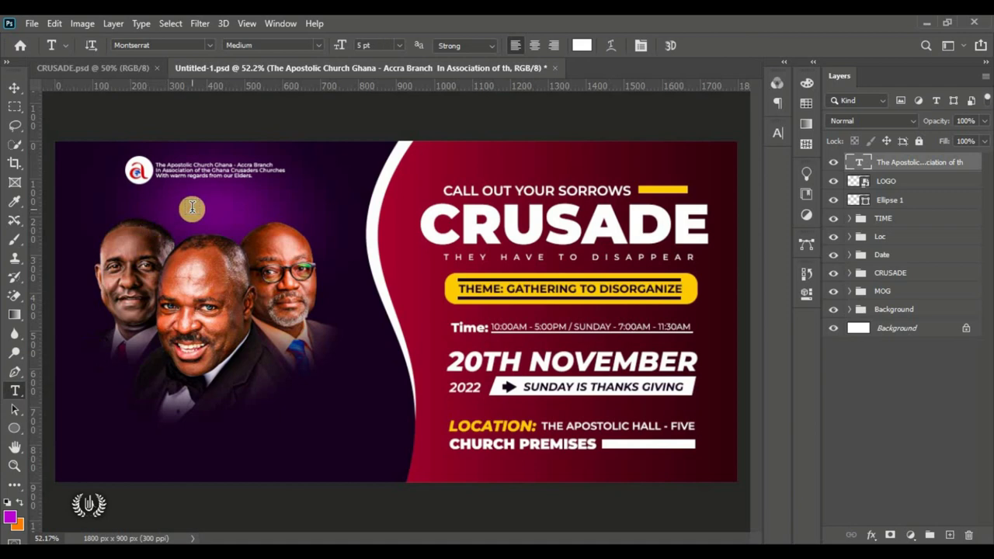
left_click(180, 208)
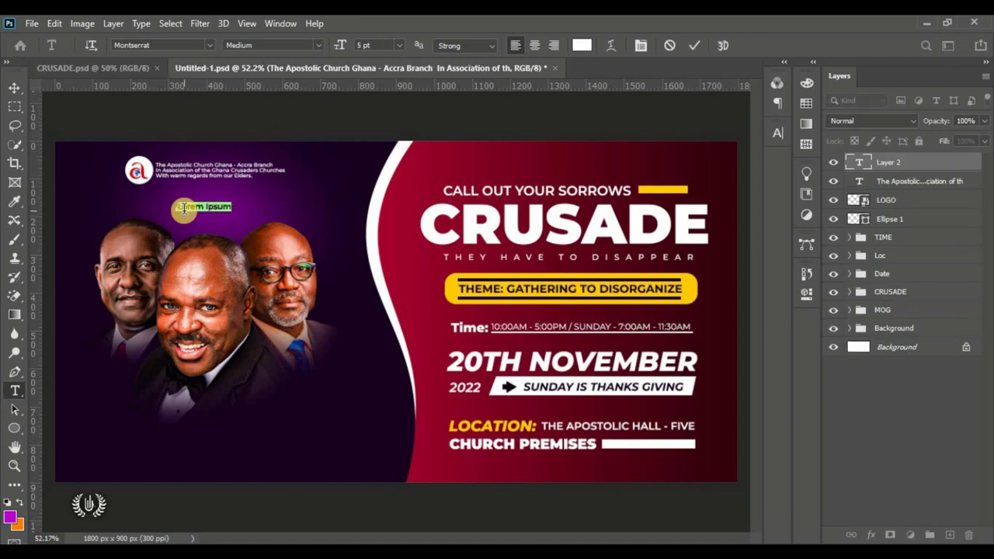
scroll(183, 208, "up", 3)
left_click(215, 205)
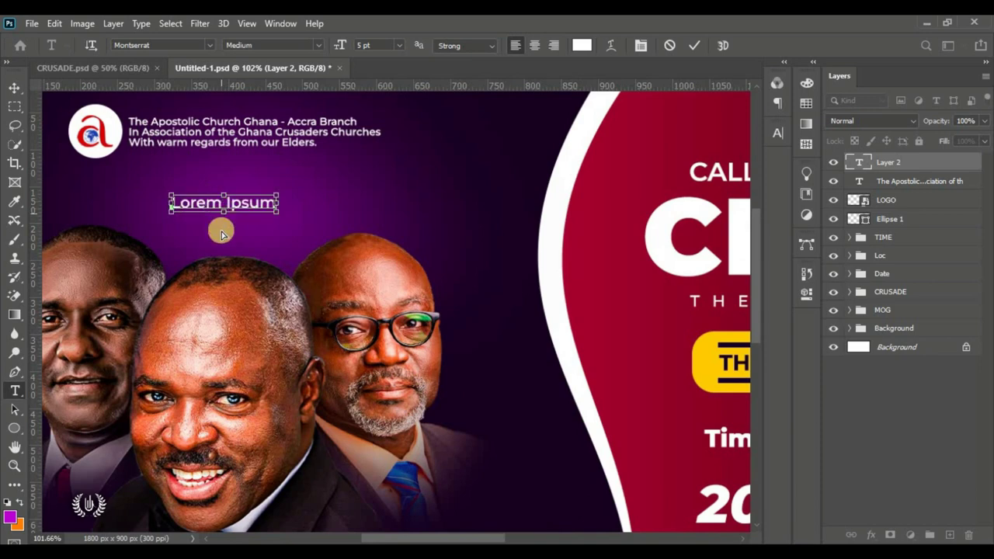
key("ctrl+a")
type("Br")
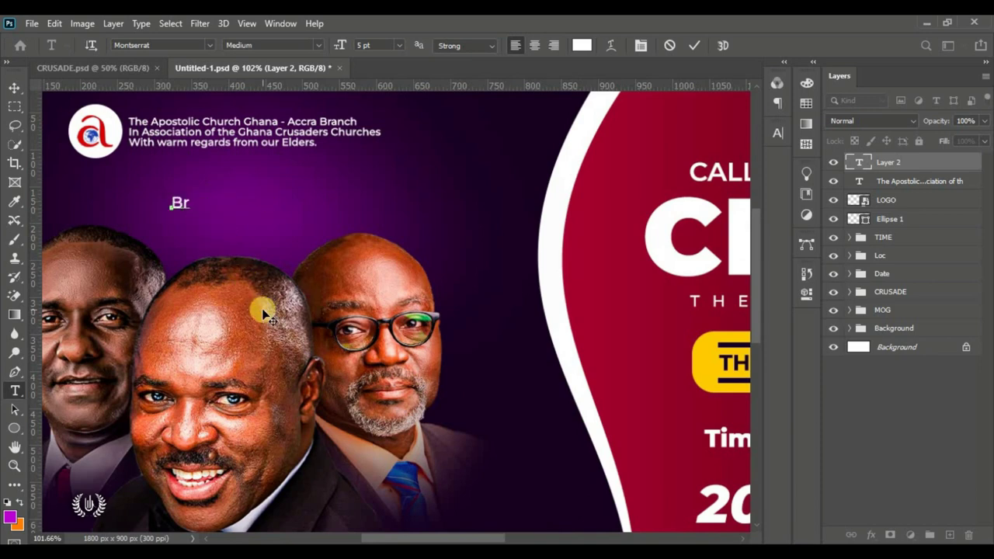
type("ings to you:")
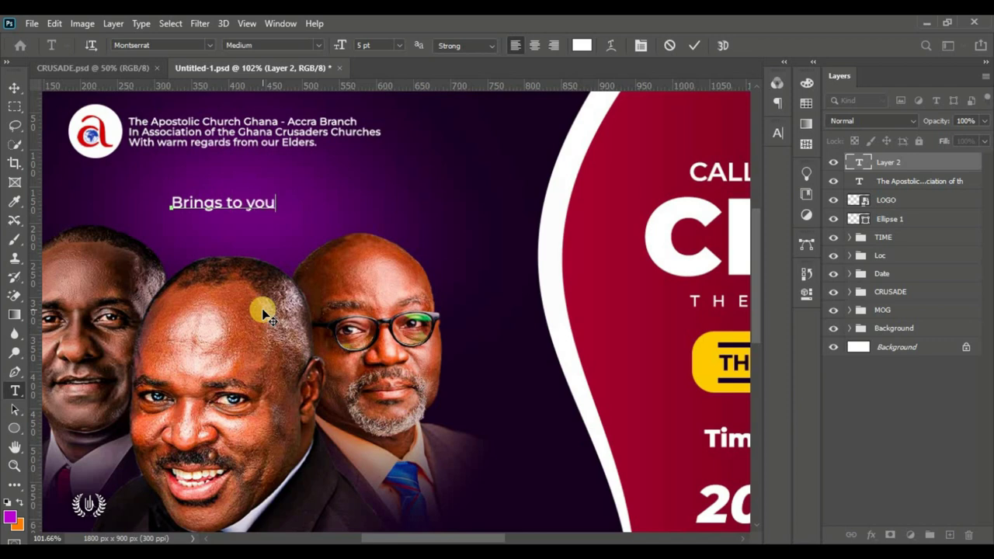
left_click(693, 45)
Shrink the 'Brings to you:' line to about 81% and move it up
left_click(15, 87)
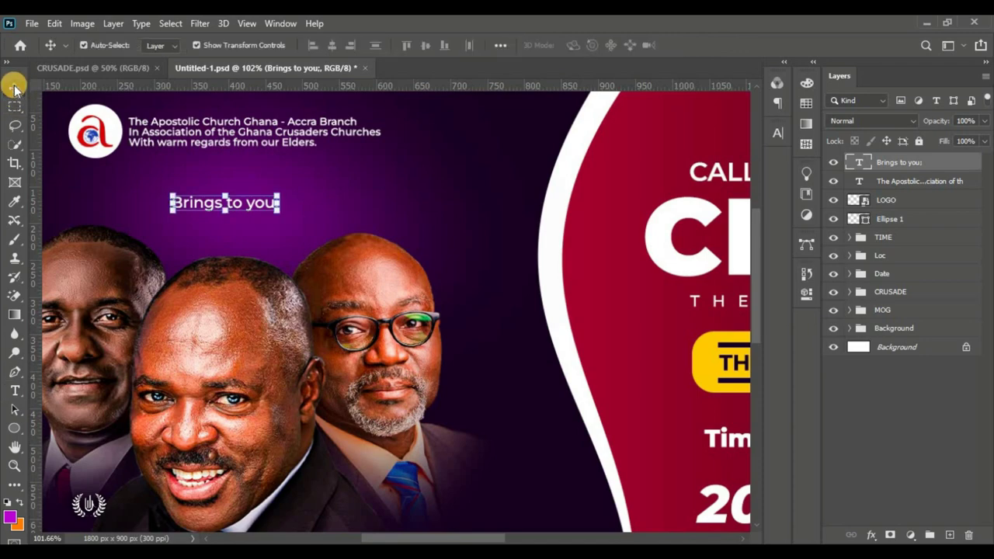
left_click_drag(278, 198, 239, 191)
left_click(721, 45)
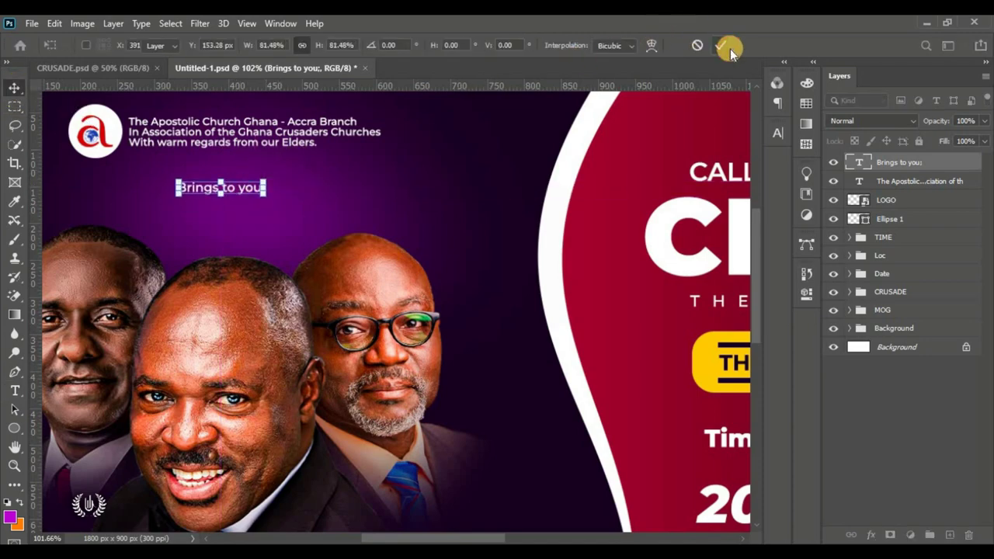
key("ctrl+0")
left_click(334, 120)
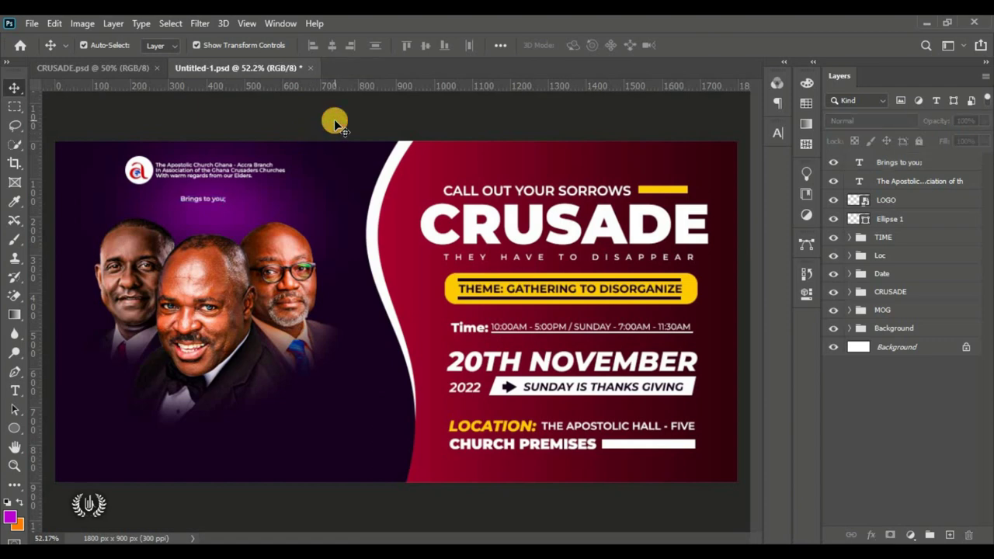
Group the logo, white circle, church heading and 'Brings to you;' layers, and name the group 'Church Name'
double_click(893, 163)
key("Return")
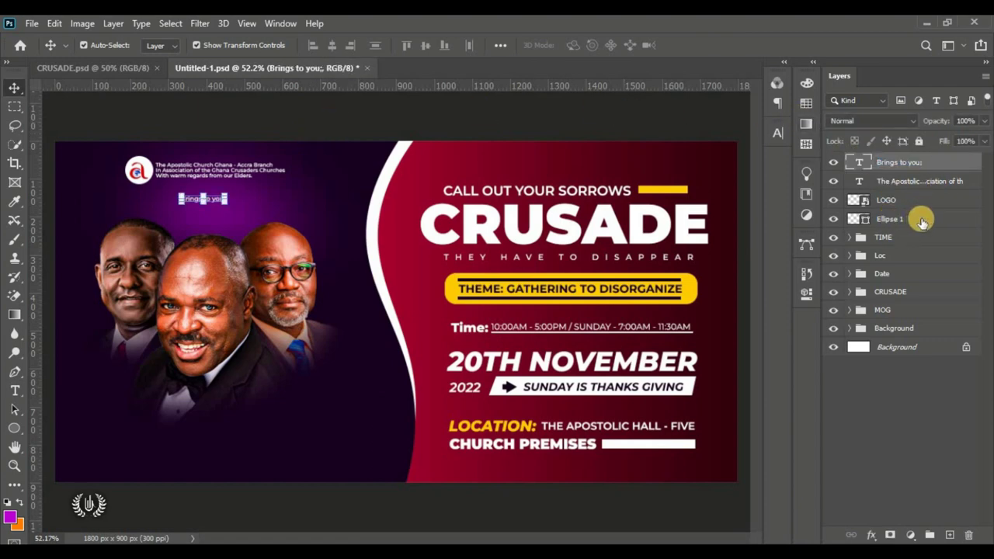
left_click(921, 221, "shift")
left_click(929, 536)
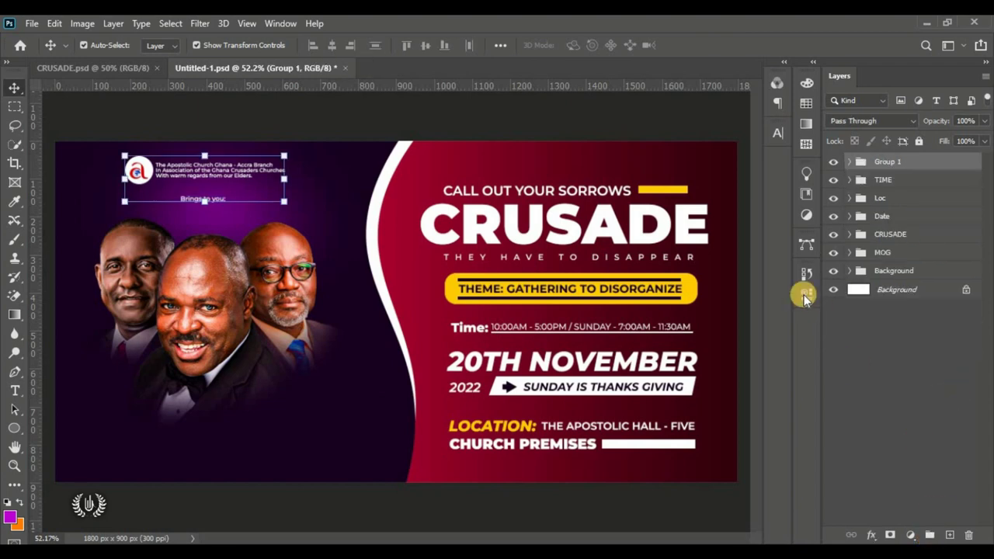
left_click(833, 162)
left_click(833, 161)
double_click(893, 162)
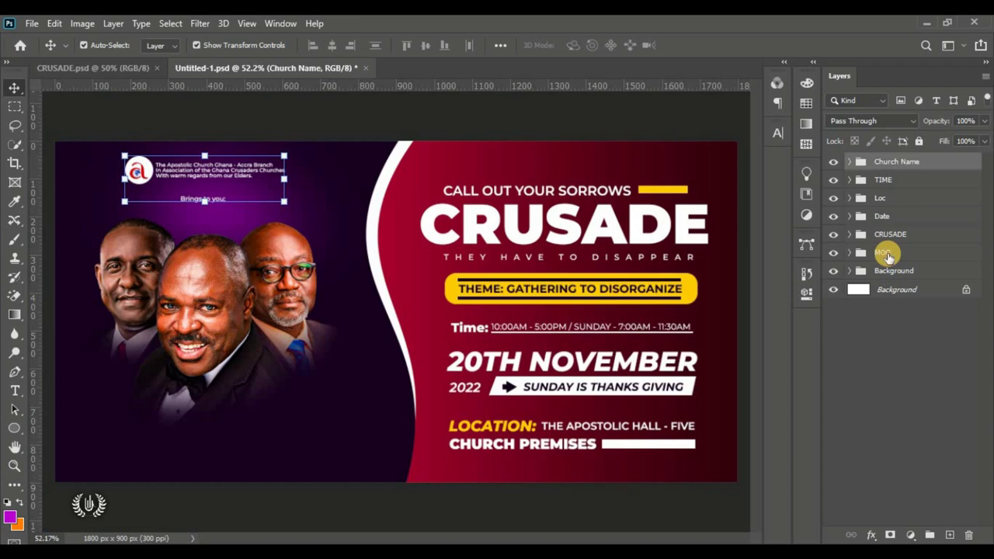
left_click(382, 116)
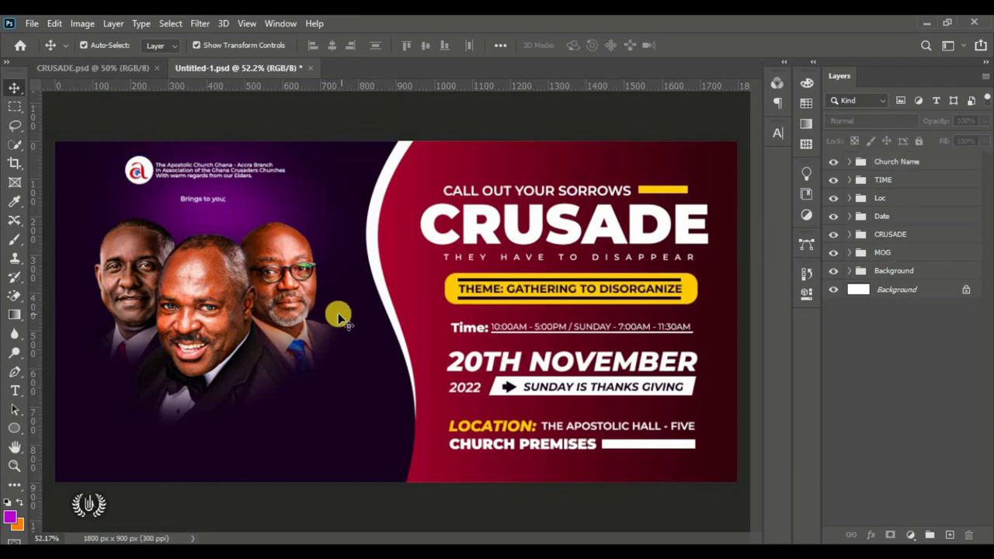
left_click(16, 392)
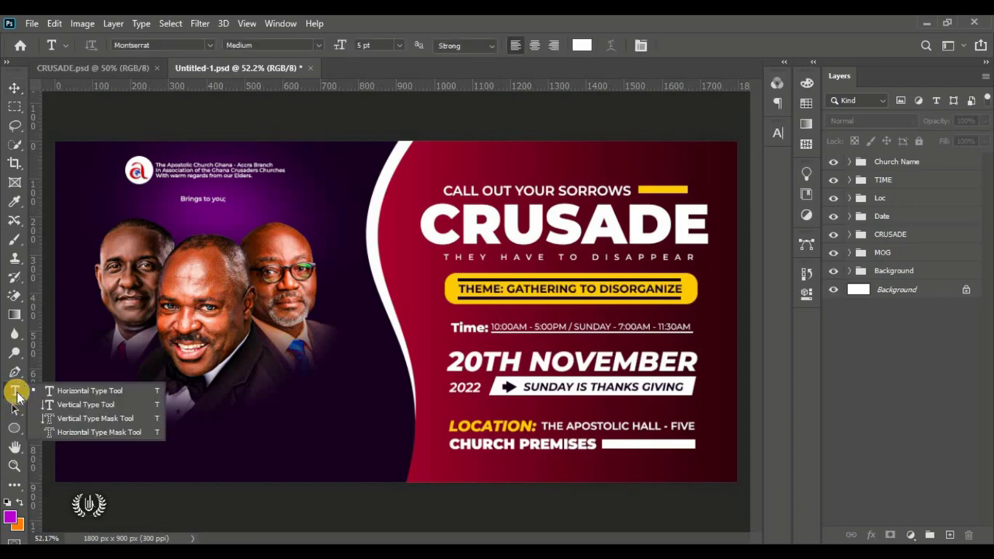
Add a right-aligned placeholder text line on the flyer's left side
left_click(54, 390)
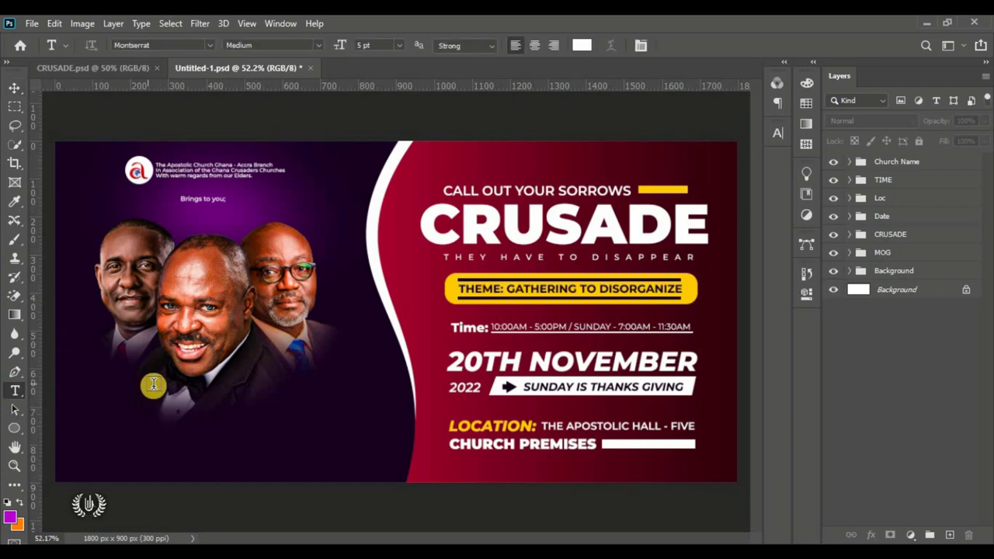
left_click(79, 324)
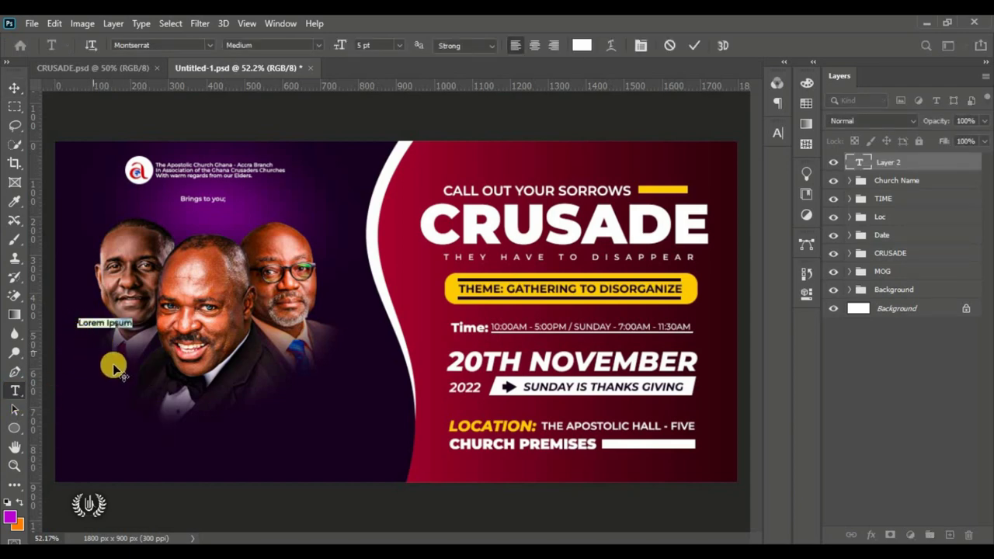
left_click_drag(115, 367, 105, 397)
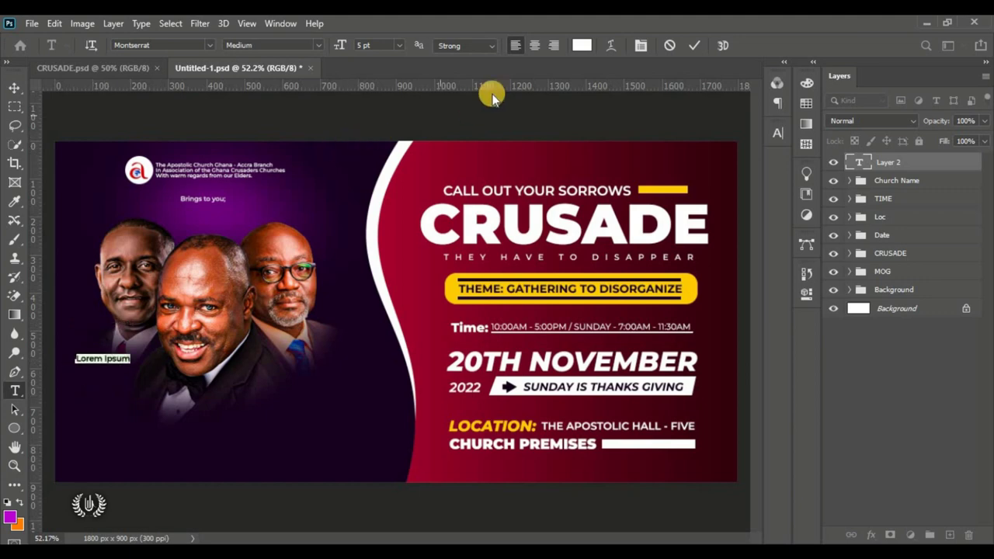
left_click(553, 45)
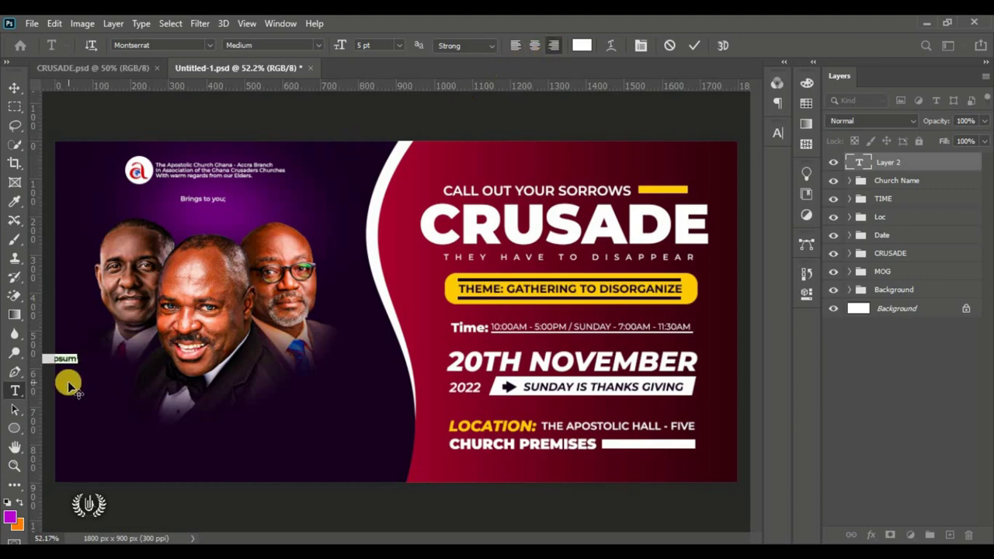
left_click_drag(69, 386, 121, 401)
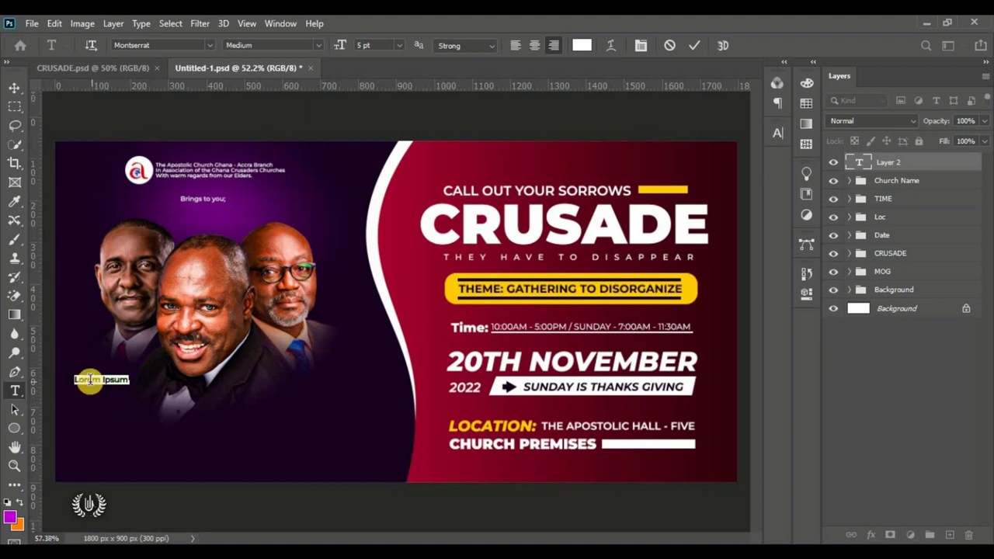
scroll(90, 379, "up", 3)
left_click_drag(432, 536, 388, 537)
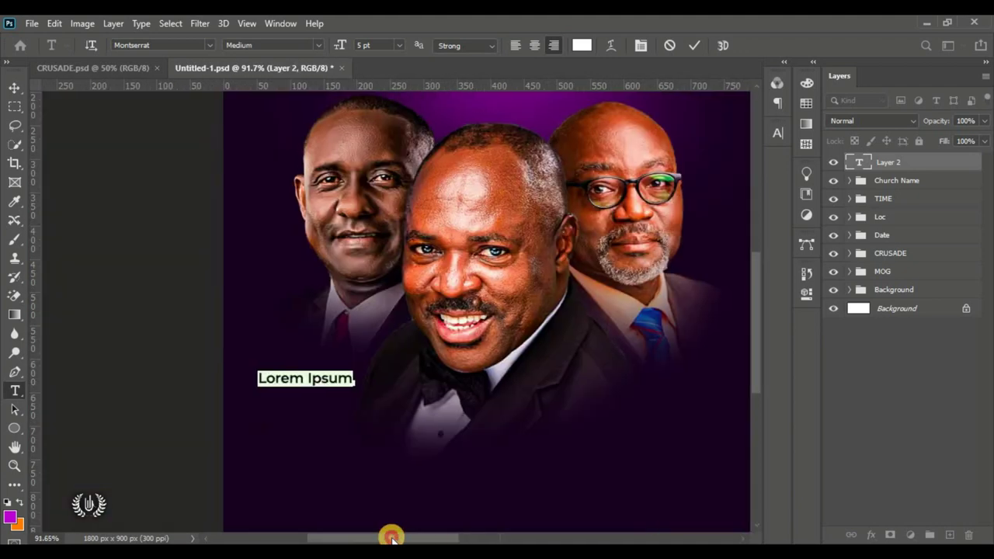
Set the placeholder text to Montserrat SemiBold Italic
left_click(327, 379)
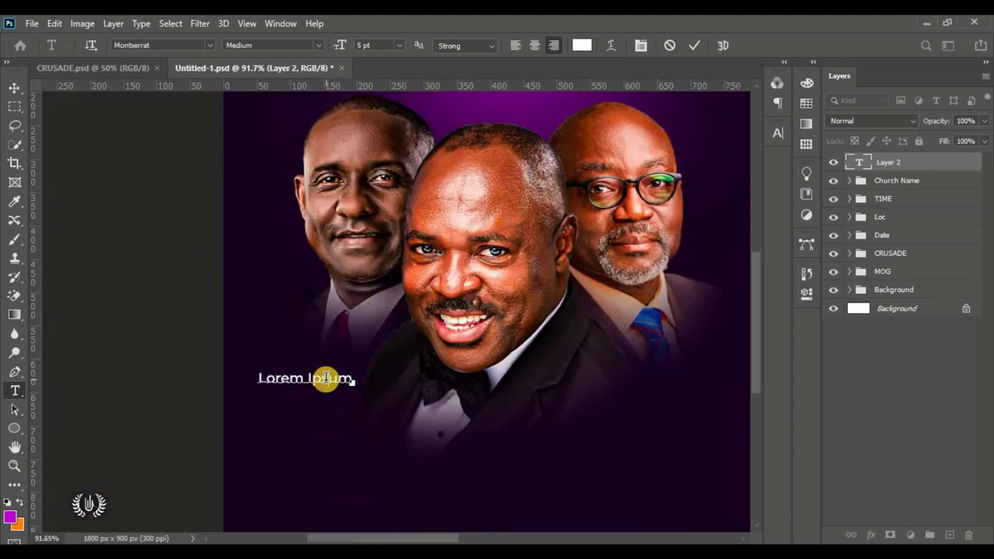
key("ctrl+a")
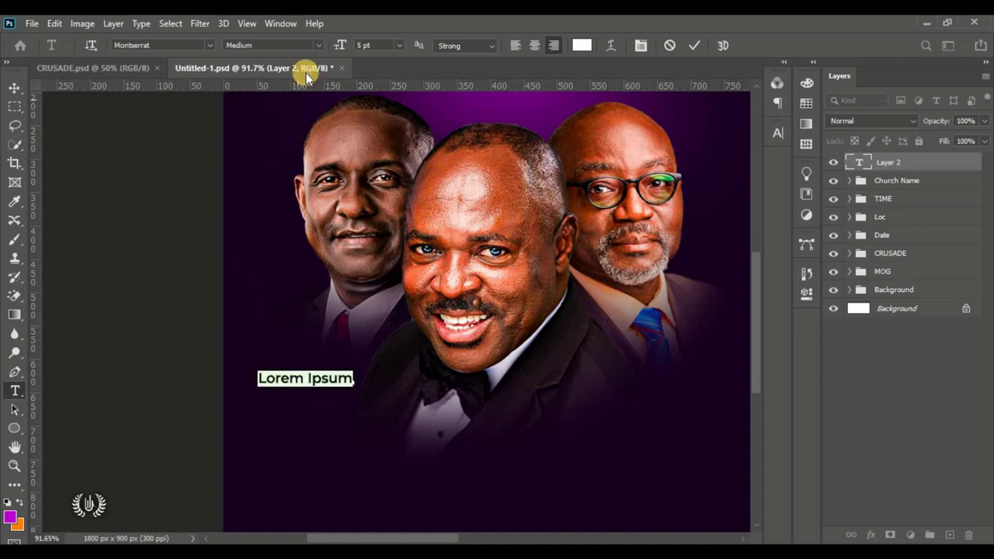
left_click(323, 44)
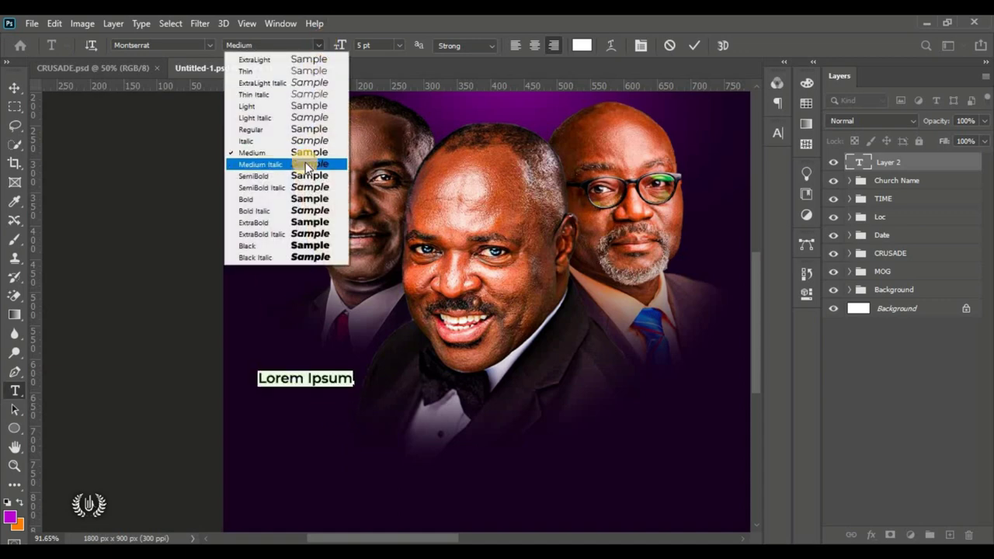
left_click(307, 165)
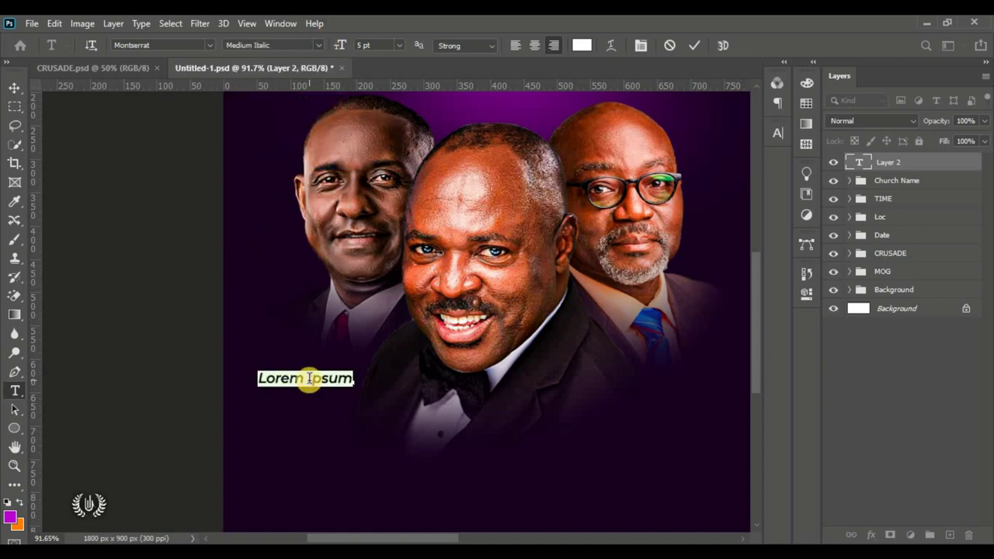
left_click(316, 44)
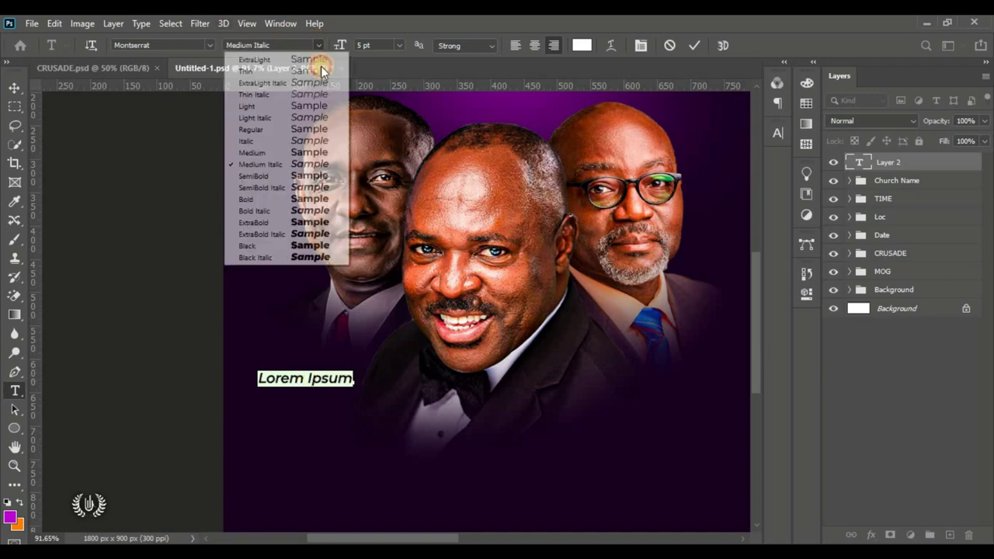
left_click(317, 187)
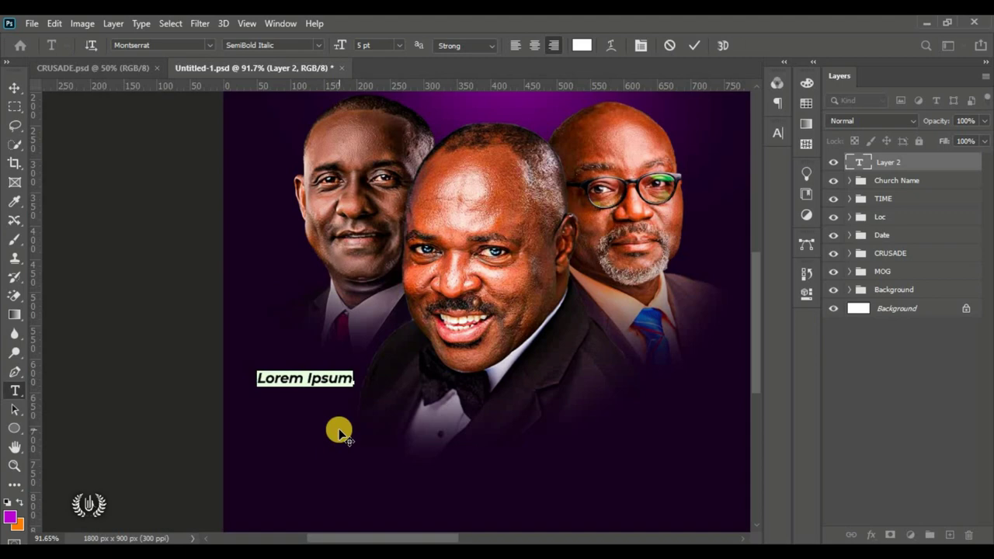
Replace the text with the left guest's name and place it beside his portrait
left_click_drag(339, 431, 289, 323)
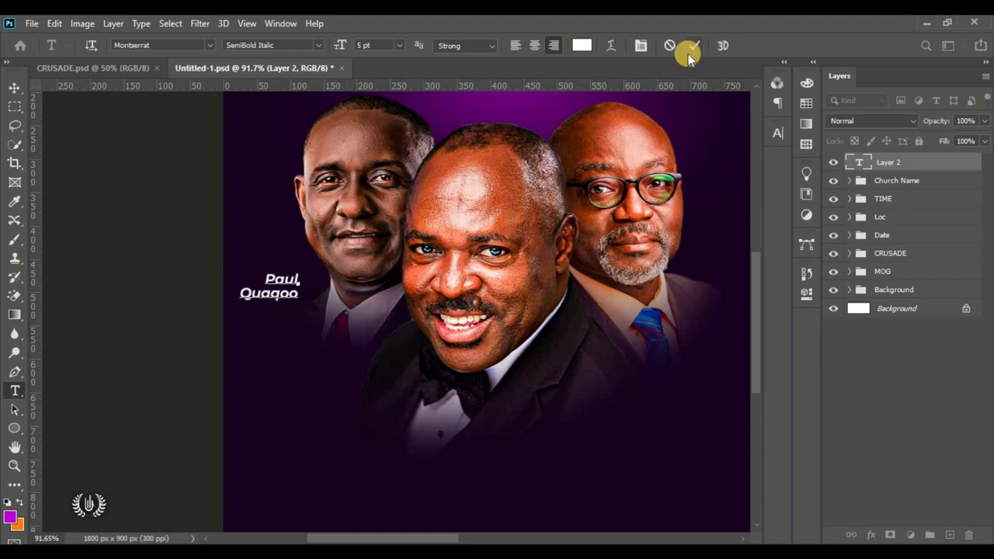
left_click(694, 45)
key("v")
left_click(777, 133)
key("ctrl+t")
key("Return")
key("ctrl+0")
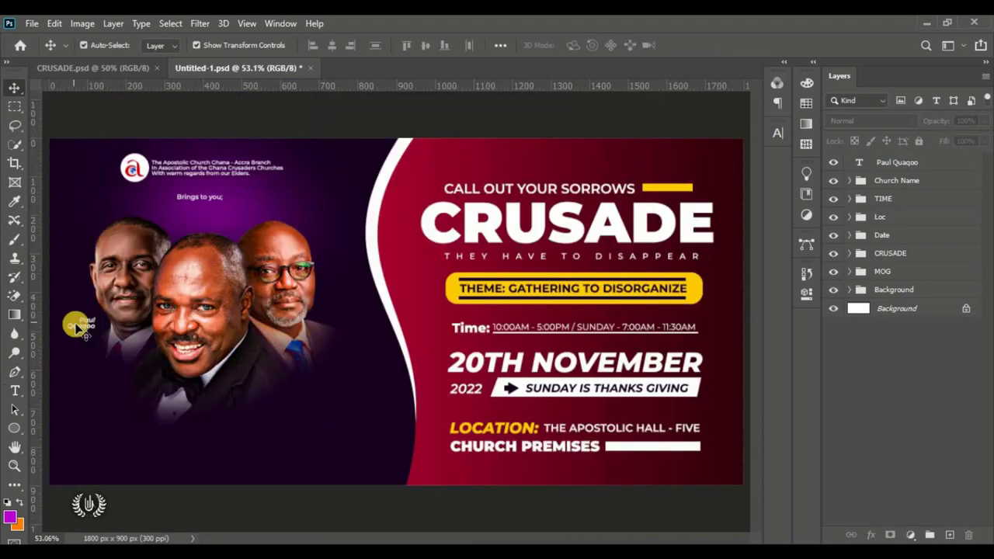
Duplicate the name label beside the right guest's portrait and retype it with his name
left_click_drag(78, 326, 349, 310)
scroll(347, 319, "up", 5)
scroll(347, 318, "up", 2)
double_click(347, 318)
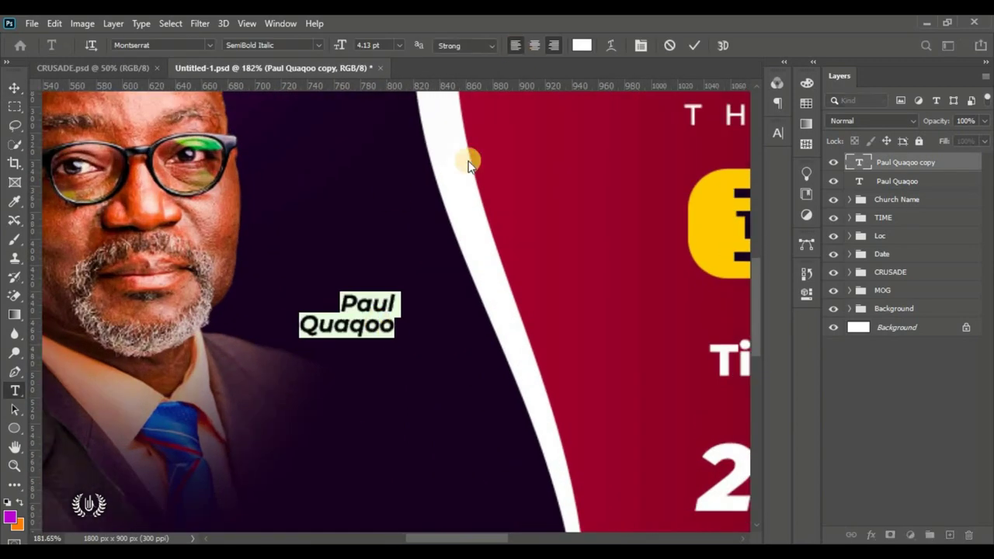
key("ctrl+Return")
key("v")
key("ctrl+0")
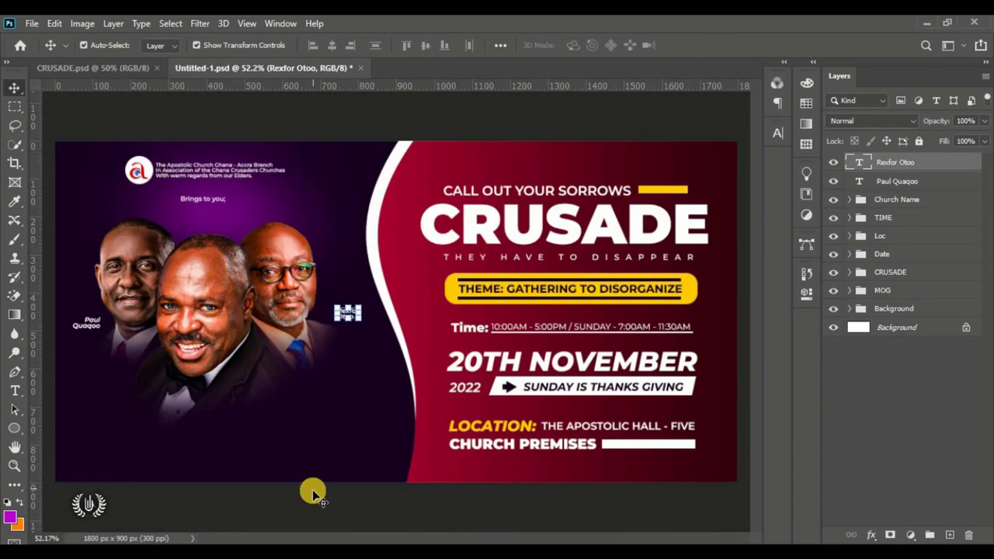
Add a centred SemiBold caption reading HOST followed by the host's name
left_click(15, 391)
left_click(272, 415)
scroll(283, 420, "up", 3)
left_click(271, 46)
left_click(309, 176)
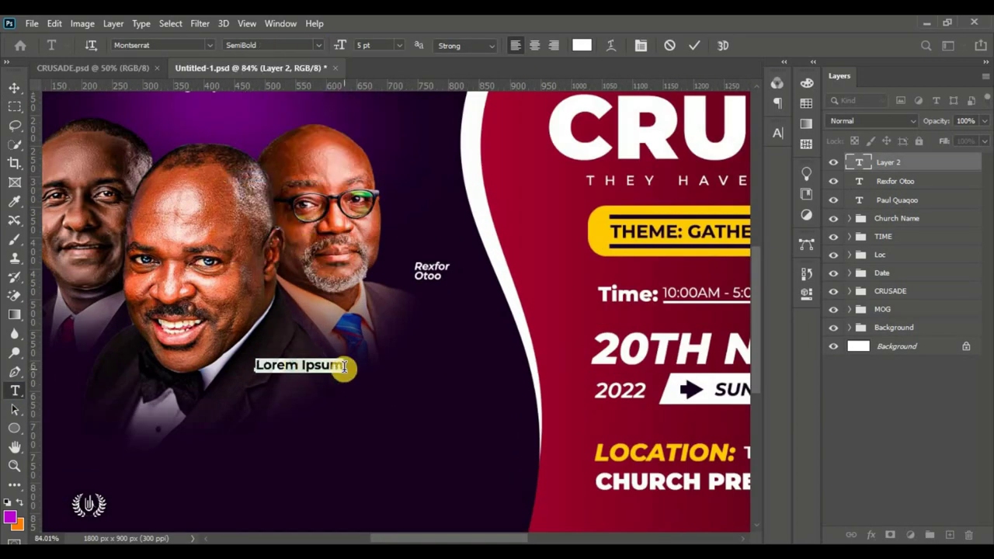
key("ctrl+shift+c")
Make the word HOST ExtraBold
left_click_drag(280, 365, 261, 344)
left_click(314, 47)
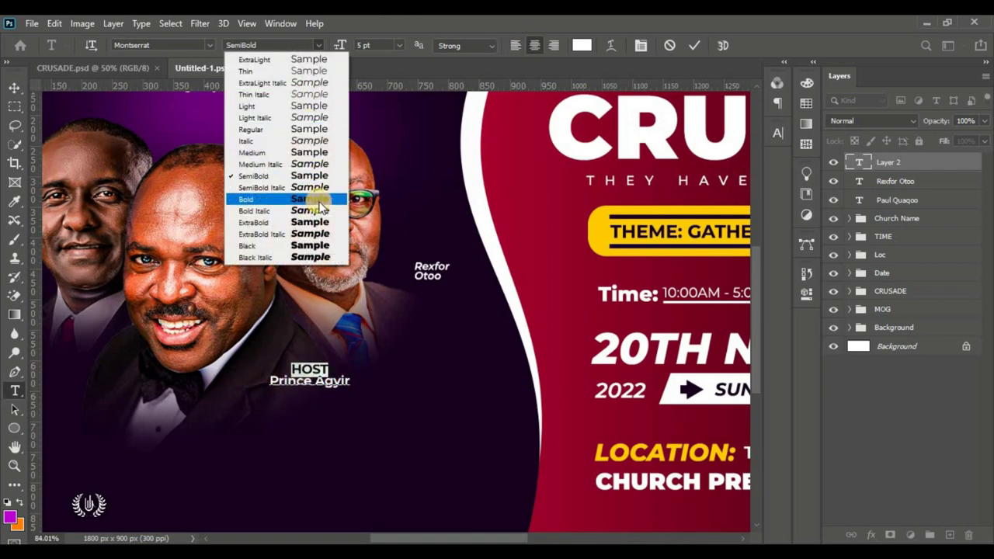
left_click(319, 201)
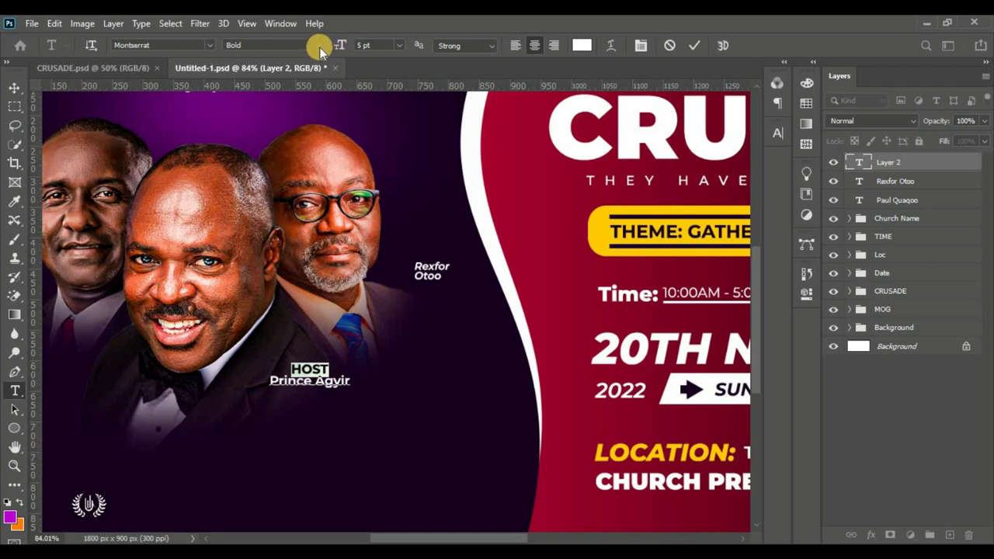
left_click(319, 47)
left_click(313, 223)
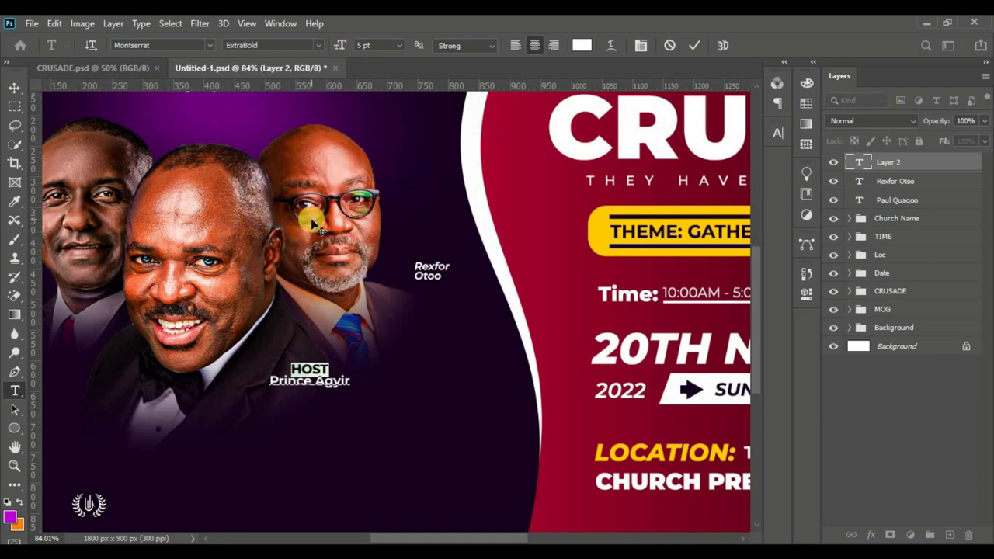
Colour HOST yellow #ffcc00, sampled from the theme bar, and commit the caption
left_click(581, 46)
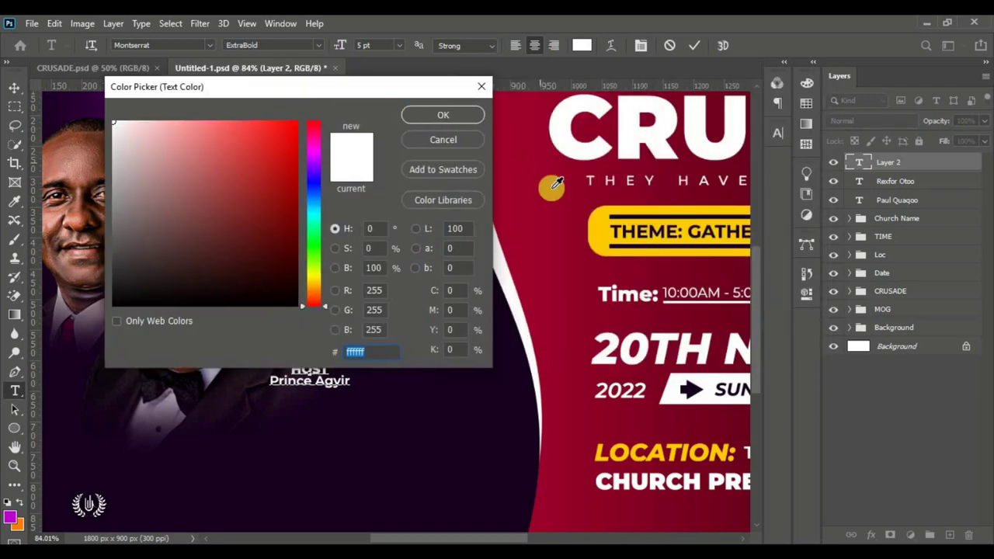
left_click_drag(343, 96, 287, 59)
left_click(606, 216)
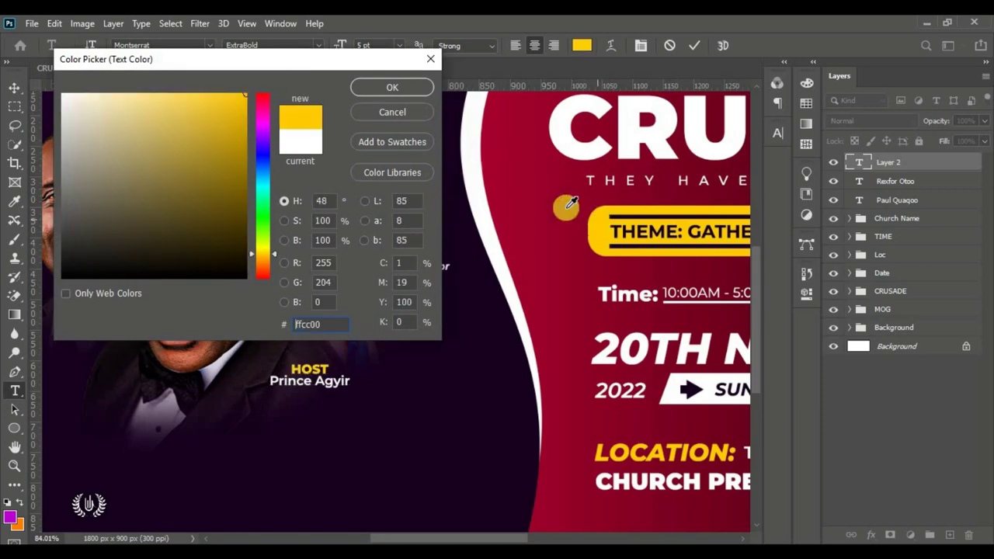
left_click(371, 89)
left_click(15, 87)
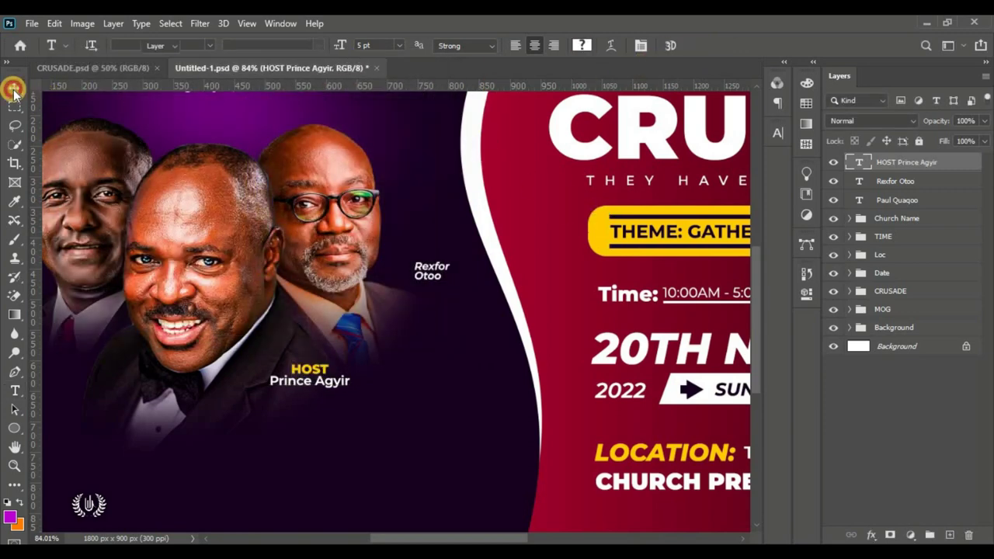
key("ctrl+0")
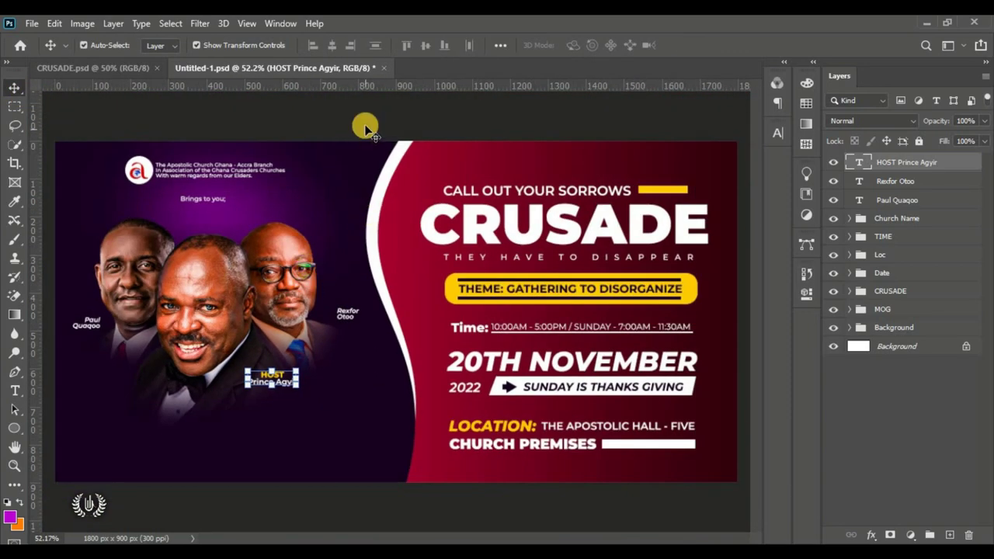
Move the host caption lower and group the three name label layers
left_click(365, 128, "ctrl")
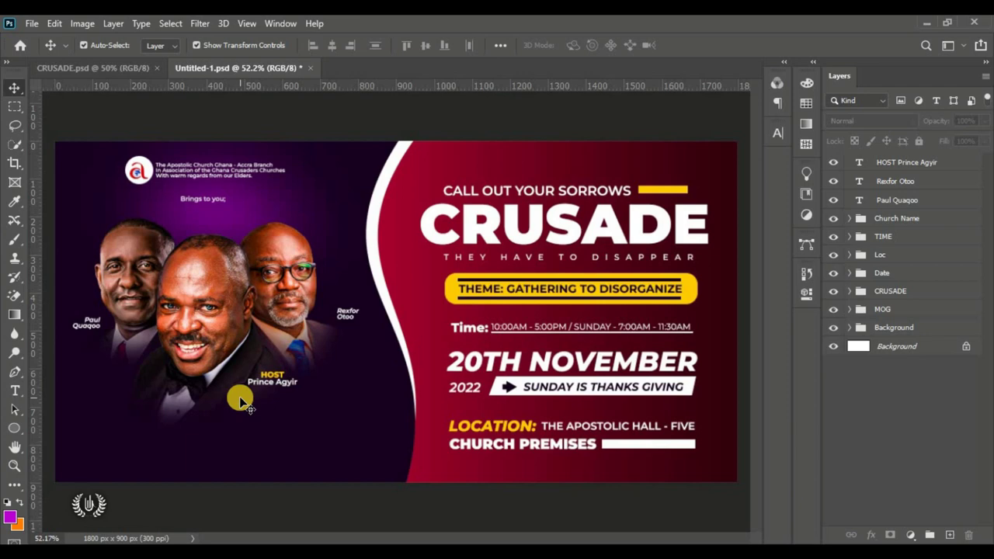
left_click_drag(273, 382, 275, 400)
left_click(286, 510)
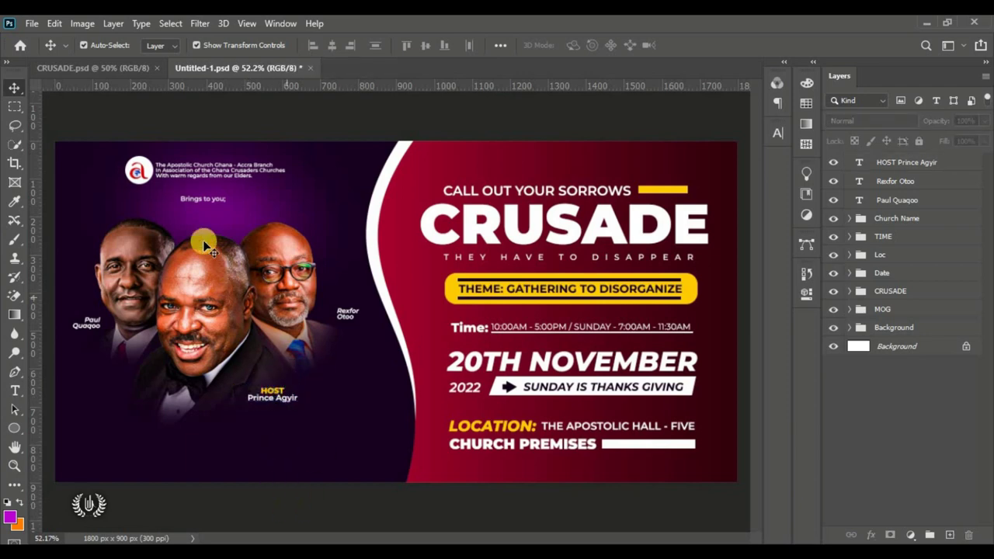
left_click(921, 203)
left_click(914, 163, "shift")
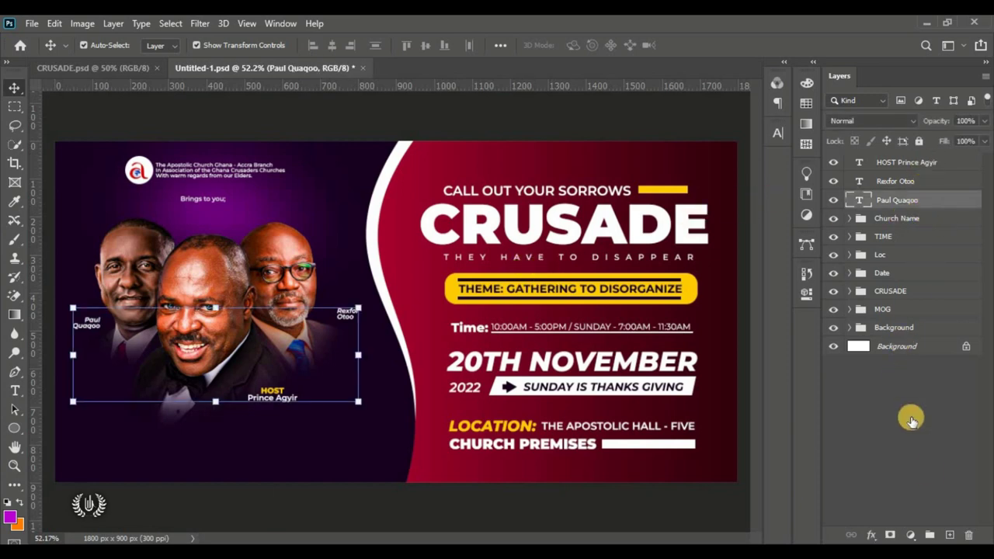
left_click(929, 535)
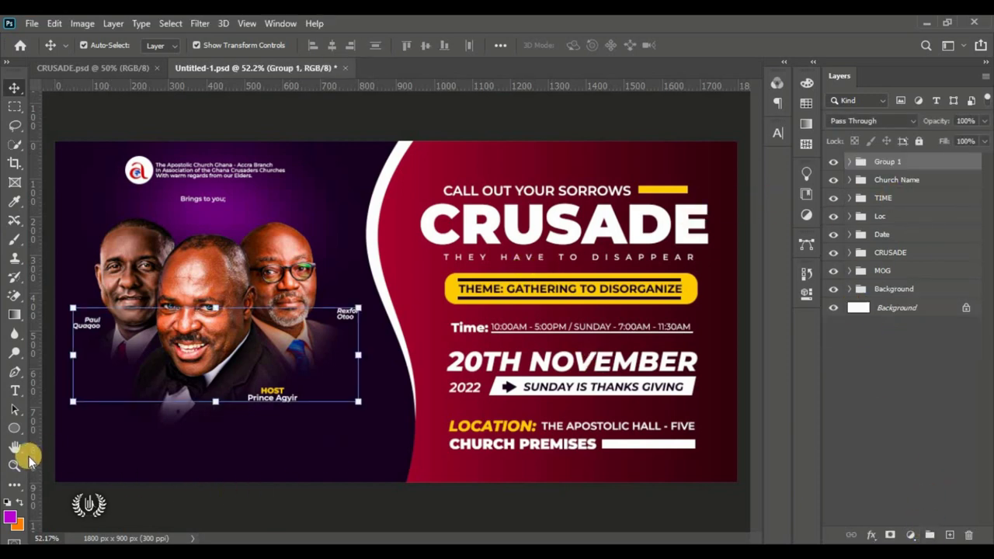
Draw a 164 × 45 px purple rectangle below the portraits near the bottom-left
left_click_drag(16, 428, 87, 432)
left_click(88, 428)
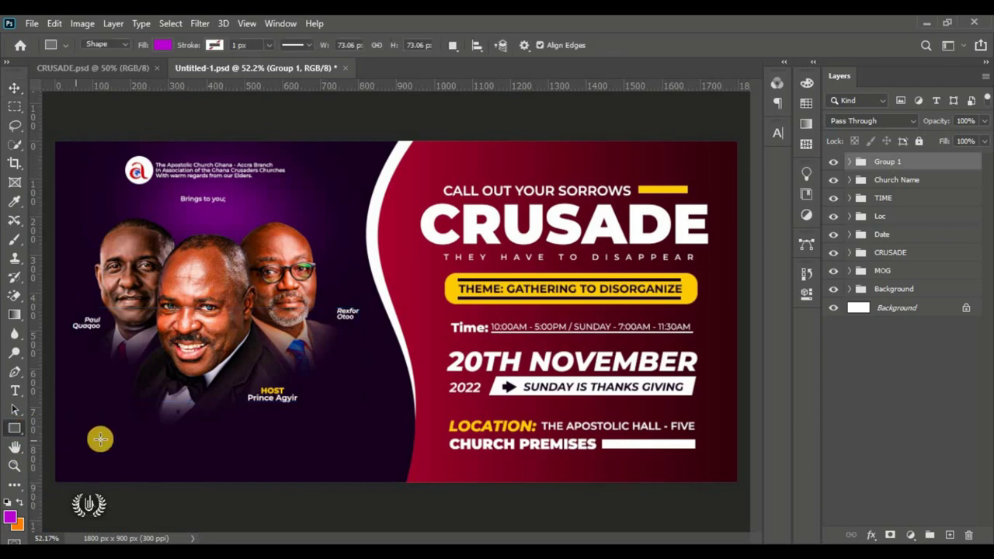
left_click_drag(111, 436, 173, 452)
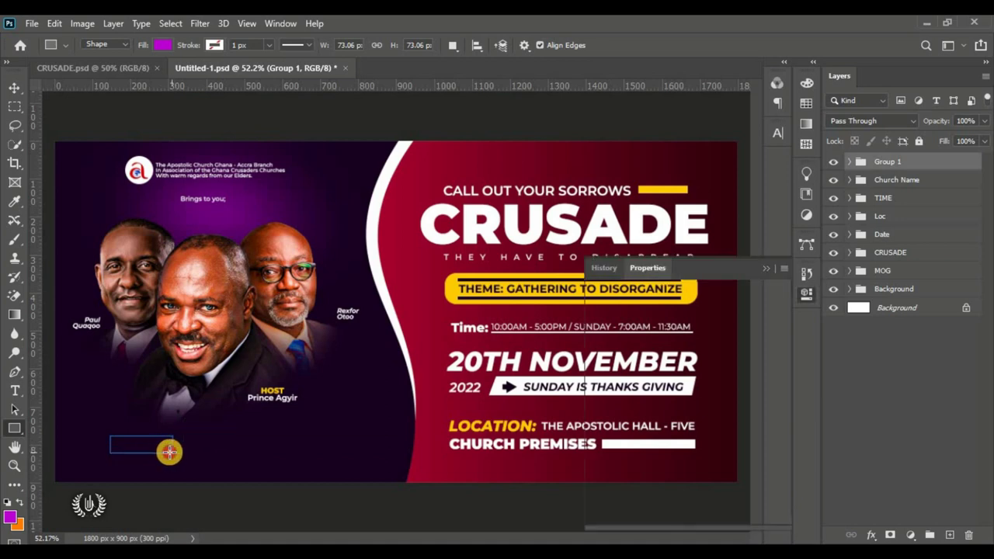
left_click(14, 87)
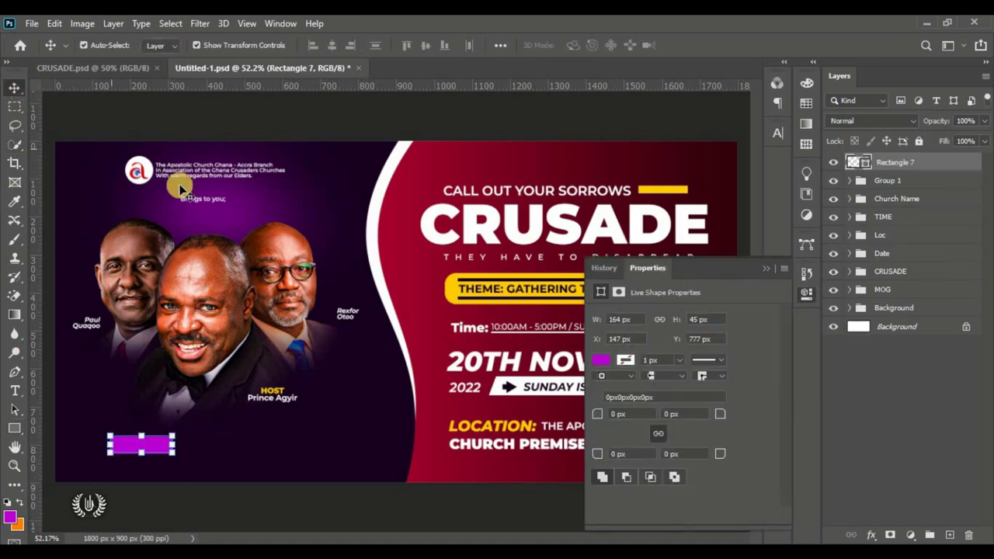
left_click(772, 271)
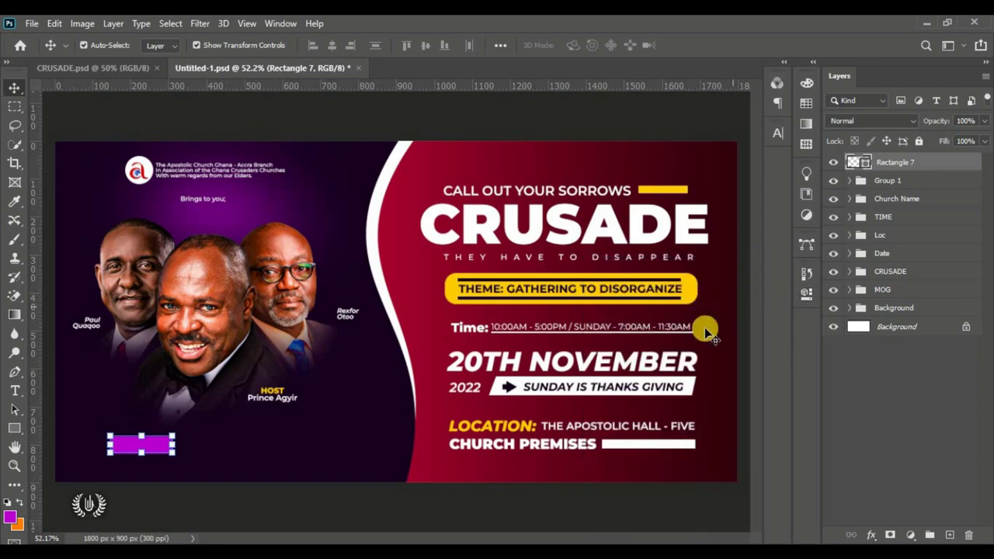
scroll(56, 433, "up", 3)
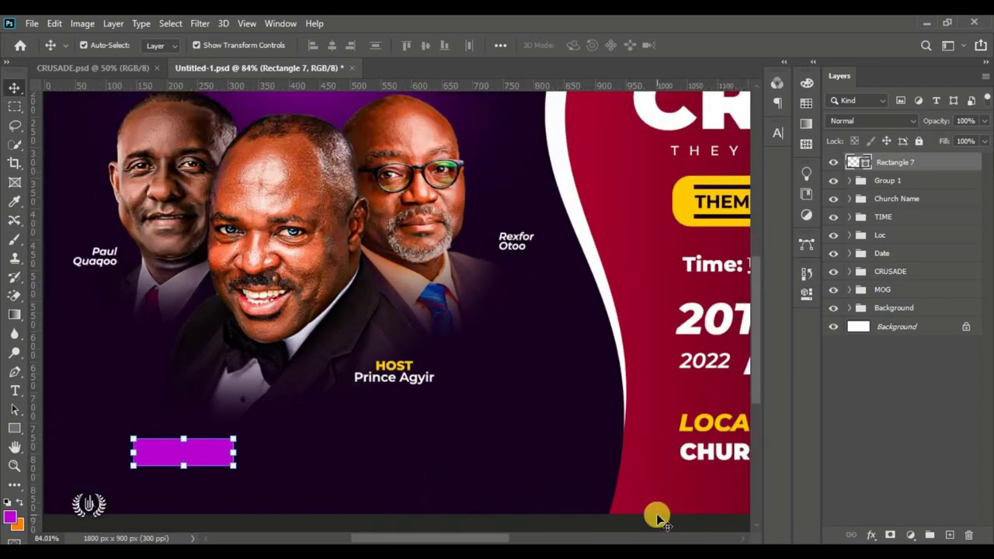
scroll(757, 365, "down", 1)
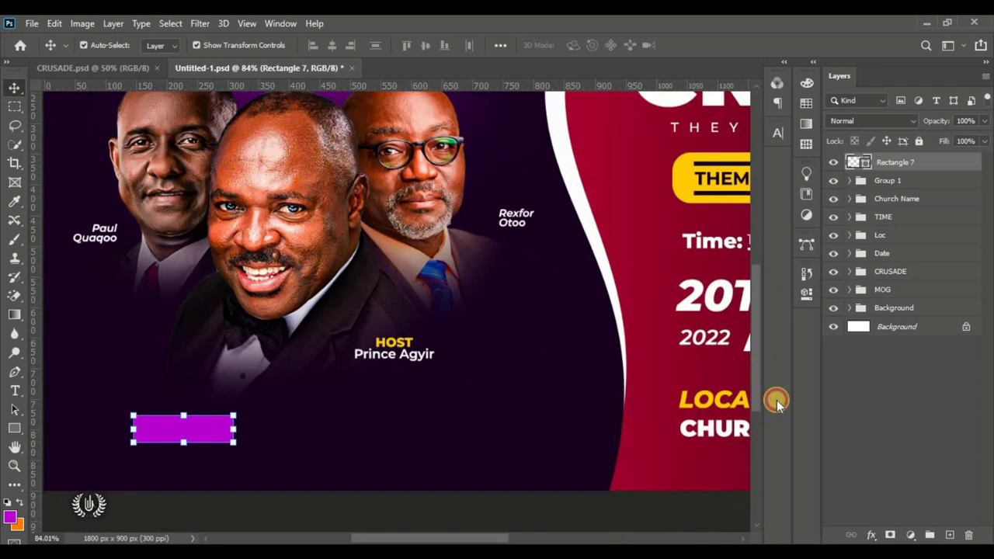
left_click(871, 534)
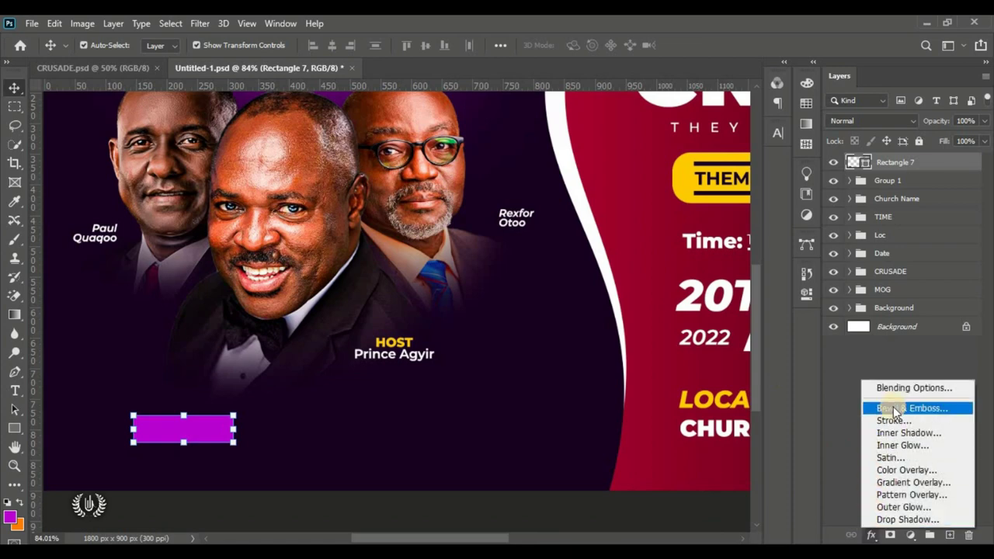
Add a linear Gradient Overlay to Rectangle 7 and open its gradient editor
left_click(936, 387)
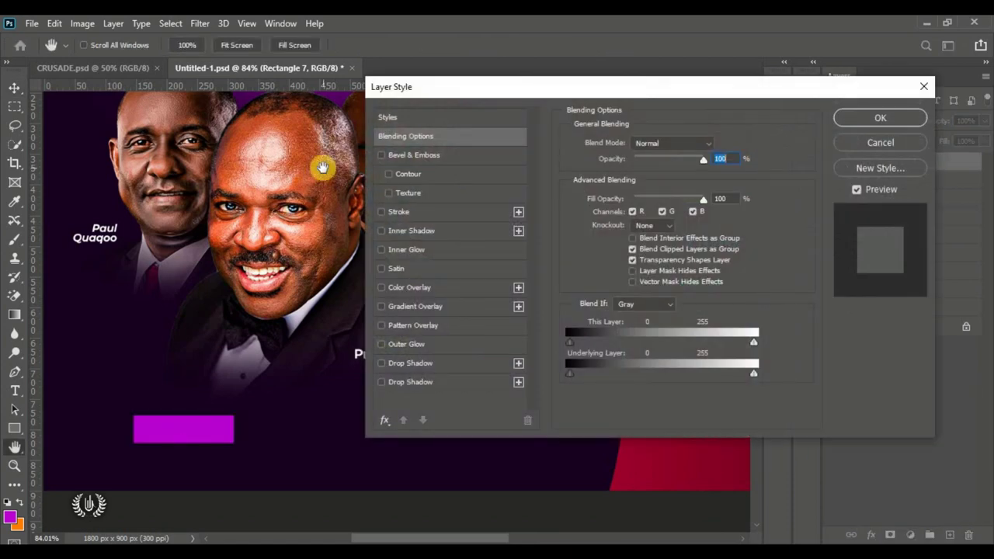
left_click(407, 306)
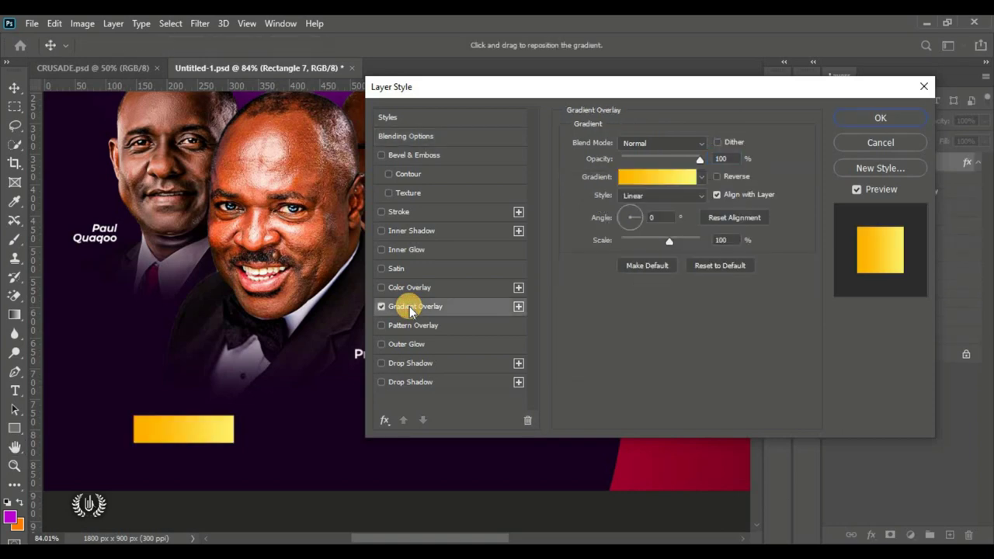
left_click(686, 194)
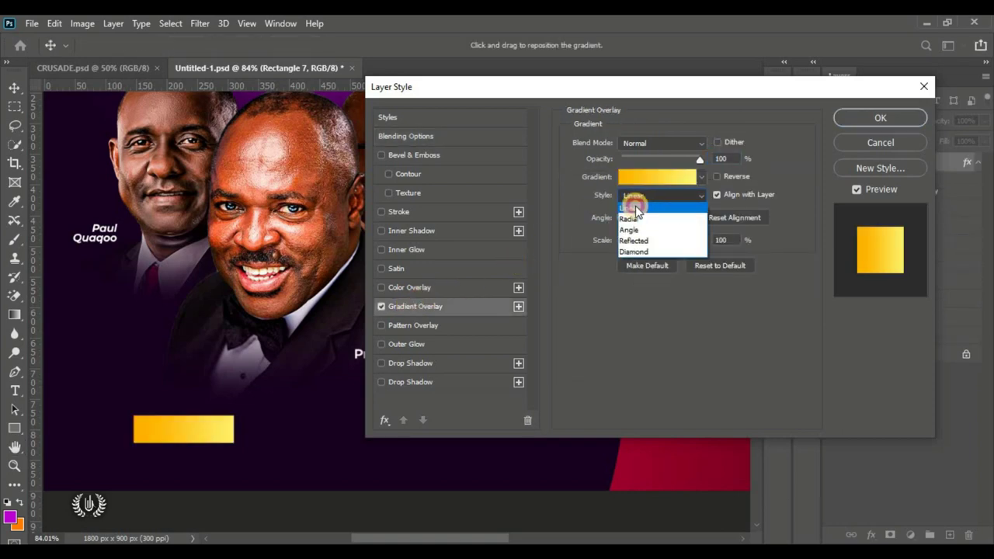
left_click(668, 204)
left_click(659, 218)
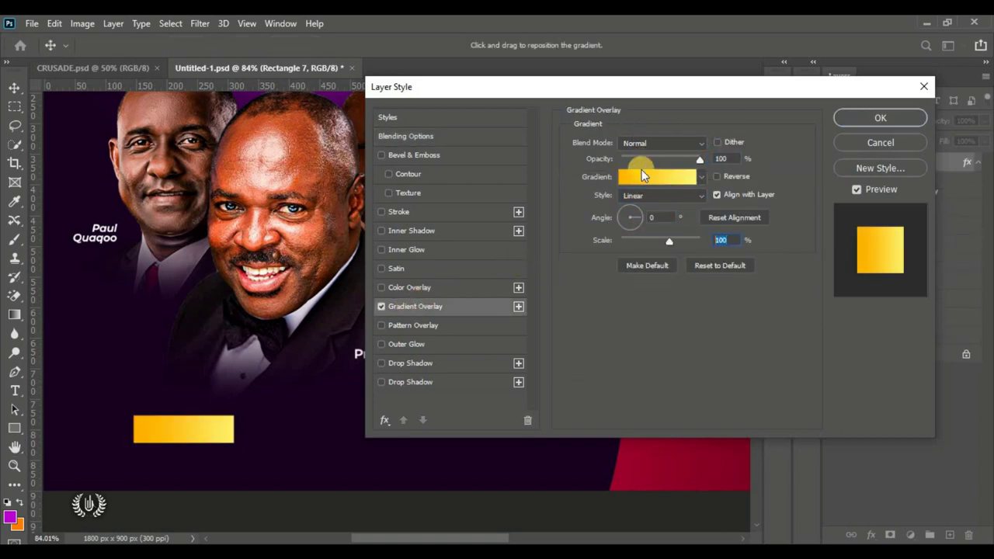
left_click(642, 180)
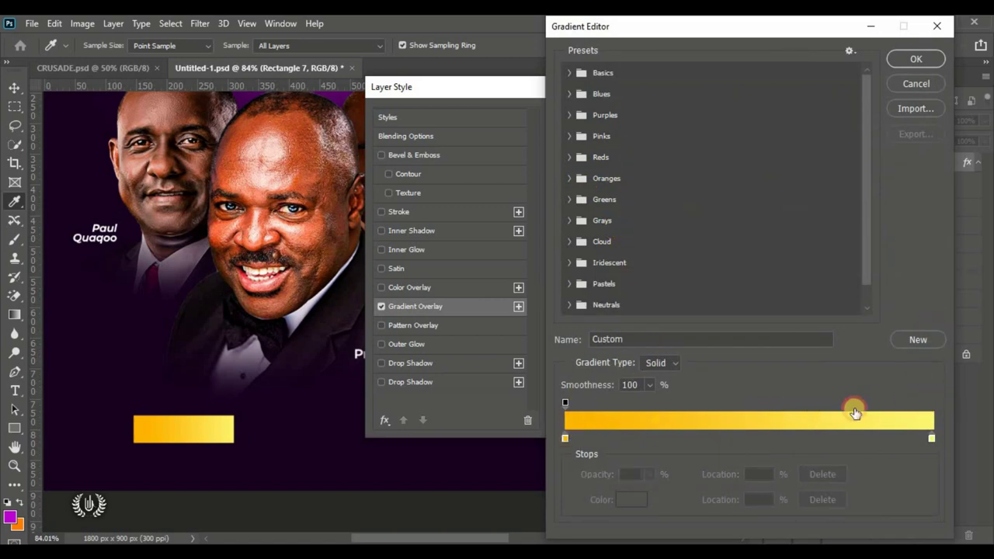
Set the gradient's left stop to red-orange ff4800
left_click(565, 438)
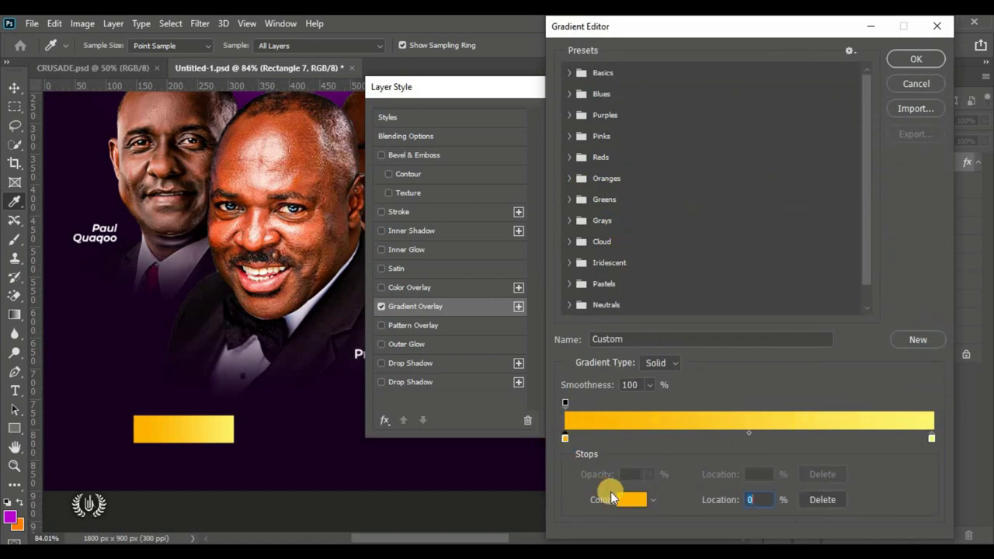
left_click(648, 501)
left_click(260, 269)
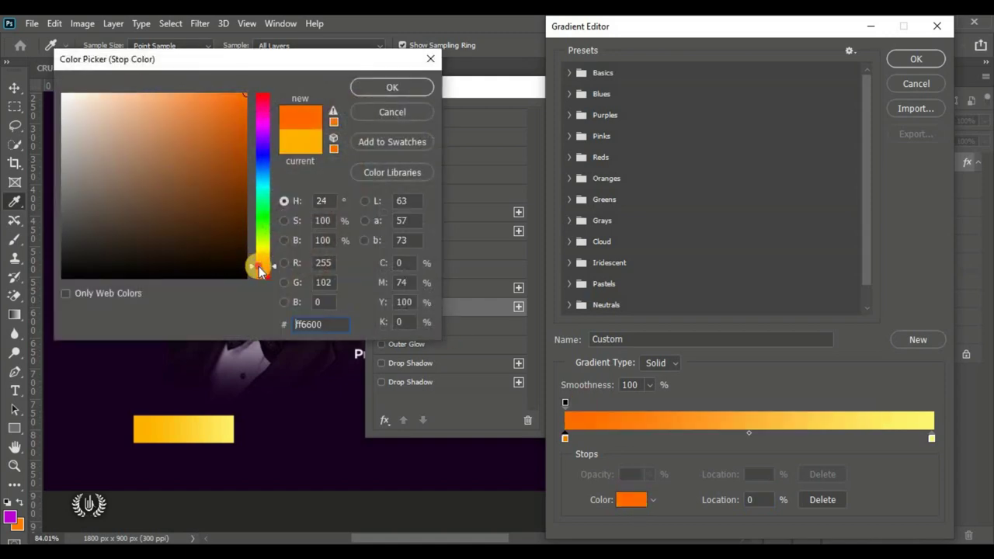
left_click_drag(260, 269, 260, 270)
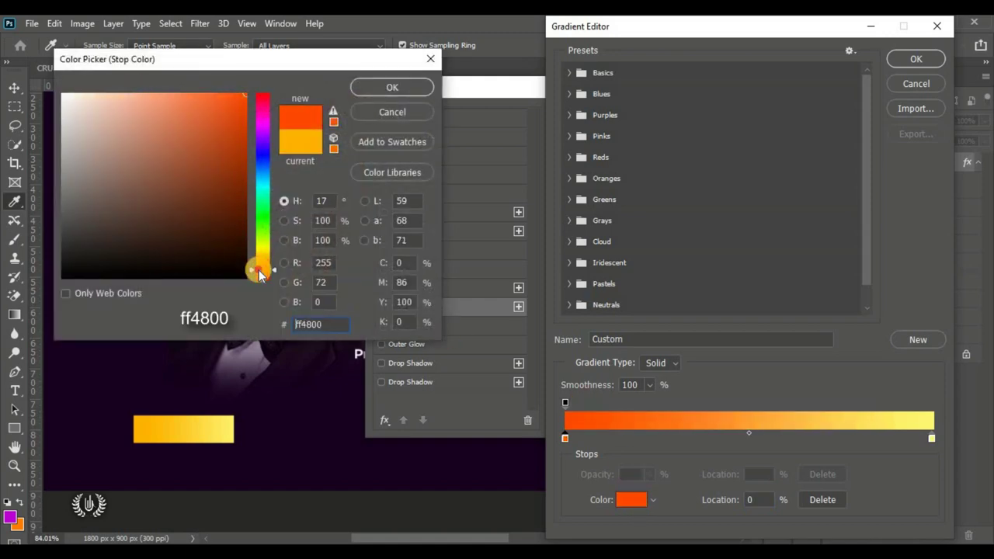
left_click(322, 325)
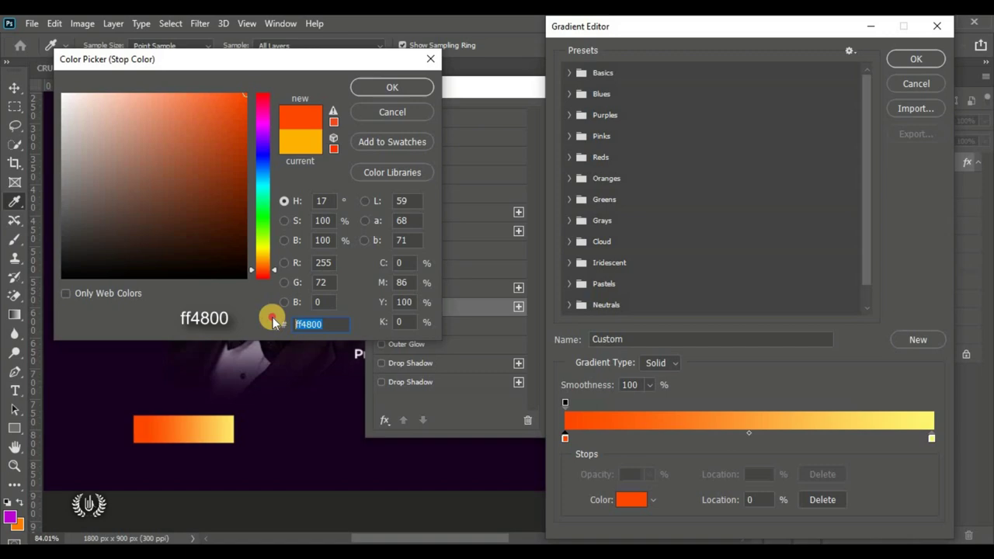
left_click(359, 90)
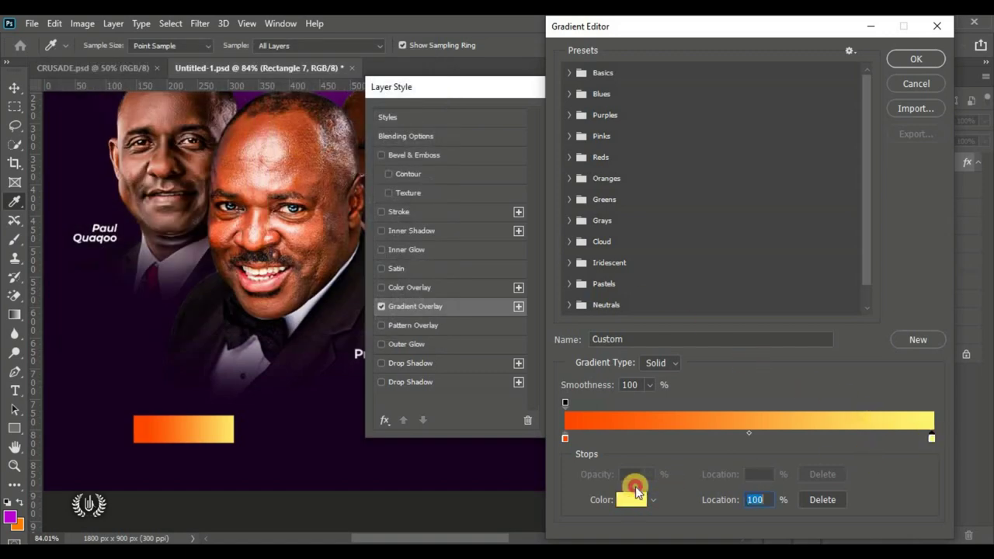
Set the right stop to orange ff9c00, adjust the gradient position and apply the style
left_click(636, 489)
type("fff000")
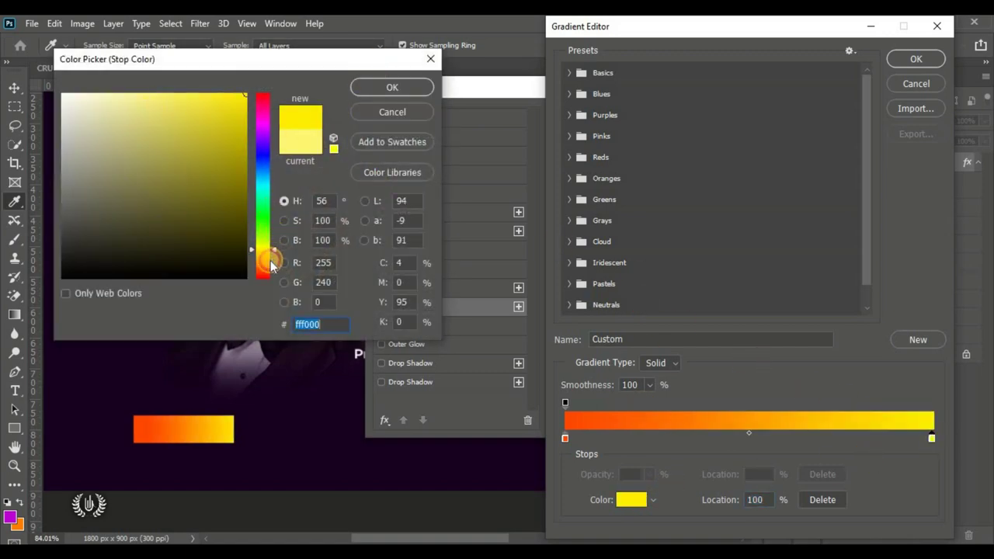
left_click_drag(271, 265, 267, 264)
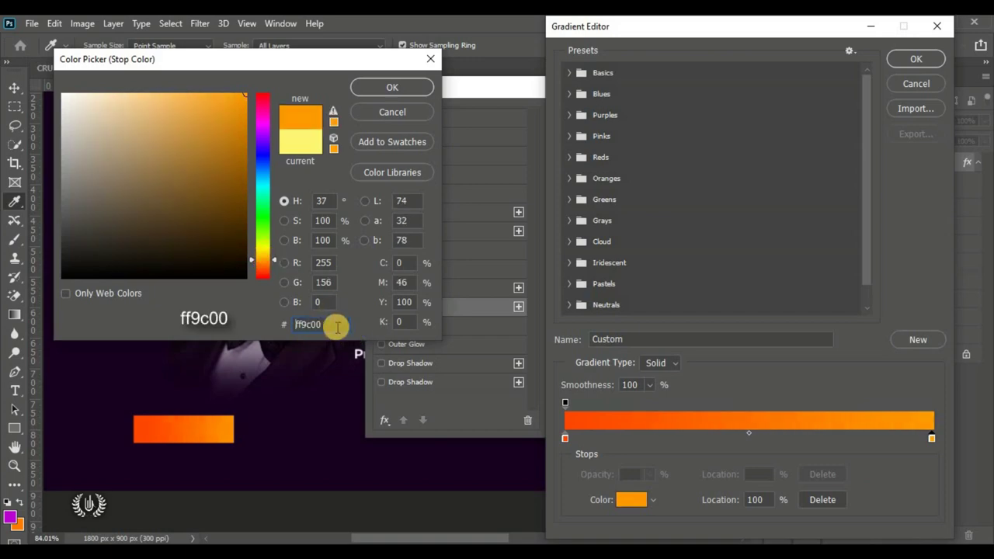
double_click(333, 324)
left_click(361, 90)
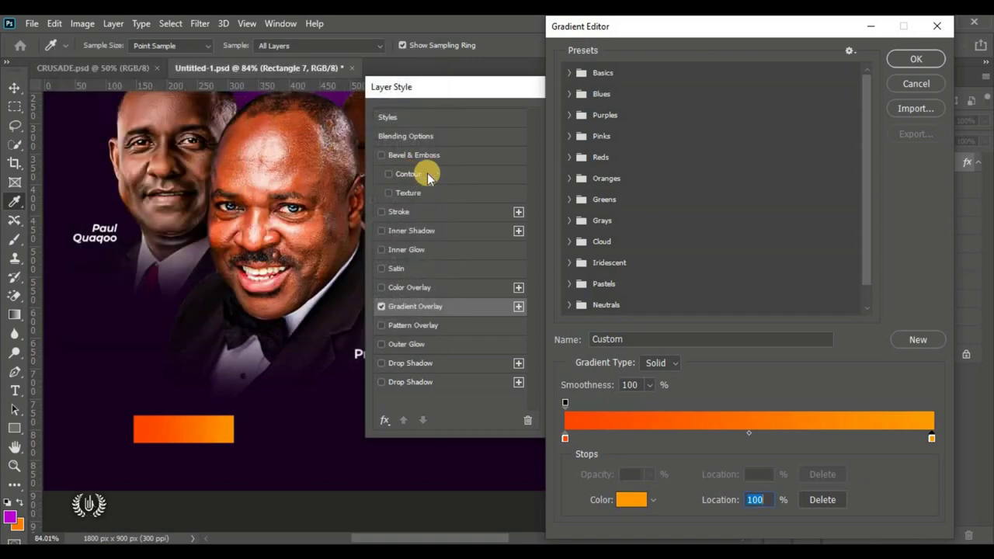
left_click(892, 62)
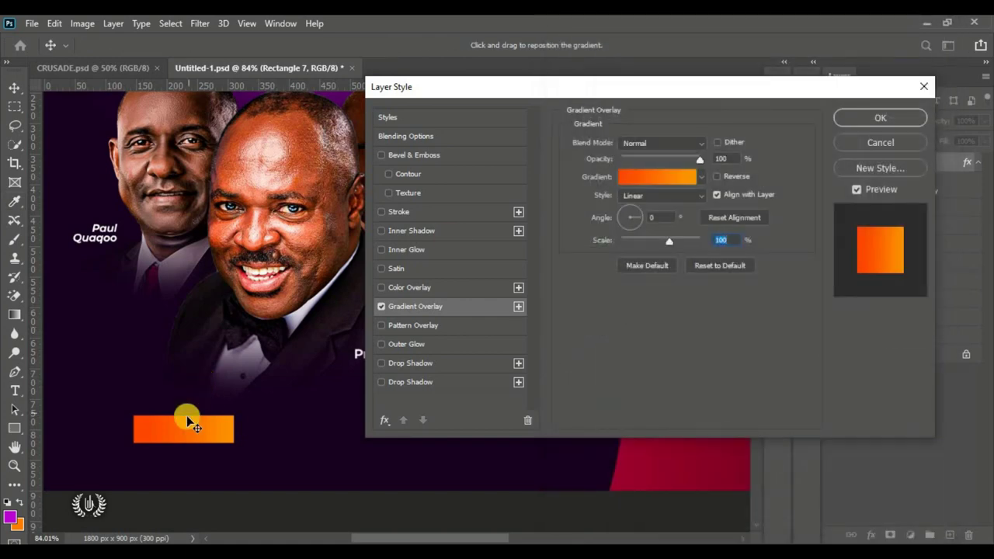
left_click_drag(186, 449, 209, 423)
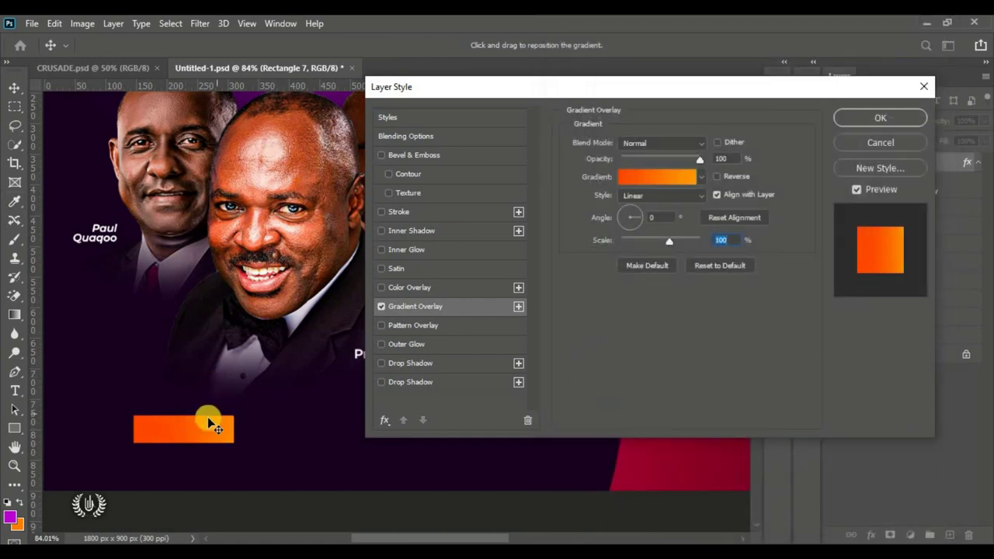
left_click(850, 117)
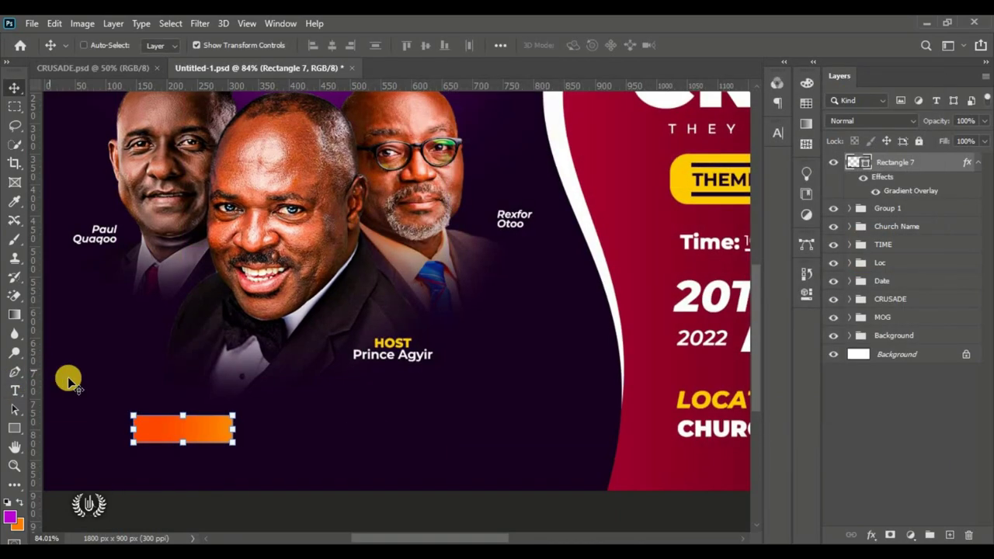
Place a new placeholder text layer on the orange rectangle
key("ctrl+0")
scroll(86, 428, "up", 3)
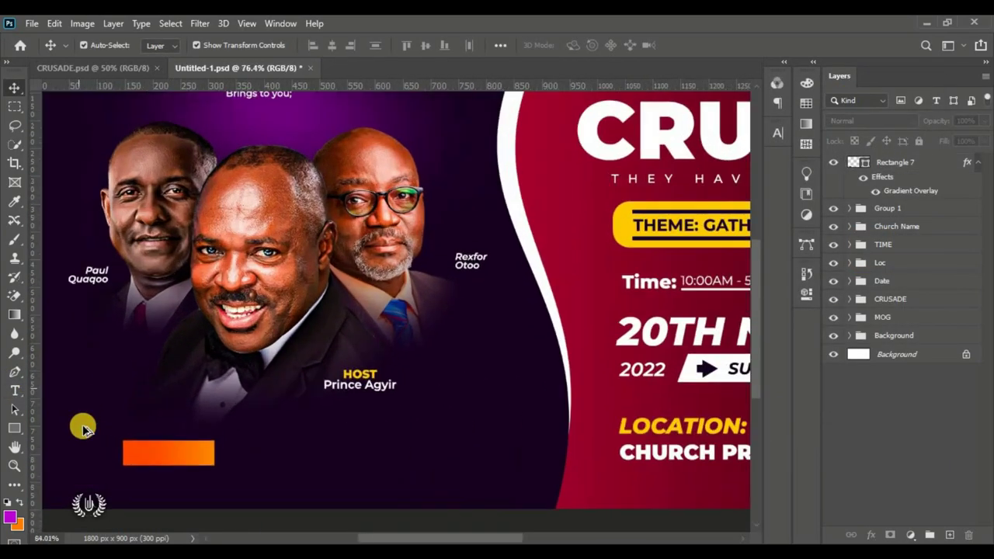
left_click(200, 458)
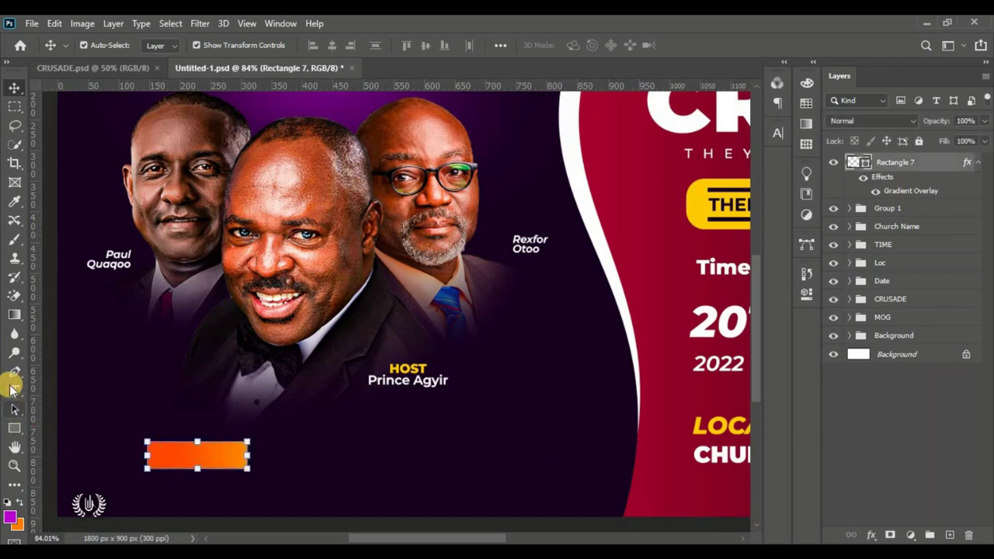
left_click(15, 387)
left_click(87, 391)
left_click(322, 422)
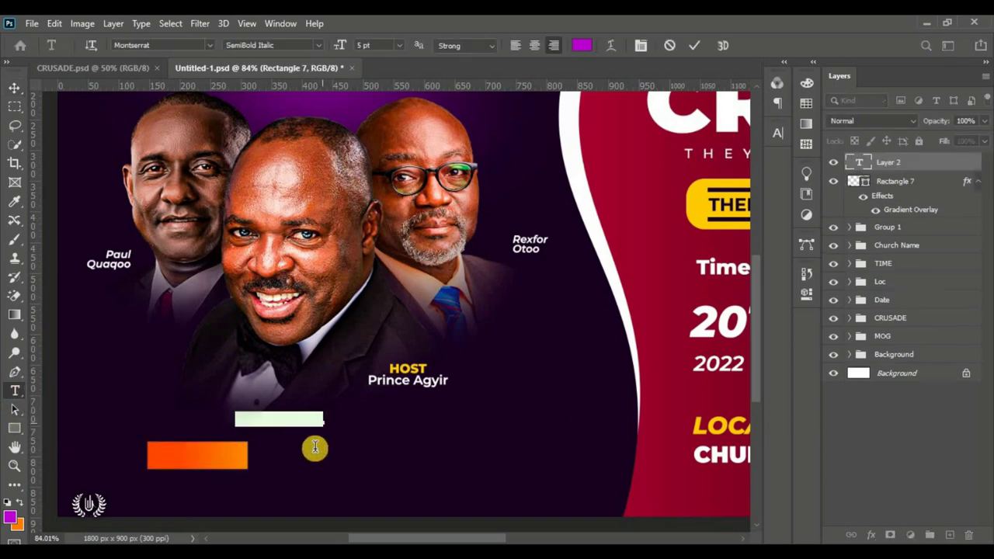
left_click_drag(313, 445, 232, 484)
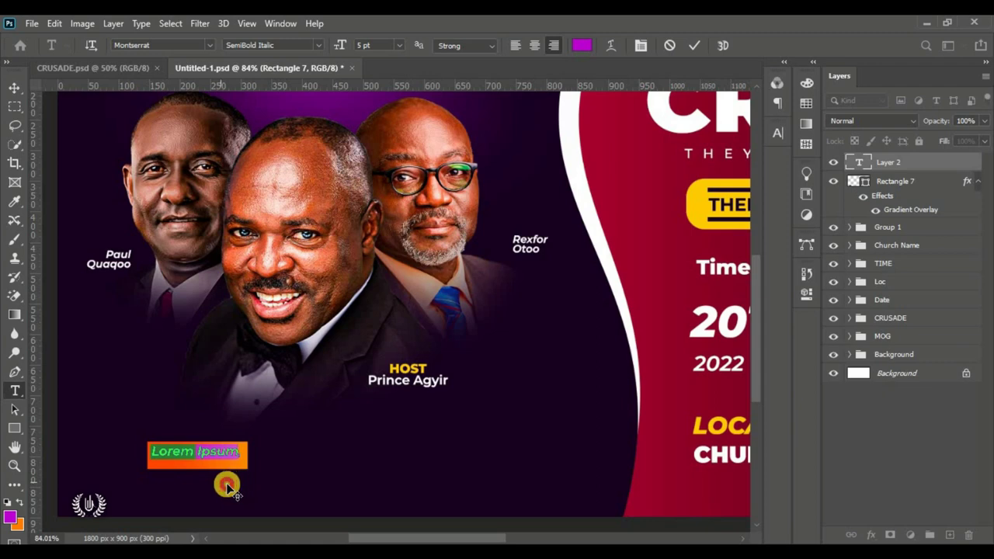
left_click_drag(227, 486, 223, 489)
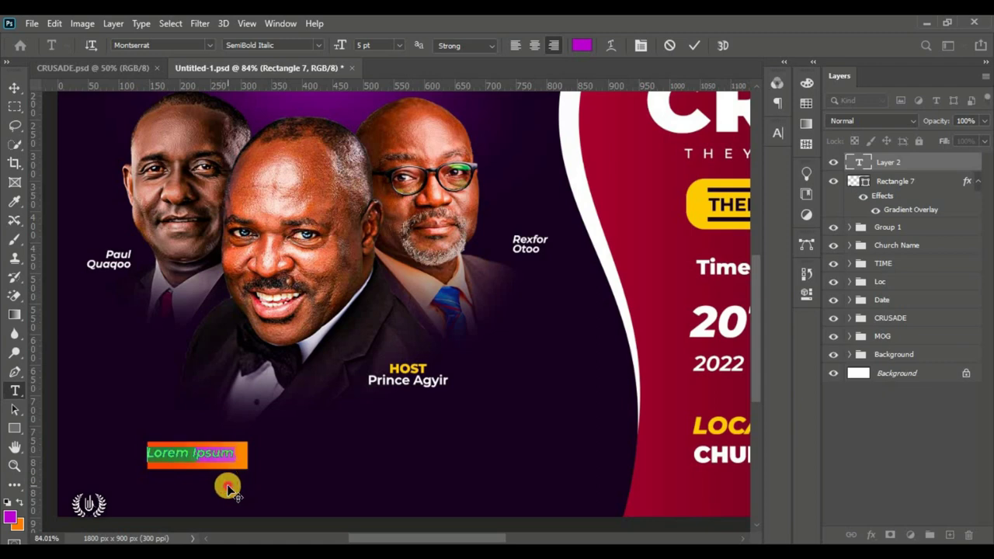
Make the placeholder text Bold in a light colour
left_click(321, 49)
left_click(312, 199)
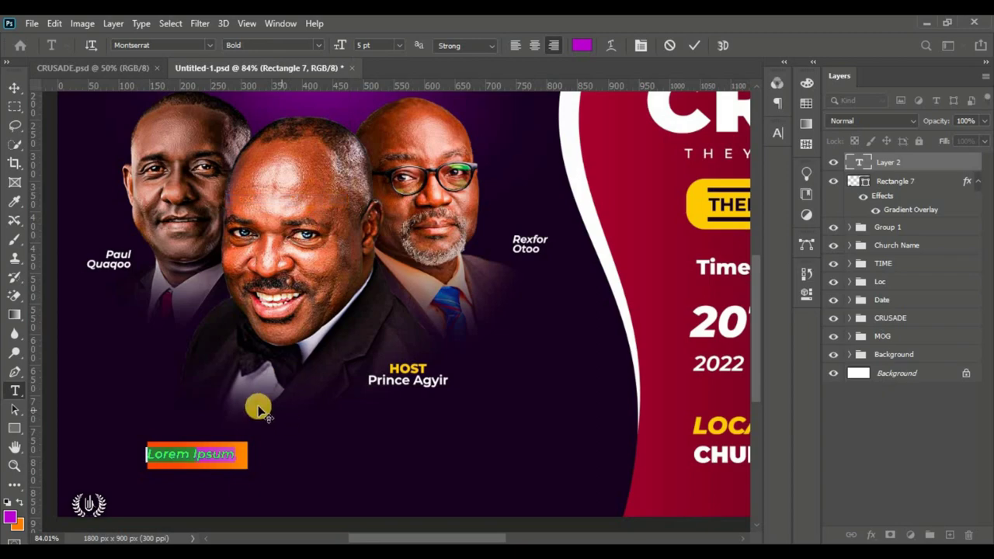
left_click(581, 45)
left_click_drag(191, 169, 47, 44)
left_click(361, 106)
Replace the placeholder with the text 'SP. Guests'
scroll(166, 381, "up", 5)
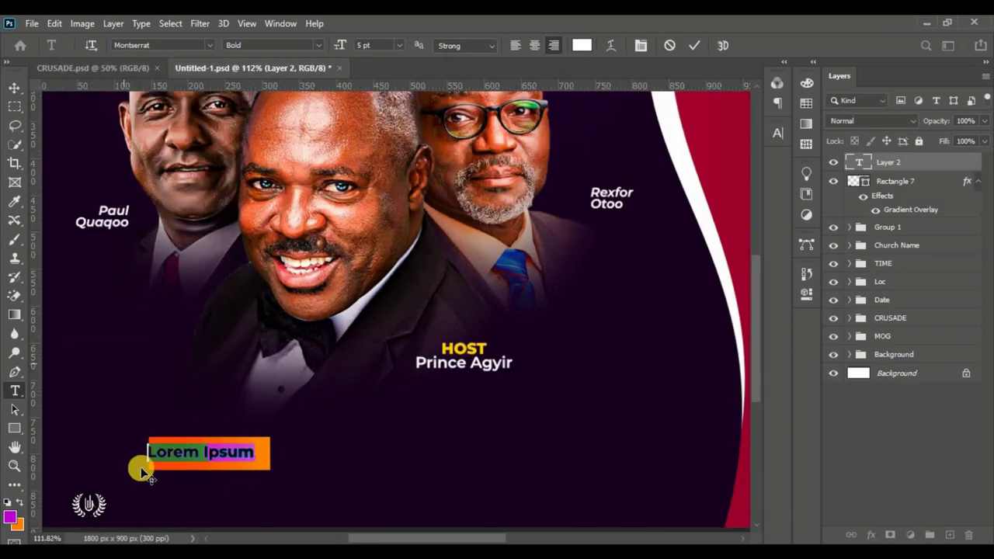
double_click(195, 442)
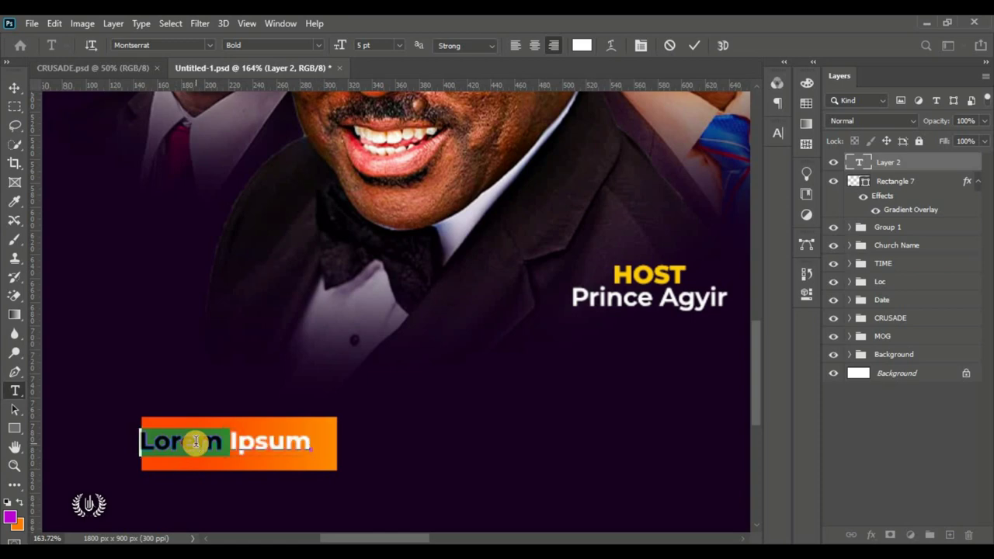
left_click(195, 442)
key("ctrl+a")
type("S")
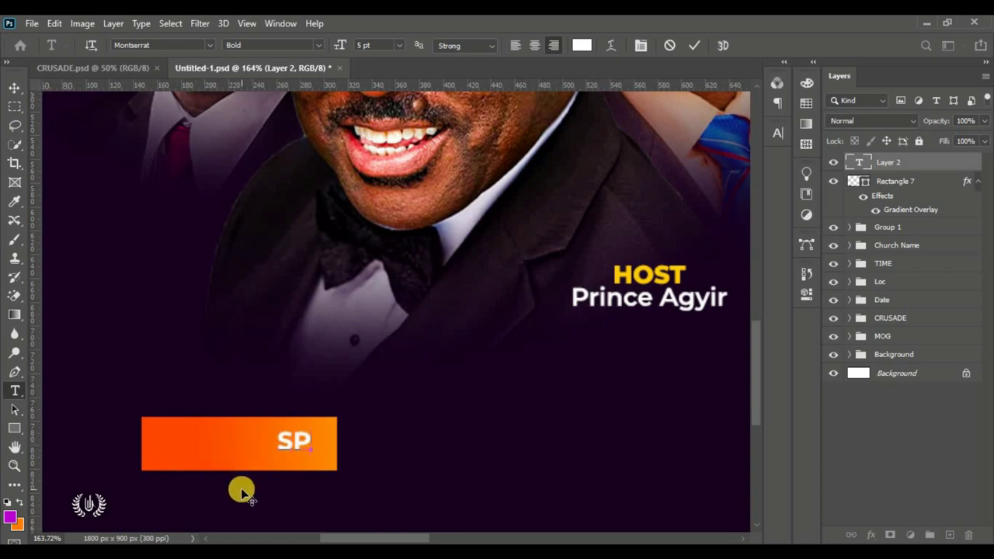
type("P. G")
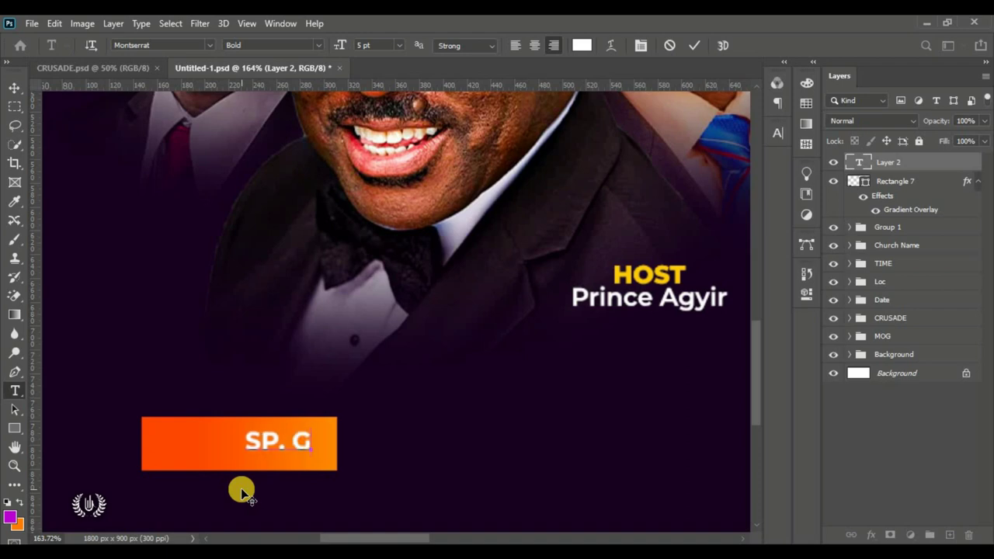
type("uests")
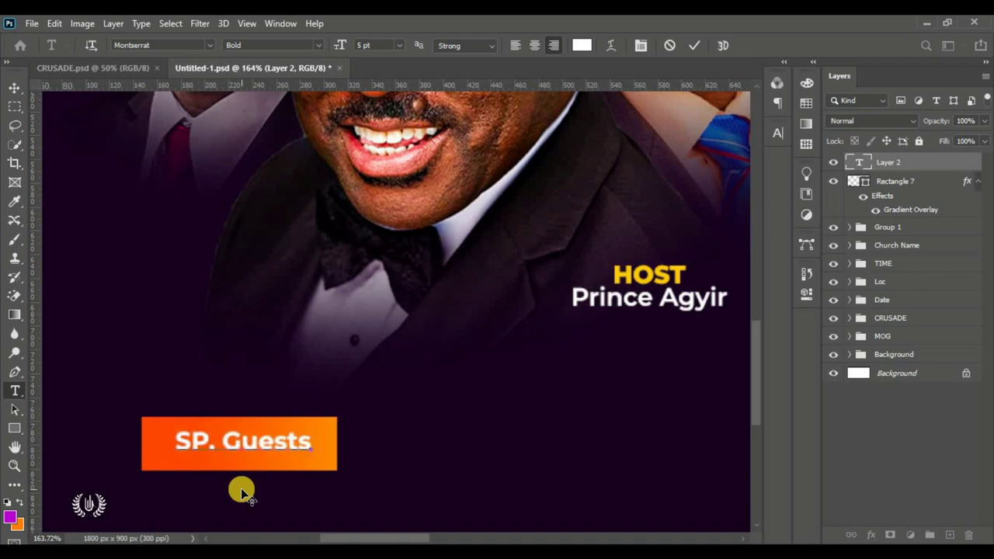
Change SP. Guests to SemiBold weight and commit the edit
key("ctrl+a")
left_click(315, 44)
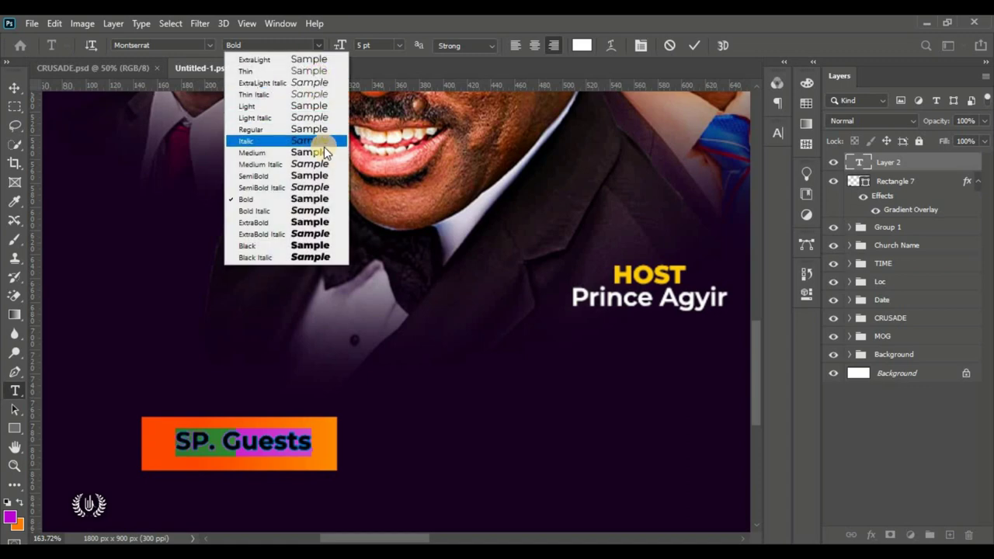
left_click(323, 177)
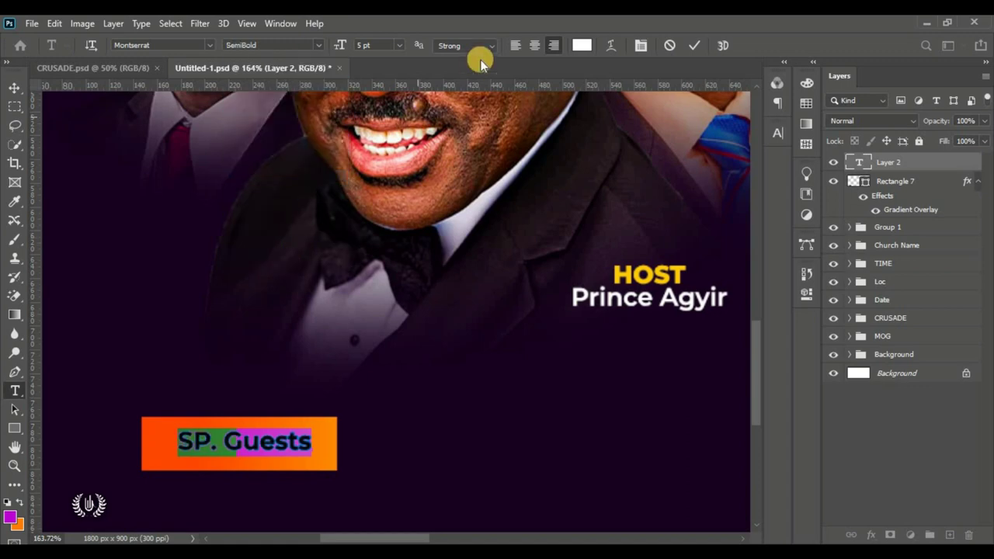
left_click(693, 45)
left_click(15, 87)
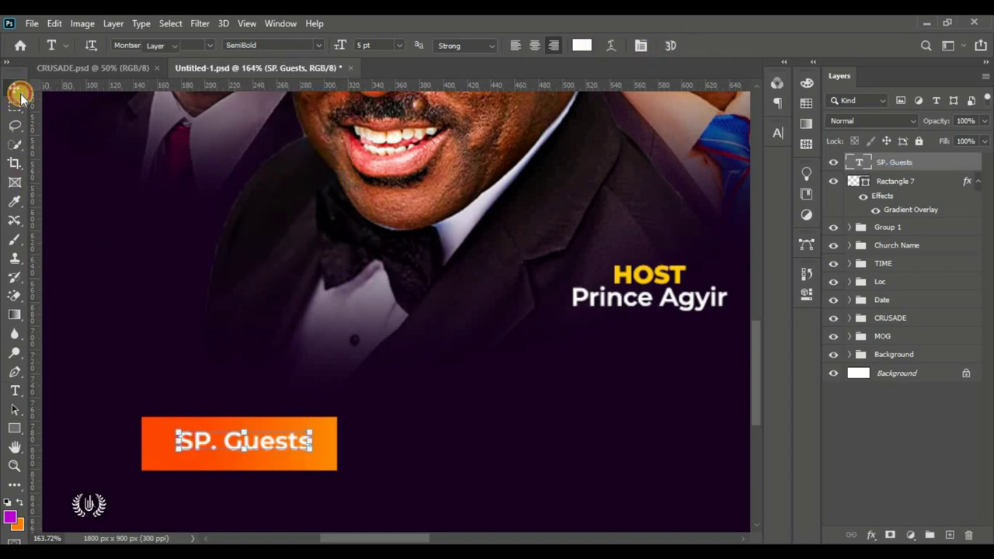
left_click(53, 25)
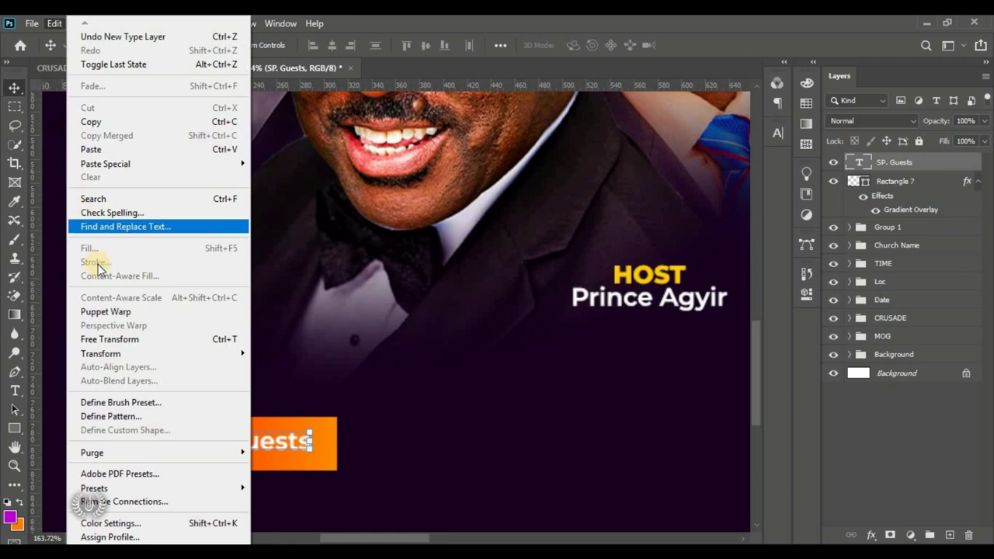
Scale the SP. Guests text to about 125% so it fills its orange box
left_click(168, 339)
mouse_move(173, 461)
left_mouse_down()
mouse_move(155, 474)
mouse_move(158, 459)
left_mouse_up()
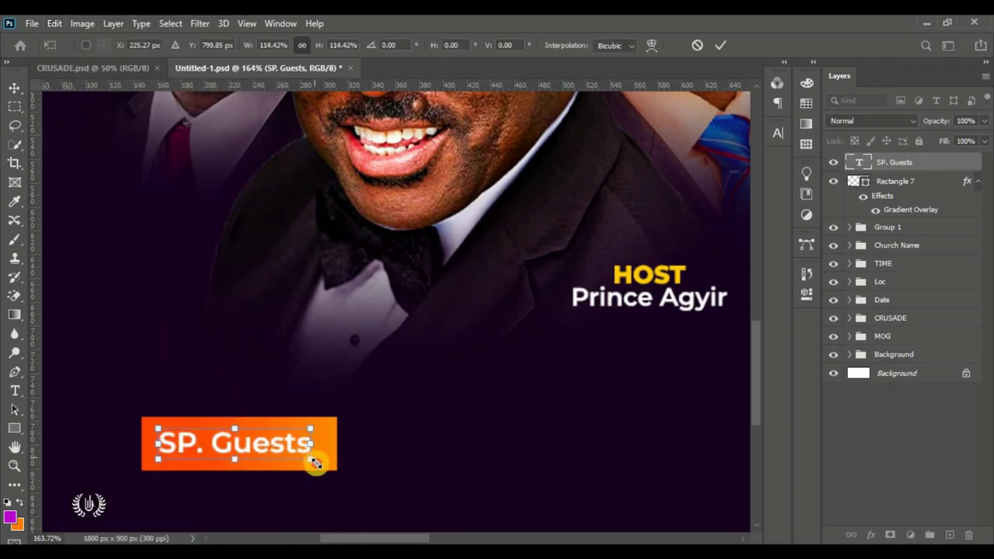
left_click_drag(314, 463, 321, 461)
left_click_drag(159, 453, 154, 429)
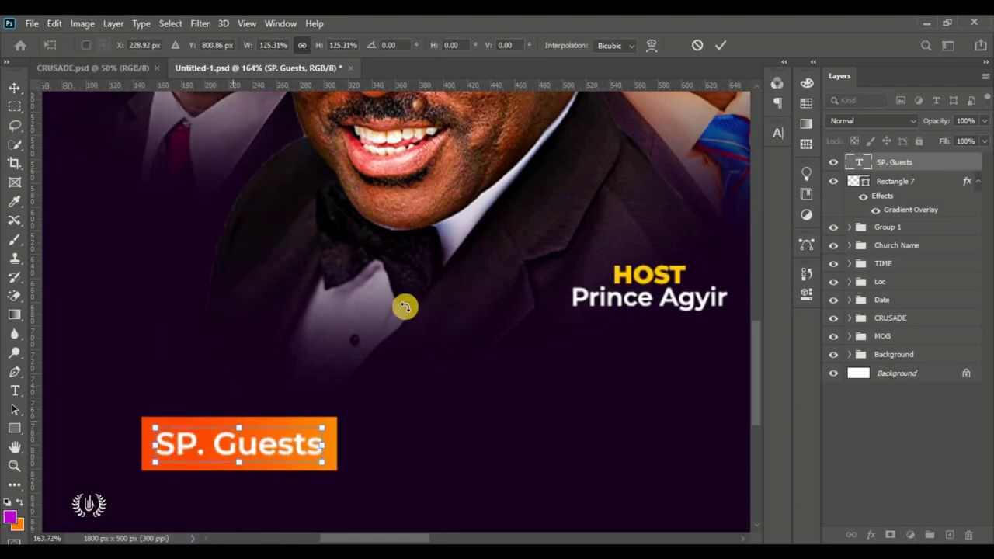
left_click(721, 45)
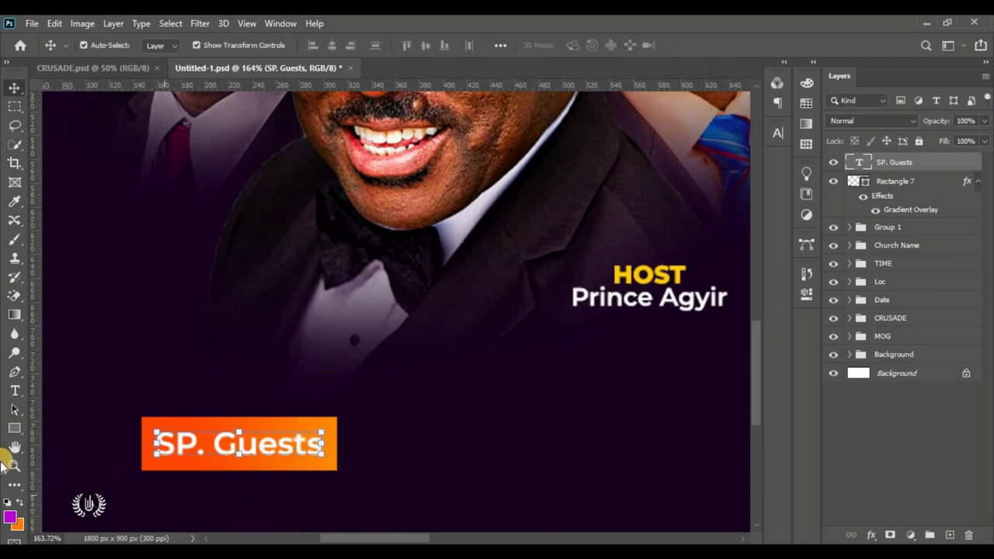
Add a Lorem Ipsum placeholder text layer to the right of SP. Guests
left_click(14, 390)
left_click(60, 389)
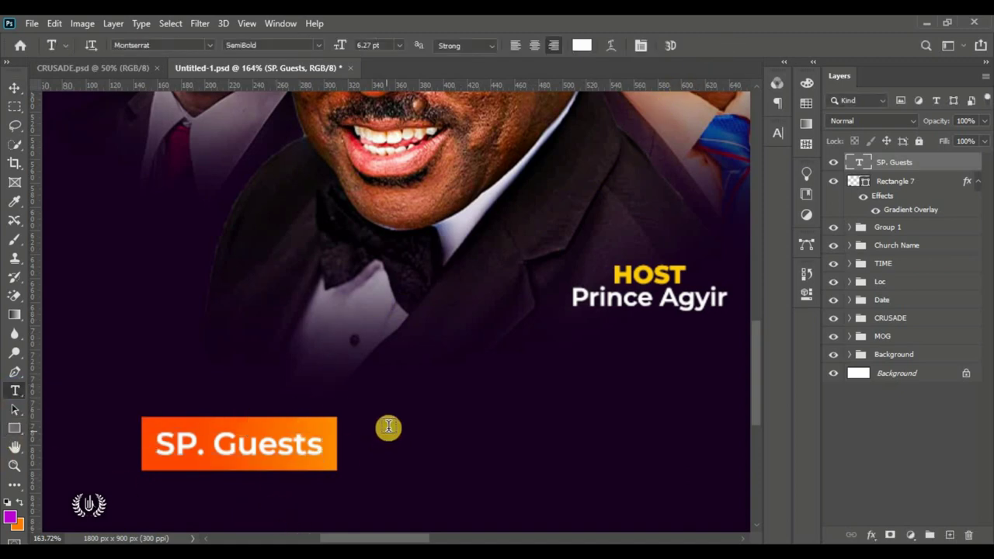
left_click(389, 427)
left_click_drag(374, 489, 414, 488)
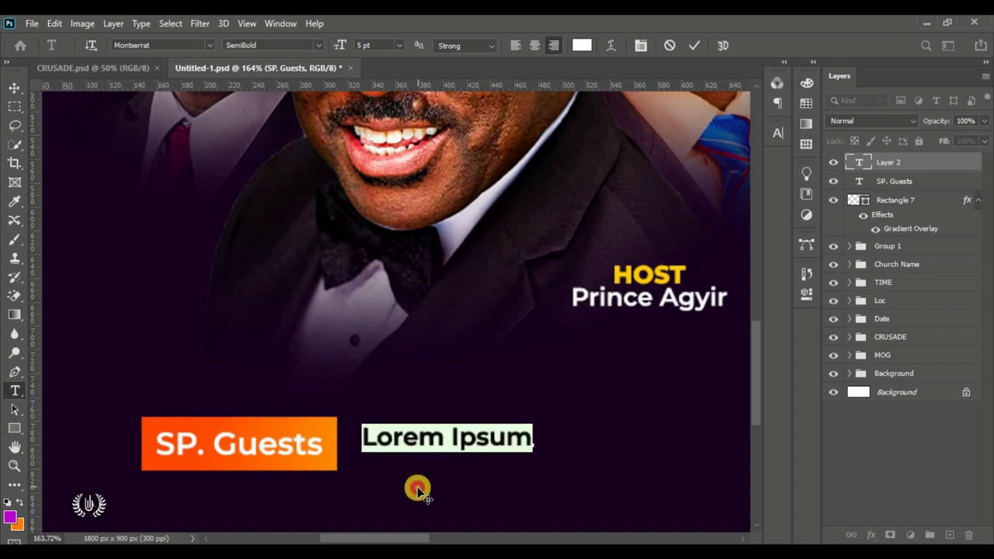
Set the placeholder to SemiBold Italic and retype it as COMING THROUGH TO BLESS
left_click(320, 44)
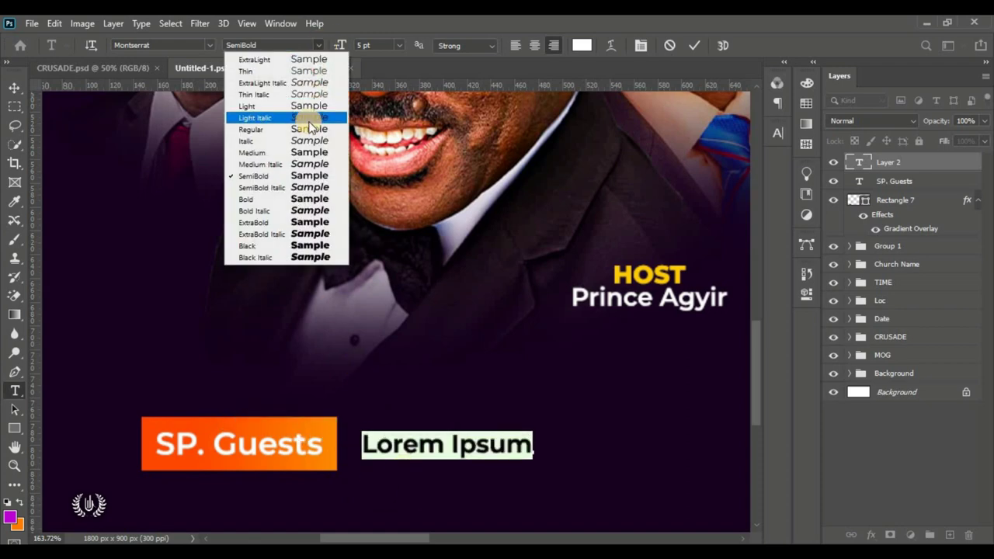
left_click(300, 187)
left_click(444, 446)
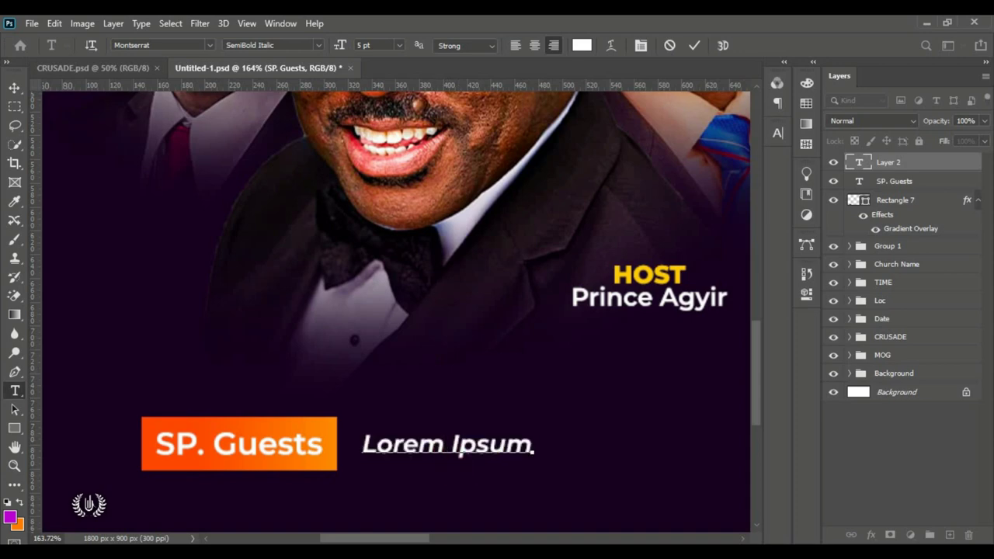
scroll(278, 333, "down", 3)
key("ctrl+a")
type("a")
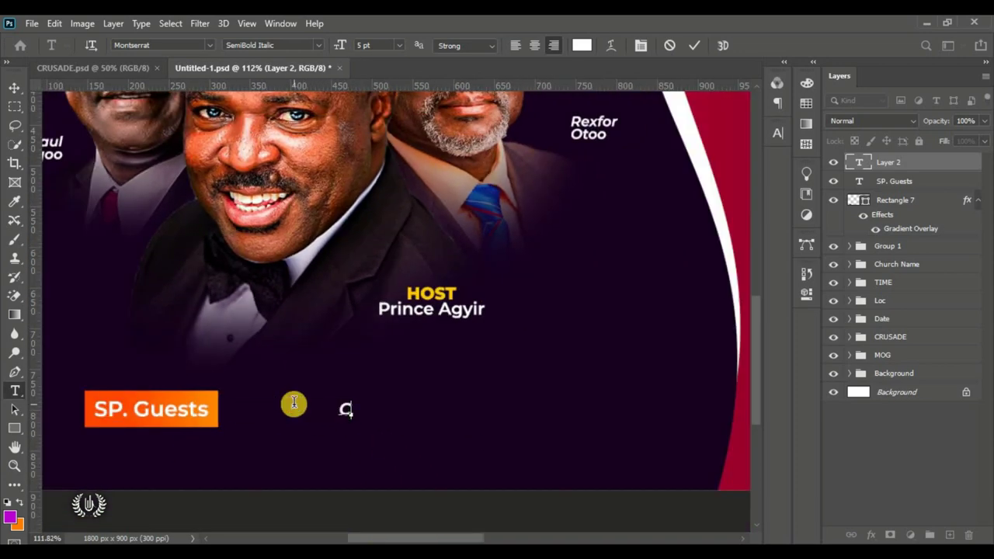
type("OMING THROUGH  TO BLESS")
key("ctrl")
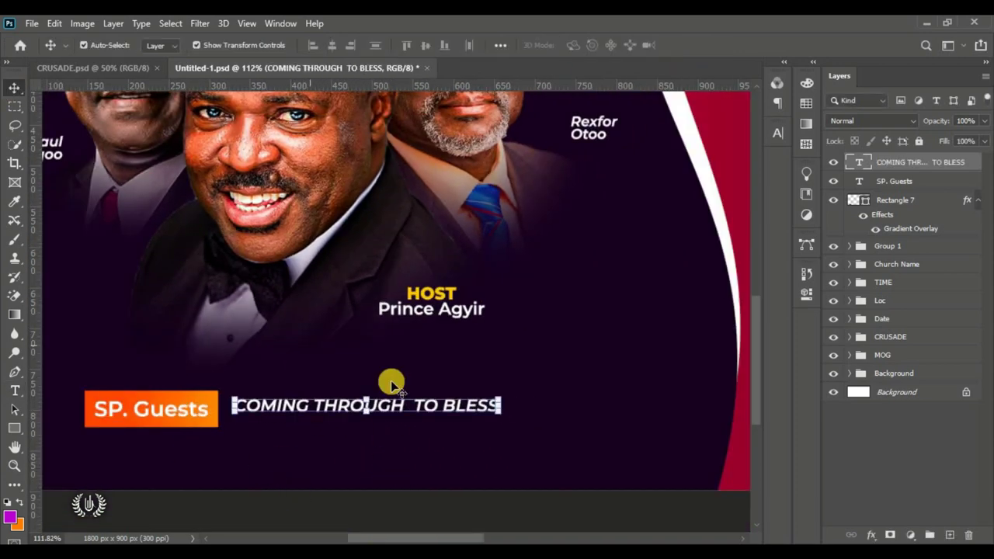
Widen the tagline and align it with the SP. Guests tag
left_click_drag(501, 412, 539, 428)
key("Return")
key("ctrl+0")
left_click_drag(201, 448, 212, 448)
double_click(265, 443)
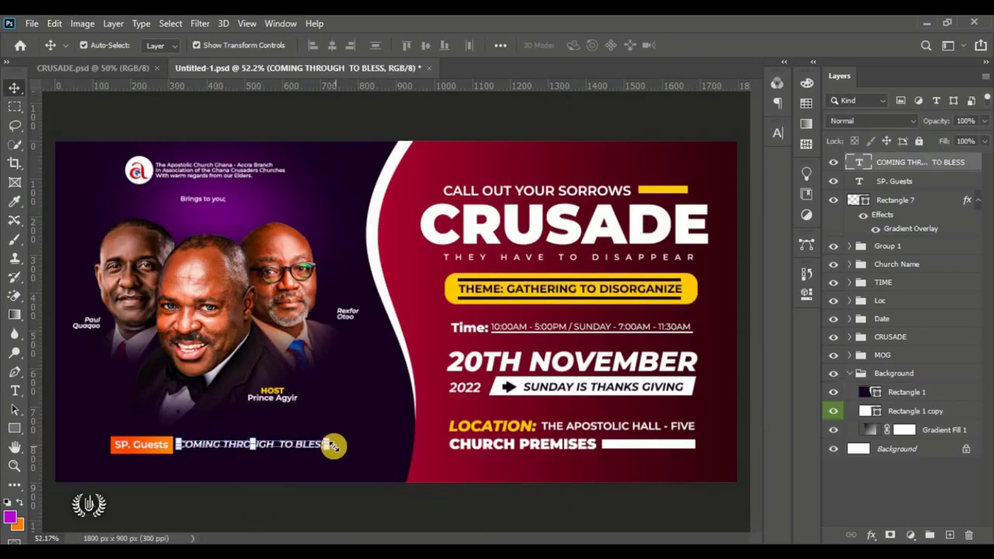
Scale down the tagline, SP. Guests text and Rectangle 7 box together and shift them left
left_click(927, 203, "shift")
key("ctrl+t")
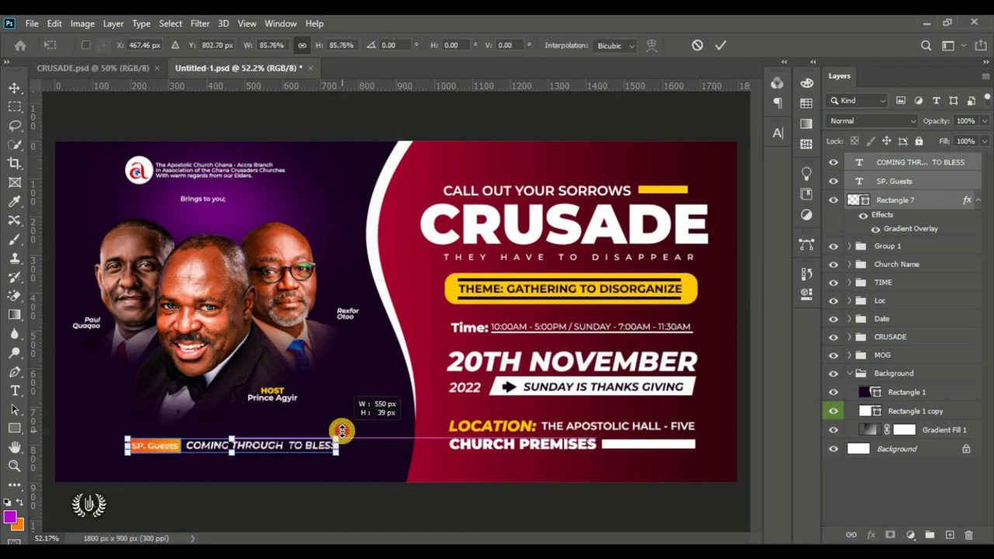
left_click_drag(339, 431, 352, 432)
mouse_move(261, 444)
left_mouse_down()
mouse_move(250, 444)
mouse_move(250, 455)
left_mouse_up()
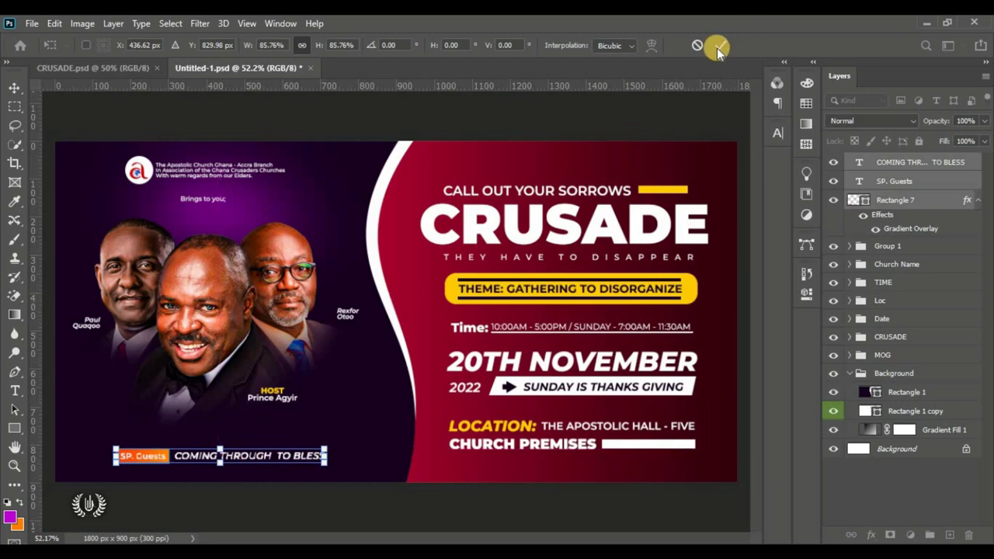
left_click(720, 45)
Group the three layers, name the group 'SP', and select it
left_click(930, 535)
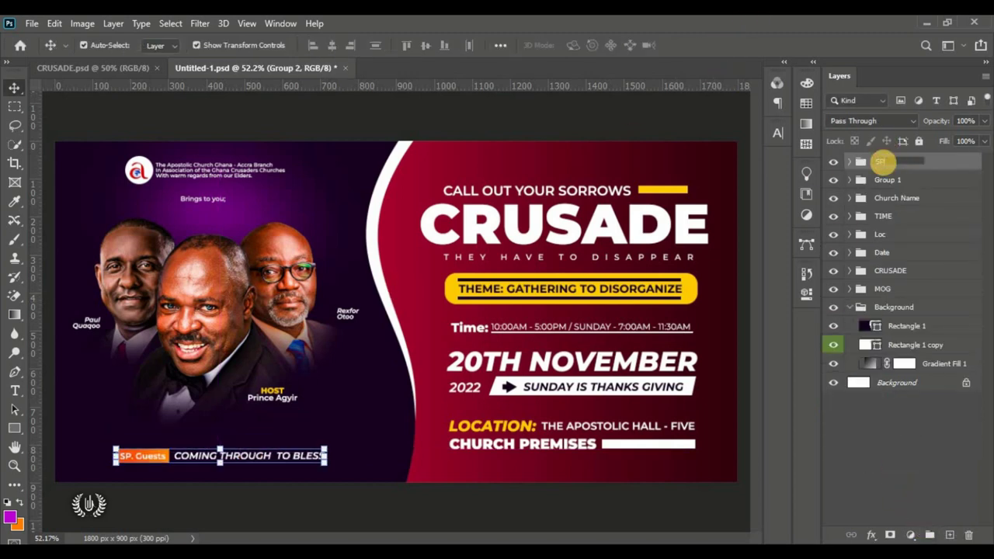
left_click(883, 161)
type("SP")
key("Return")
left_click(643, 118)
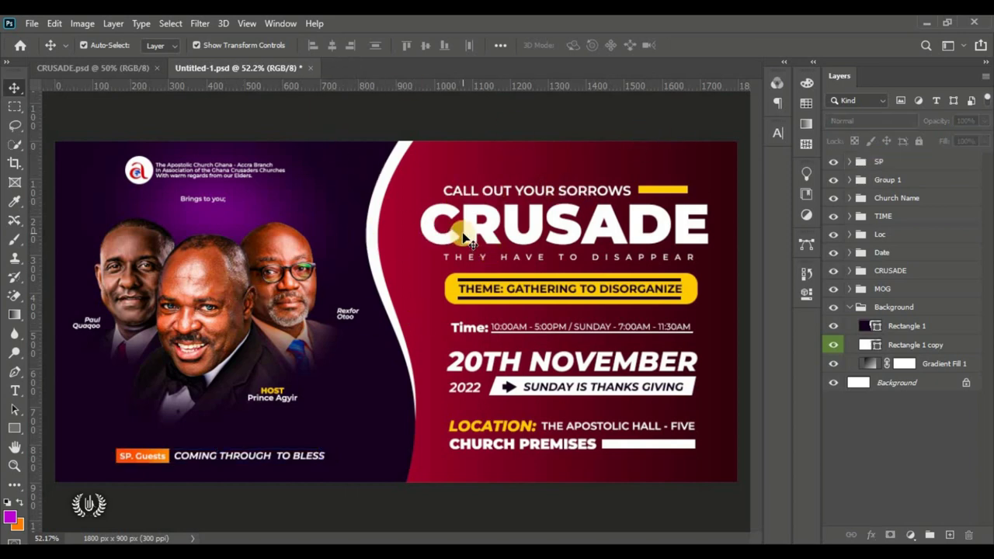
left_click(475, 115)
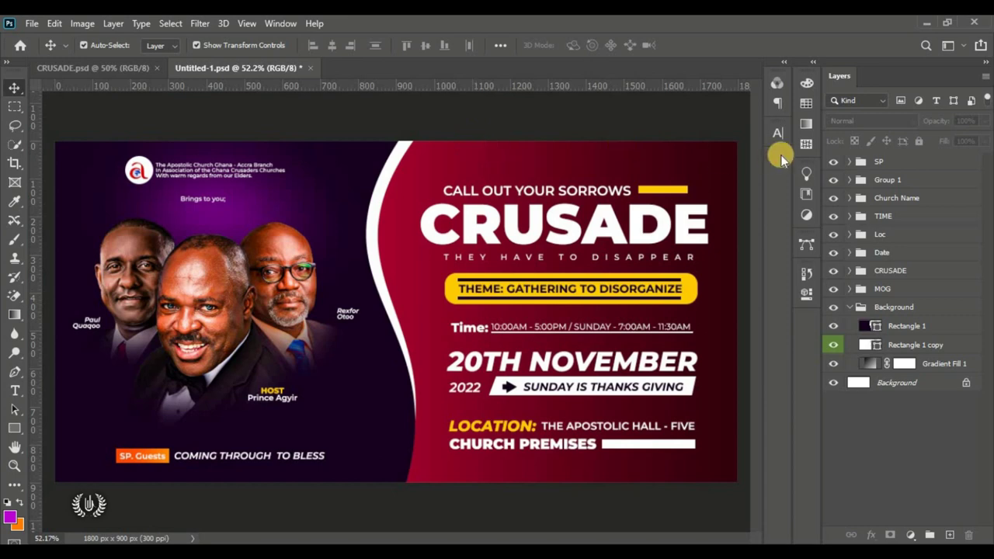
left_click(908, 165)
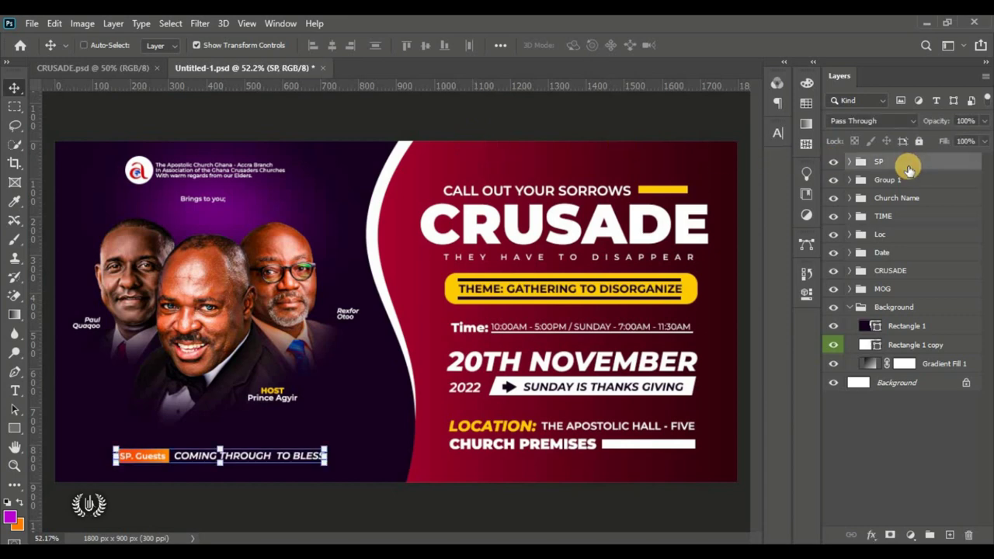
Stamp all visible layers into a new merged layer and convert it to a smart object
key("ctrl+shift+alt+e")
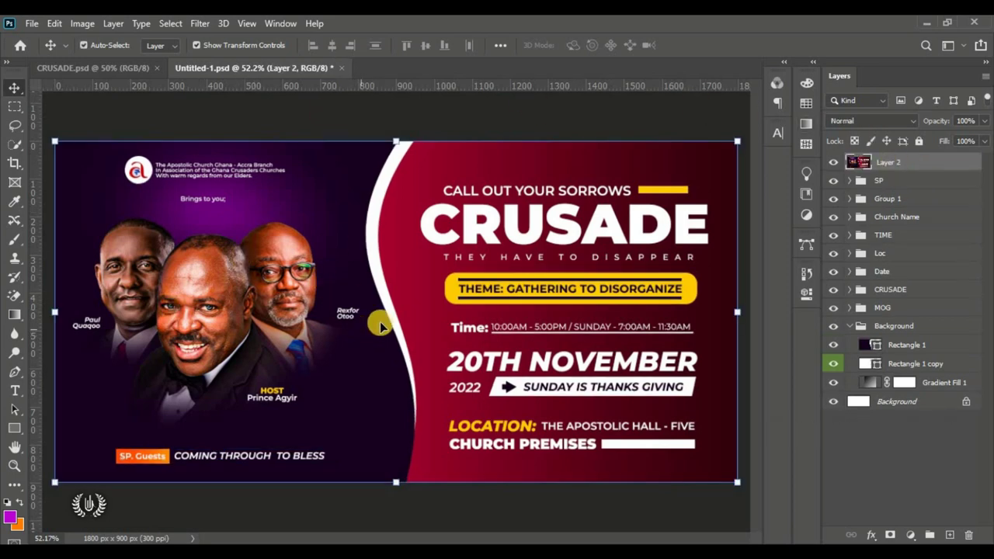
right_click(917, 169)
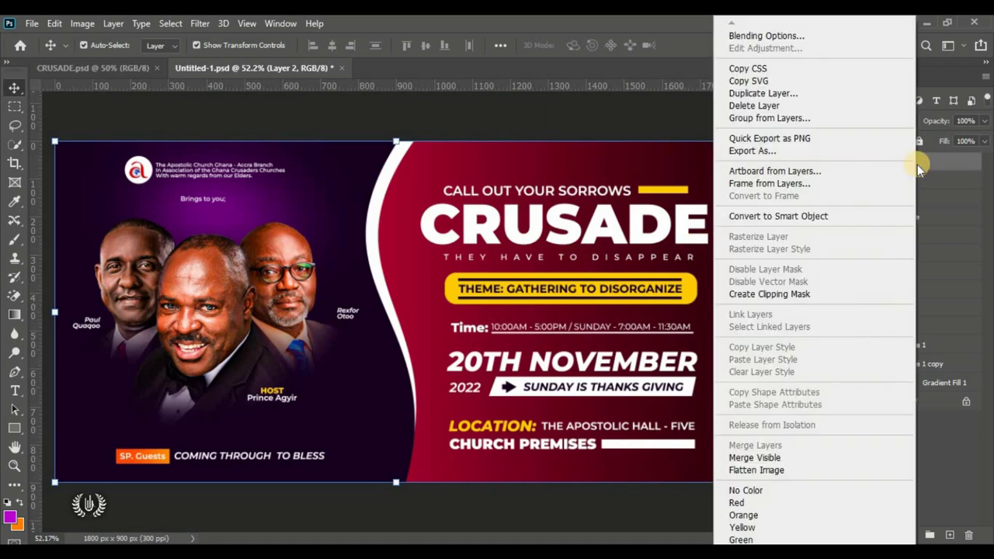
left_click(851, 217)
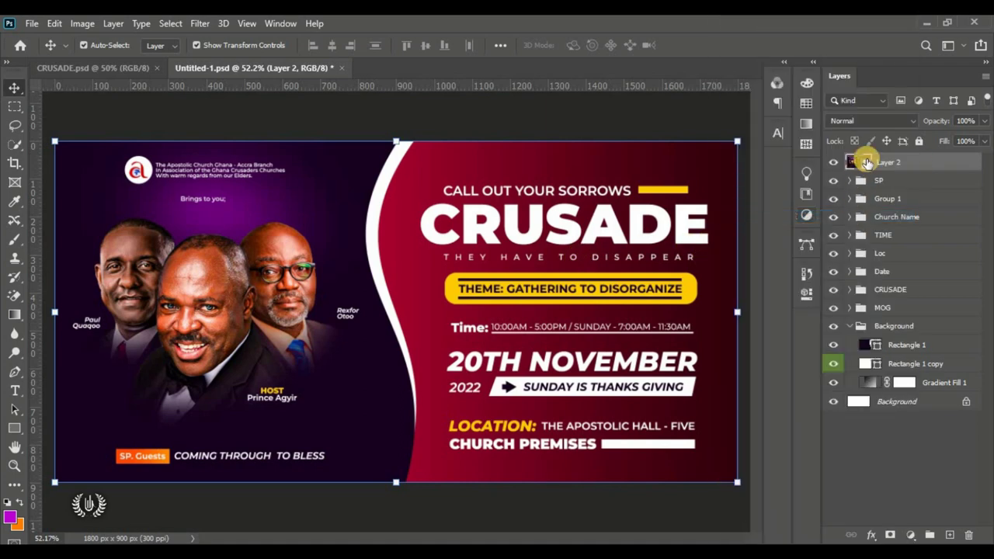
In the Camera Raw Filter, set Temperature +15, Tint +30 and Contrast +25
left_click(200, 24)
left_click(233, 37)
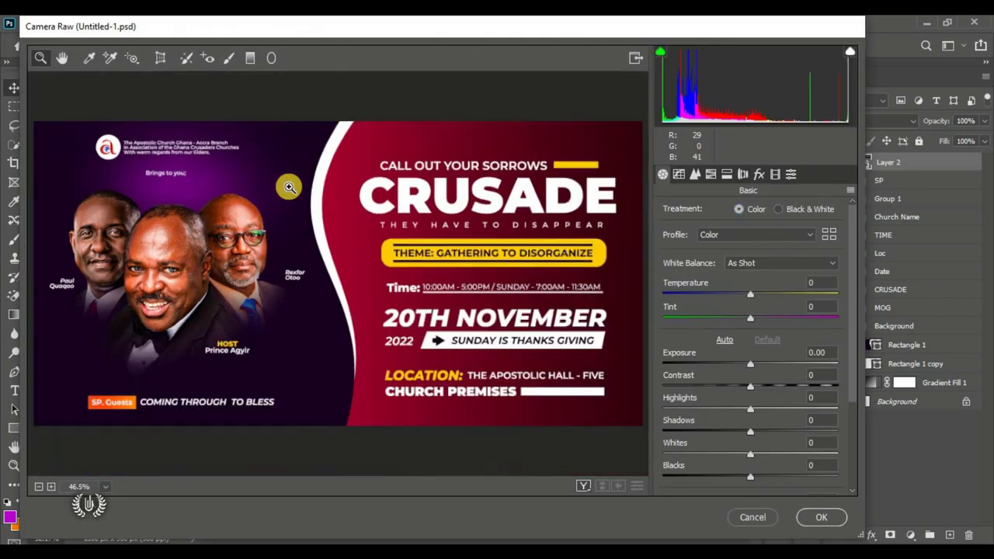
left_click(759, 294)
left_click_drag(750, 318, 776, 317)
left_click_drag(750, 386, 776, 386)
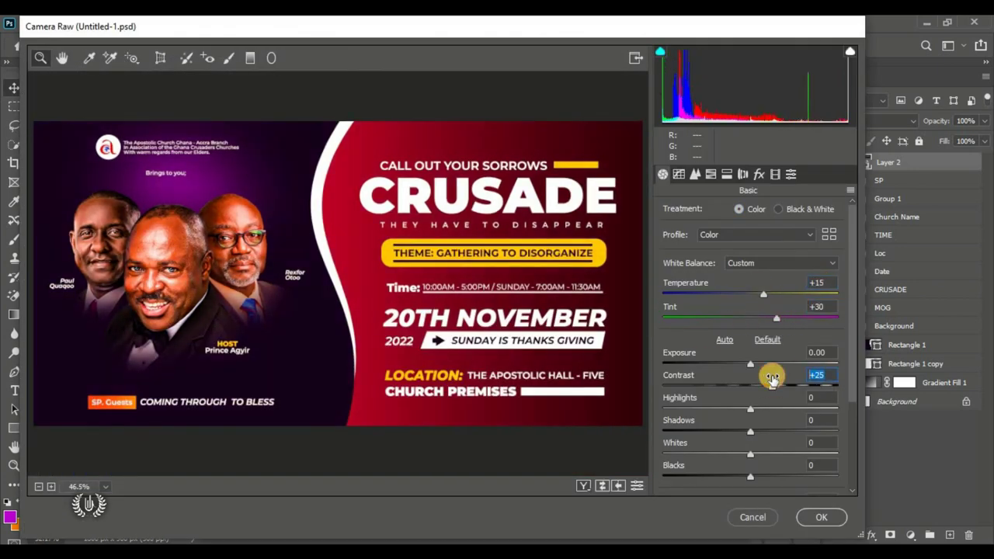